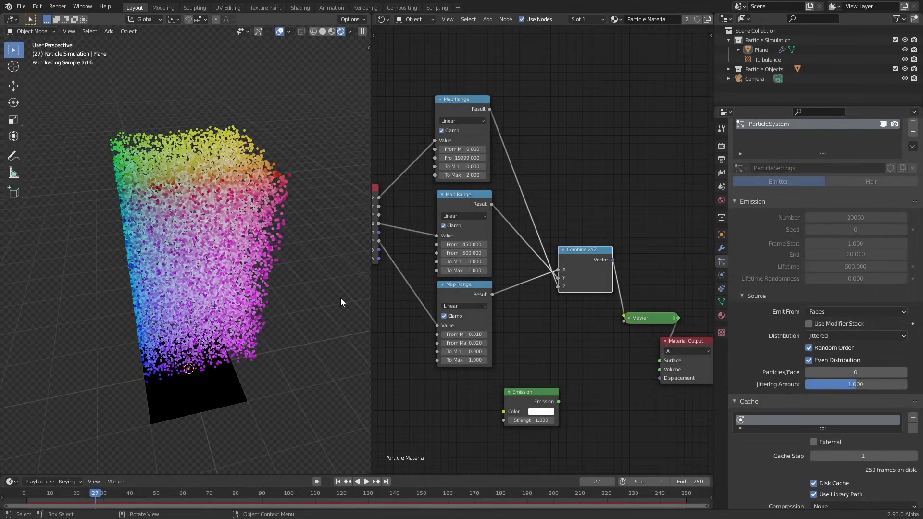
Move the Combine XYZ node slightly up beside the Map Range nodes and scrub through the particle animation
drag(593, 269, 581, 246)
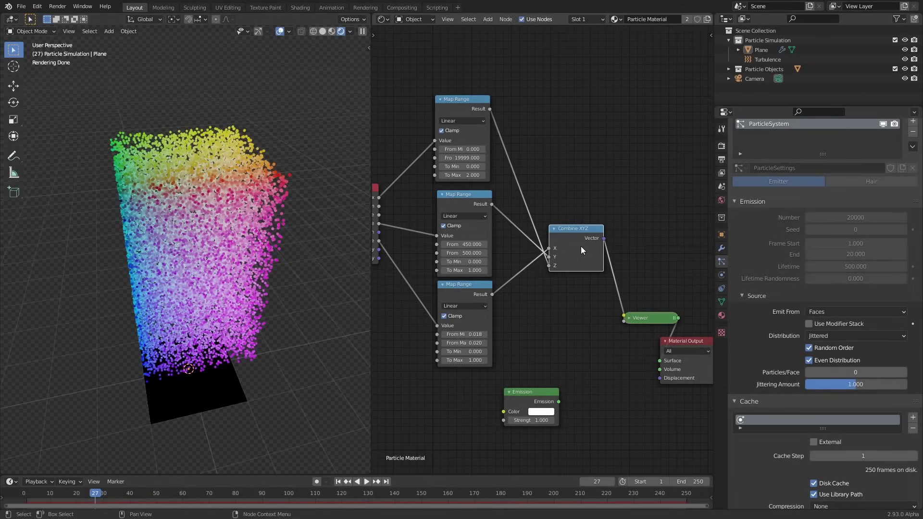
middle_drag(260, 281, 239, 271)
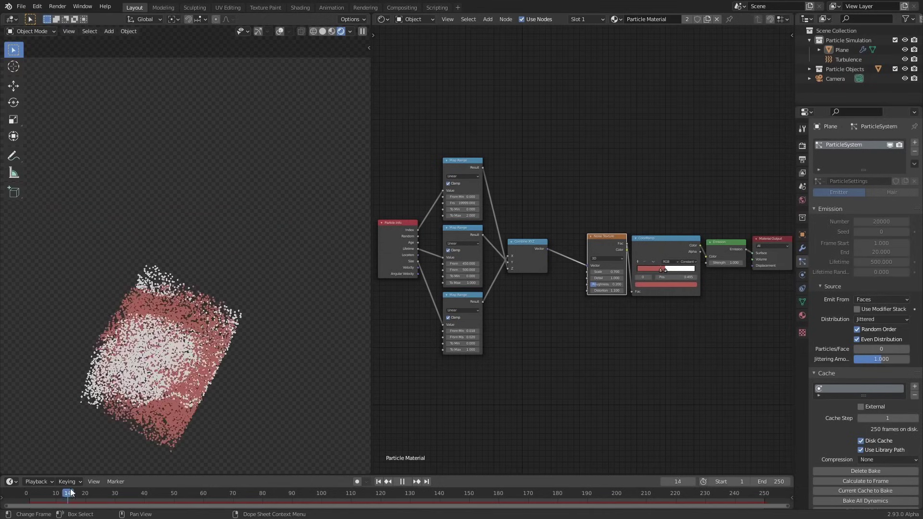
drag(96, 483, 169, 488)
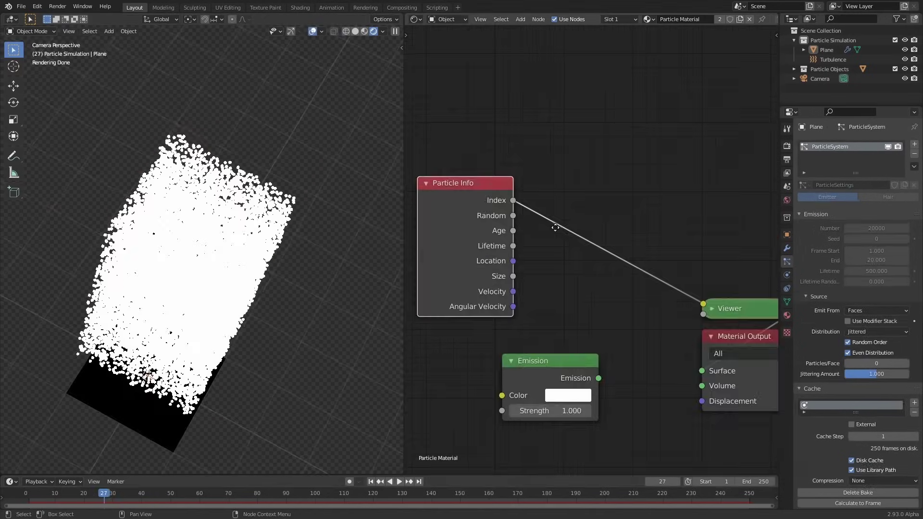
Connect Particle Info's Size output and its Random output in turn to the Viewer node, and cut the Random link
middle_drag(555, 226, 555, 223)
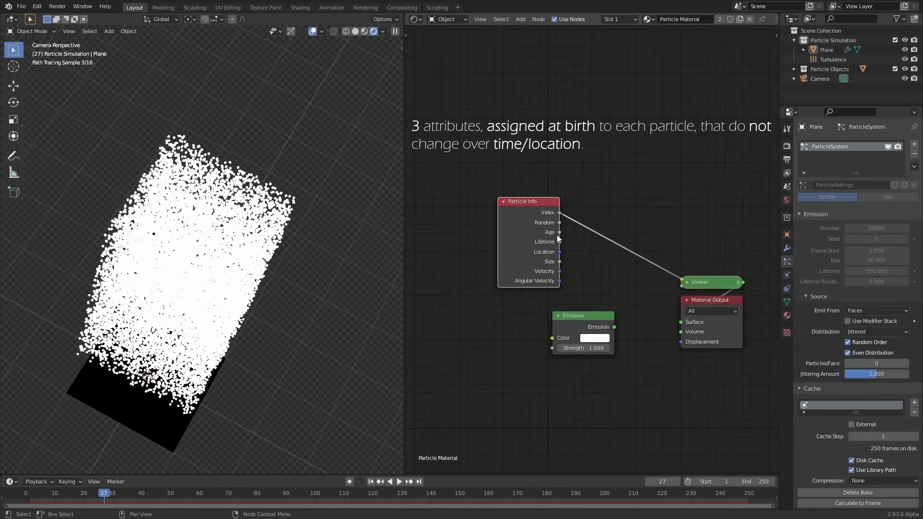
middle_drag(556, 239, 584, 294)
ctrl+middle_drag(583, 294, 508, 185)
middle_drag(565, 233, 542, 224)
ctrl+middle_drag(541, 226, 538, 212)
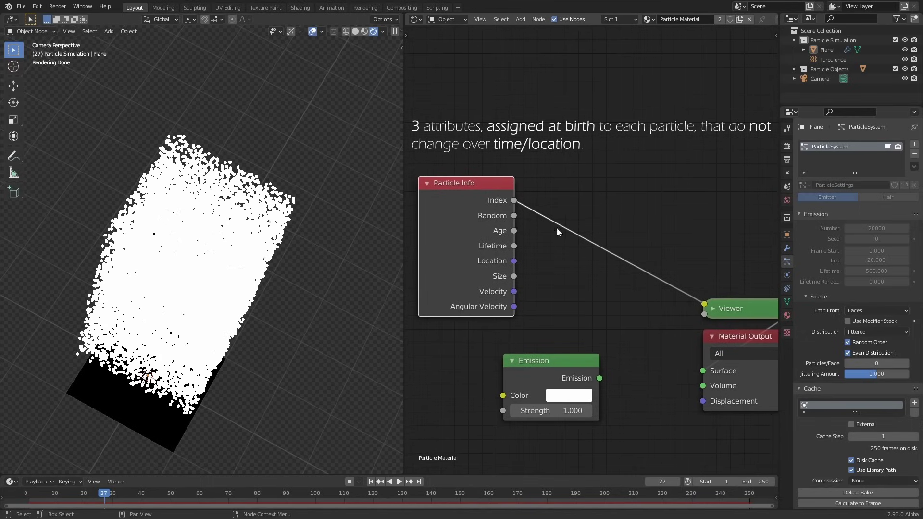
drag(627, 276, 703, 304)
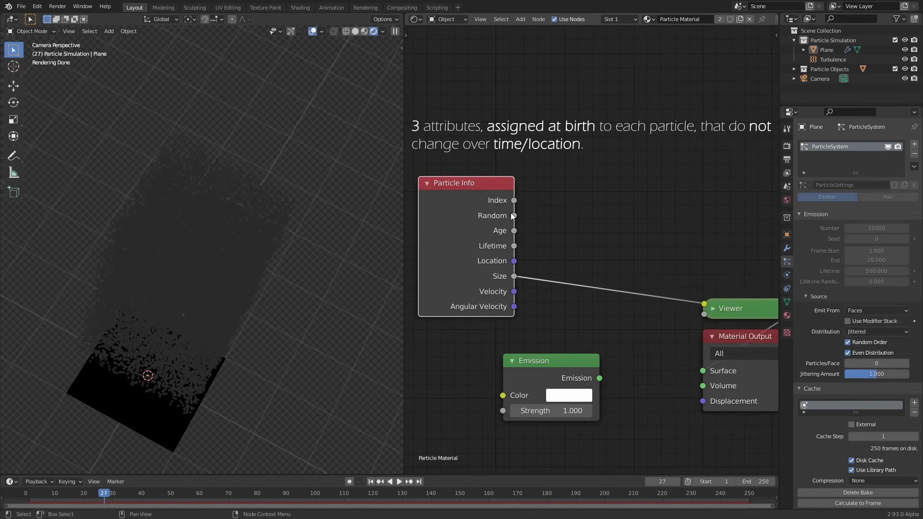
drag(514, 215, 702, 304)
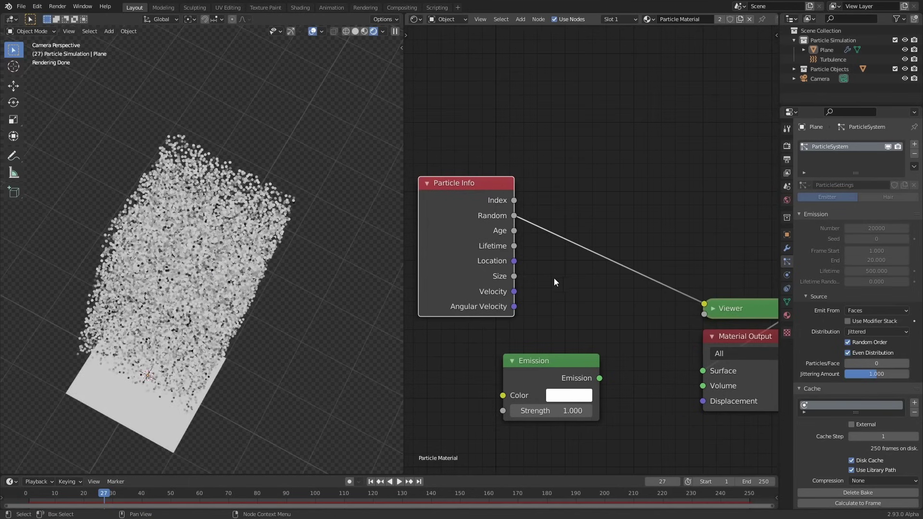
ctrl+right_drag(545, 192, 541, 176)
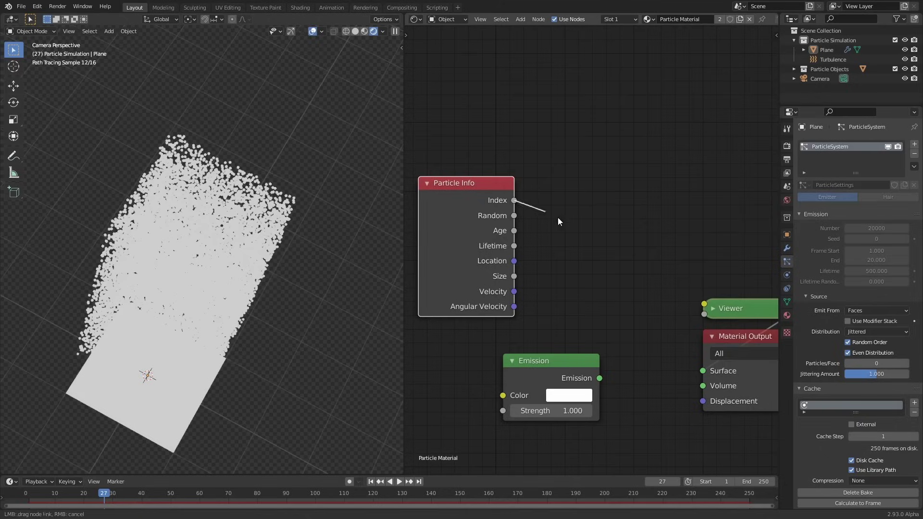
Link Particle Info's Index, Lifetime and finally Size output to the Viewer node, one replacing the other
drag(703, 305, 703, 304)
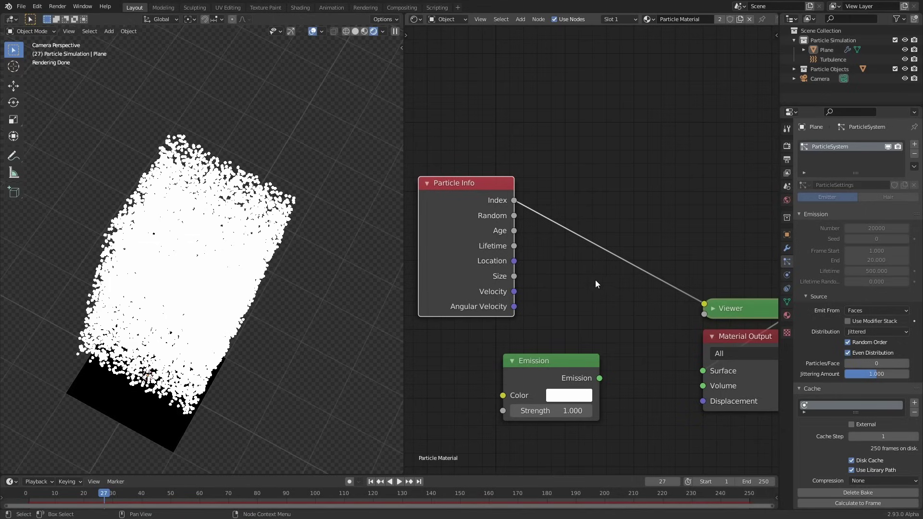
drag(680, 288, 703, 304)
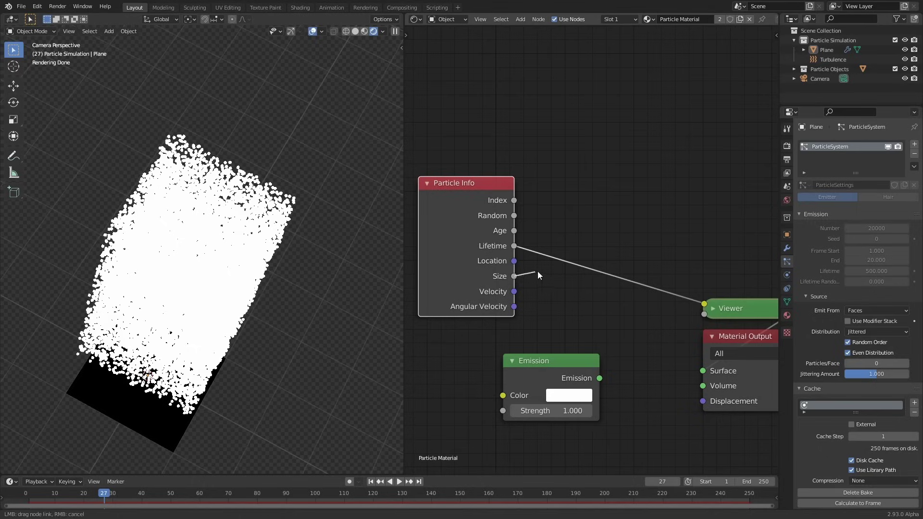
drag(699, 305, 704, 304)
Try a larger Scale in the particle system's Render settings
scroll(842, 363, down, 15)
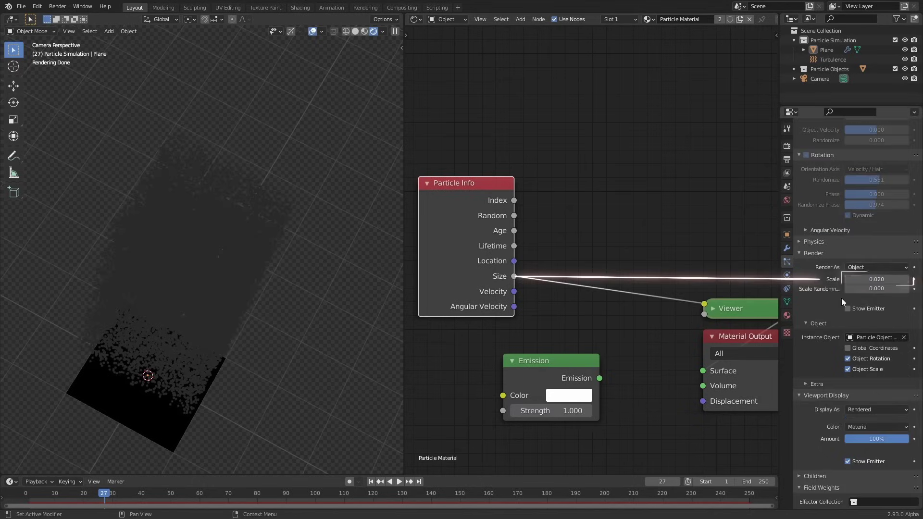
drag(879, 279, 903, 280)
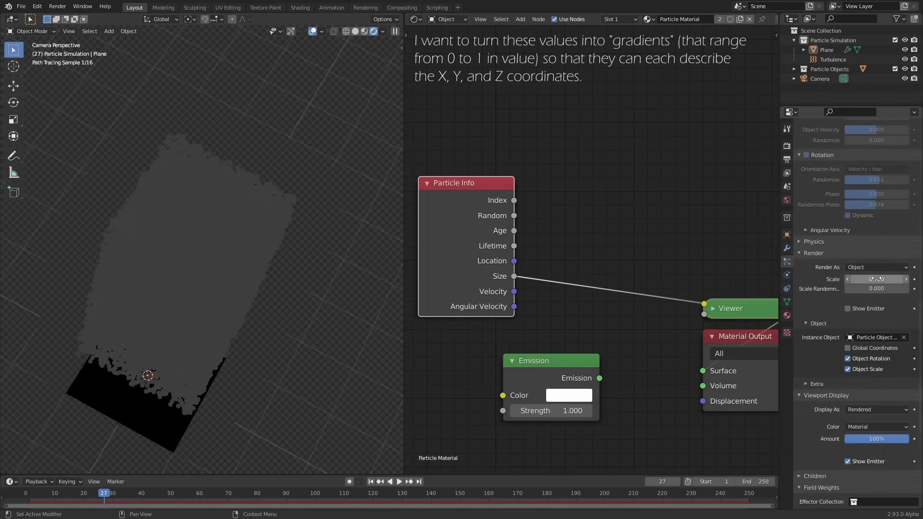
scroll(876, 278, up, 15)
Display the 3D viewport in solid shading, add a new texture to the particle system and open its settings
key(z)
click(467, 355)
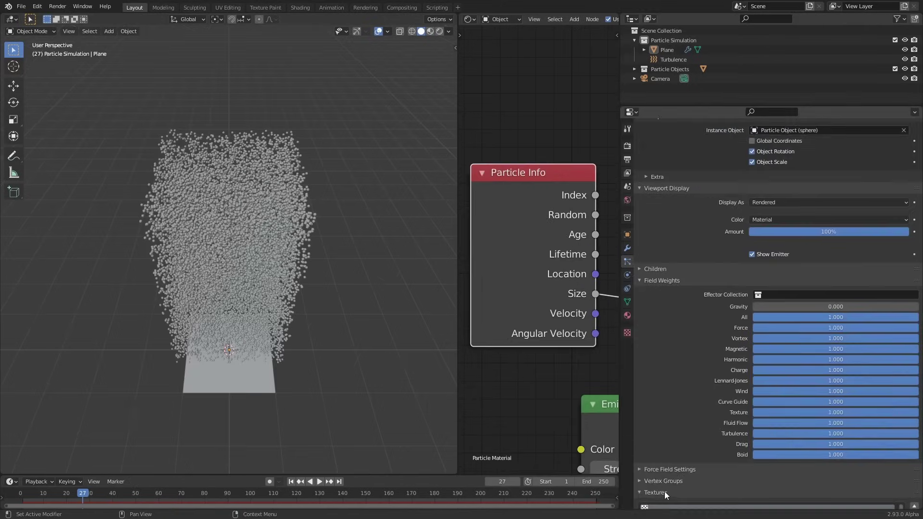
click(664, 491)
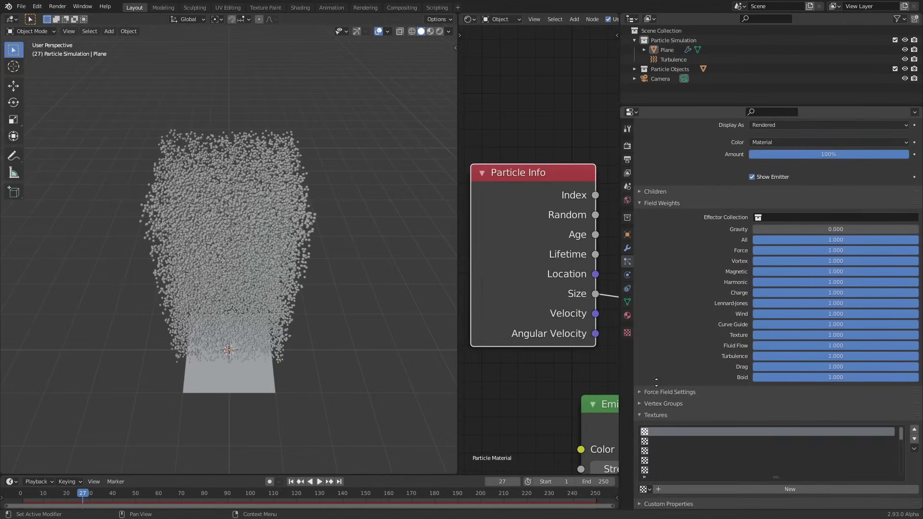
click(914, 489)
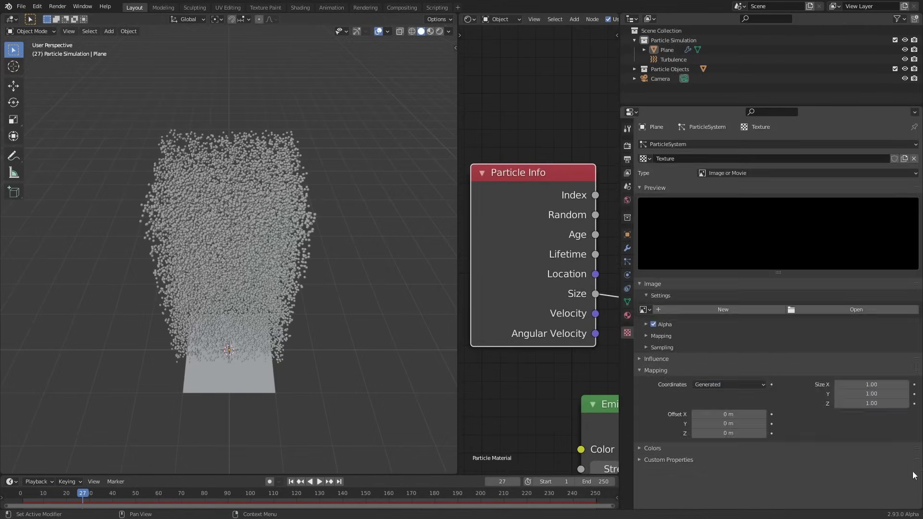
Set the texture's type to Blend and make it influence particle Size instead of General Time
click(776, 173)
click(776, 191)
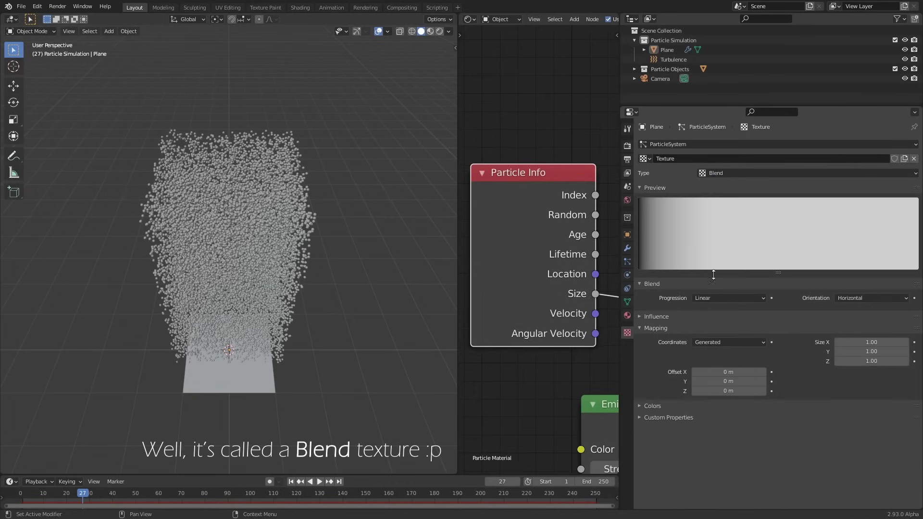
click(905, 331)
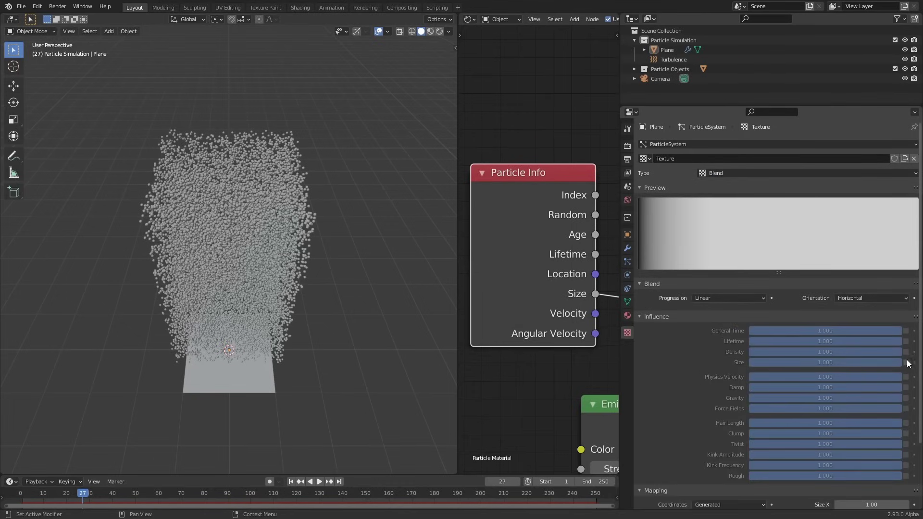
click(906, 362)
Set the blend texture's mapping coordinates to UV with UVMap as the map
scroll(775, 388, down, 5)
click(777, 389)
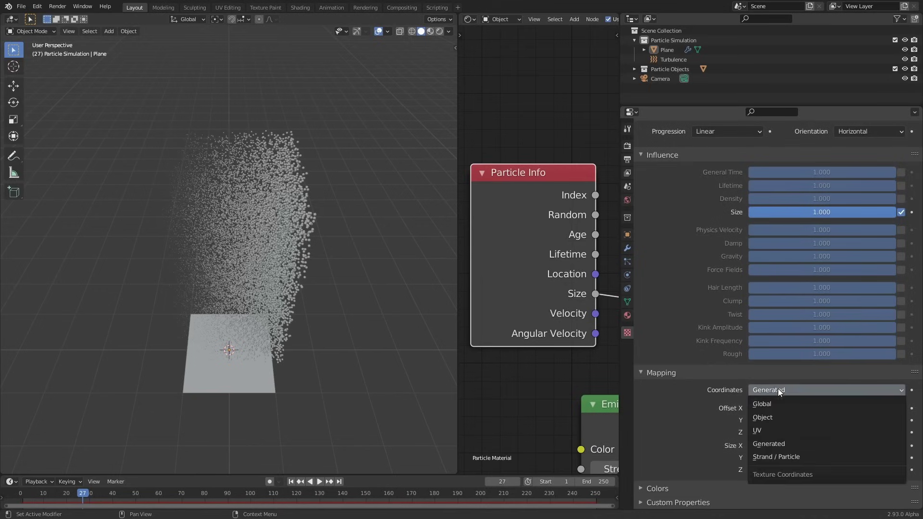
click(761, 430)
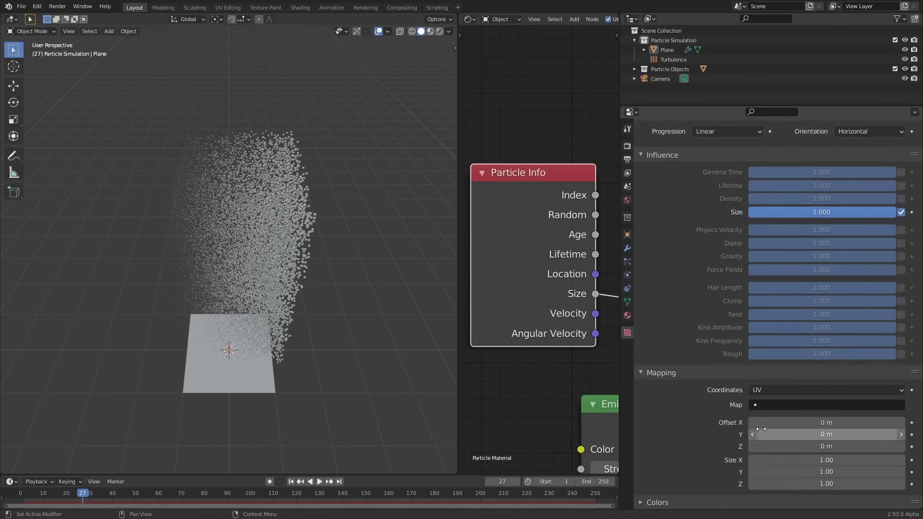
click(752, 406)
click(769, 277)
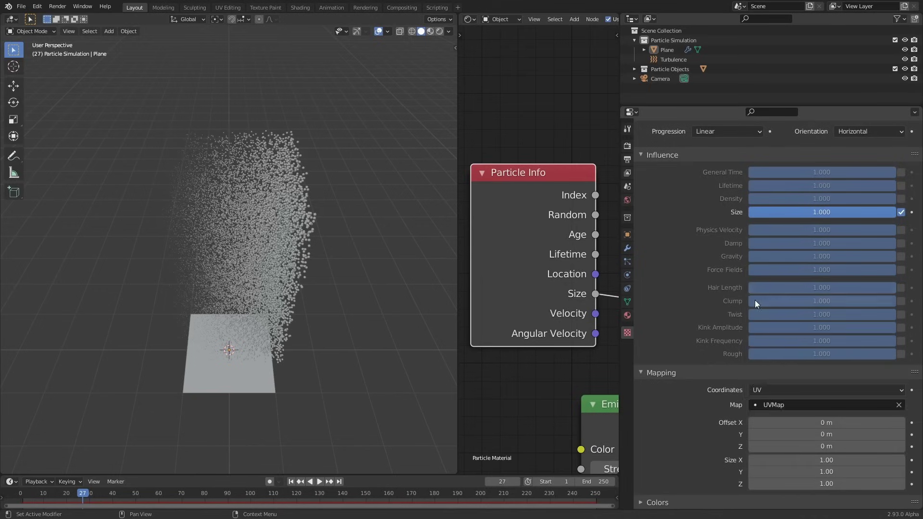
Set the blend texture's Size influence to 0.1
scroll(788, 317, up, 5)
mouse_move(269, 220)
middle_down()
mouse_move(264, 171)
mouse_move(267, 221)
middle_up()
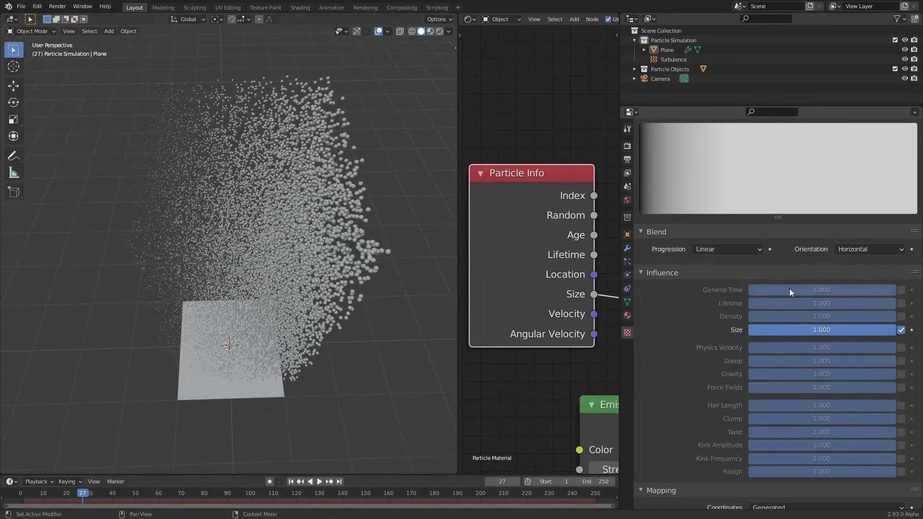
click(861, 332)
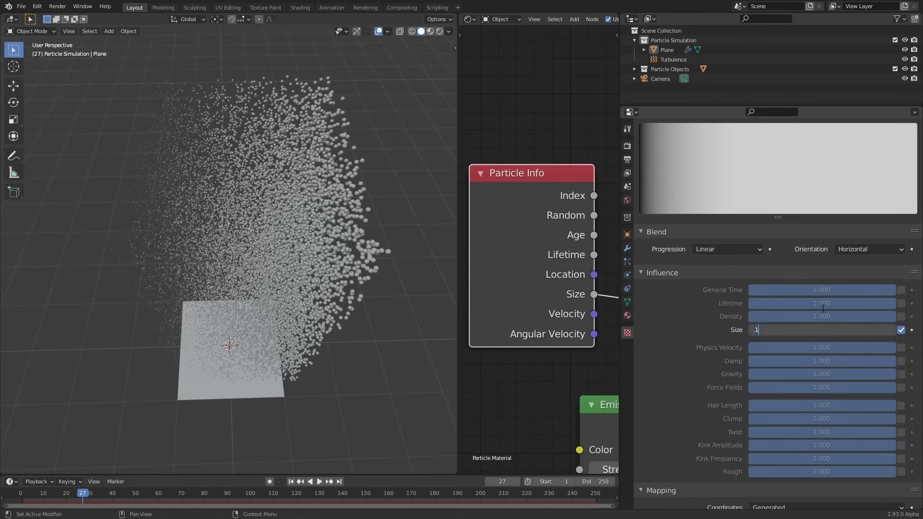
key(Return)
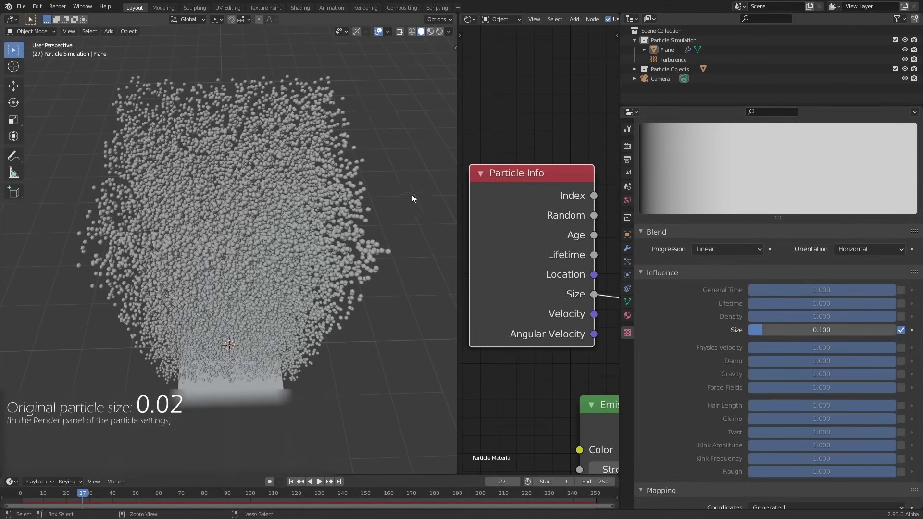
Widen the node editor and insert a Map Range node on the link between Particle Info's Size output and the Viewer
scroll(407, 196, down, 2)
drag(619, 327, 794, 336)
drag(454, 337, 276, 332)
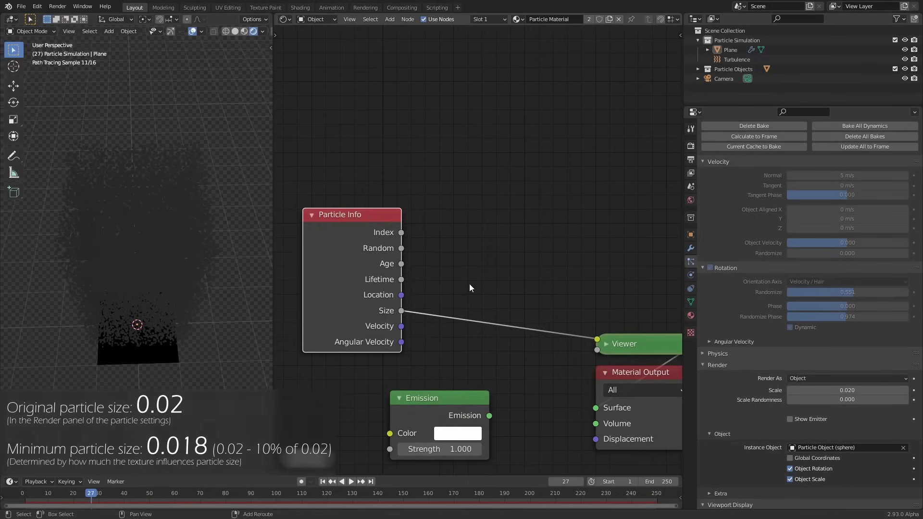
key(shift+a)
mouse_move(469, 285)
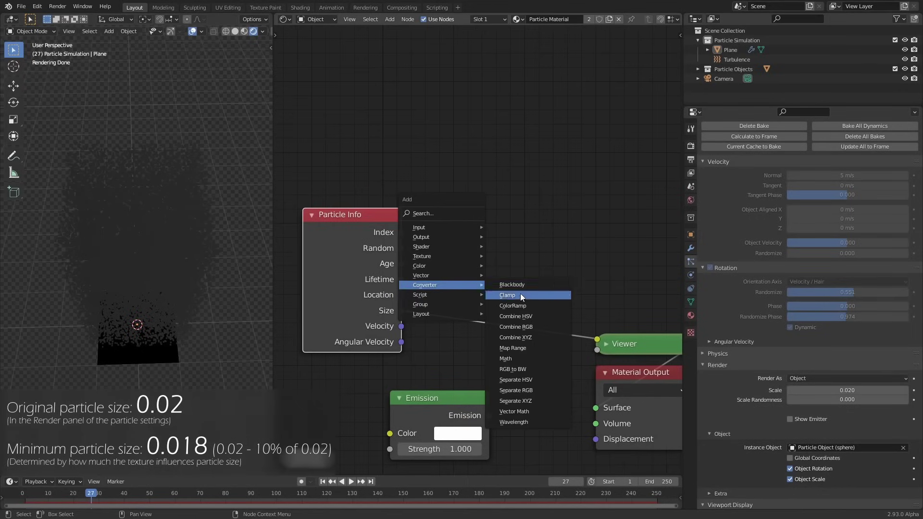
click(512, 348)
click(451, 216)
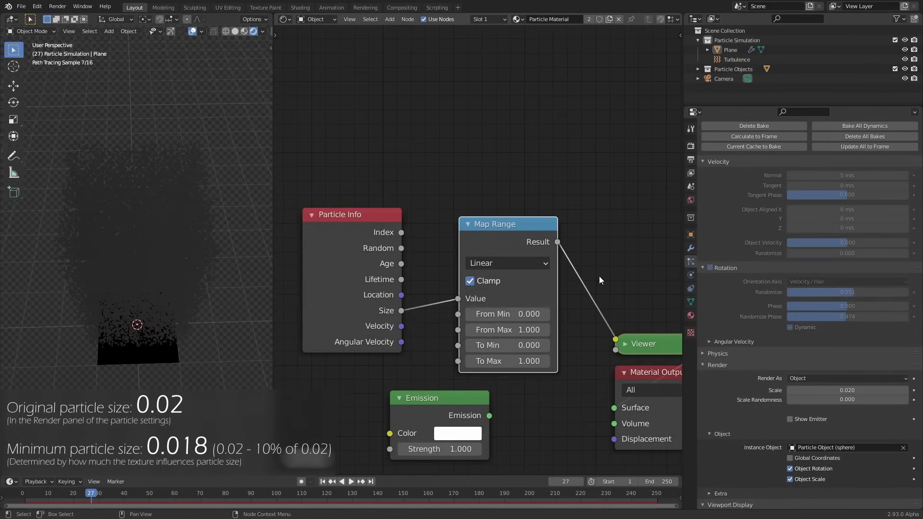
Set the Map Range node's From Max to 0.02 and its From Min to .02*0.9
click(516, 330)
text(.02)
key(Return)
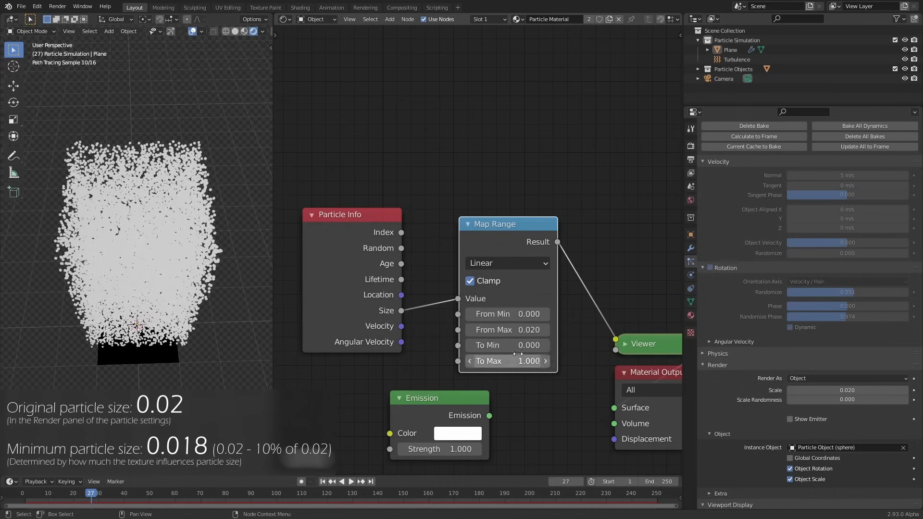
click(525, 313)
text(.02)
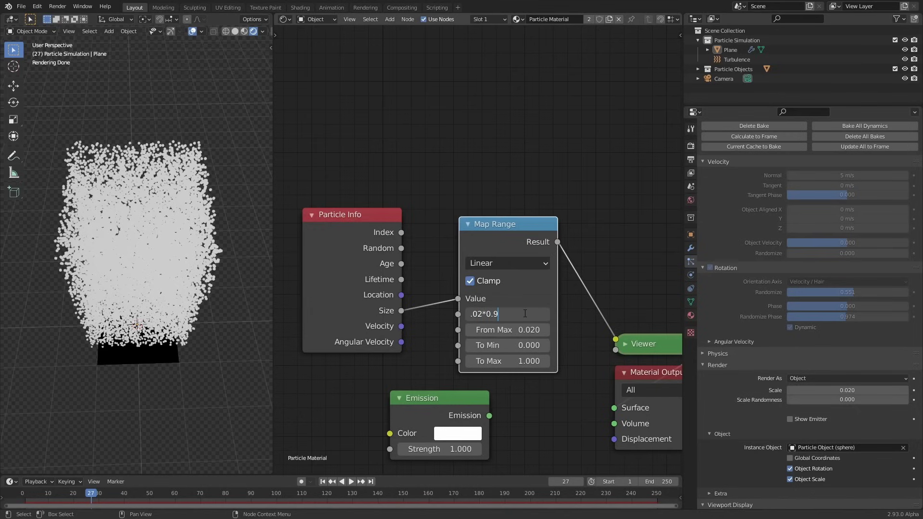
text(*0.9)
key(Return)
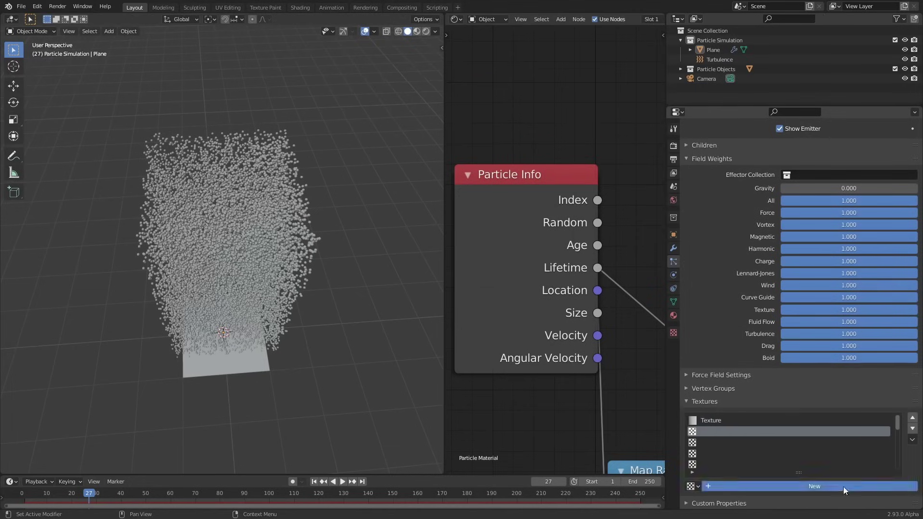
Add a second Blend texture to the particle system that influences only Lifetime instead of General Time, with a strength of 0.1
click(904, 497)
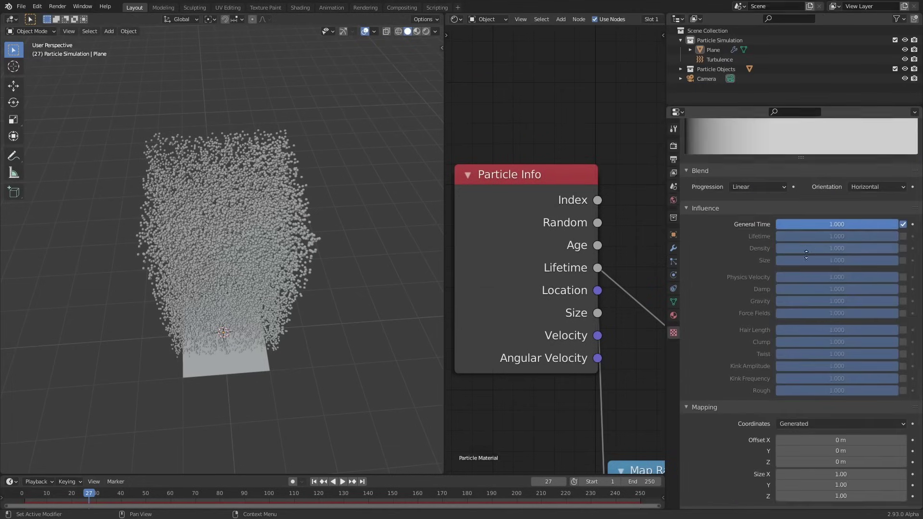
click(902, 261)
click(902, 273)
double_click(862, 273)
text(.1)
key(Return)
Set the second blend texture's orientation to Vertical
middle_drag(863, 271, 864, 331)
click(869, 283)
click(860, 306)
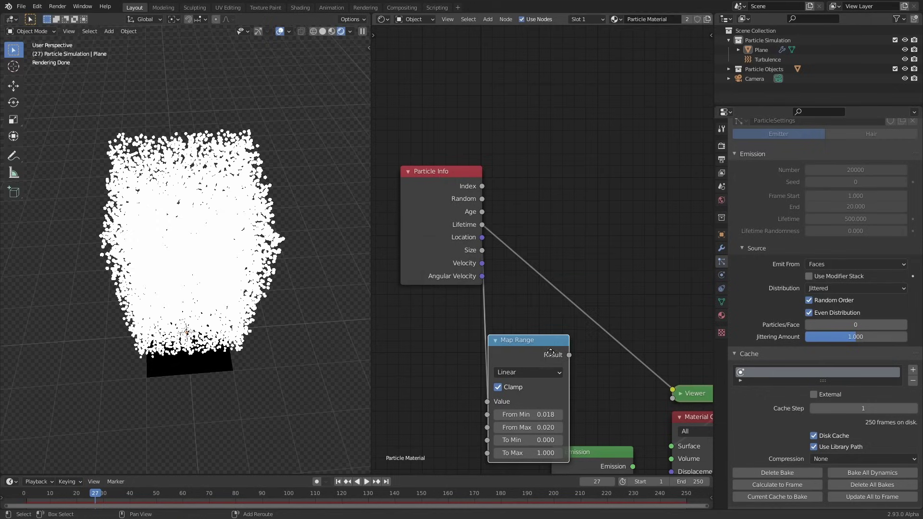
Duplicate the Map Range node onto the Lifetime link to the Viewer, with From Max 500 and From Min 450
key(shift+d)
click(604, 231)
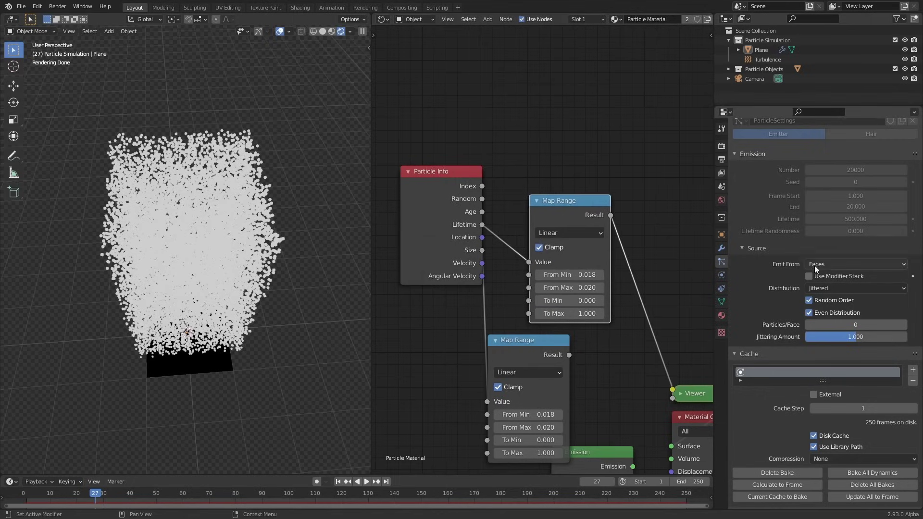
click(572, 287)
text(500)
key(Return)
click(589, 280)
text(45)
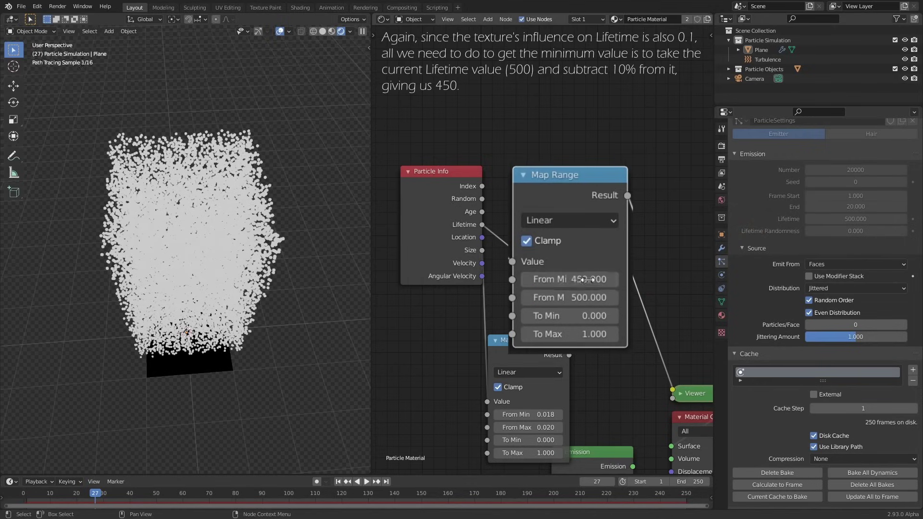
key(Return)
Preview the Size Map Range node's result, followed by Particle Info's Index output, through the Viewer
middle_drag(256, 234, 255, 254)
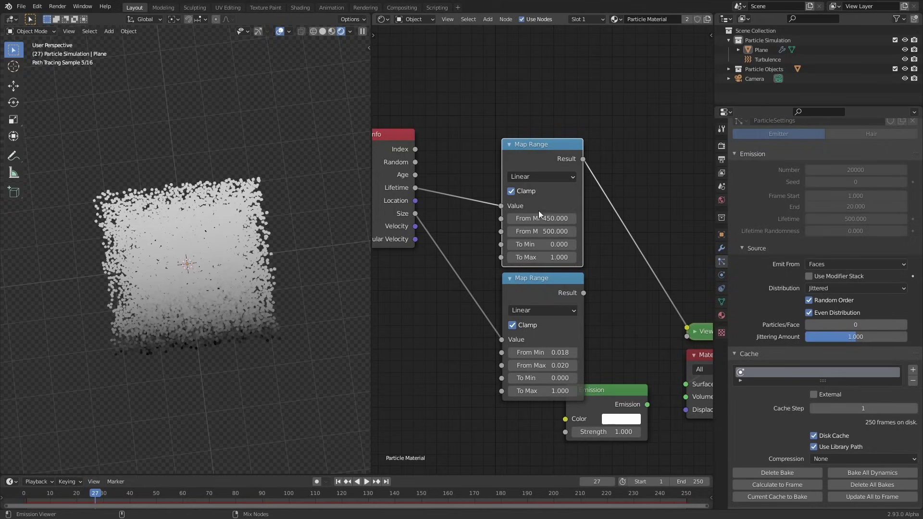
ctrl+shift+click(554, 286)
ctrl+shift+click(412, 148)
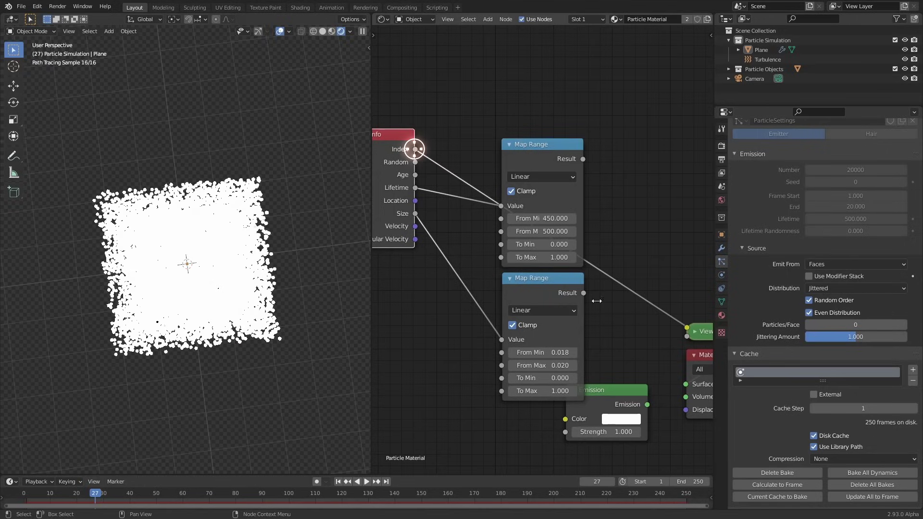
Compare the Size Map Range gradient with the raw Particle Info Index output on the particles
scroll(774, 289, up, 3)
ctrl+shift+click(558, 276)
middle_drag(300, 317, 311, 235)
ctrl+shift+click(402, 153)
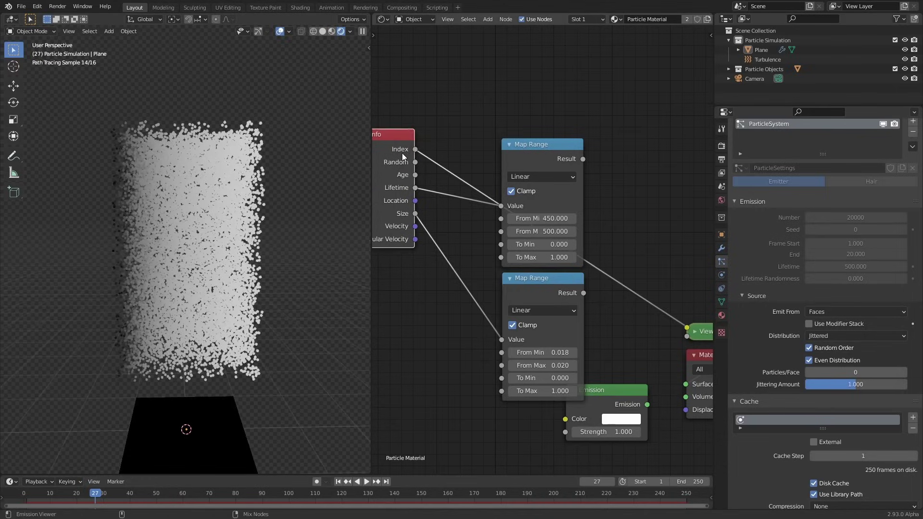
middle_drag(501, 161, 548, 249)
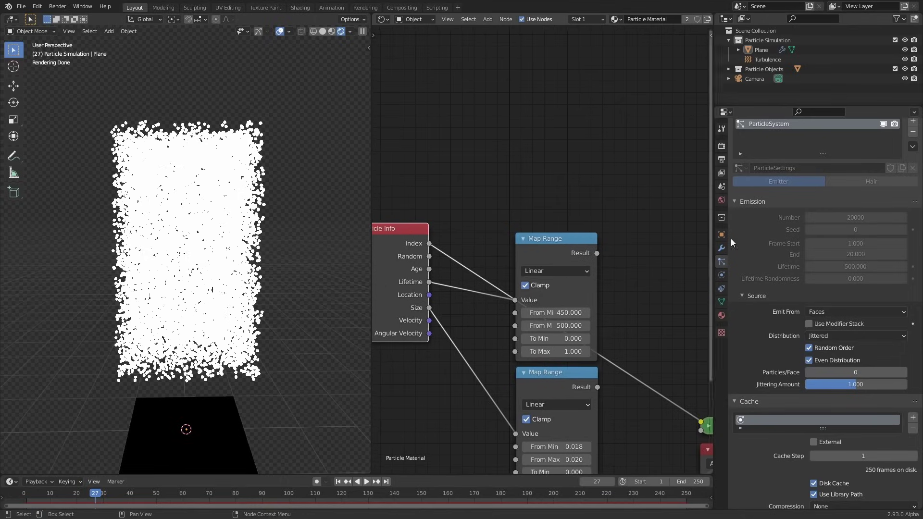
middle_drag(608, 252, 637, 259)
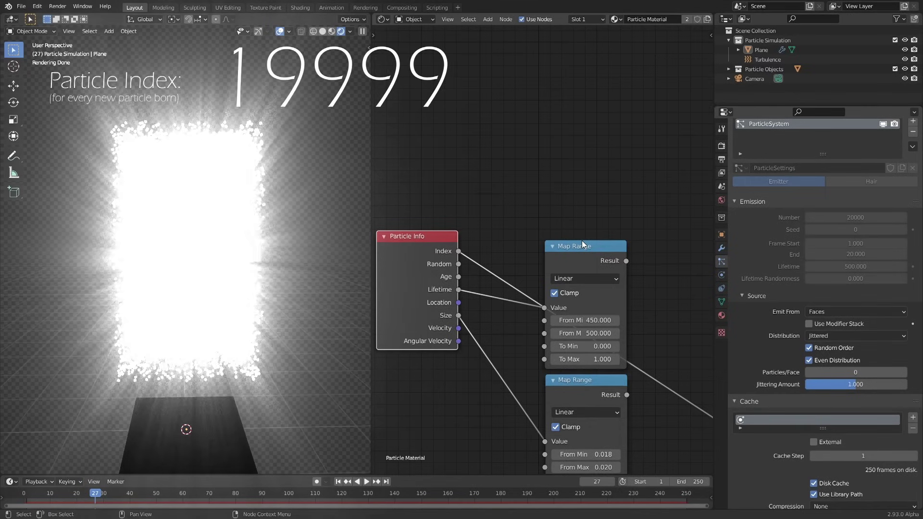
Insert a Map Range node on the Index link to the Viewer, with From Max 19999 and To Max 2
key(shift+a)
mouse_move(546, 198)
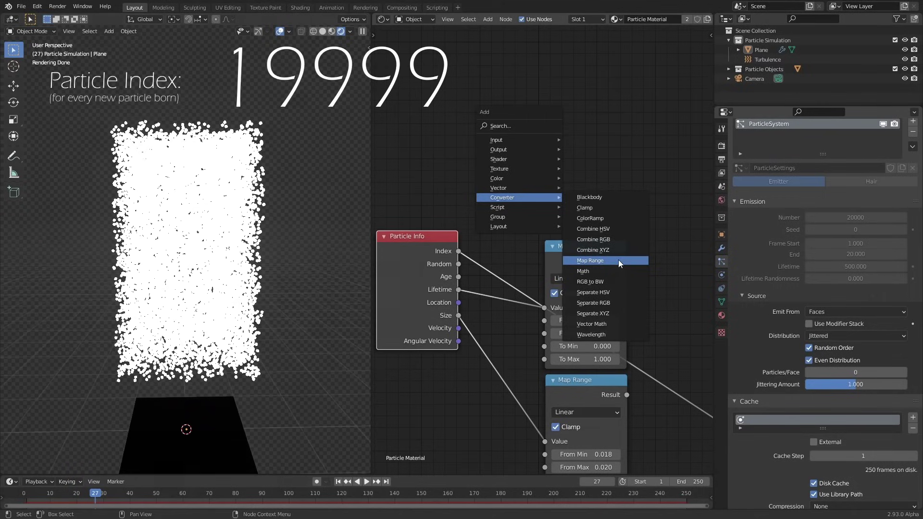
click(615, 260)
middle_drag(511, 171, 493, 220)
drag(540, 225, 579, 157)
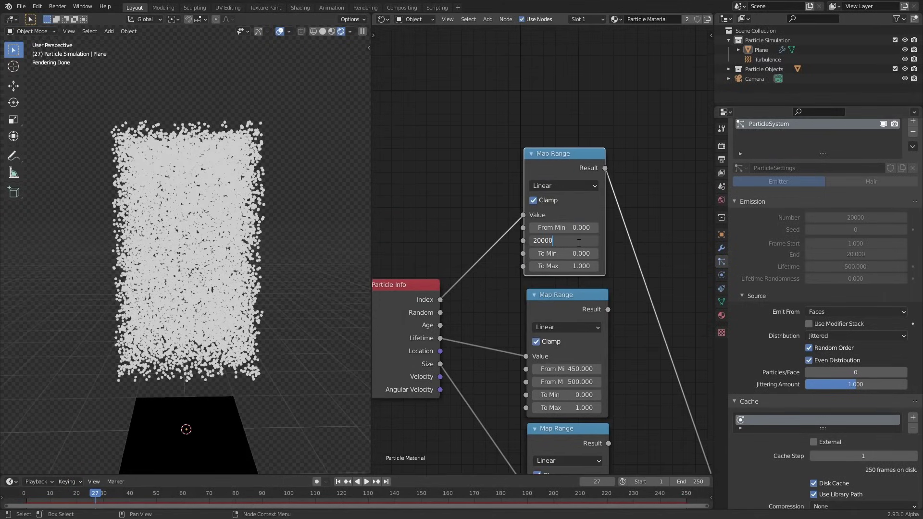
key(Return)
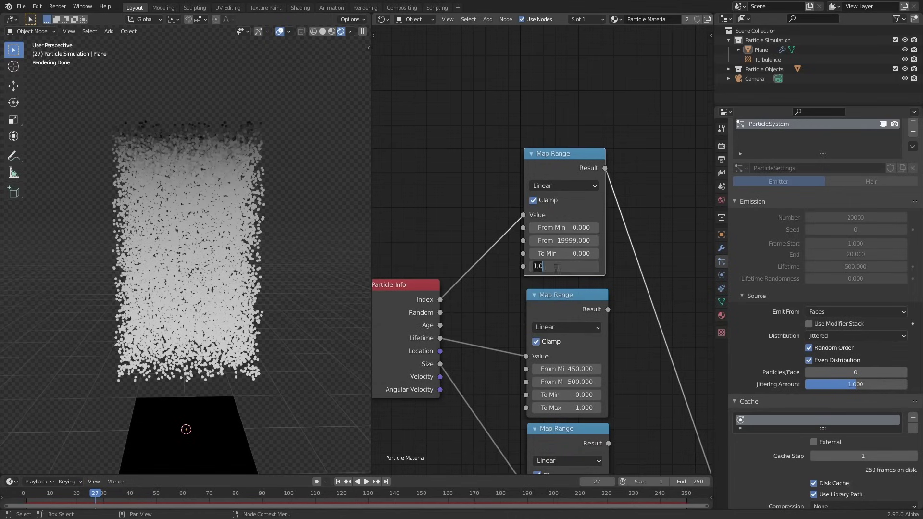
double_click(569, 269)
text(2)
key(Return)
Combine the three Map Range results in a Combine XYZ node and preview its Vector output through the Viewer
middle_drag(585, 253, 559, 193)
scroll(548, 201, down, 5)
middle_drag(675, 398, 616, 336)
drag(614, 336, 713, 340)
drag(528, 332, 552, 365)
middle_drag(553, 366, 541, 394)
drag(580, 319, 641, 317)
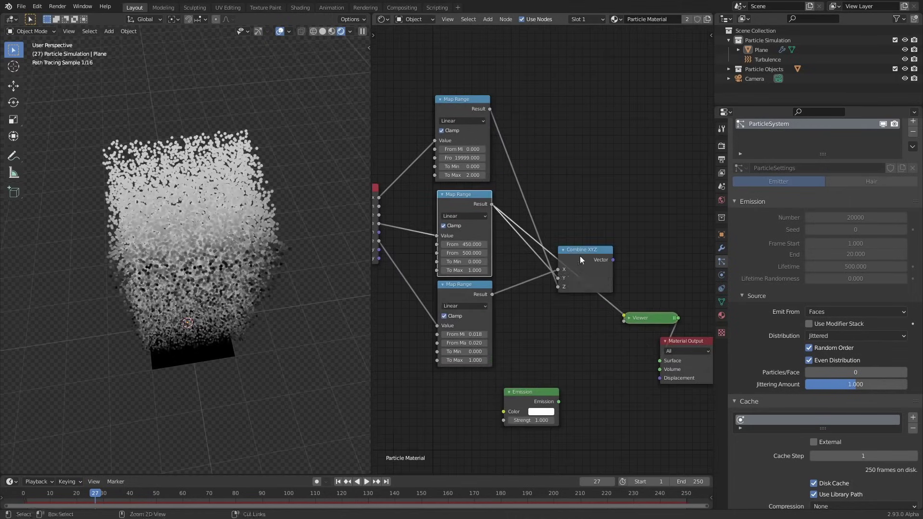
ctrl+shift+click(586, 252)
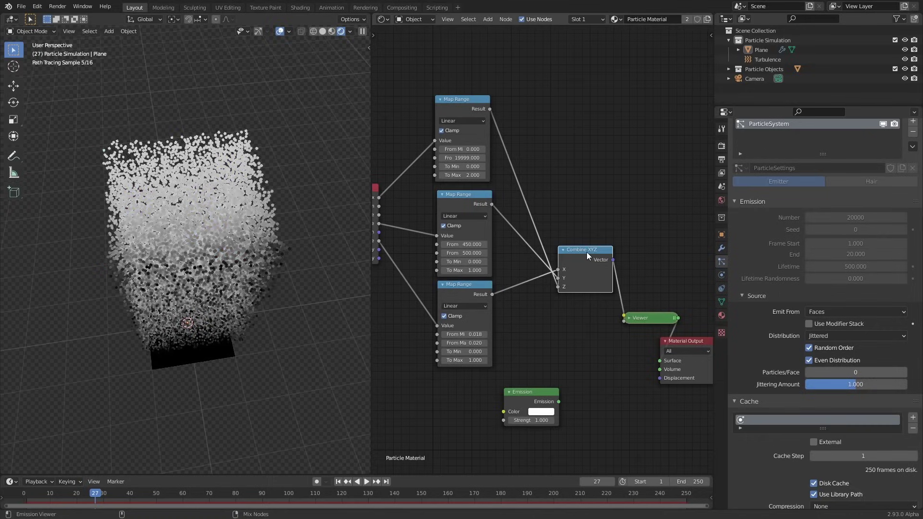
middle_drag(341, 324, 313, 254)
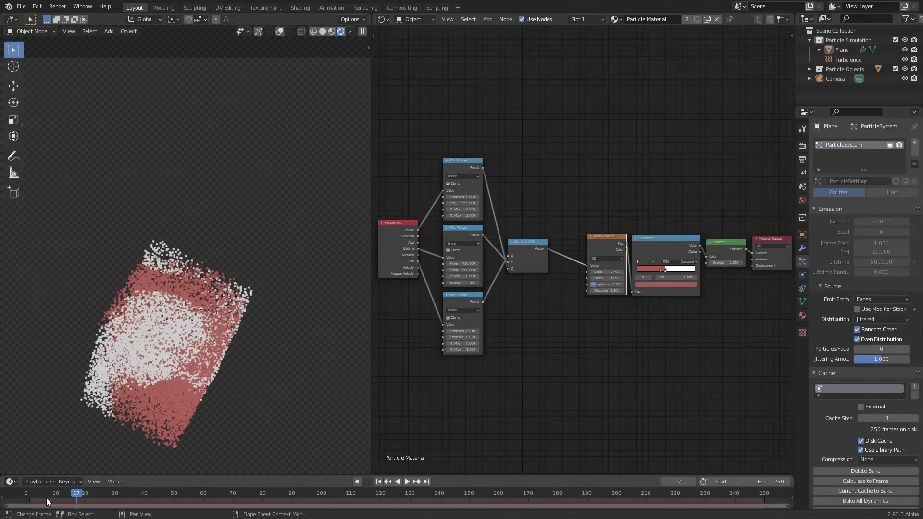
Scrub and play through the timeline to examine how the particle shading behaves over the frames
click(44, 496)
drag(43, 496, 133, 492)
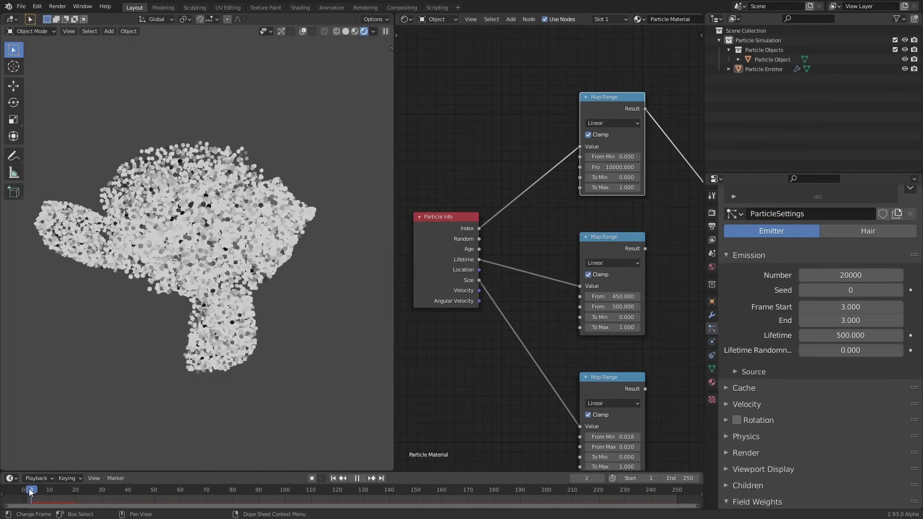
key(space)
click(27, 487)
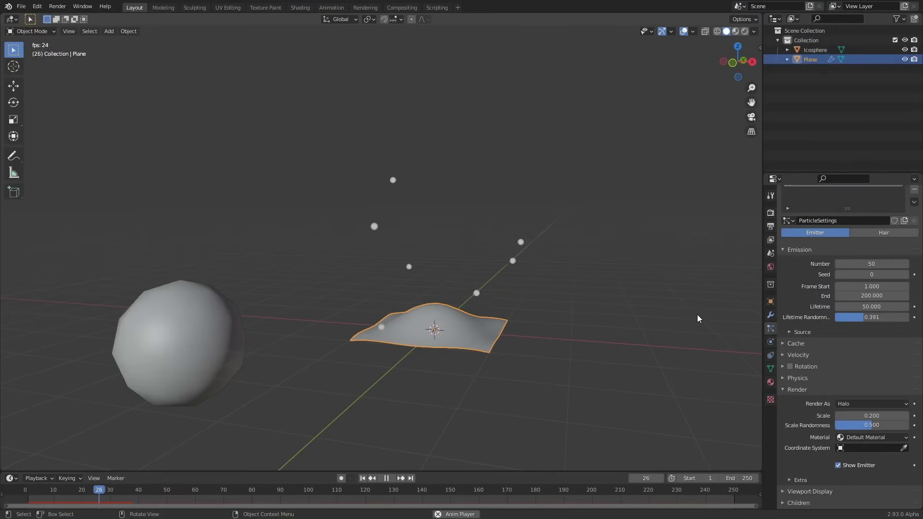
Render the Plane's particles as Object, with the Icosphere as the instance object
key(space)
click(857, 406)
click(856, 455)
scroll(903, 440, down, 2)
click(218, 322)
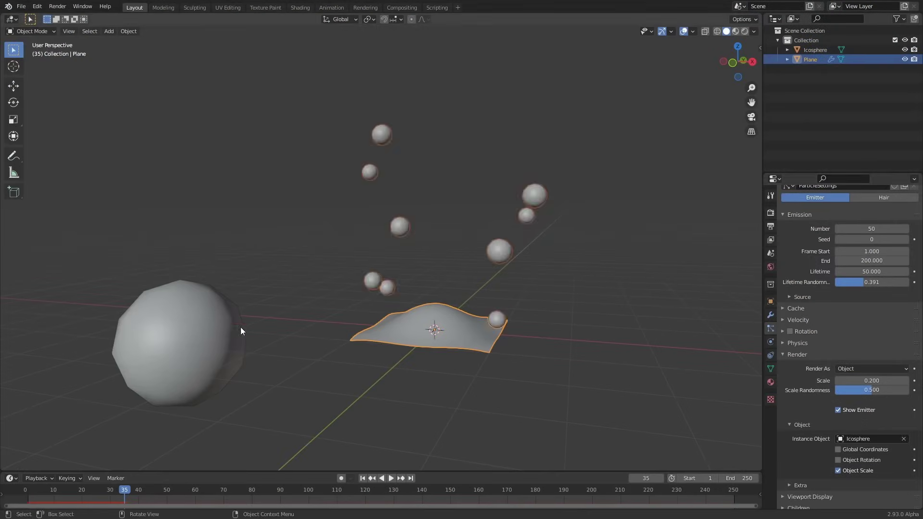
Play the animation from the first frame to watch the Icosphere instances leave the Plane
key(shift+Left)
key(space)
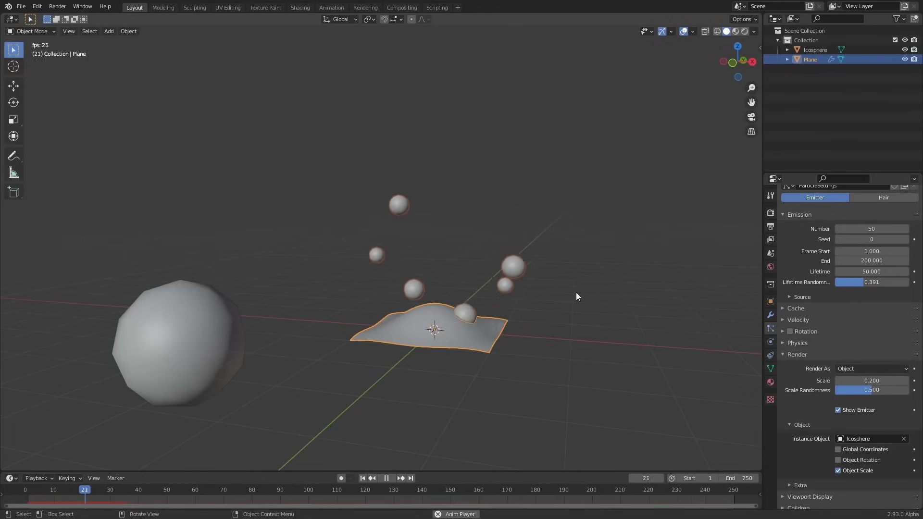
key(space)
click(599, 283)
click(531, 244)
Add a second particle system to the Plane with Use Modifier Stack enabled and play the simulation
scroll(868, 250, up, 4)
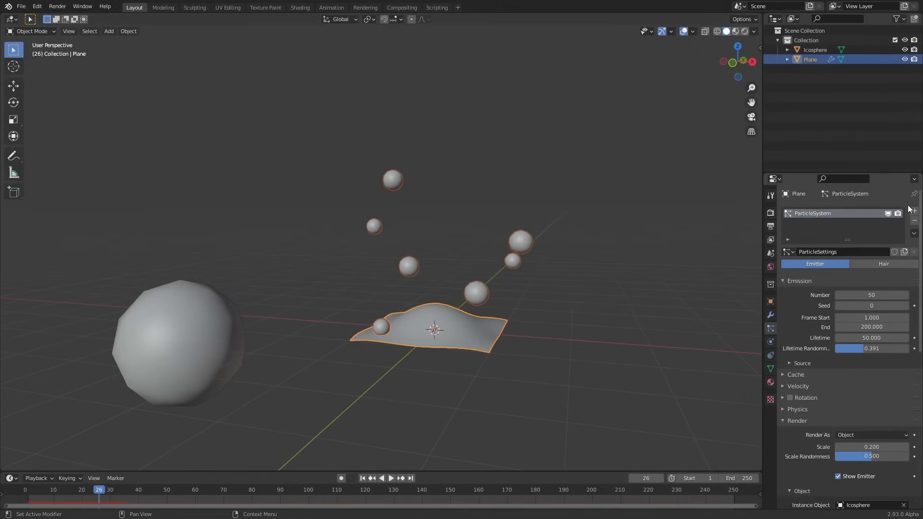
click(914, 211)
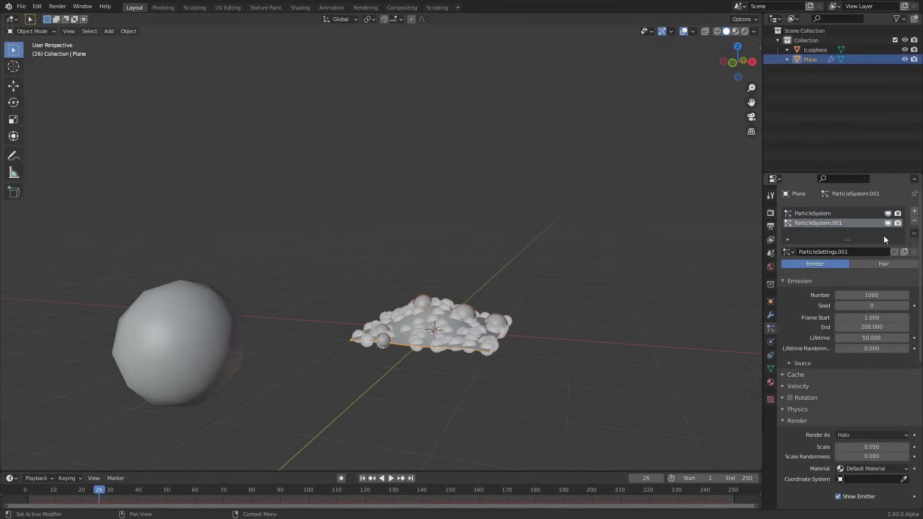
click(802, 364)
key(shift+Left)
key(space)
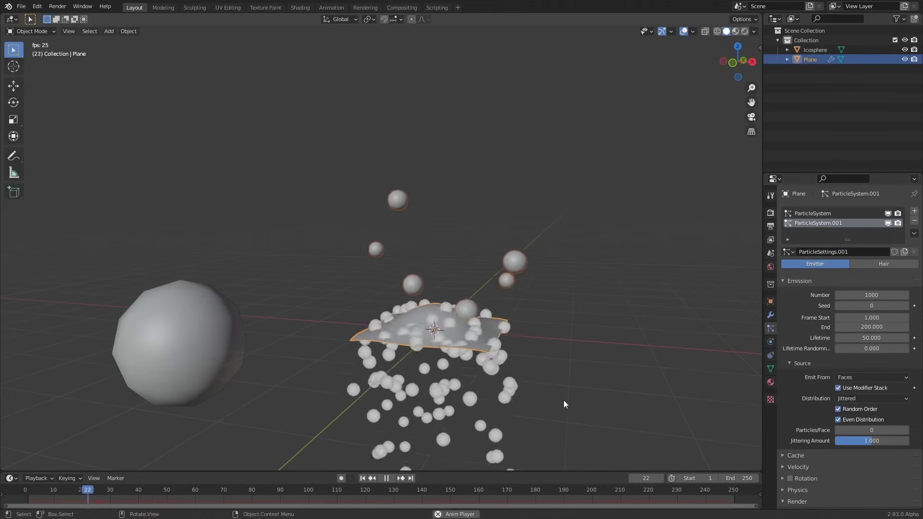
key(Escape)
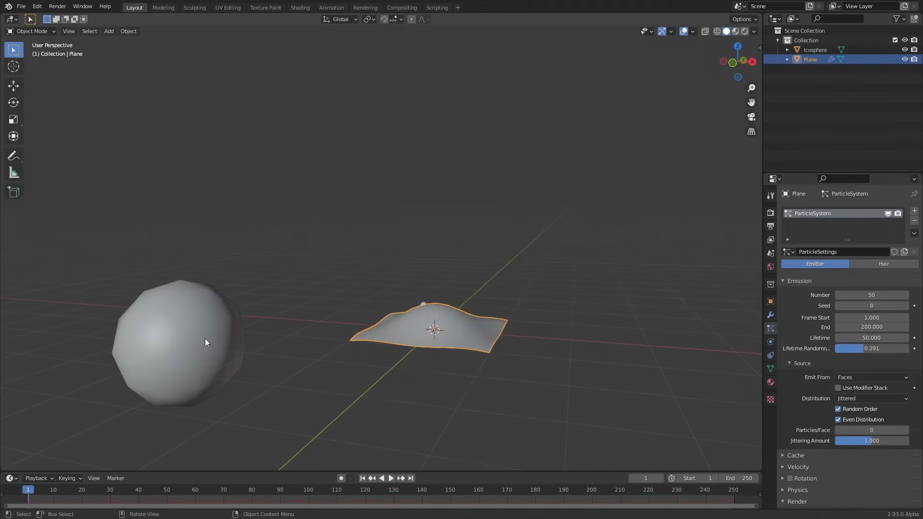
Add a Particle Instance modifier to the Icosphere, using Plane as the object and its ParticleSystem
click(218, 342)
click(770, 315)
click(814, 211)
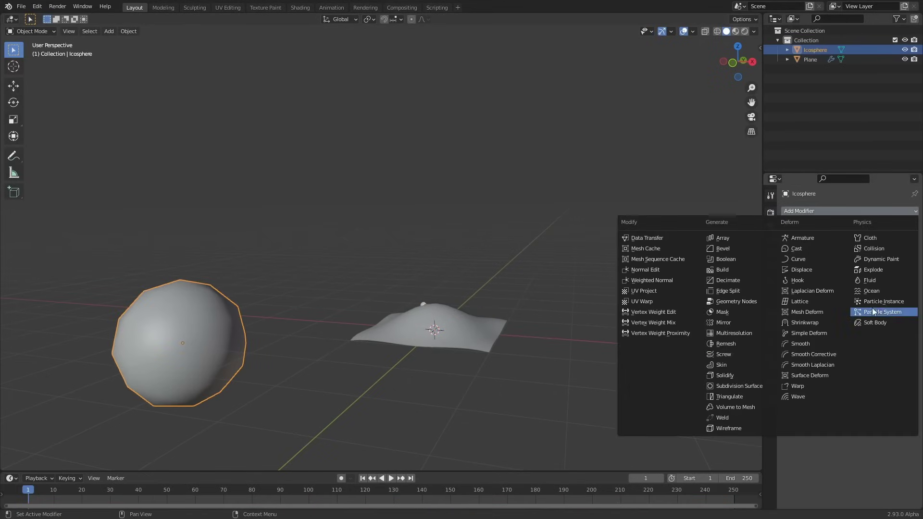
click(873, 303)
key(space)
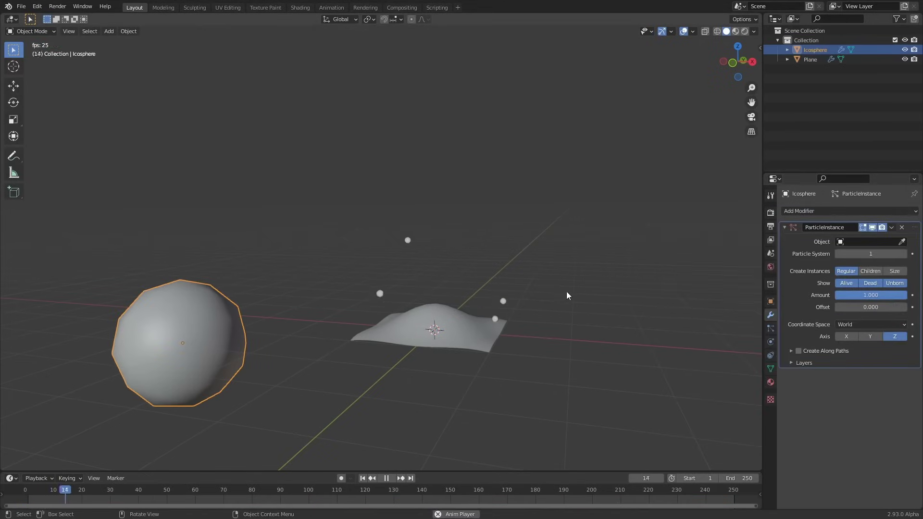
click(486, 329)
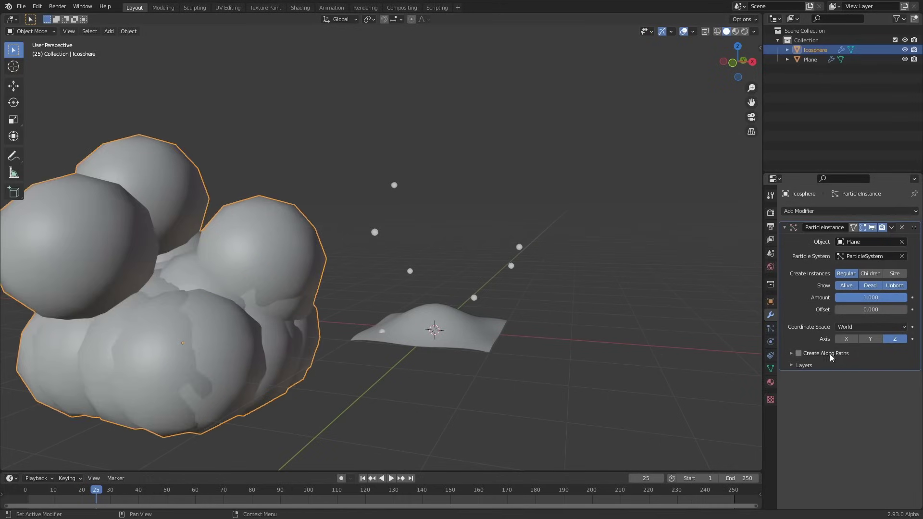
Clear the Icosphere's location and play the animation to check the instanced spheres
key(alt+g)
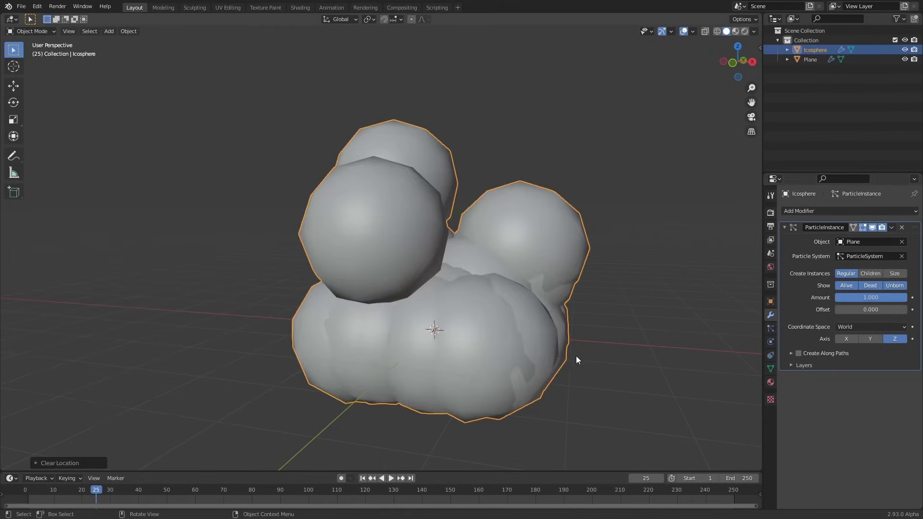
key(space)
key(space)
click(874, 225)
click(875, 226)
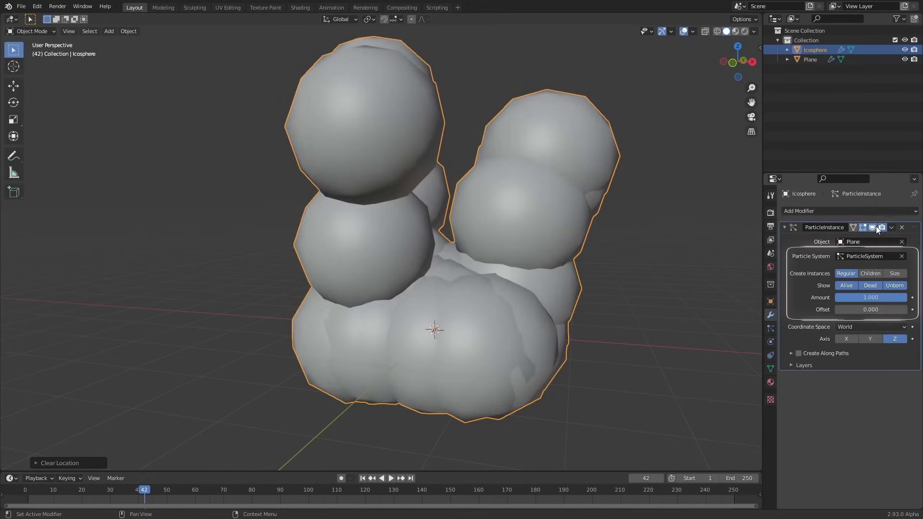
mouse_move(708, 272)
middle_down()
mouse_move(712, 280)
mouse_move(714, 262)
mouse_move(706, 281)
middle_up()
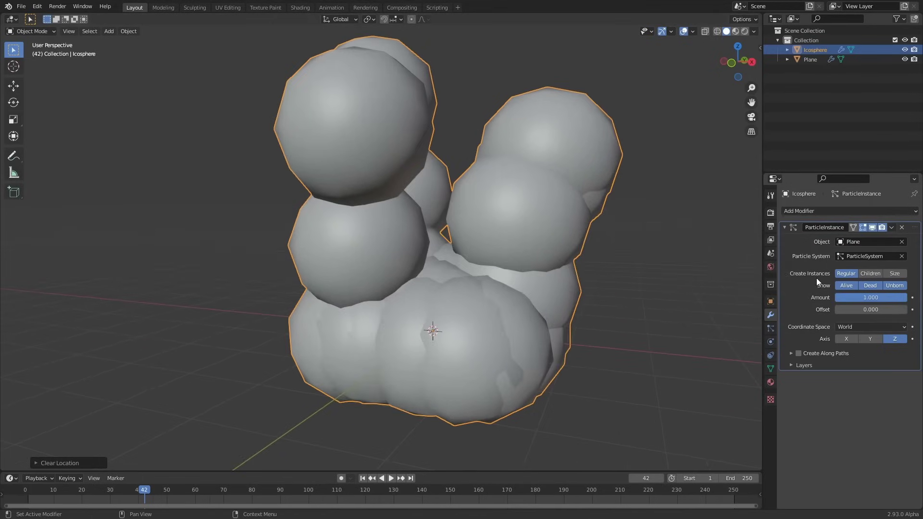
Show instances only for Alive particles by disabling Dead and Unborn, and enable Size for the instances
click(872, 287)
click(898, 286)
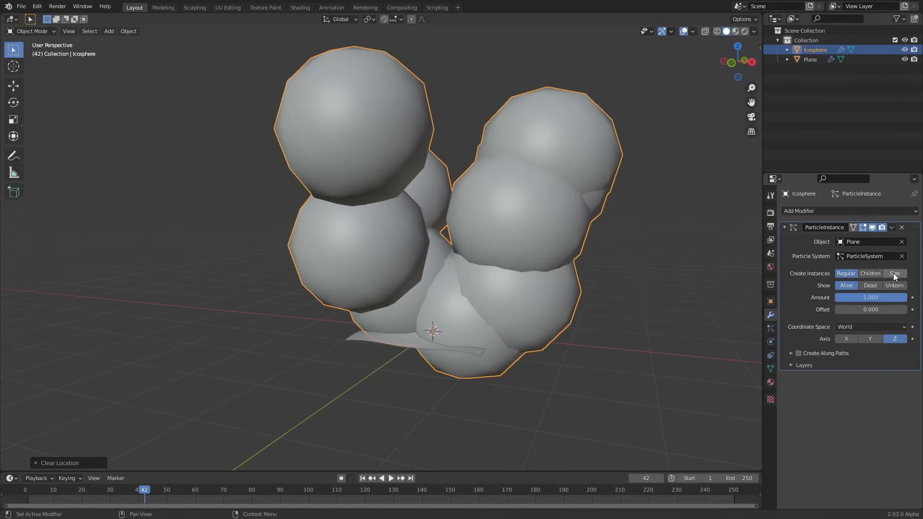
click(894, 273)
click(537, 346)
Add a particle system to the instanced Icosphere and play the simulation
click(770, 329)
scroll(856, 288, down, 10)
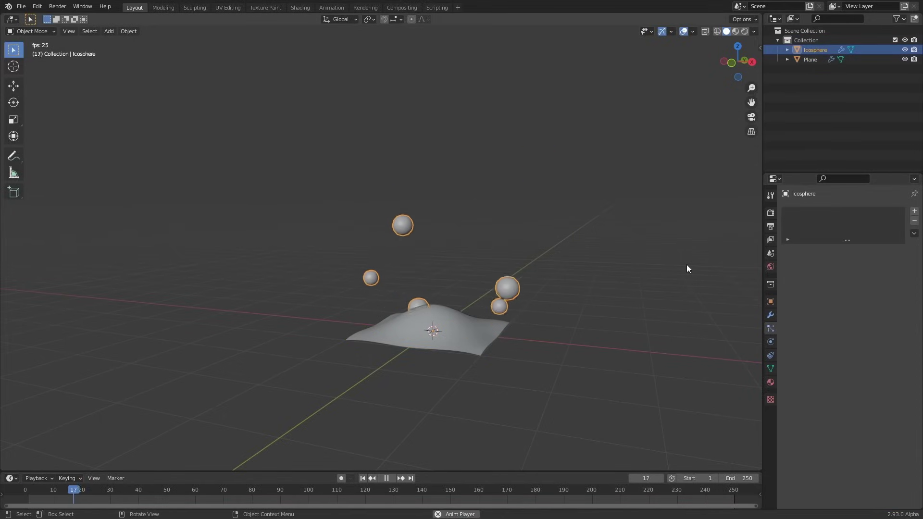
key(Escape)
click(914, 212)
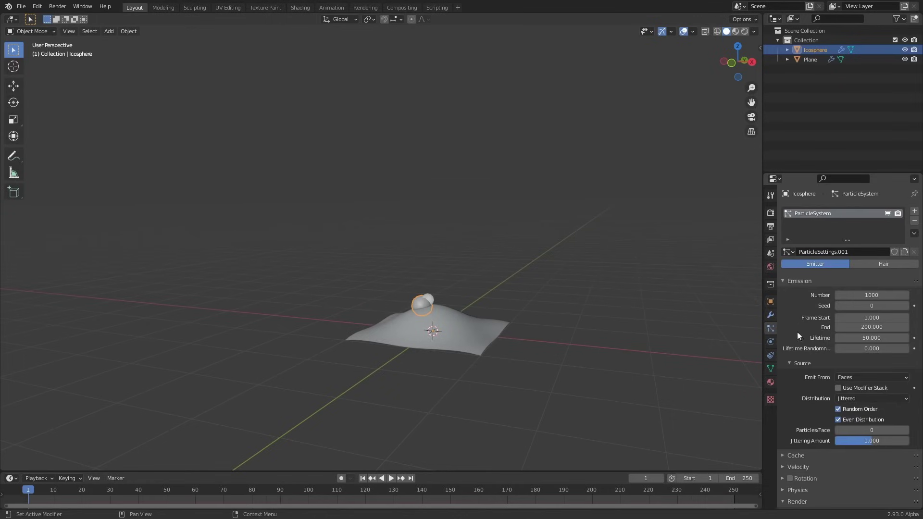
scroll(802, 333, down, 3)
key(space)
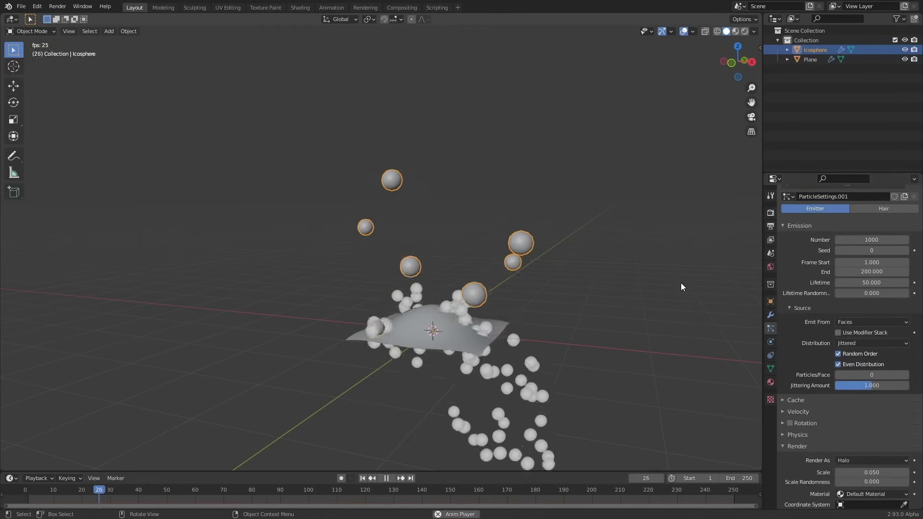
key(space)
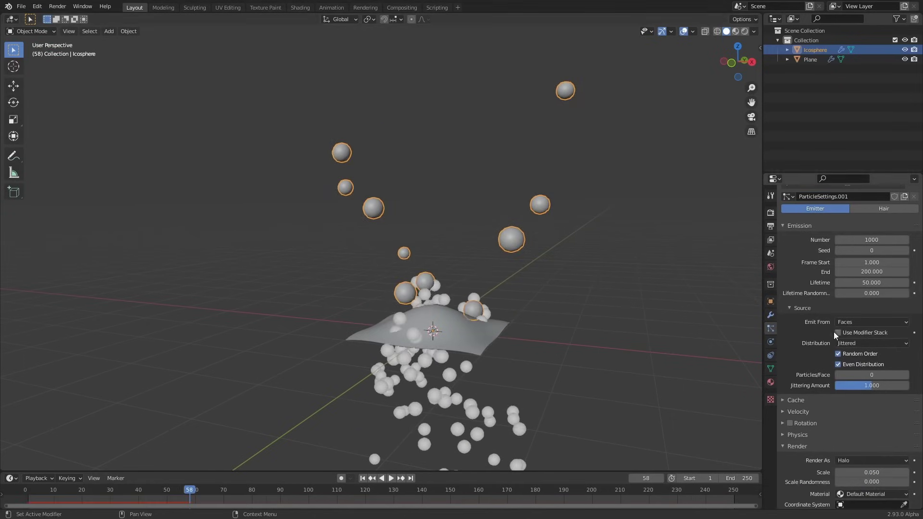
Enable Use Modifier Stack for the Icosphere's particles, set their Normal velocity to 0 m/s and adjust Object Velocity
click(770, 315)
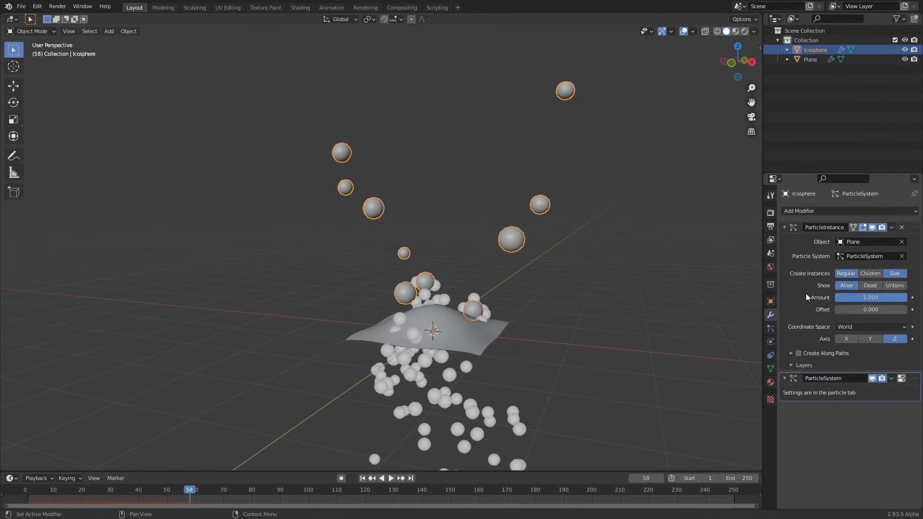
click(771, 329)
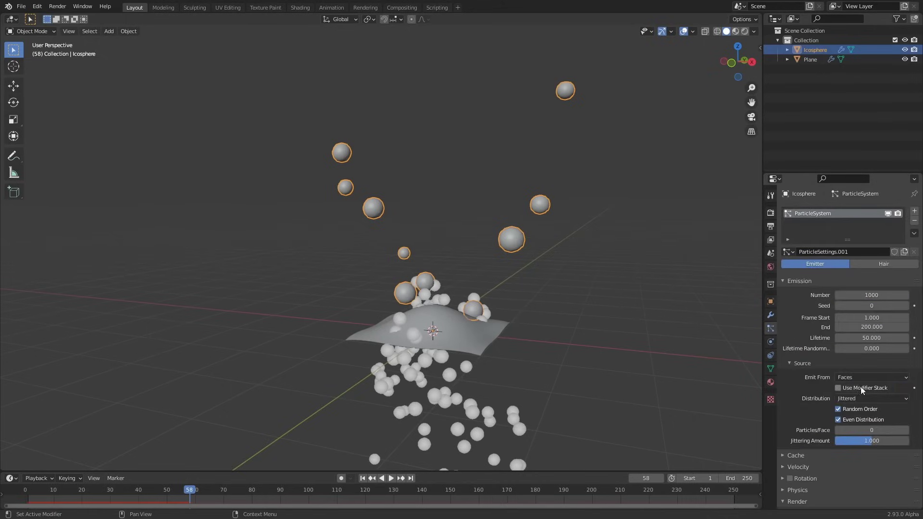
click(838, 388)
key(shift+Left)
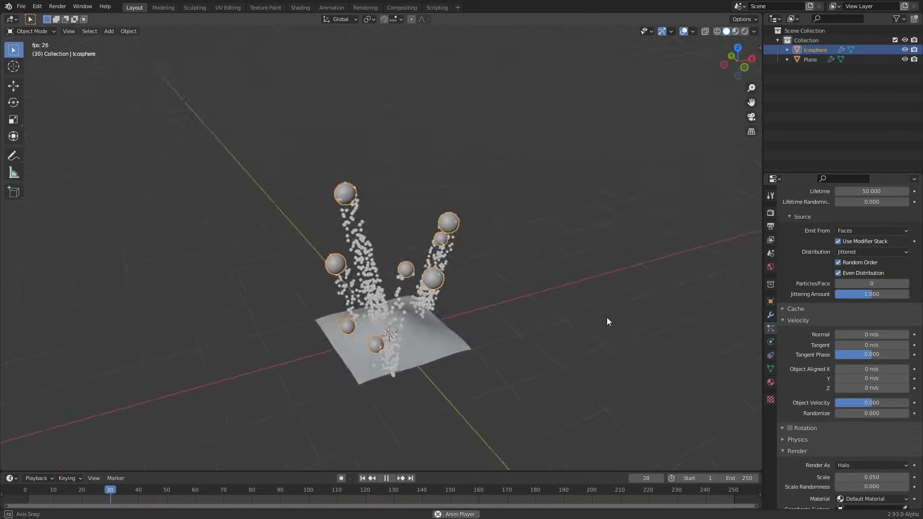
middle_drag(606, 317, 621, 343)
drag(863, 403, 892, 408)
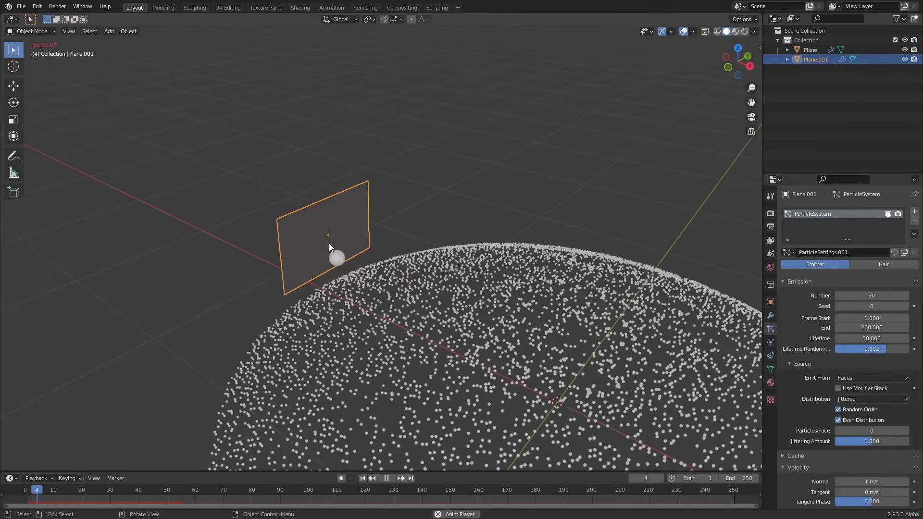
Set Type 1 of the force field settings on Plane.001's particles to Force and play the simulation
middle_drag(441, 290, 487, 319)
key(Escape)
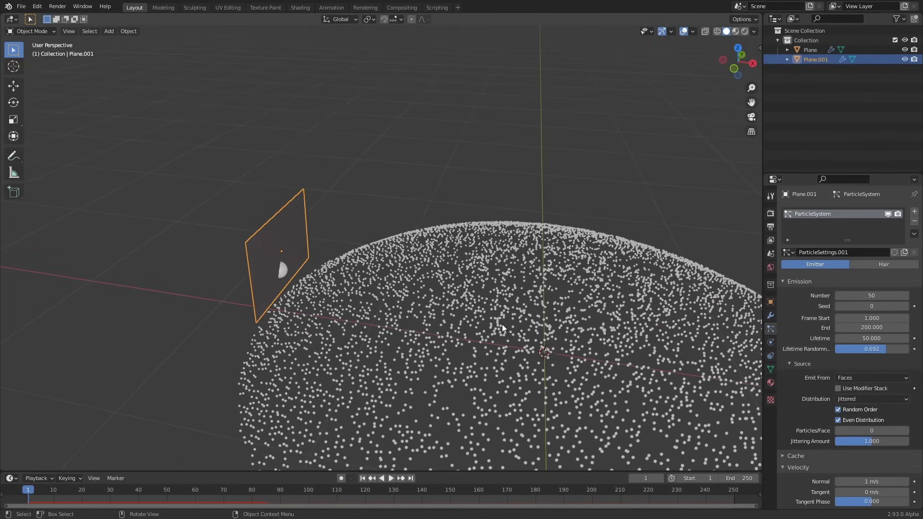
scroll(811, 343, down, 12)
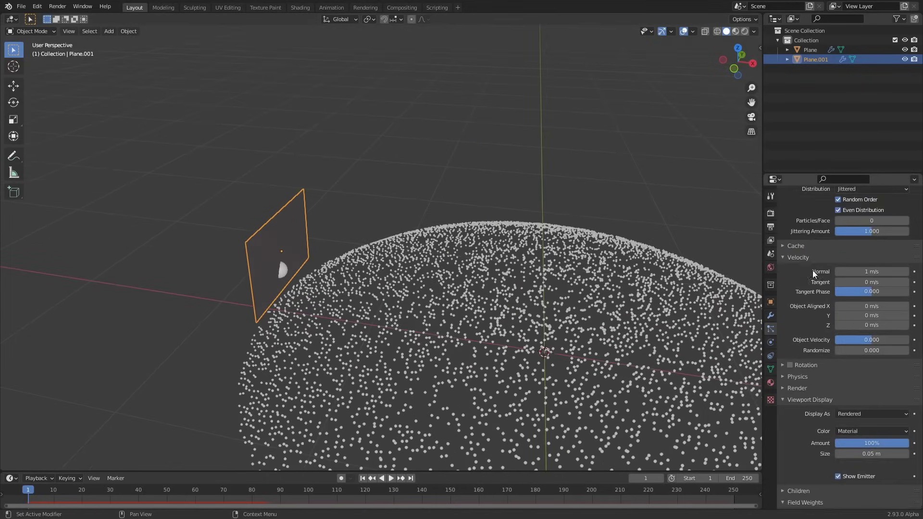
scroll(810, 344, down, 8)
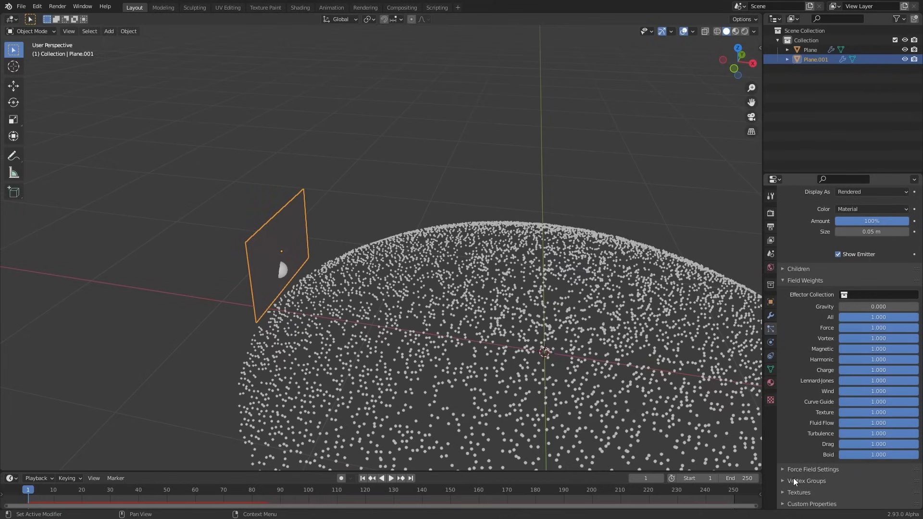
click(810, 469)
scroll(836, 384, down, 5)
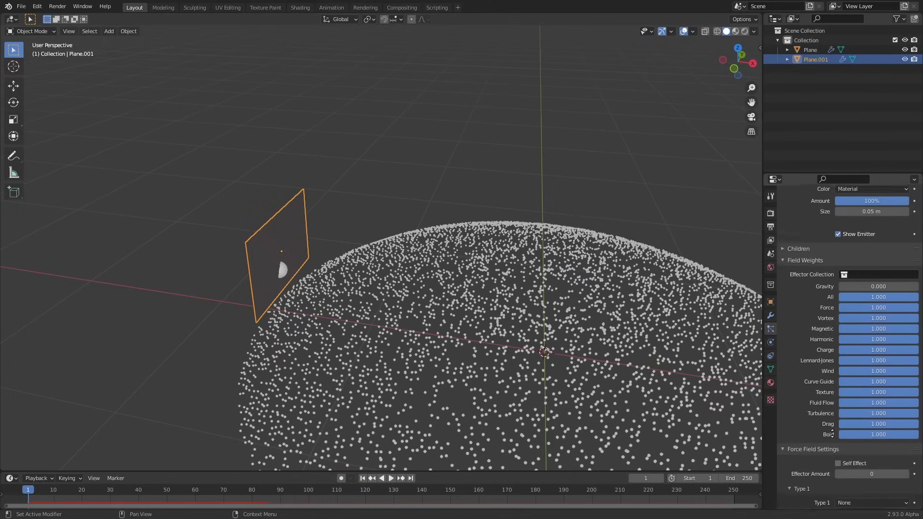
click(848, 415)
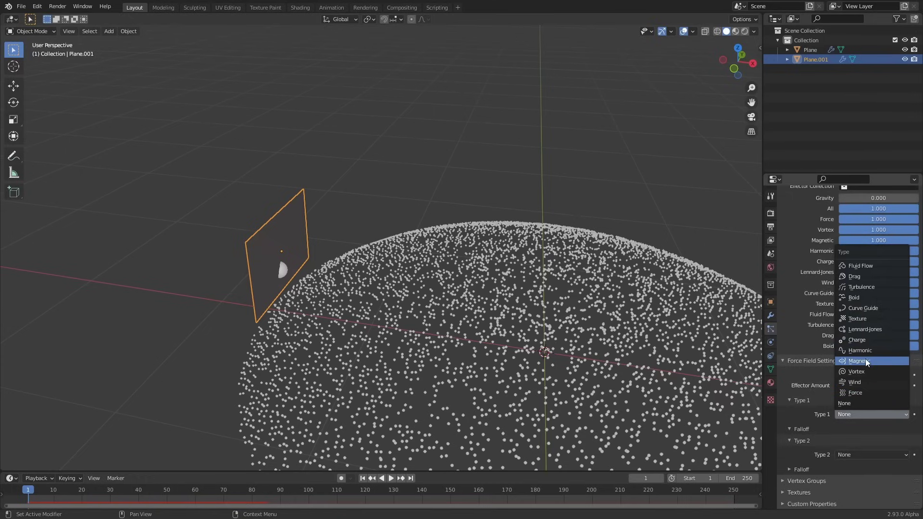
click(867, 391)
key(space)
middle_drag(538, 303, 532, 327)
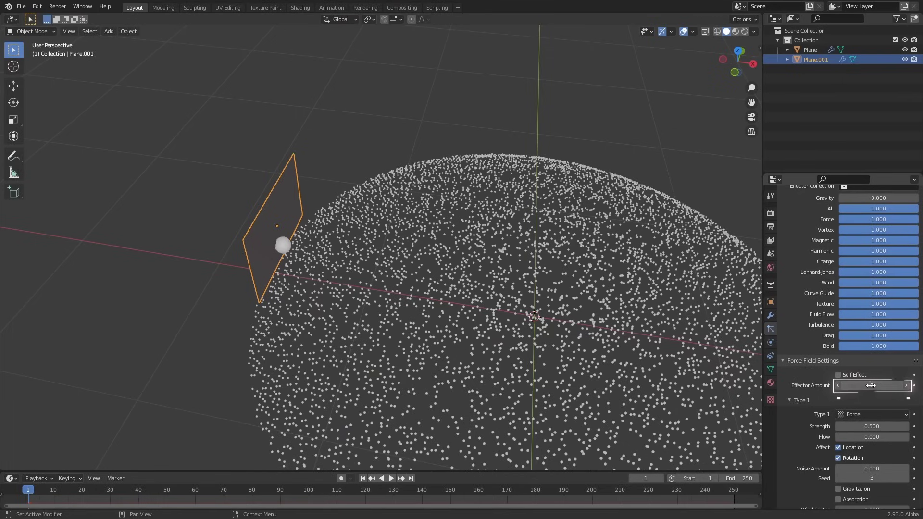
Test an Effector Amount of 5 in the particle force field, restore it to 0 and replay the simulation
key(space)
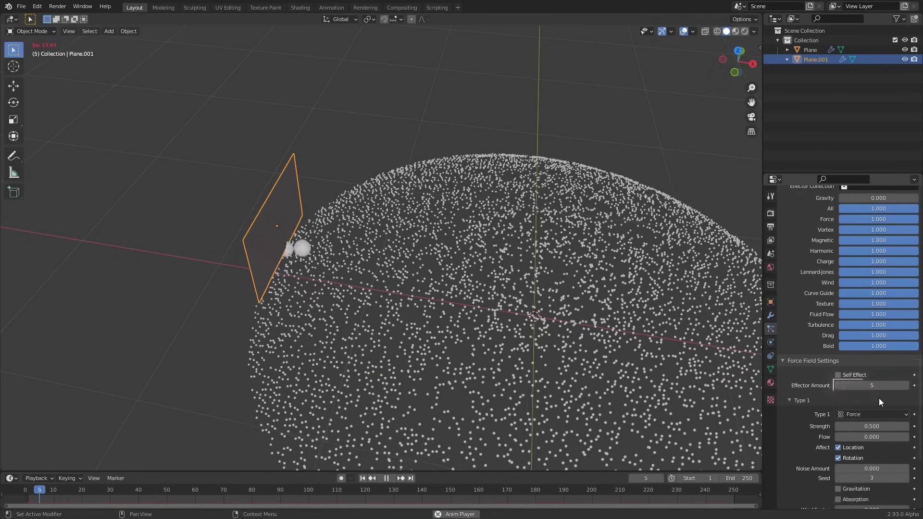
key(Escape)
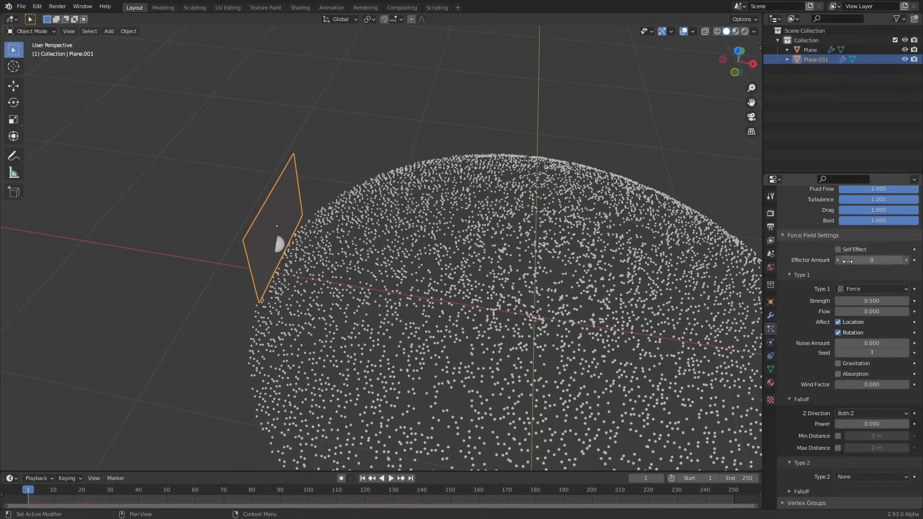
key(space)
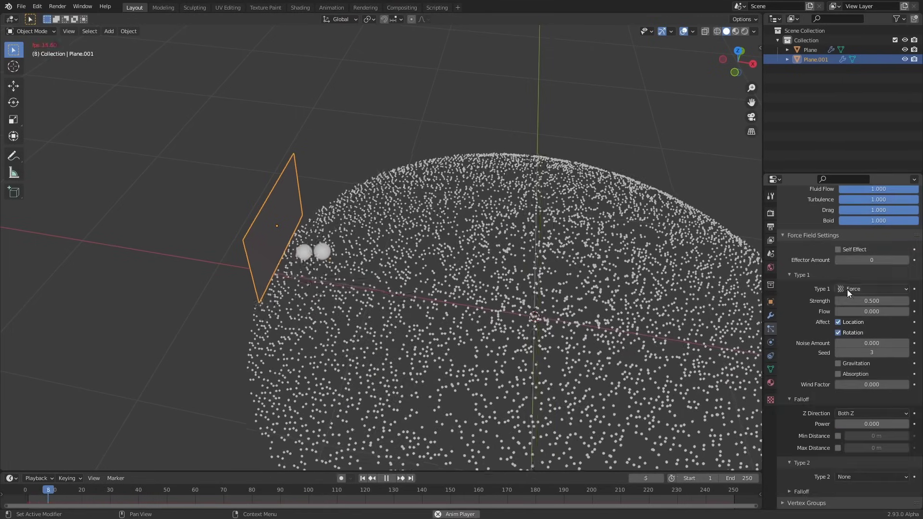
key(Escape)
Enable Self Effect for the particle force field and play the simulation
click(840, 249)
middle_drag(598, 302, 589, 280)
key(space)
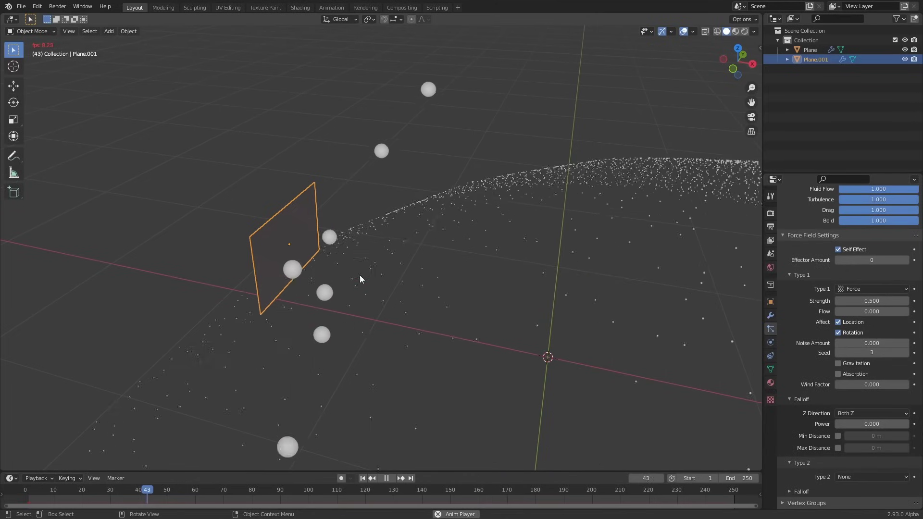
middle_drag(439, 382, 466, 315)
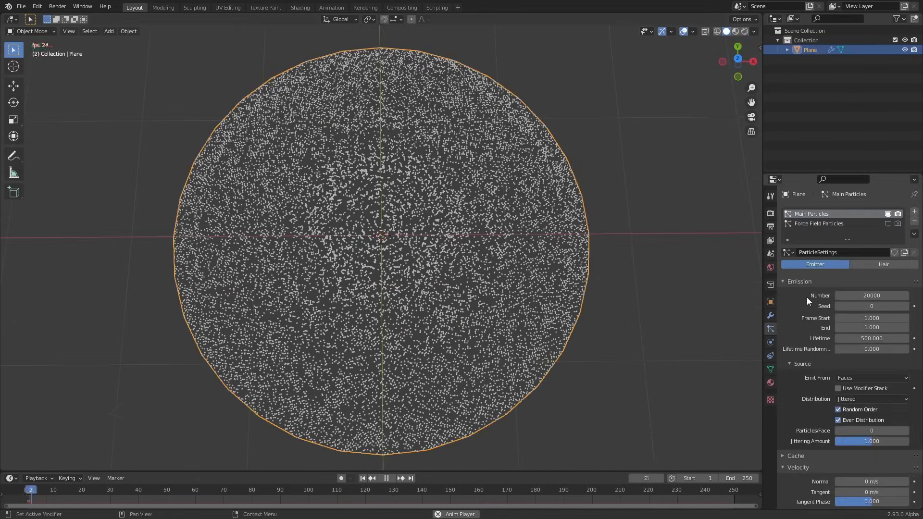
Show the Plane's Force Field Particles system in the viewport and play the simulation with both systems
key(Escape)
click(889, 225)
key(space)
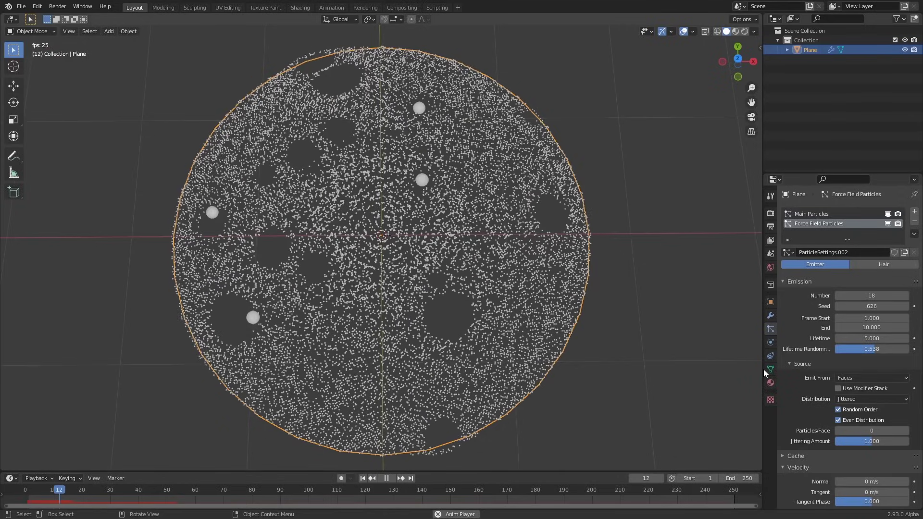
key(Escape)
Set the falloff Power of the Force Field Particles to 10 and replay the simulation
scroll(826, 414, down, 15)
scroll(849, 389, down, 5)
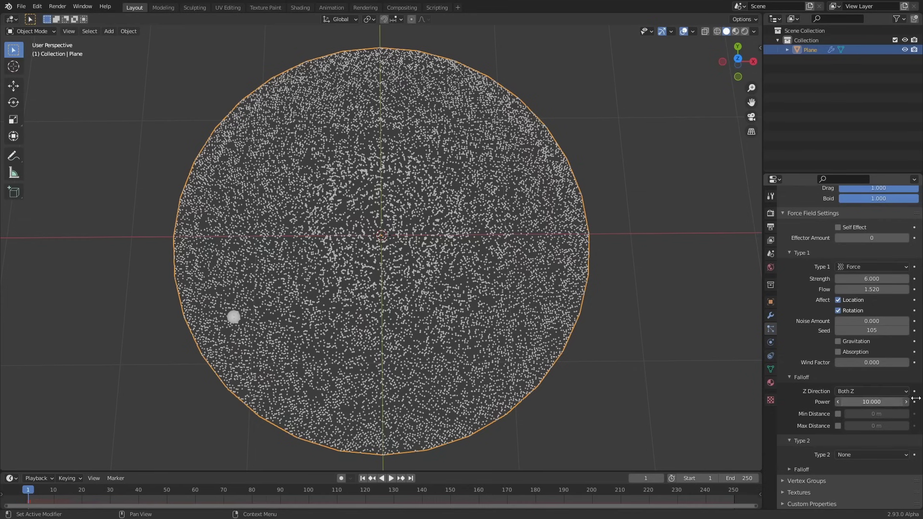
drag(910, 398, 917, 398)
key(space)
key(Escape)
key(space)
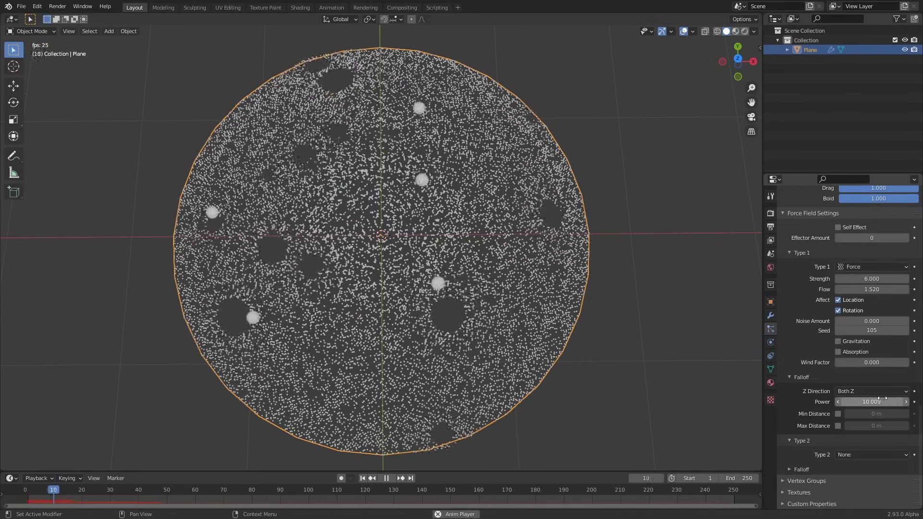
key(Escape)
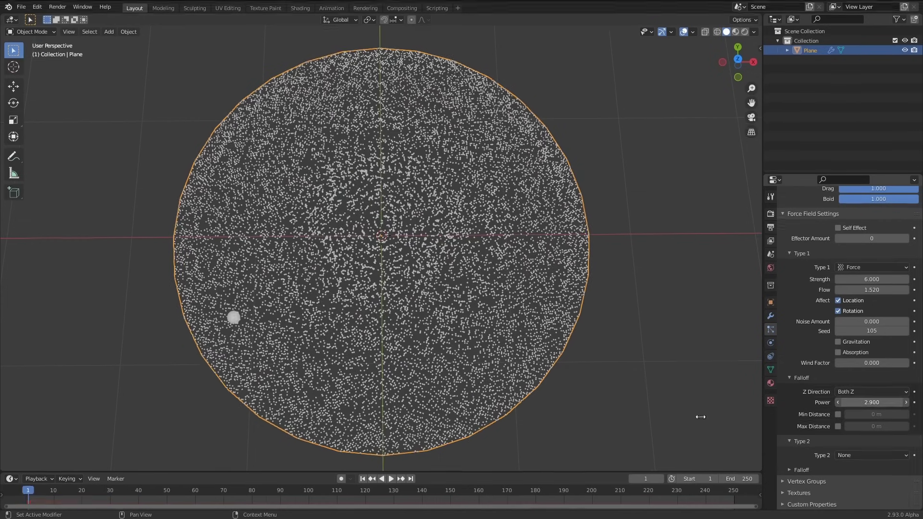
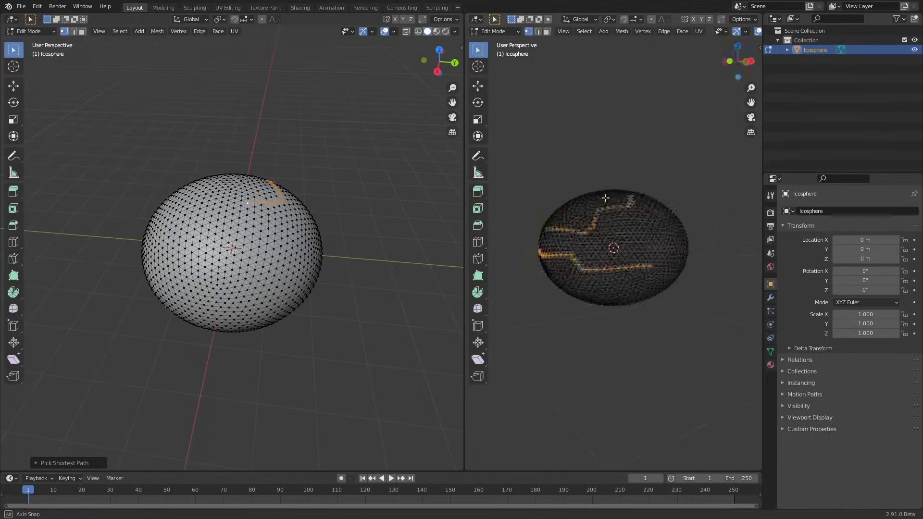
Extend the shortest-path vertex selection across the Icosphere and hide the original sphere once the path is separated
ctrl+click(251, 186)
middle_drag(668, 217, 631, 160)
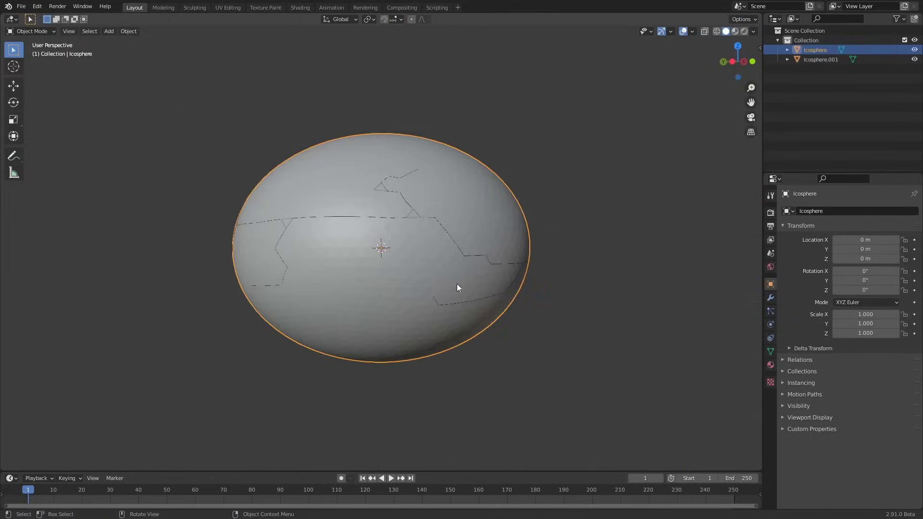
key(h)
key(Tab)
key(alt+a)
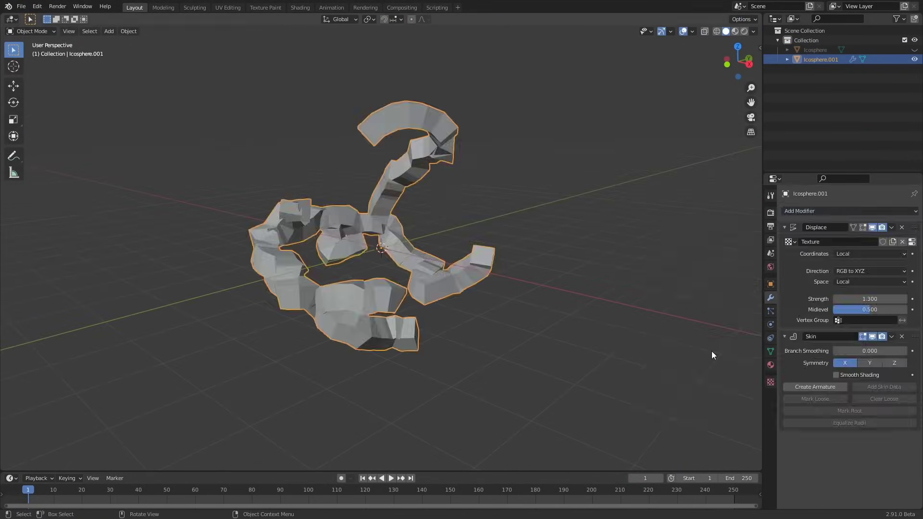
Turn off X symmetry in Icosphere.001's Skin modifier and resize the skin around the selected vertices
click(869, 363)
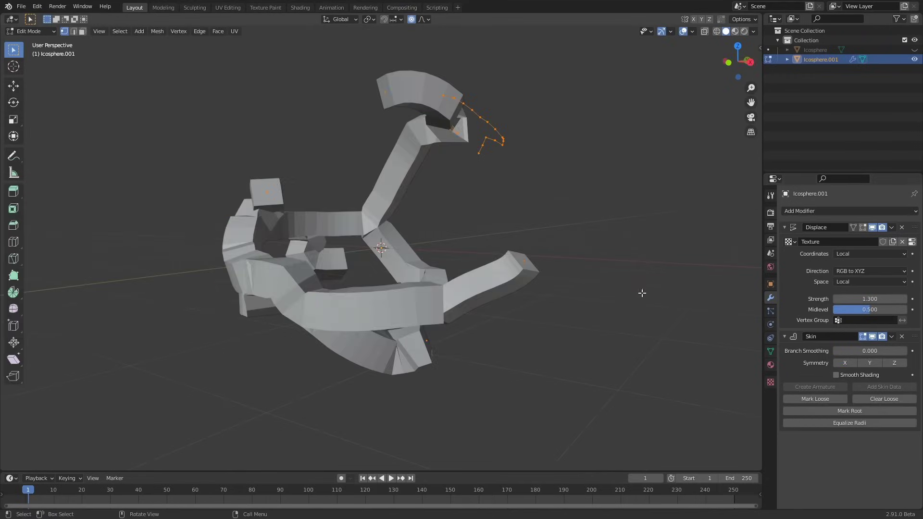
key(ctrl+a)
click(443, 222)
key(Tab)
Add an empty volume object and set the Voxel Amount of its Mesh to Volume modifier to 95
key(shift+a)
mouse_move(451, 298)
click(531, 304)
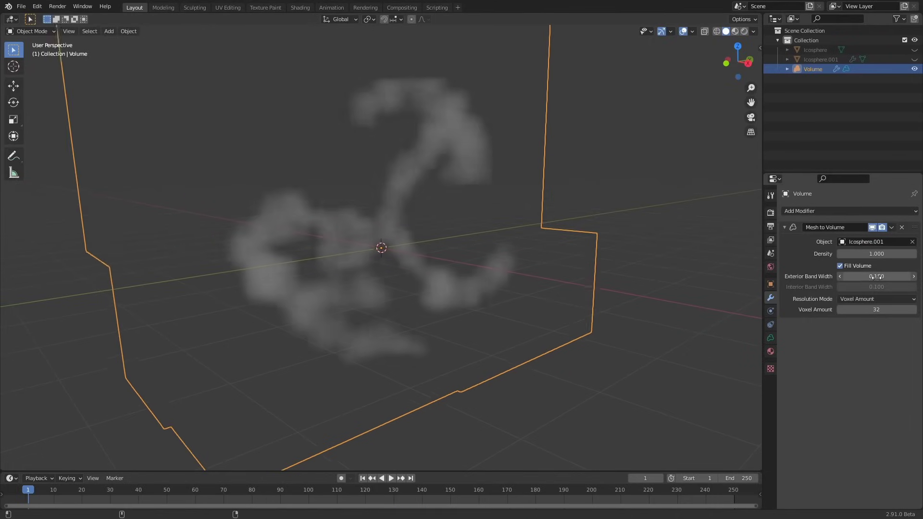
click(843, 309)
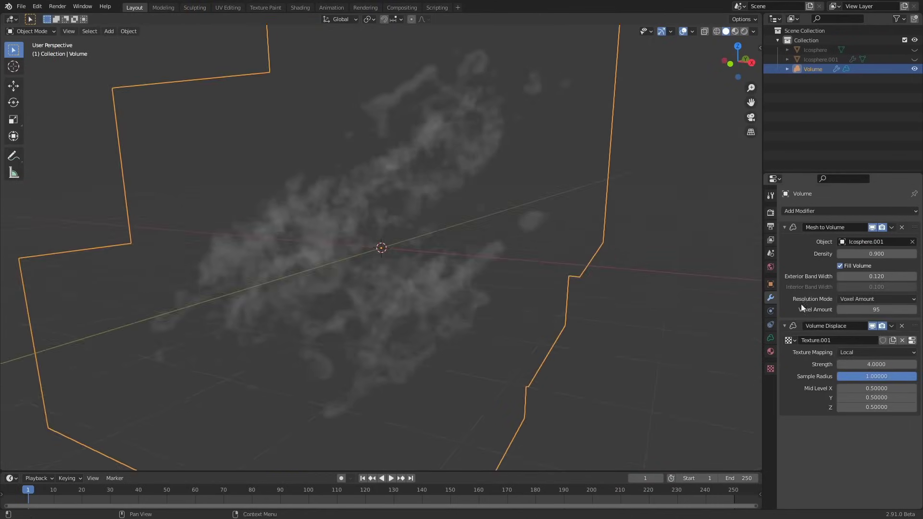
click(771, 368)
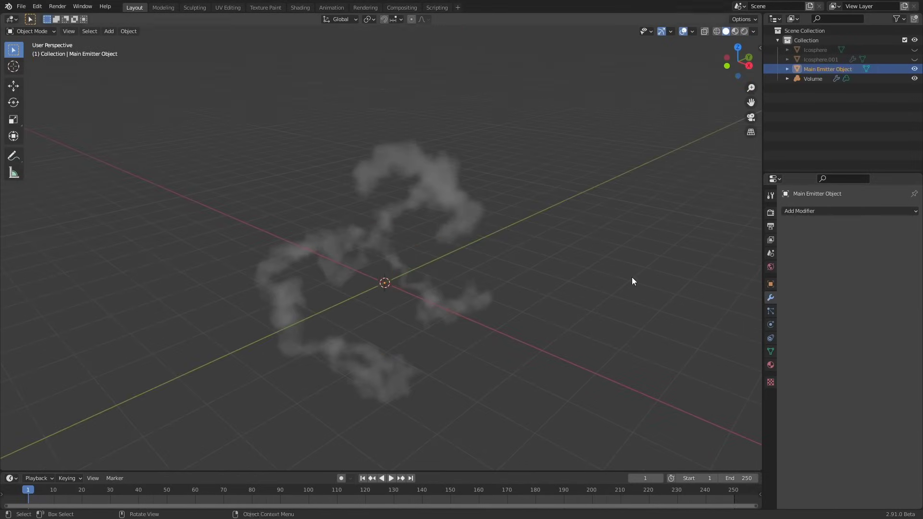
Add a Volume to Mesh modifier to the Main Emitter Object, using the displaced volume as source, and adjust its settings
click(848, 211)
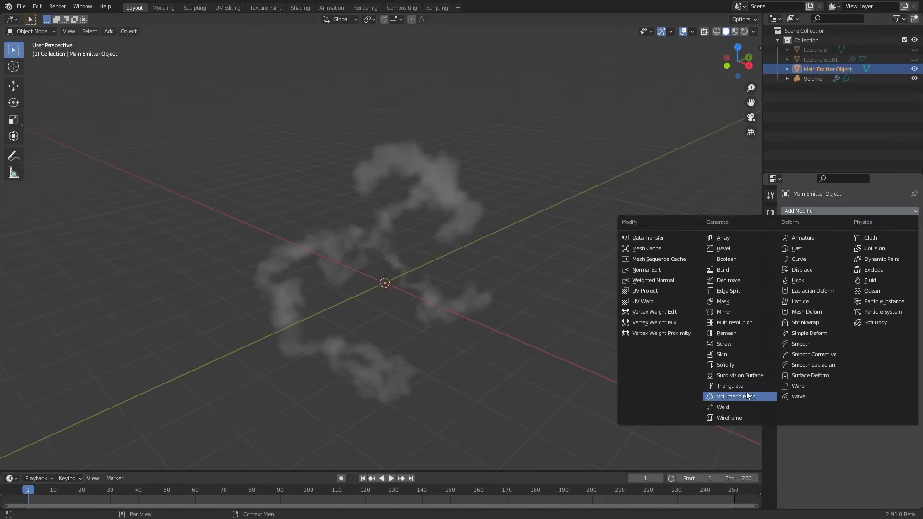
click(736, 396)
click(844, 241)
click(841, 275)
middle_drag(589, 263, 594, 210)
scroll(588, 263, up, 2)
drag(867, 276, 922, 277)
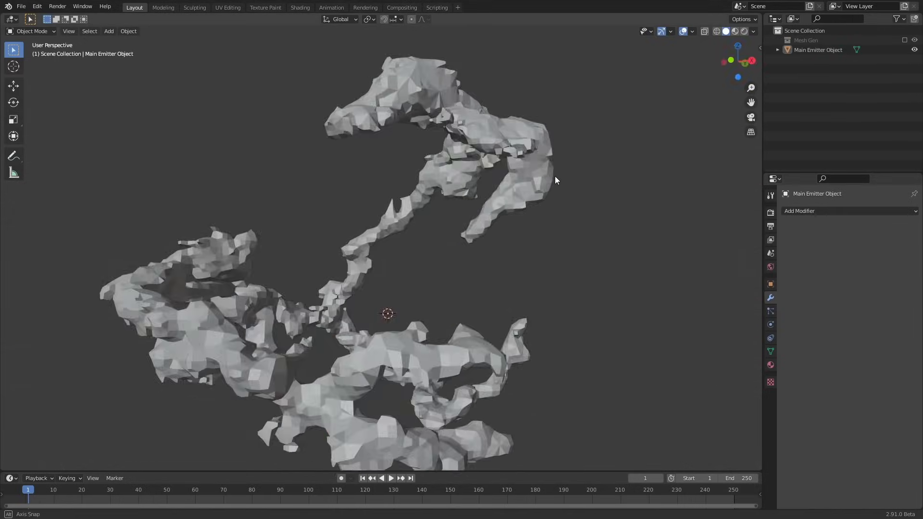
Add a Decimate modifier to the Main Emitter Object and lower its Ratio to about 0.41
middle_drag(555, 176, 511, 206)
scroll(512, 206, up, 4)
click(846, 211)
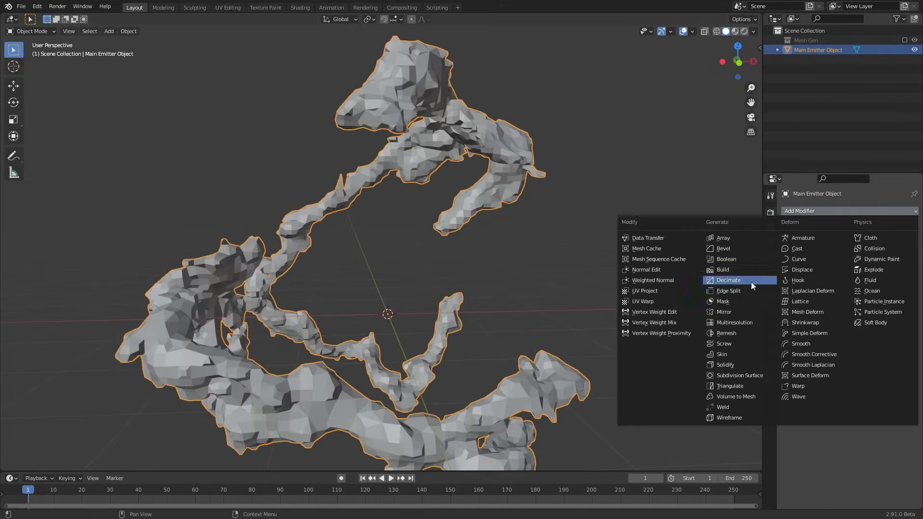
click(728, 280)
drag(865, 253, 829, 256)
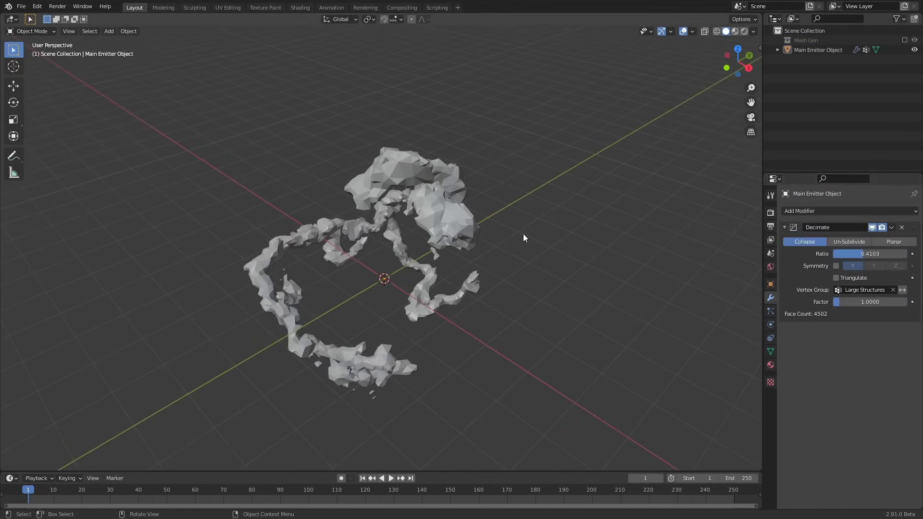
Apply the Decimate modifier on the Main Emitter Object and remove its Large Structures vertex group
click(817, 49)
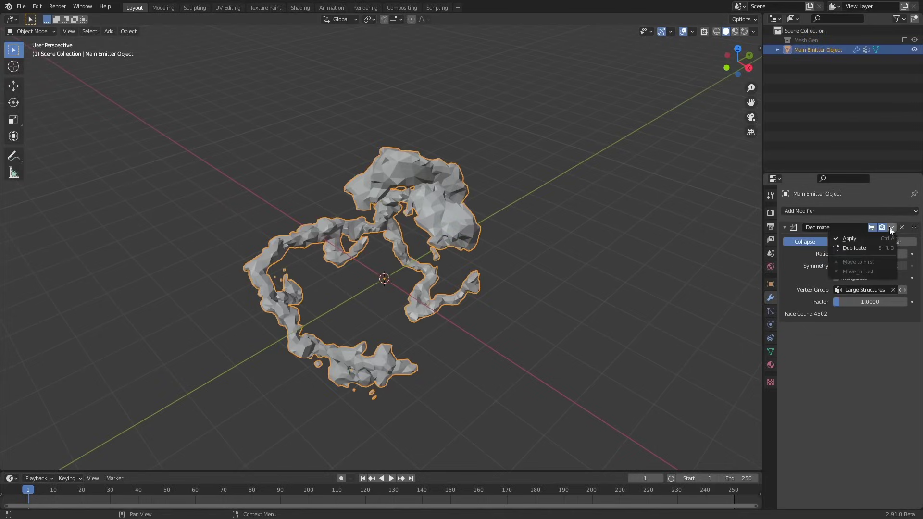
click(891, 226)
click(868, 246)
click(770, 352)
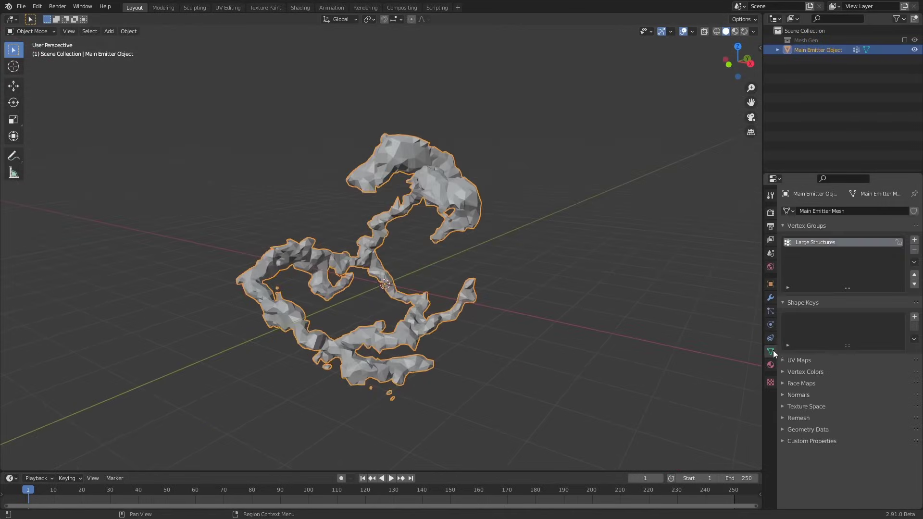
Add a particle system to the Main Emitter Object and name it Main Particle System Settings
click(770, 311)
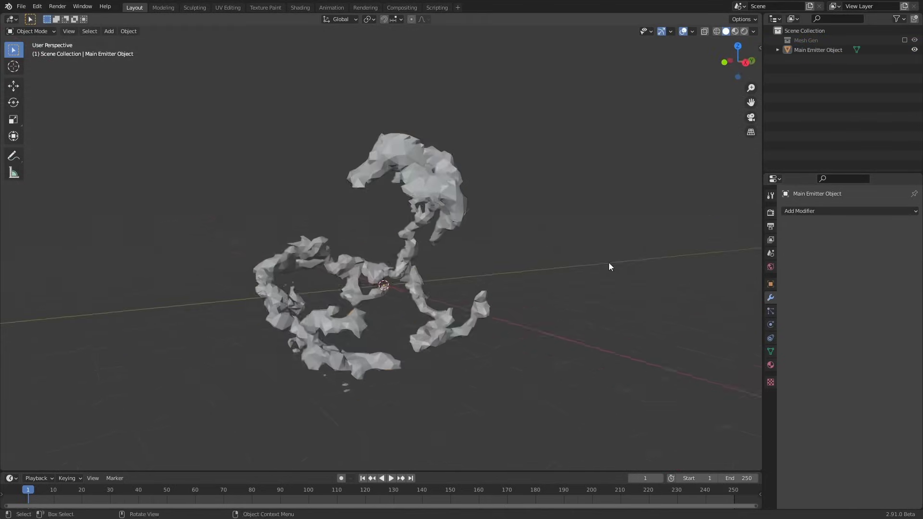
click(914, 210)
click(851, 255)
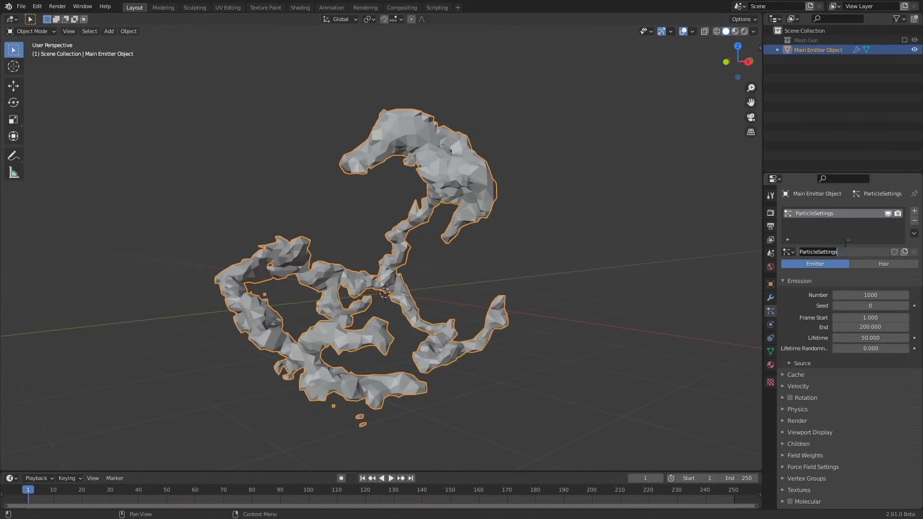
text(<aim Partivce)
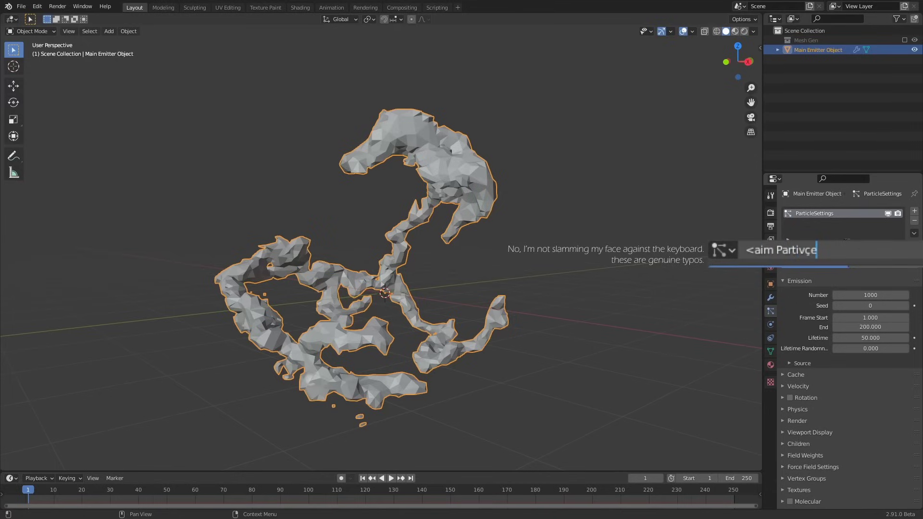
key(BackSpace)
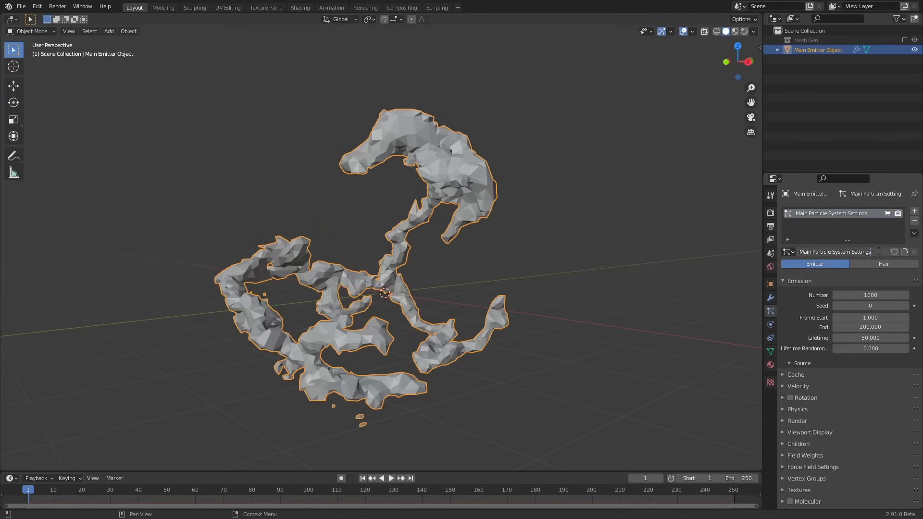
Rename the particle settings to Main Particle Simulation while checking the cache options, and play the simulation
click(794, 374)
scroll(841, 359, down, 4)
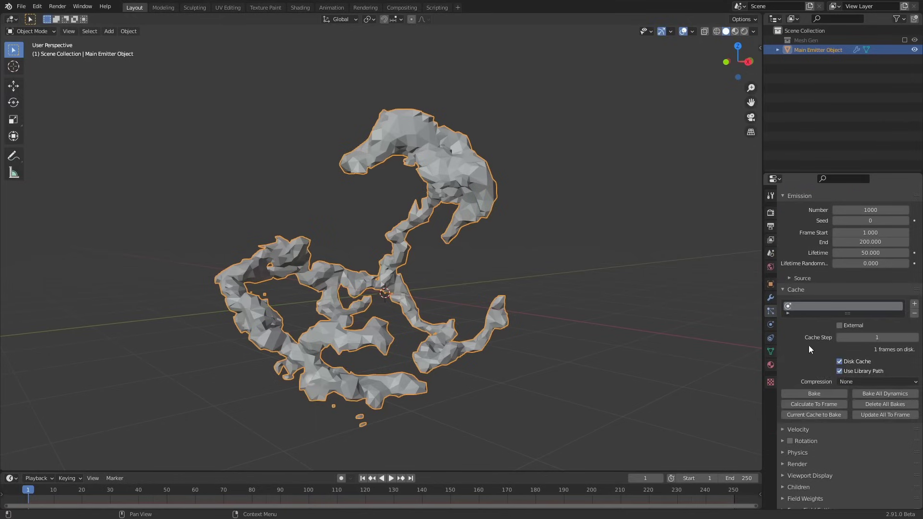
scroll(836, 362, up, 4)
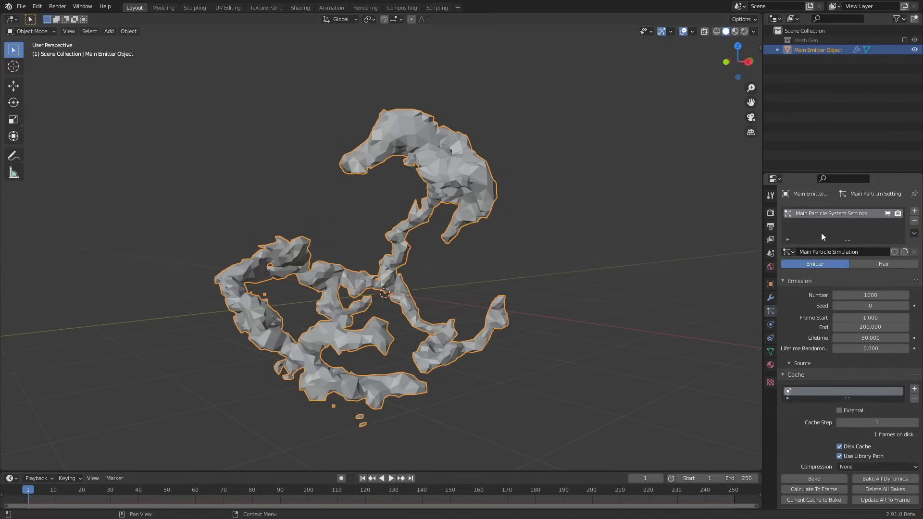
scroll(810, 380, down, 1)
scroll(812, 370, up, 1)
click(810, 376)
key(space)
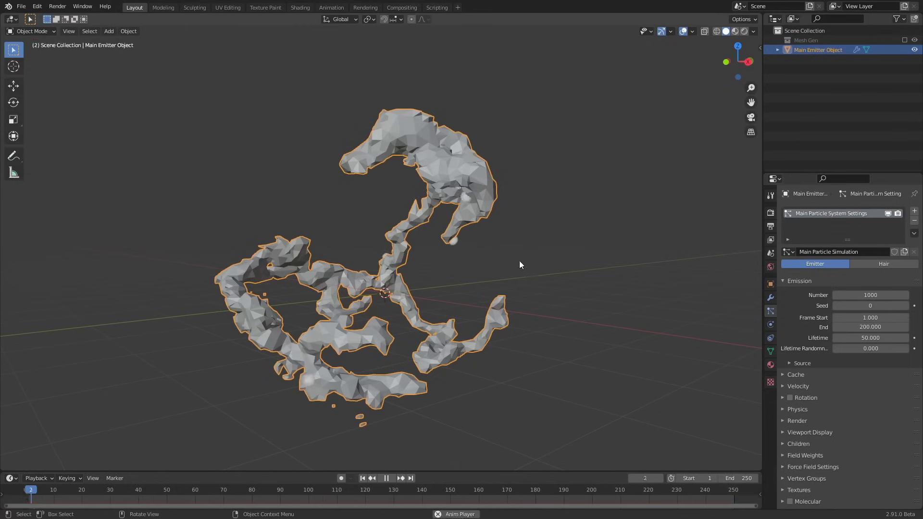
Set the particle emission End frame to 1 and the Normal velocity to 0 m/s
key(Escape)
key(Return)
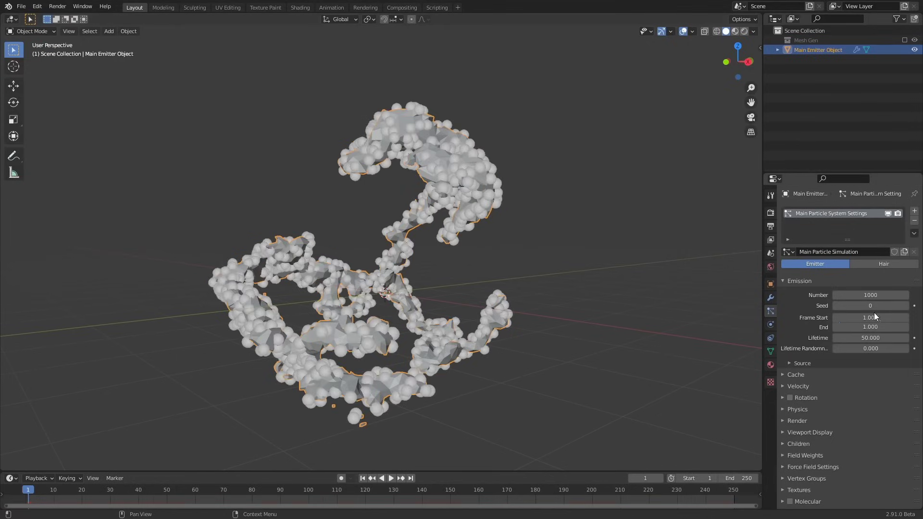
click(861, 357)
text(0)
key(Return)
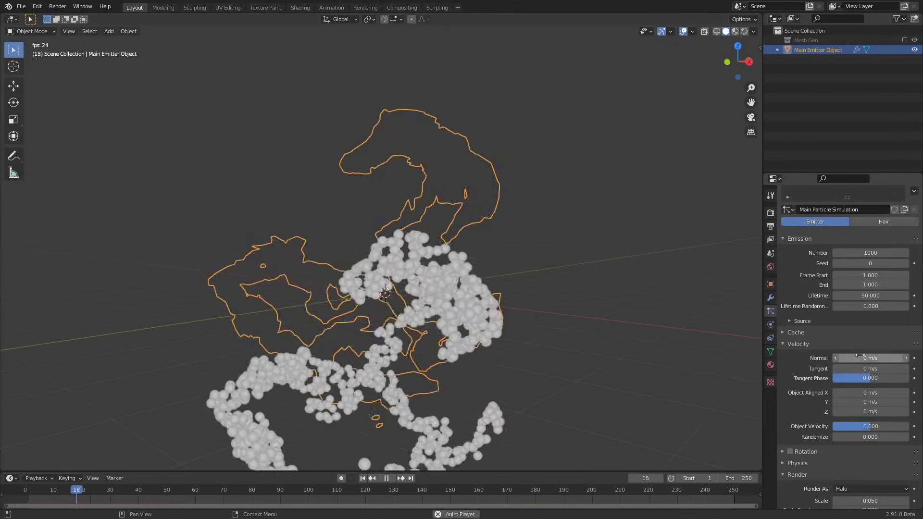
Set the particles' viewport display size to 0.01 m
key(Escape)
scroll(860, 367, down, 10)
text(0.01)
key(Return)
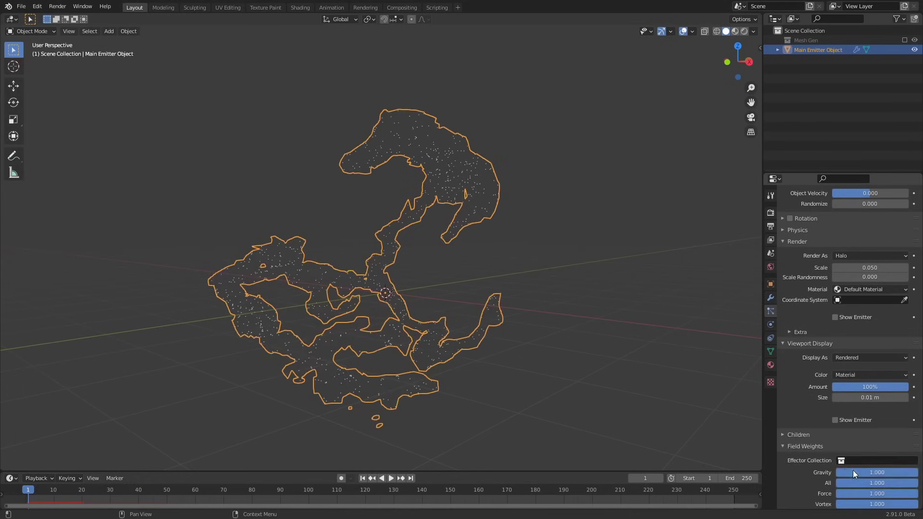
Set the Gravity field weight to 0 and play the simulation to check the particles
scroll(812, 433, up, 12)
text(0)
key(Return)
middle_drag(726, 298, 628, 282)
key(space)
key(Escape)
Set the particle number to 70000, play the simulation and inspect the particles up close
click(868, 295)
text(70000)
key(Return)
key(space)
key(Escape)
middle_drag(669, 329, 604, 329)
scroll(663, 191, up, 6)
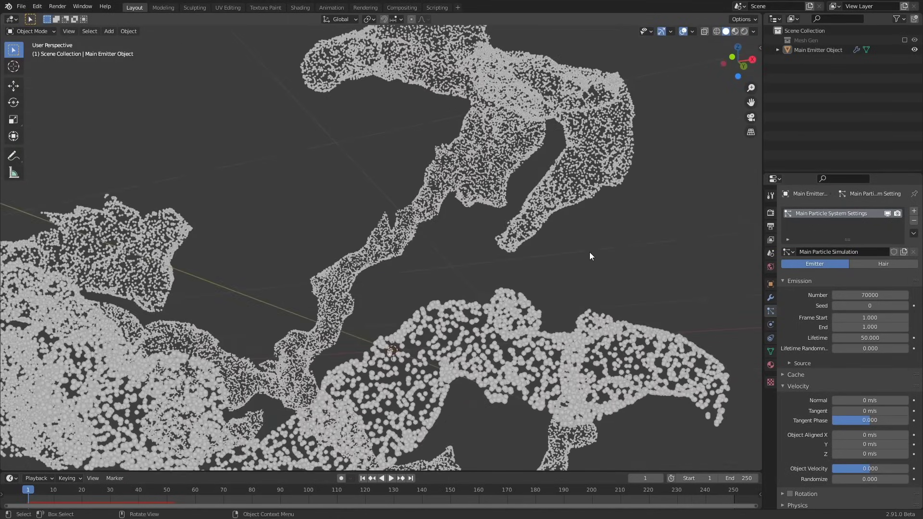
Try emitting the particles from Volume and refresh the cache by nudging the particle number up and back
middle_drag(612, 235, 784, 359)
click(801, 364)
click(842, 376)
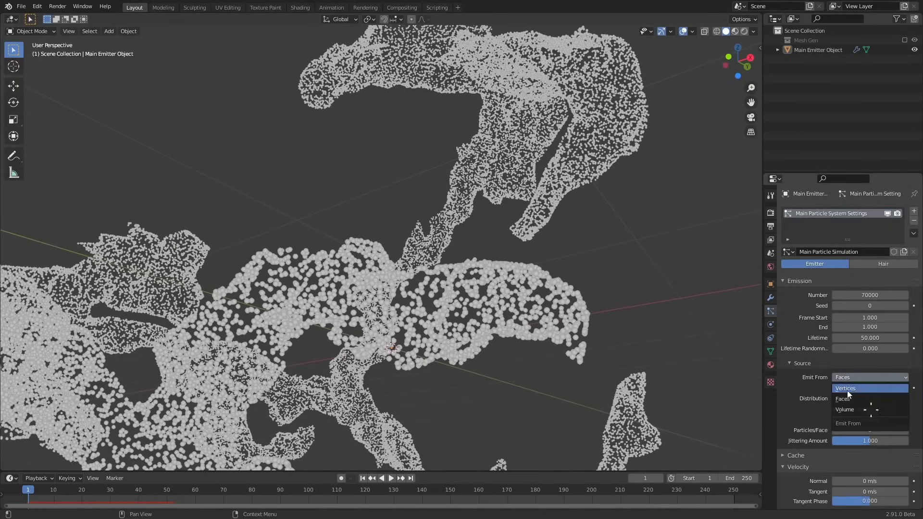
click(851, 410)
scroll(731, 298, down, 5)
middle_drag(731, 298, 639, 293)
click(905, 295)
click(835, 295)
Return the emission source to Faces and refresh the particles
click(841, 376)
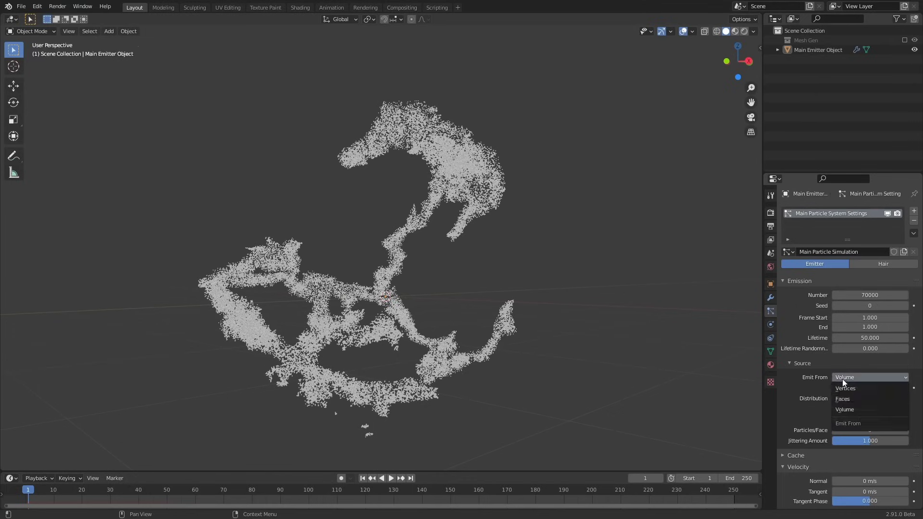
click(845, 398)
click(907, 295)
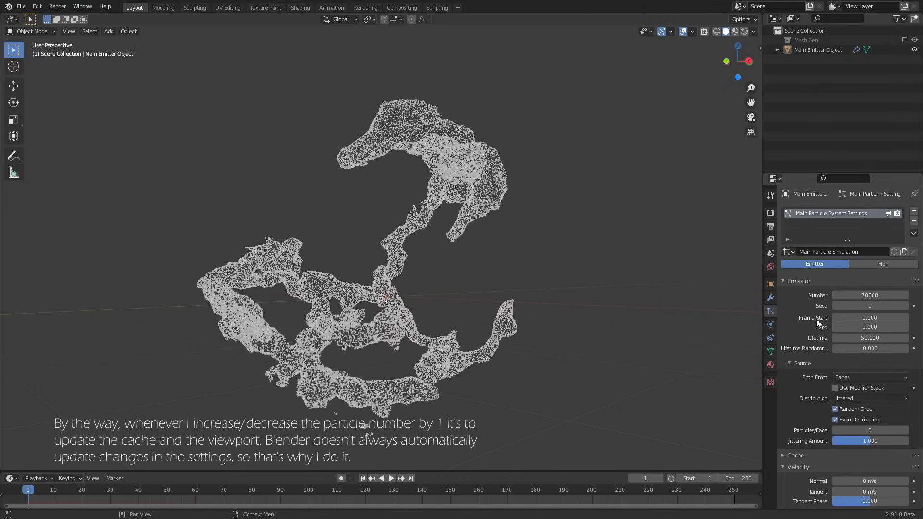
click(801, 363)
Set the particle number to 40000 and check the result from another angle
middle_drag(721, 317, 871, 283)
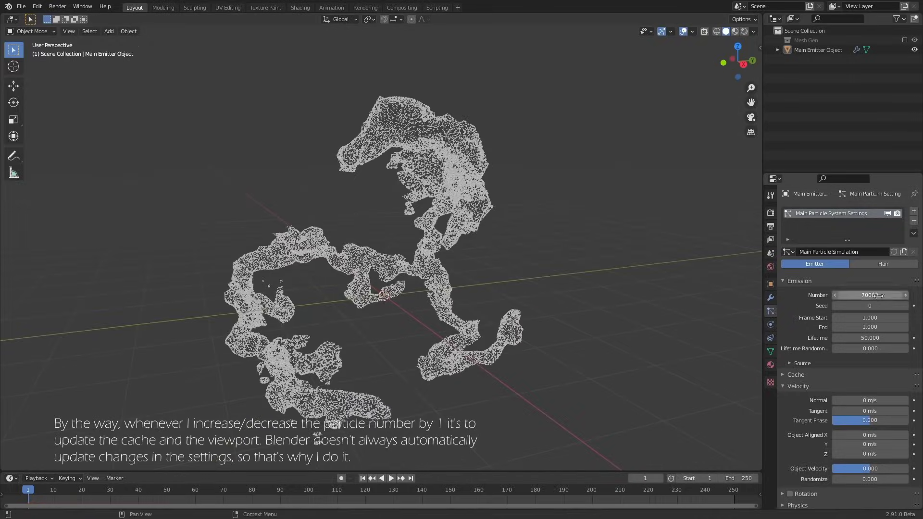
key(Return)
middle_drag(673, 260, 580, 241)
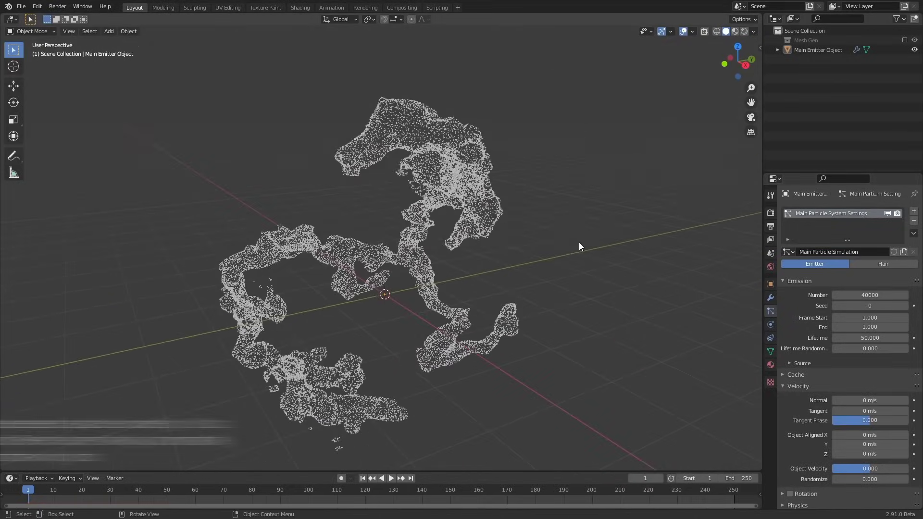
Add a cone at the world origin and reduce its vertices to 3, making a triangular pyramid
key(shift+a)
mouse_move(438, 278)
click(470, 335)
click(45, 462)
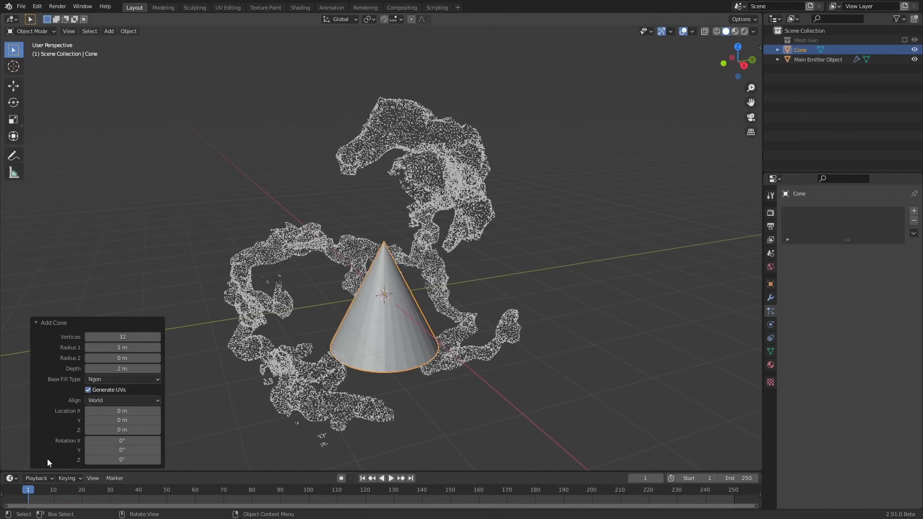
drag(121, 336, 76, 335)
click(39, 323)
middle_drag(382, 337, 422, 307)
scroll(413, 327, up, 3)
scroll(413, 355, down, 4)
Rename the cone object PO-01
click(801, 52)
double_click(802, 52)
text(PO-01)
key(Return)
Move PO-01 into a new Particle Objects collection and organize the Main Emitter Object under Particle Emitters, both inside Particle Simulations
key(m)
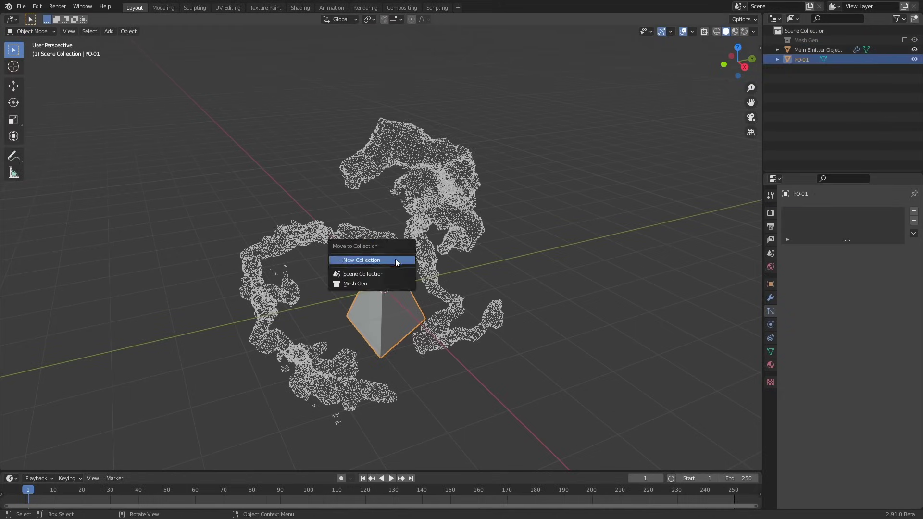
click(362, 260)
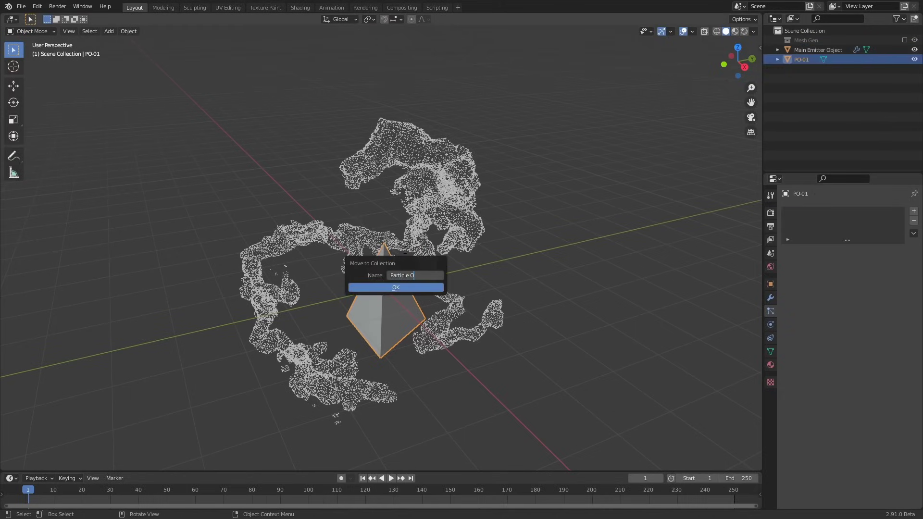
key(Return)
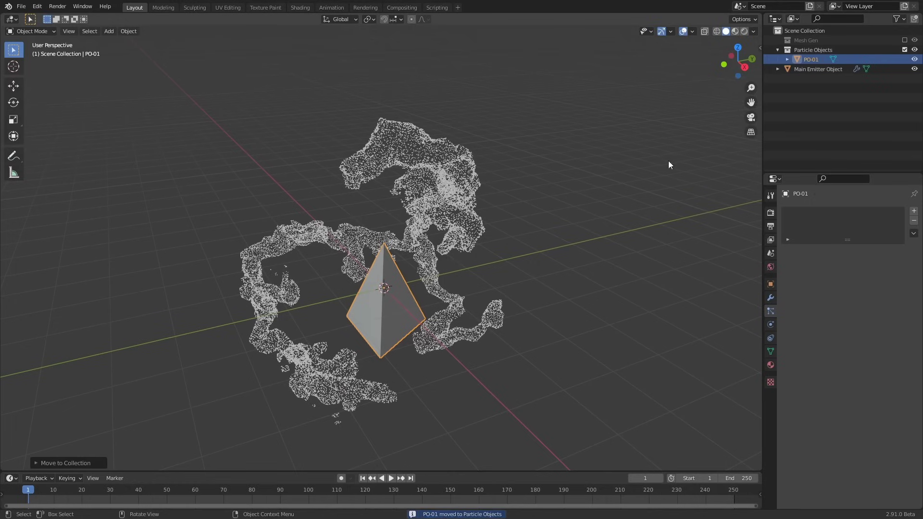
click(810, 50)
click(809, 70)
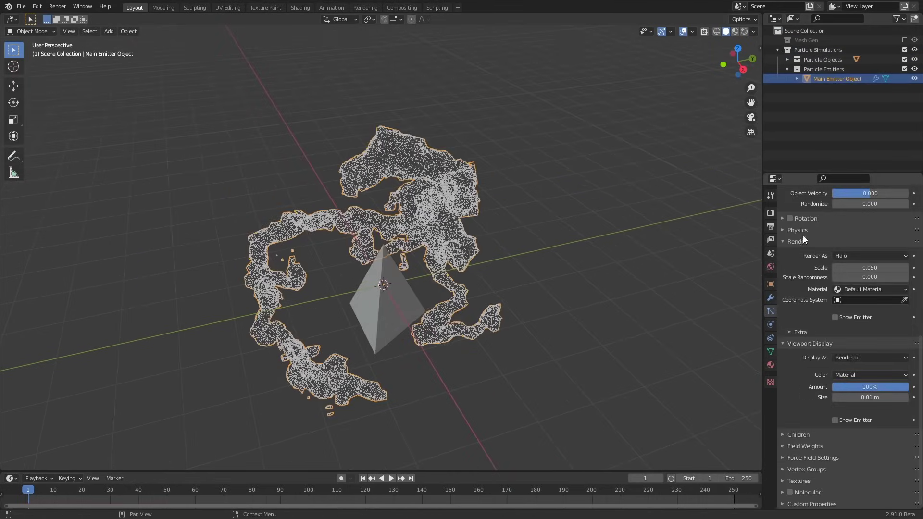
Render the emitter's particles as Object instances of PO-01 and inspect them in the viewport
click(844, 256)
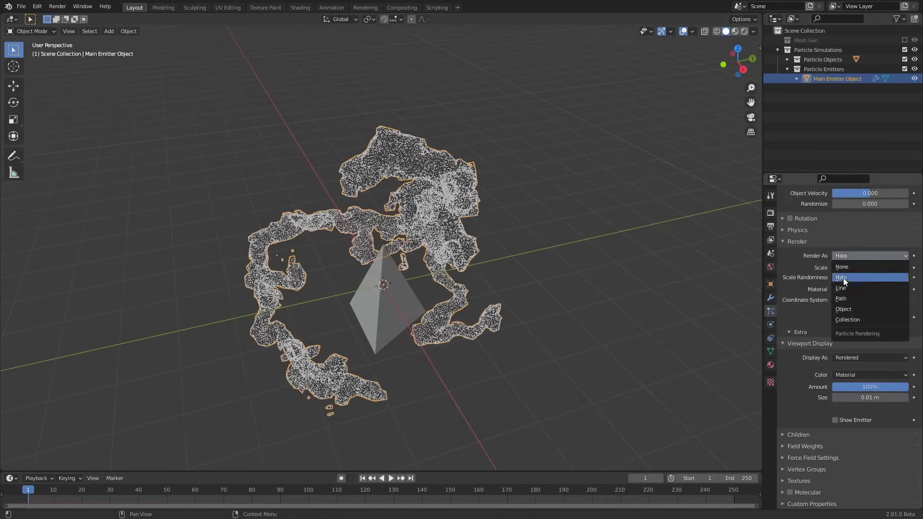
click(840, 313)
click(871, 326)
text(po)
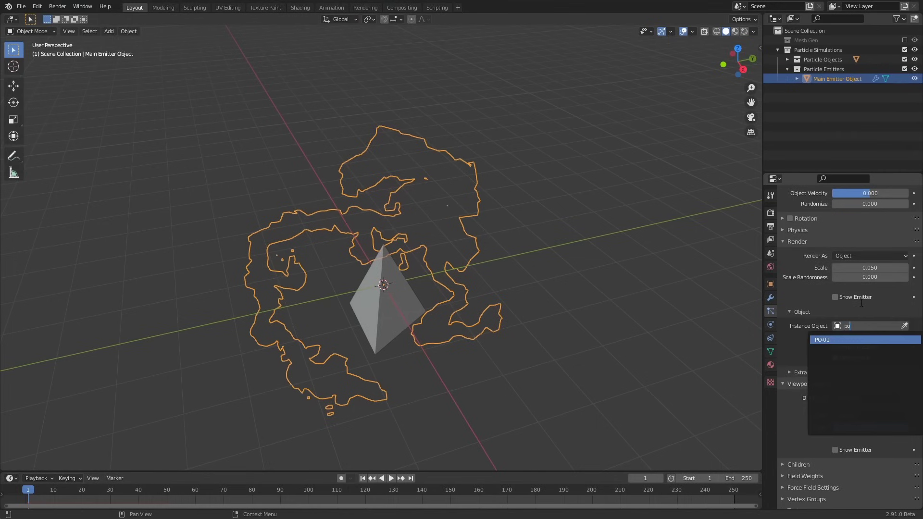
key(Return)
click(567, 266)
middle_drag(567, 267, 541, 241)
scroll(544, 245, up, 2)
Enable particle Rotation with Randomize about 0.509 and Randomize Phase 1, and play the simulation
scroll(802, 336, up, 6)
click(790, 371)
click(805, 381)
click(807, 372)
drag(846, 396, 871, 396)
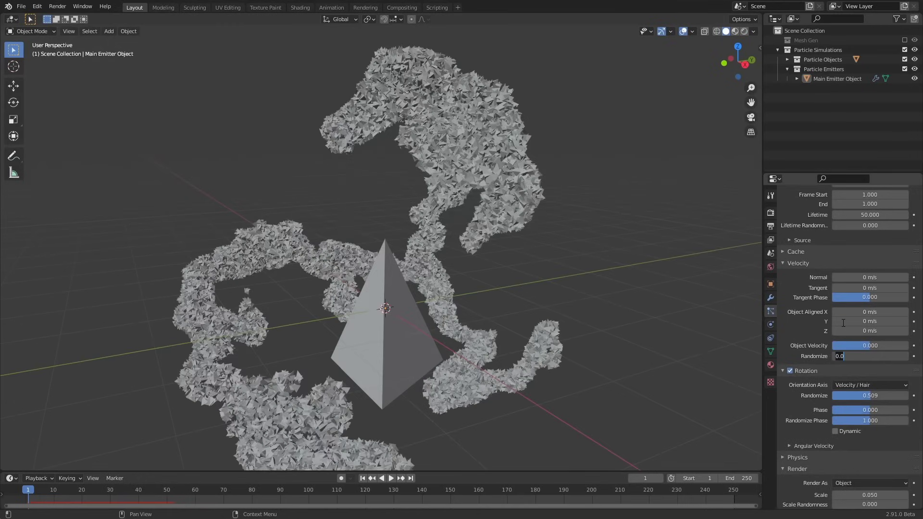
key(space)
key(Escape)
Enable Dynamic rotation, set the Angular Velocity amount to 17.8 and play the simulation to test it
click(836, 432)
key(space)
key(Escape)
click(840, 434)
key(space)
key(Escape)
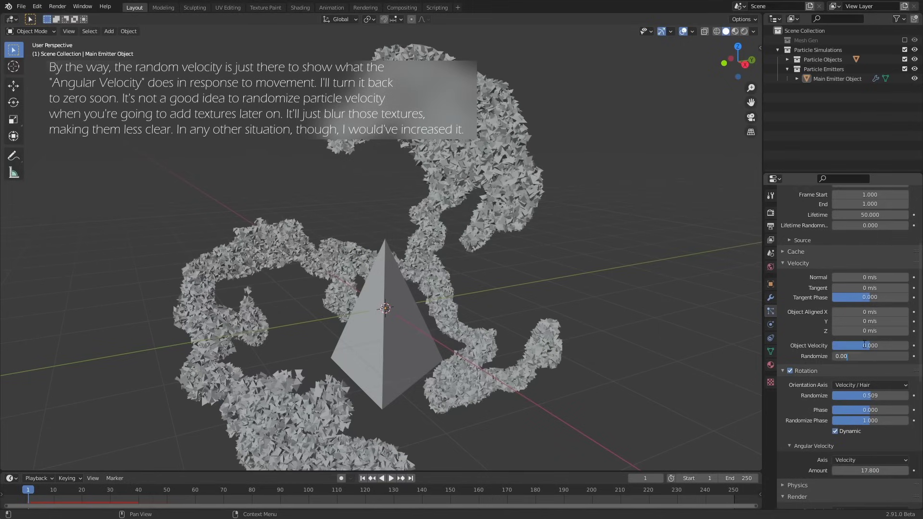
Play the simulation repeatedly with a slight random velocity, lowering the Angular Velocity amount to 1
key(space)
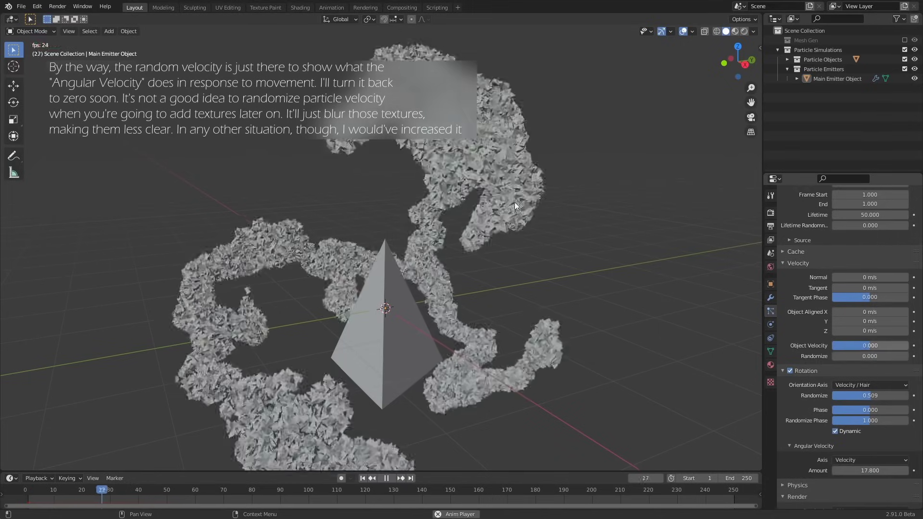
key(Escape)
key(space)
key(Escape)
middle_drag(523, 192, 503, 188)
key(space)
key(Escape)
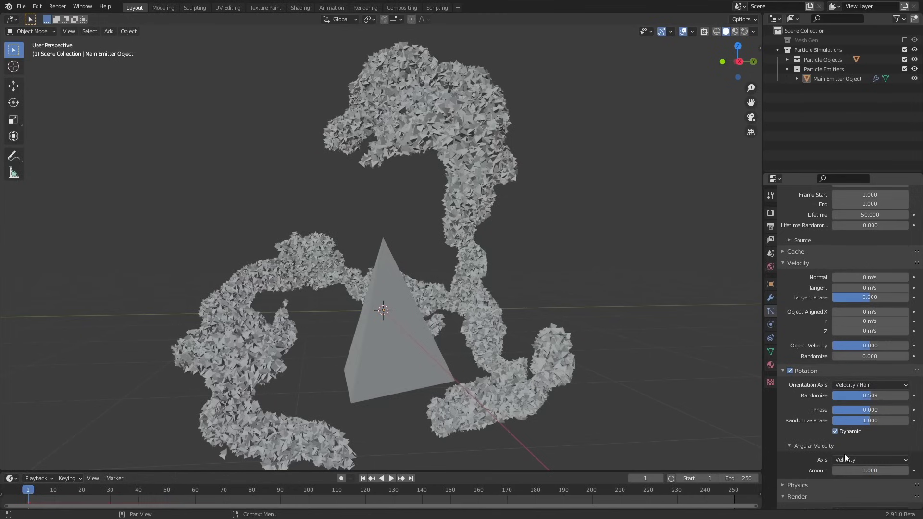
key(Return)
key(space)
key(Escape)
key(Return)
Set the Angular Velocity amount to 0 and play the simulation
click(864, 468)
text(0)
key(Return)
key(space)
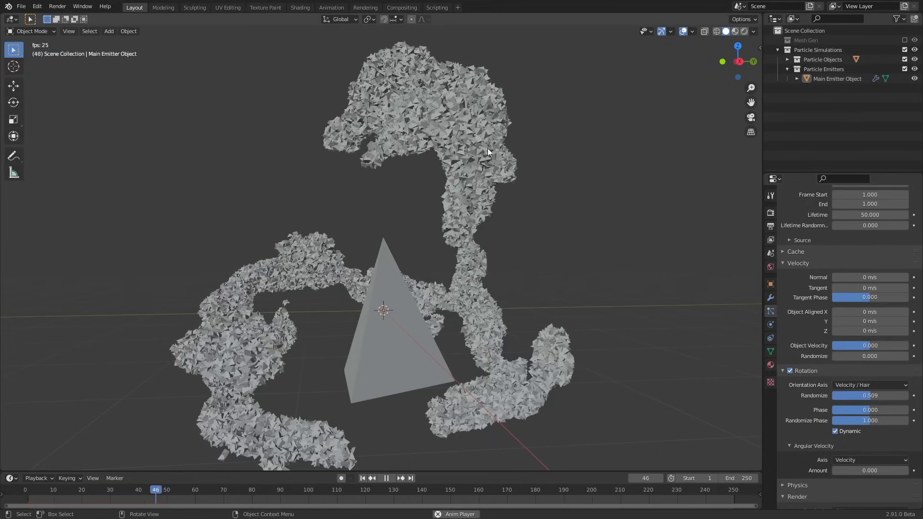
key(Escape)
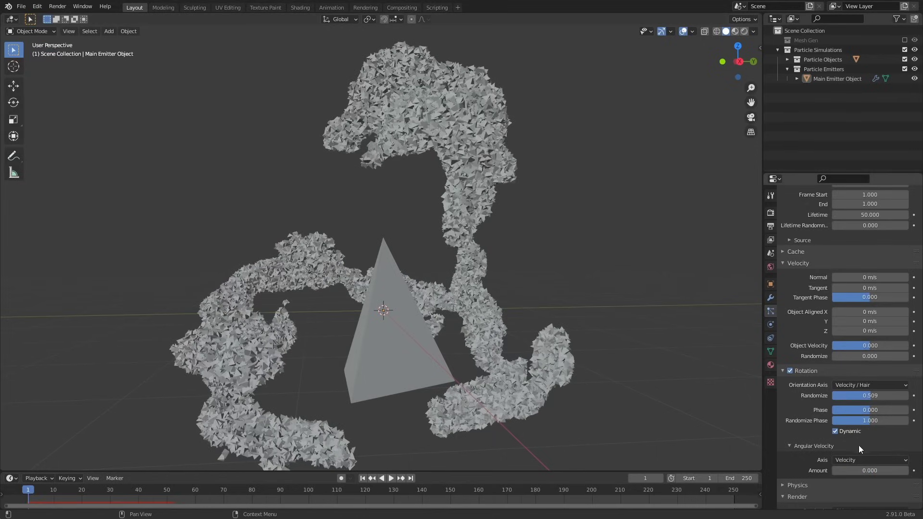
Set the velocity Randomize back to 0 and play the simulation to check it
click(813, 446)
click(865, 358)
text(0)
key(Return)
key(space)
key(Escape)
Set the particle number to 20000 and review the rotation, render and viewport display settings
scroll(855, 274, up, 5)
click(868, 245)
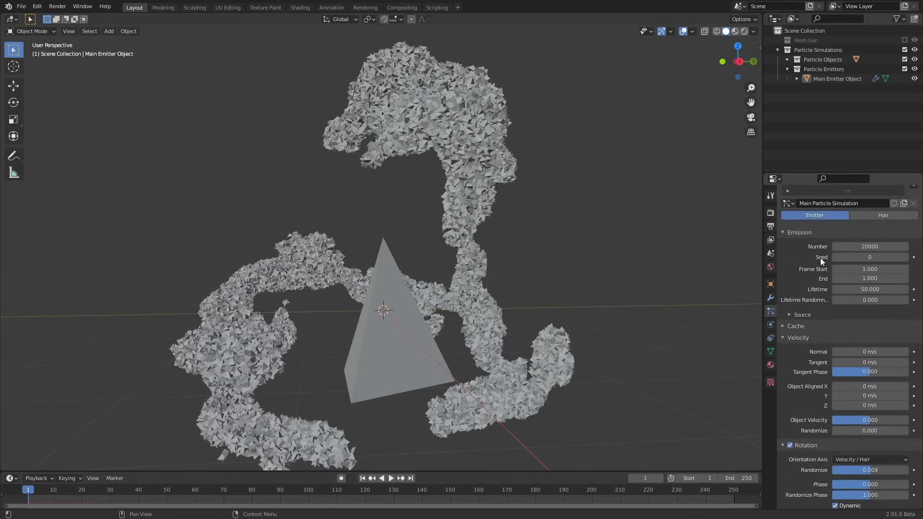
scroll(789, 343, down, 5)
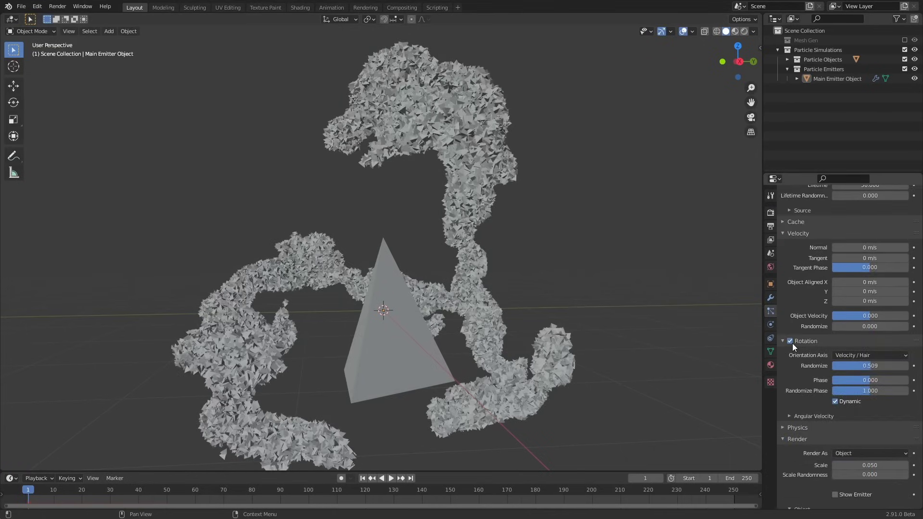
scroll(811, 431, down, 5)
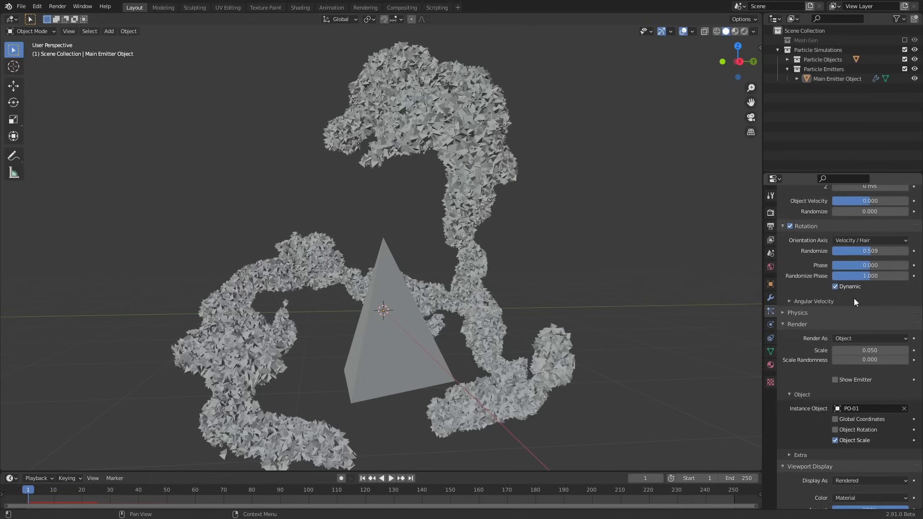
scroll(850, 288, down, 3)
Switch to the top view and annotate labelled X and Y axis arrows over the particles
middle_drag(712, 370, 674, 351)
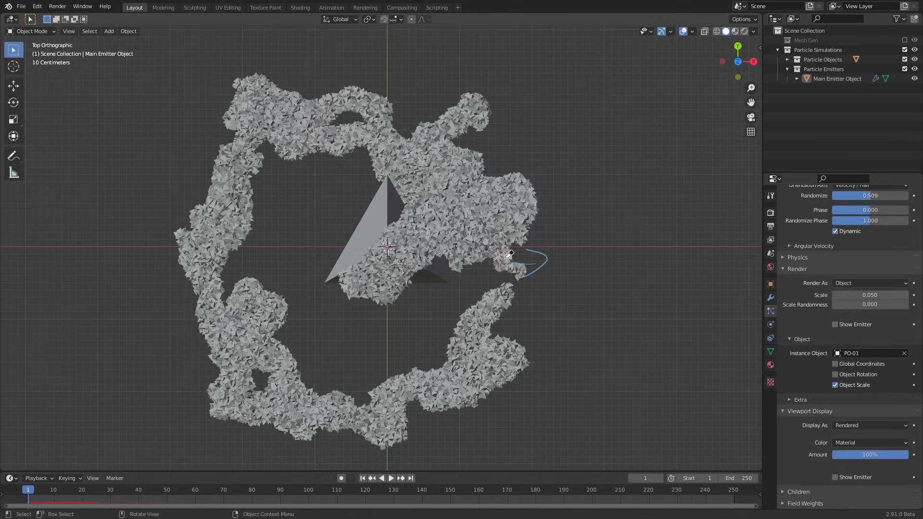
scroll(468, 234, down, 3)
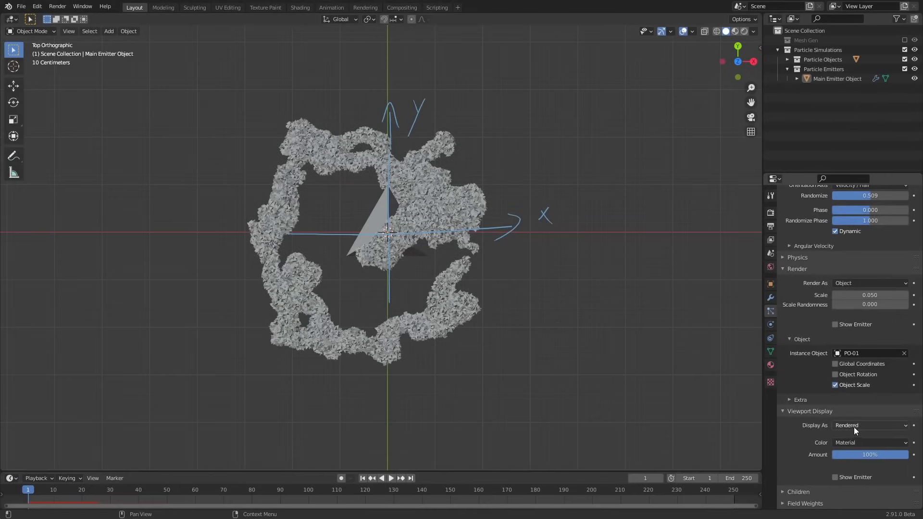
Create a new texture in the particle system's first texture slot and set its type to Blend
scroll(840, 394, down, 5)
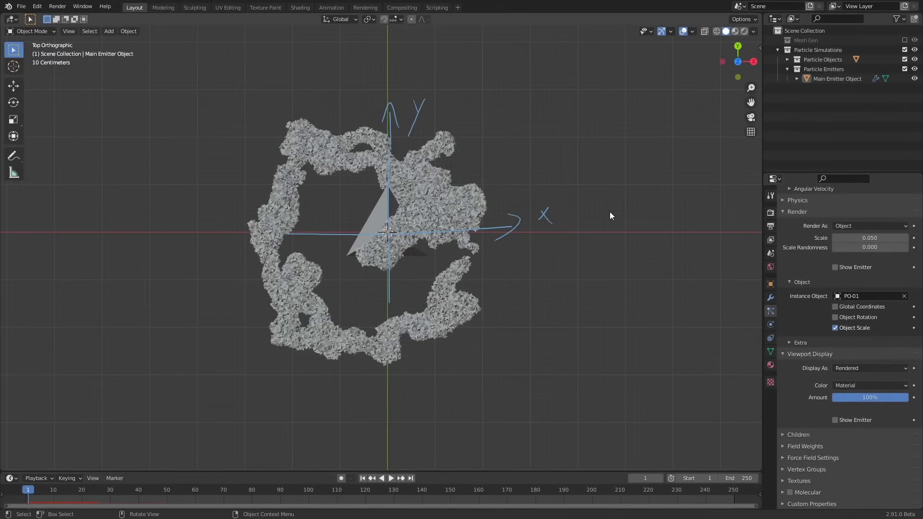
click(822, 426)
scroll(822, 425, down, 1)
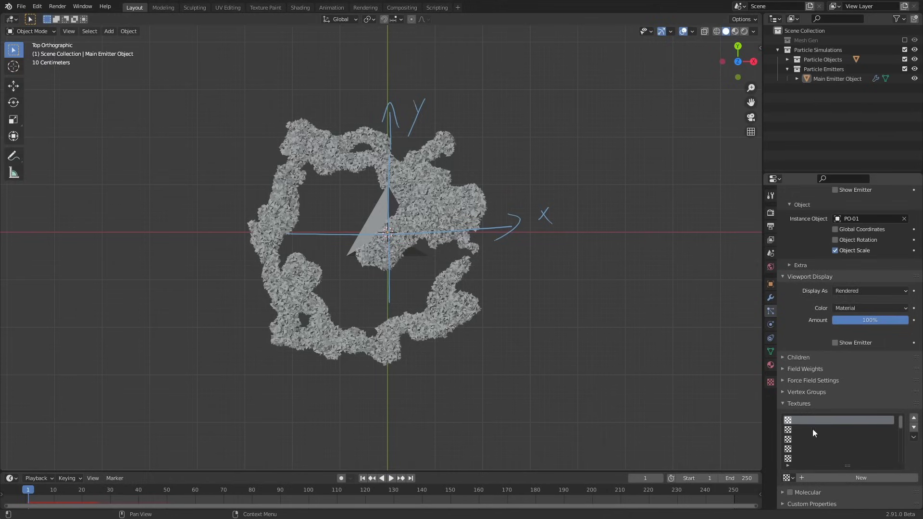
click(832, 479)
click(771, 382)
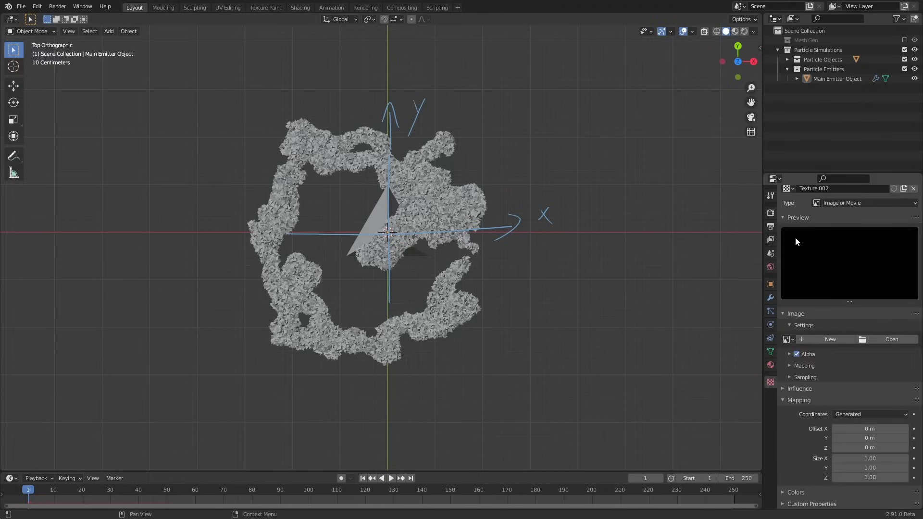
click(844, 203)
click(832, 225)
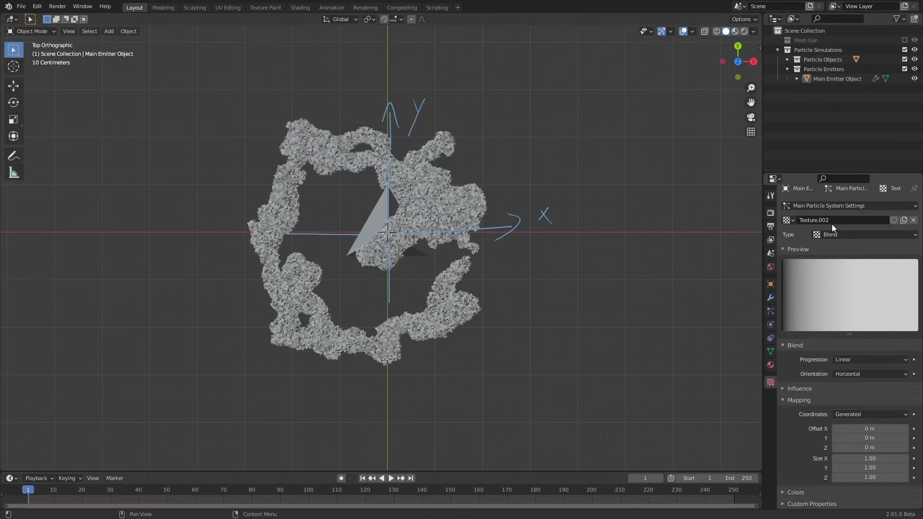
Make the Blend texture influence only particle Size, with a strength of 0.1
click(824, 401)
click(799, 388)
scroll(856, 409, down, 1)
click(905, 405)
middle_drag(278, 233, 524, 345)
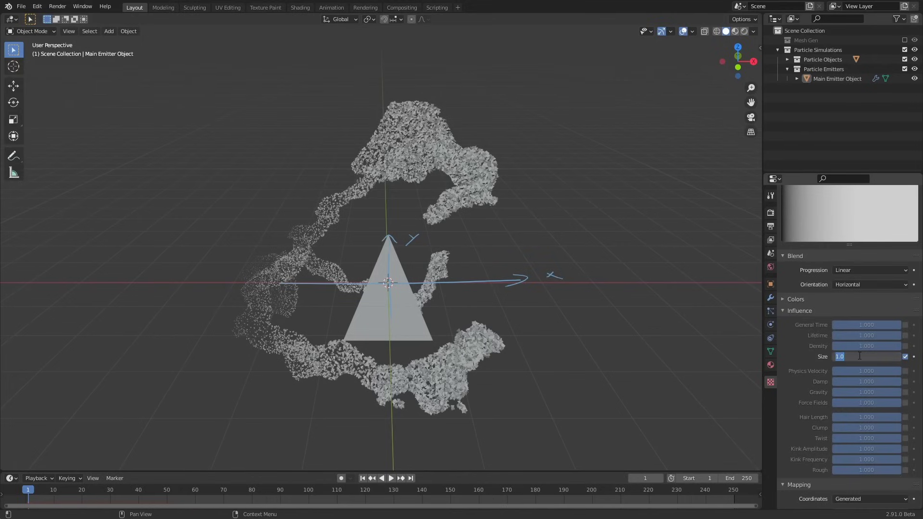
key(Return)
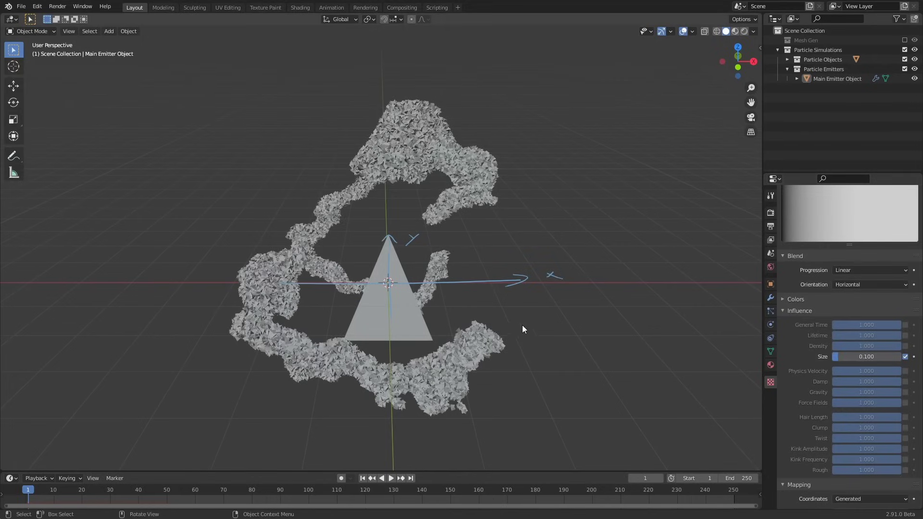
middle_drag(644, 397, 627, 403)
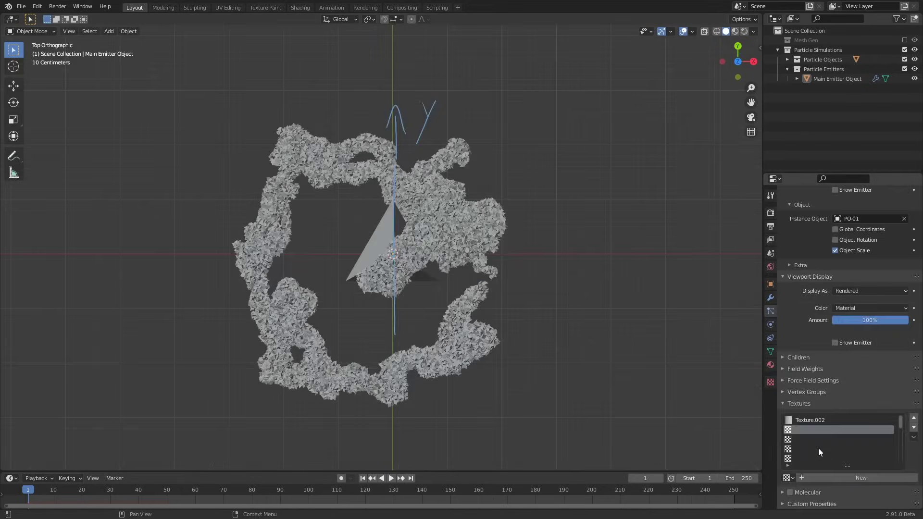
Assign the existing Blend texture Texture.002 to the second particle texture slot
click(789, 477)
click(799, 399)
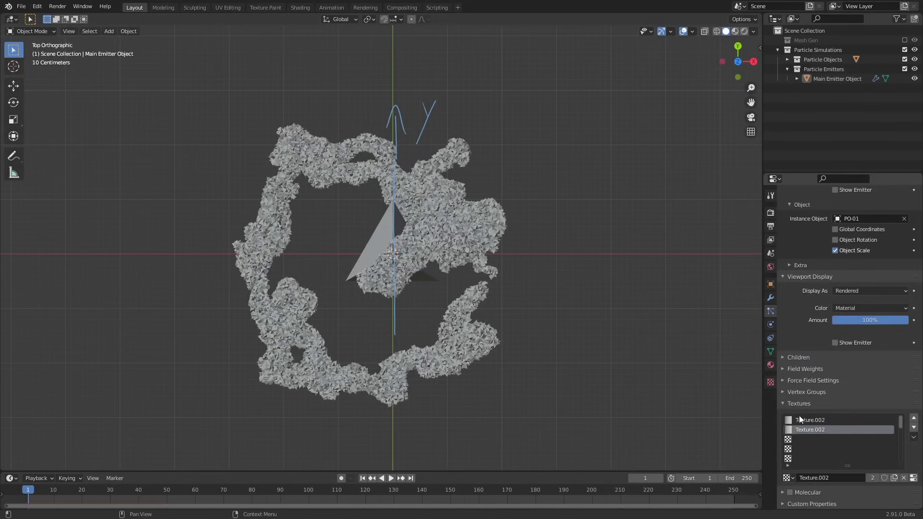
Make the second slot's Blend texture single-user, let it influence only particle Size, and set its orientation to Vertical
click(872, 478)
click(905, 252)
click(905, 284)
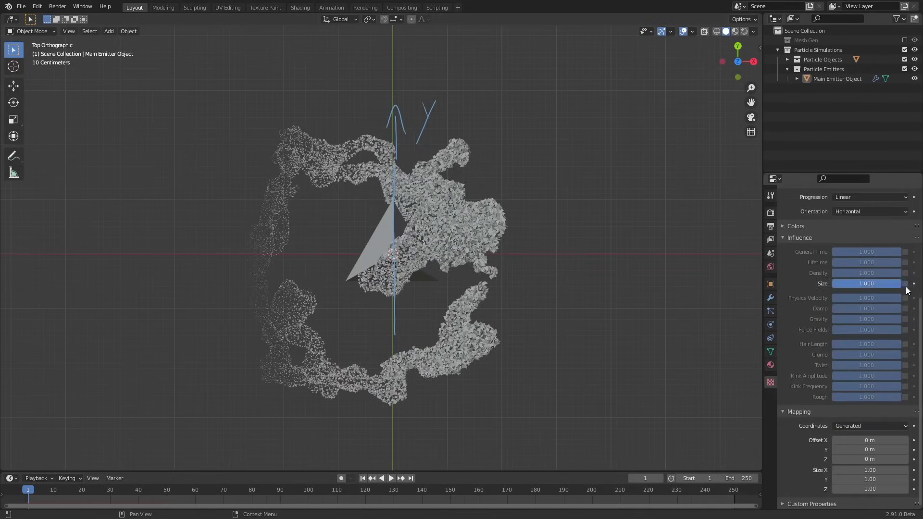
scroll(865, 287, up, 4)
click(862, 289)
click(845, 311)
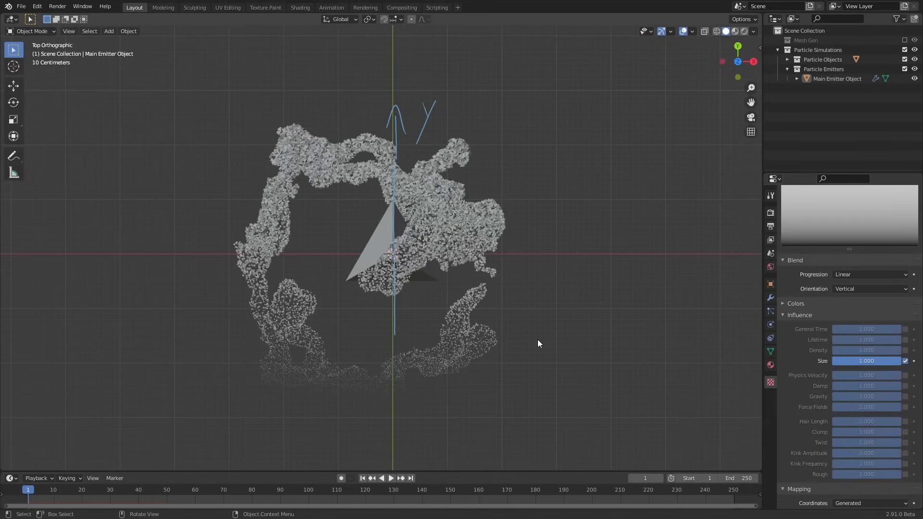
Switch the vertical Blend texture's influence from Size to Lifetime with a strength of 0.1, testing it in playback
scroll(865, 335, down, 2)
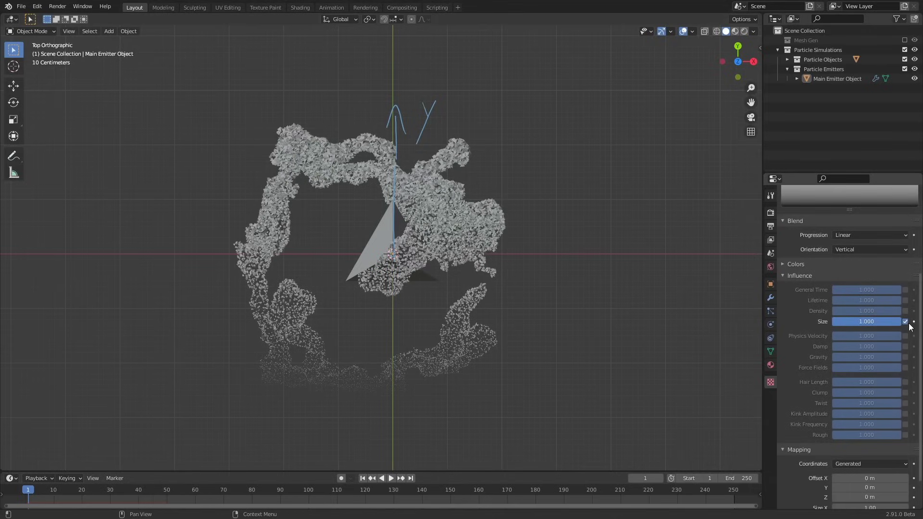
click(906, 322)
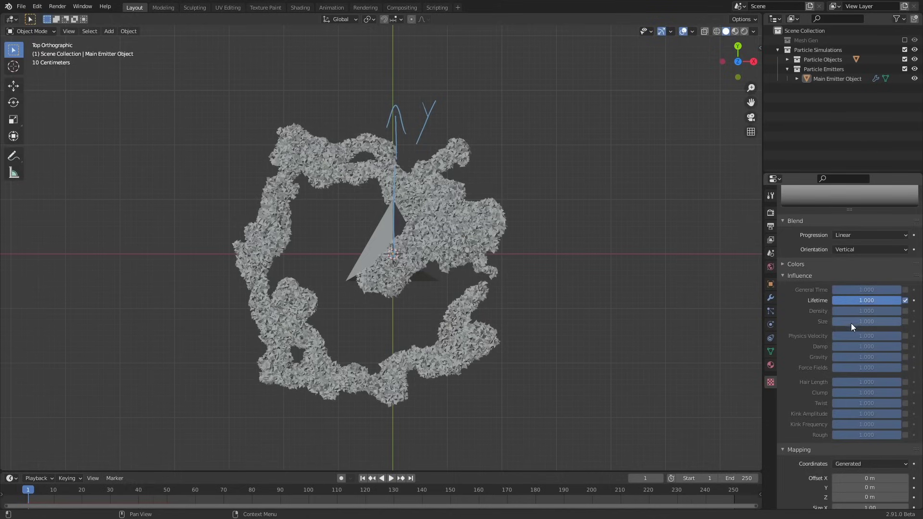
key(space)
key(Escape)
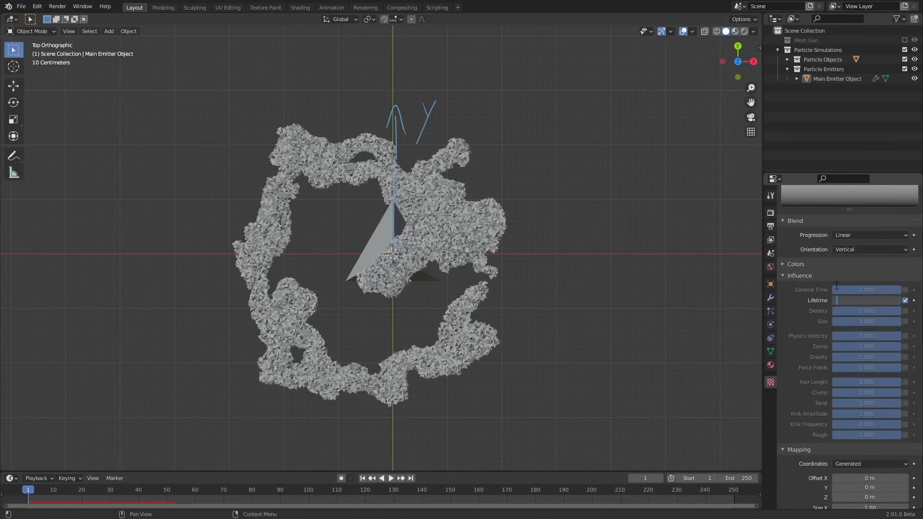
text(0.1)
key(Return)
key(space)
Set the main particle system's emission Lifetime to 500
scroll(879, 354, up, 5)
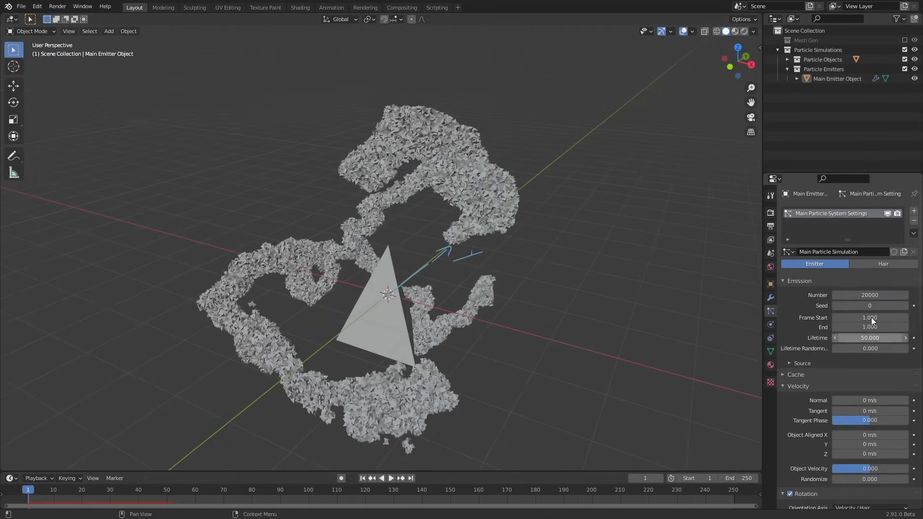
click(849, 338)
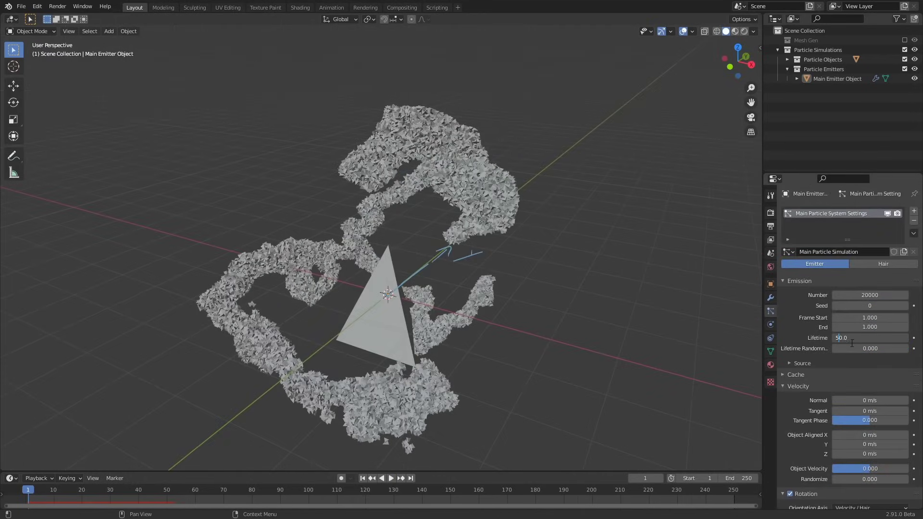
click(852, 338)
text(500)
key(Return)
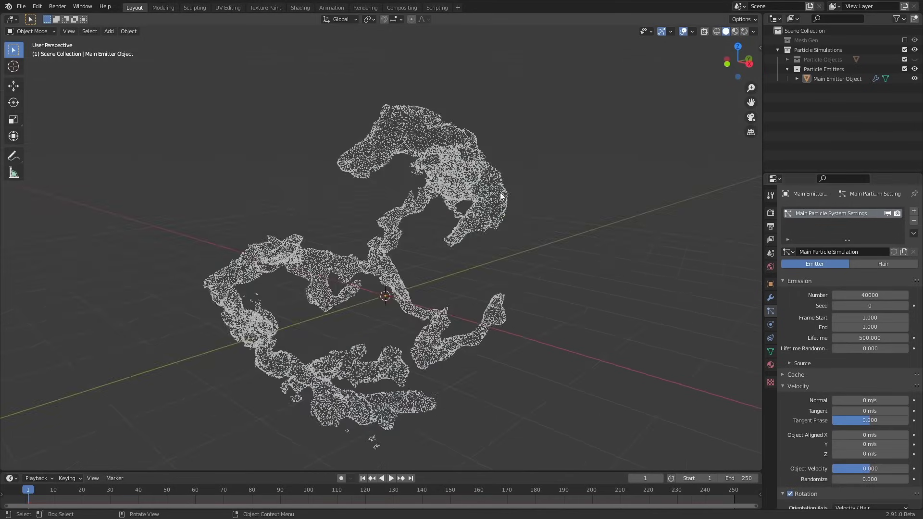
Add a Turbulence force field at the scene's origin and show its physics settings
middle_drag(500, 195, 469, 212)
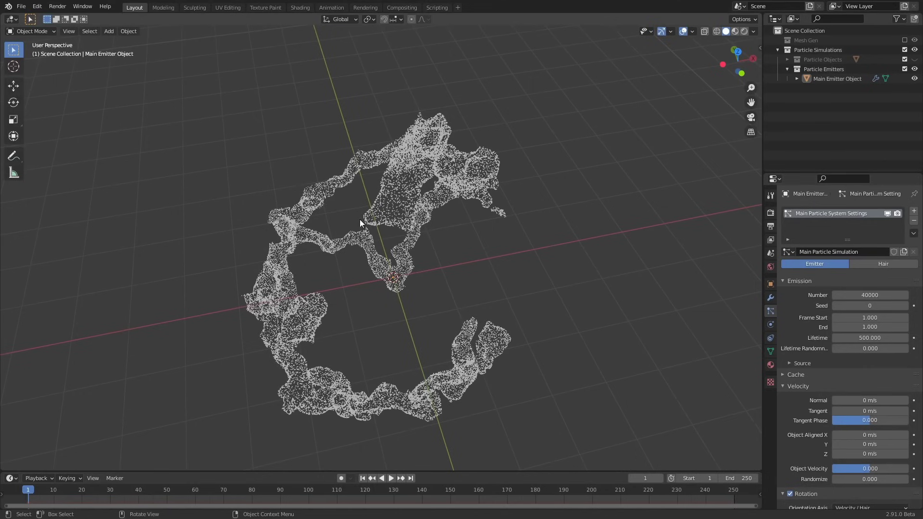
middle_drag(422, 234, 355, 332)
key(shift+a)
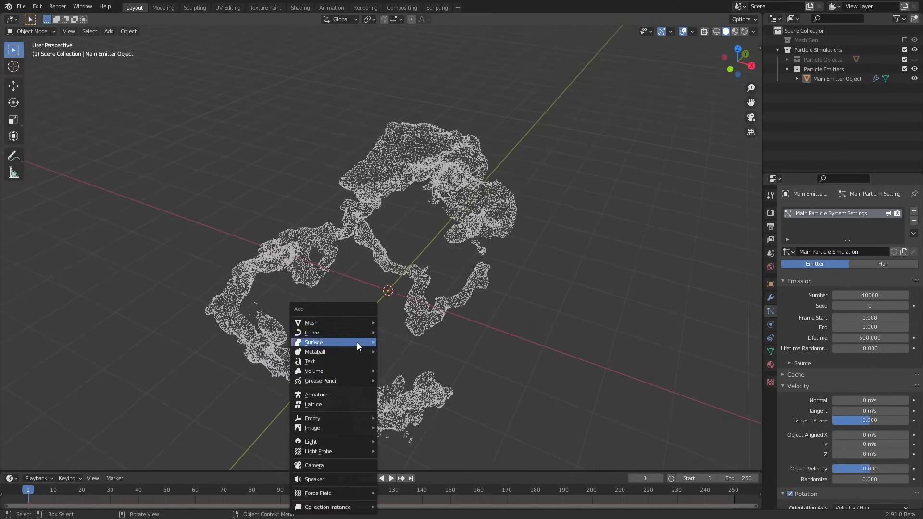
mouse_move(331, 493)
click(410, 472)
click(770, 297)
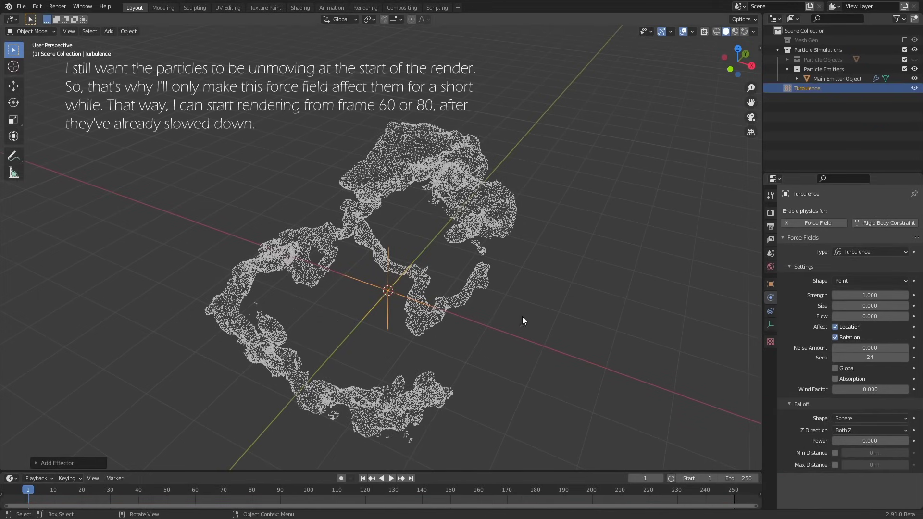
Move the Turbulence force field into a new collection named Force Fields and play the animation
key(m)
click(440, 329)
text(F)
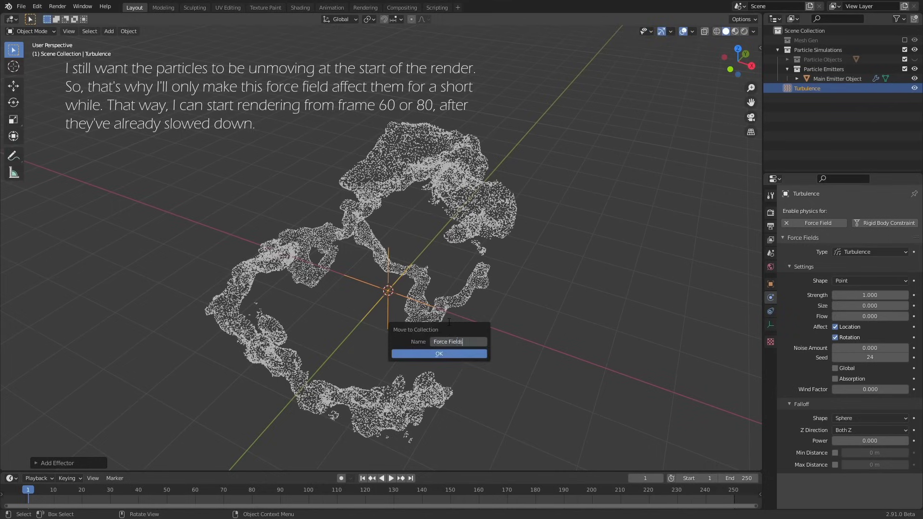
text(orce Fields)
key(Return)
key(space)
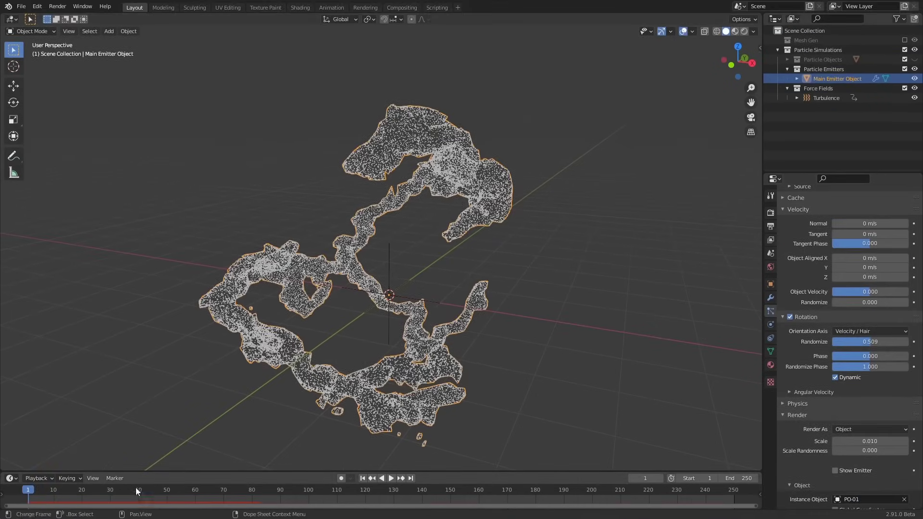
Go to frame 40, set the main particle system's physics Damp to 0.1, and replay the simulation from the start
drag(135, 487, 138, 490)
scroll(825, 398, down, 2)
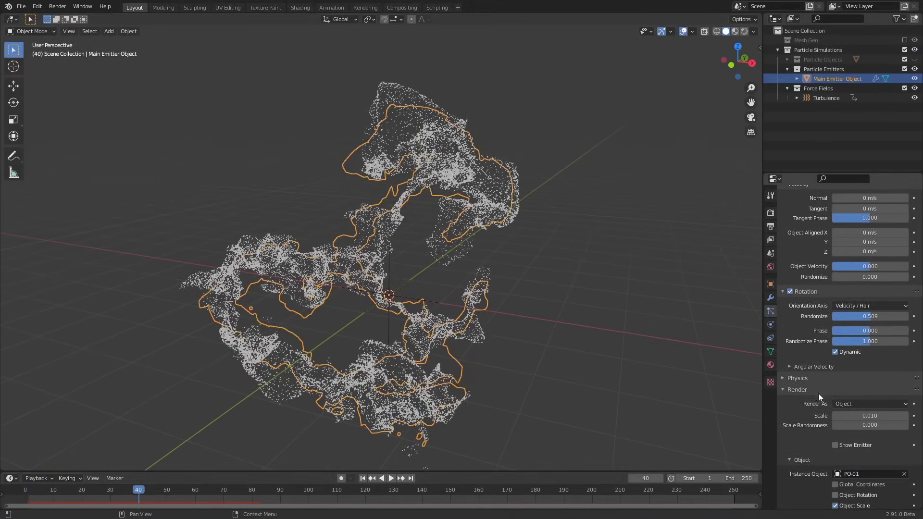
click(808, 381)
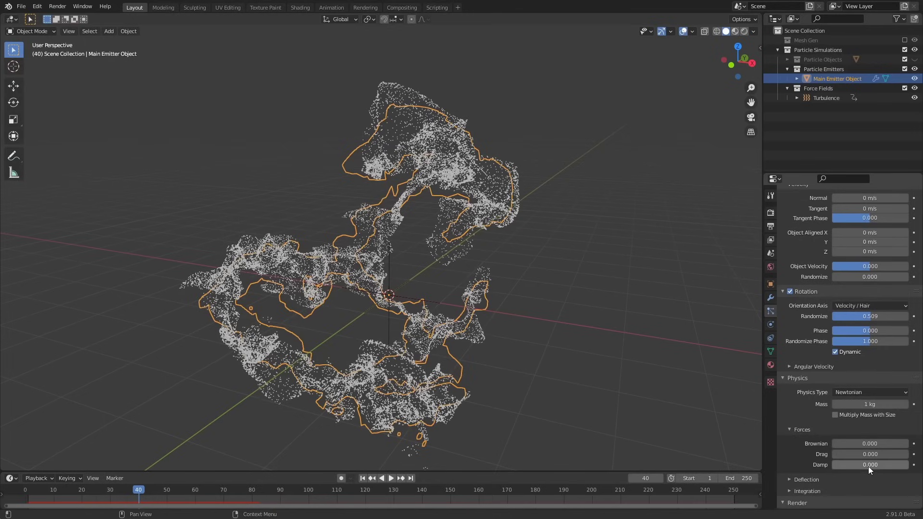
double_click(856, 466)
text(.1)
key(Return)
key(shift+Left)
key(space)
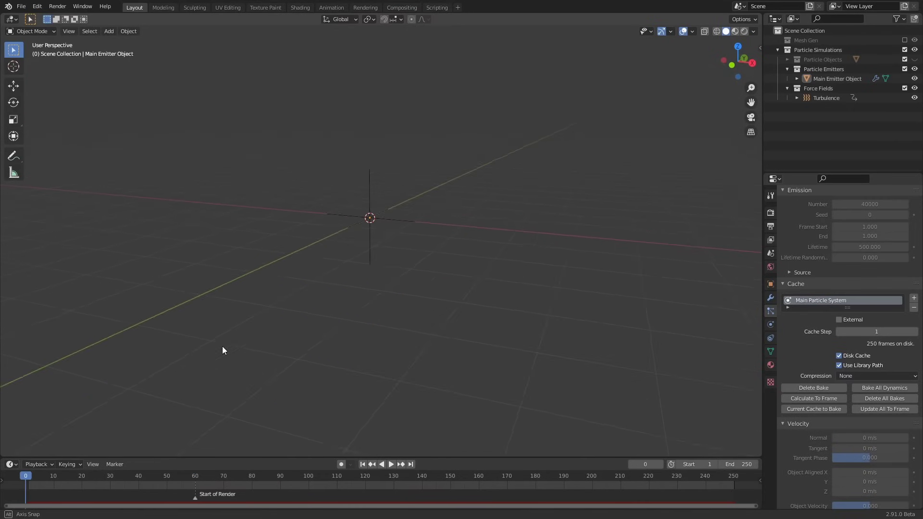
Add a second particle system to the Main Emitter Object and set its viewport display size to 0.02 m
middle_drag(222, 346, 224, 331)
key(Right)
mouse_move(505, 291)
middle_down()
mouse_move(515, 279)
mouse_move(508, 334)
middle_up()
scroll(807, 282, up, 5)
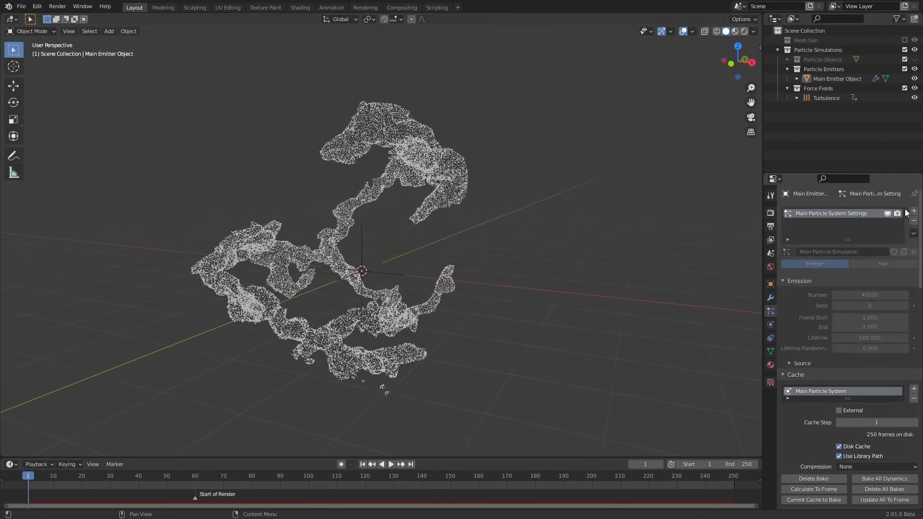
click(913, 212)
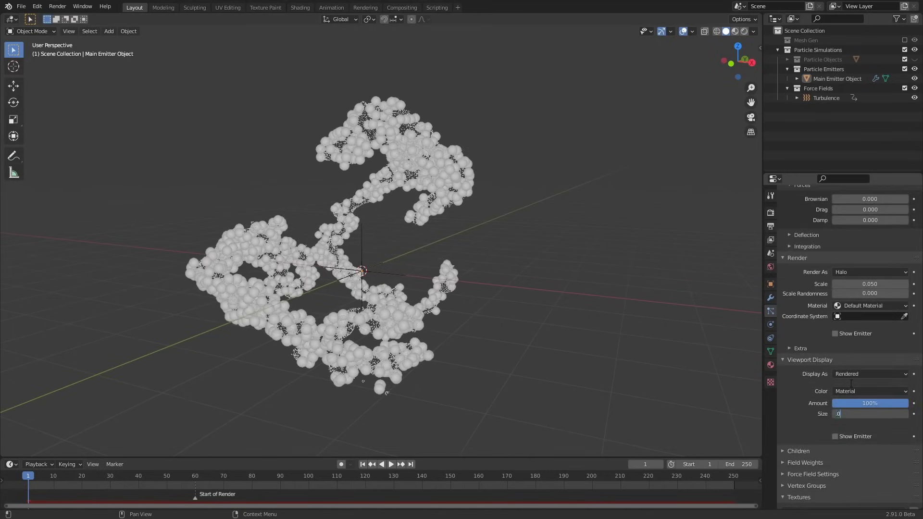
key(Return)
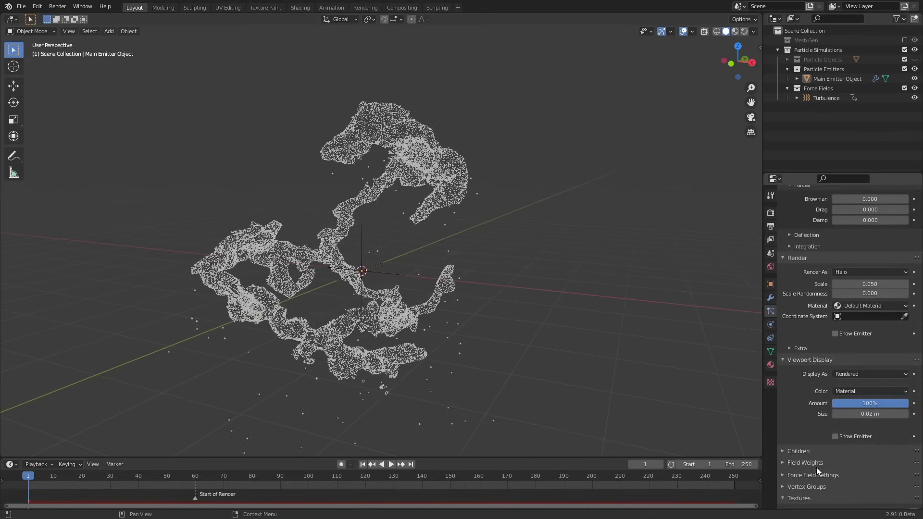
Play the simulation with the Thin Trails Primary Settings system, inspect the particles' motion, and return to the first frame
scroll(820, 480, up, 15)
key(space)
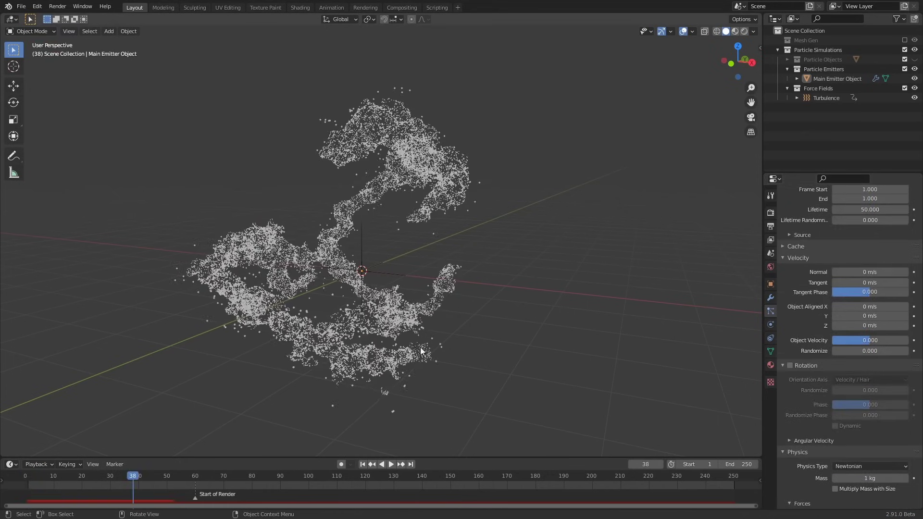
middle_drag(428, 339, 519, 258)
scroll(839, 220, up, 6)
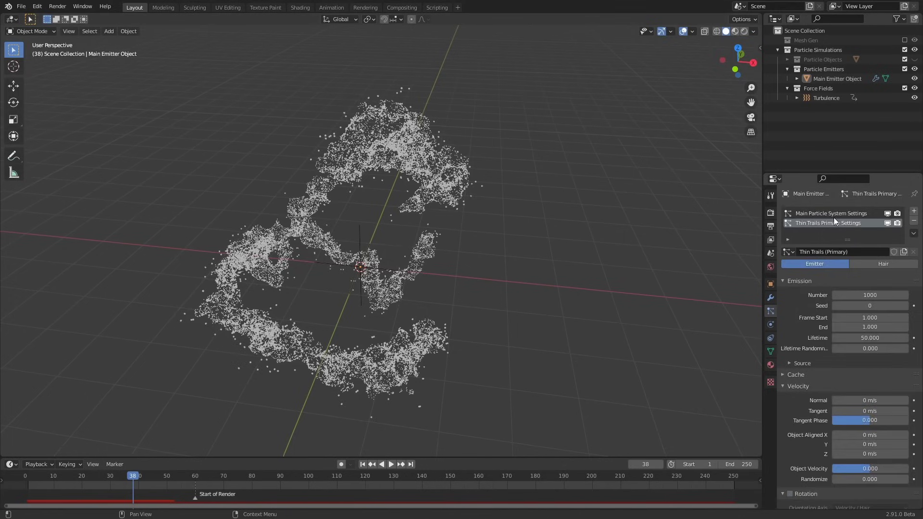
click(809, 222)
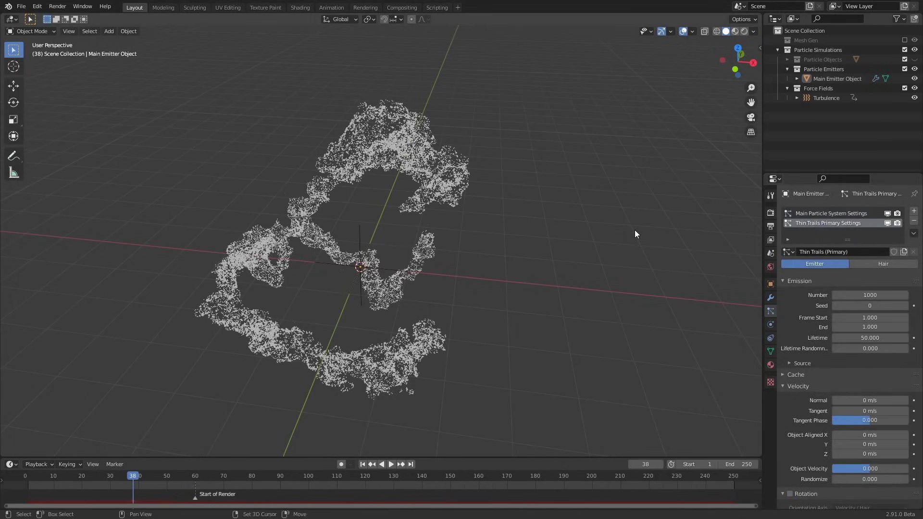
key(space)
key(space)
key(shift+Left)
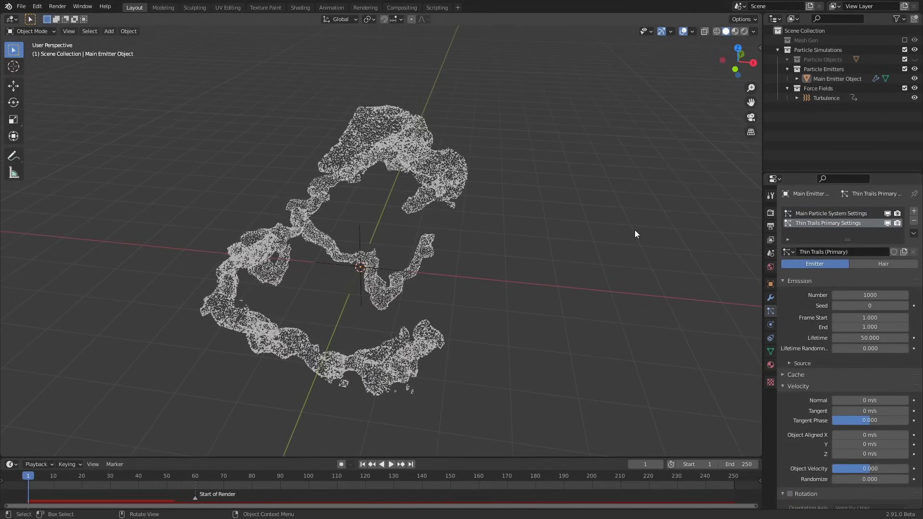
Move the Turbulence force field away from the particles, to about X 3.02 m, Y 1.61 m, Z 1.13 m
click(359, 288)
middle_drag(409, 312, 390, 305)
key(g)
click(558, 279)
middle_drag(558, 279, 528, 271)
key(g)
click(535, 257)
Move the Turbulence force field into a new collection named FF - Main Particle System inside Force Fields
key(m)
click(528, 268)
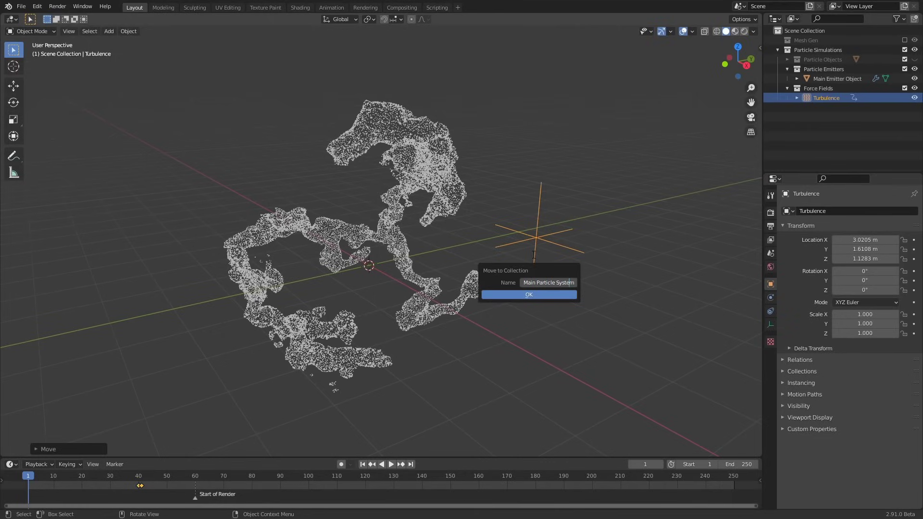
key(Return)
click(819, 97)
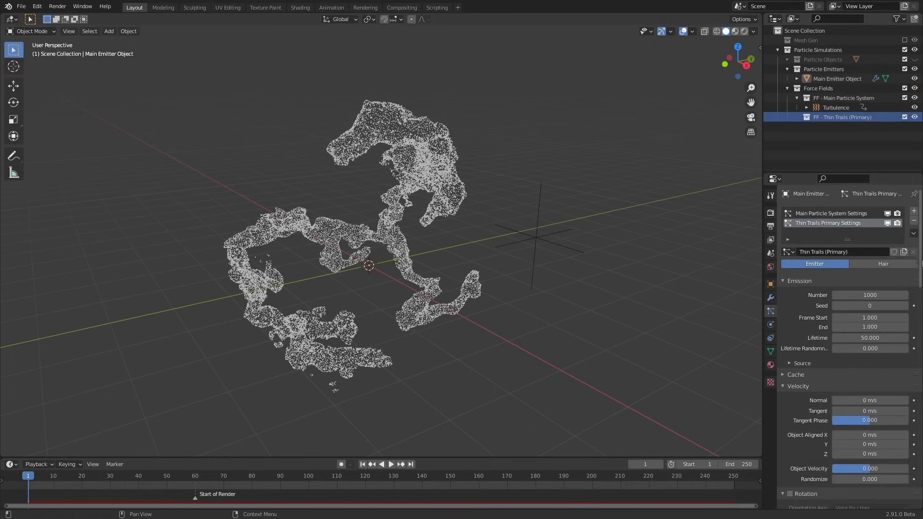
Limit the Thin Trails particle system's field weights to the FF - Thin Trails (Primary) effector collection and test playback
scroll(851, 336, down, 15)
click(851, 398)
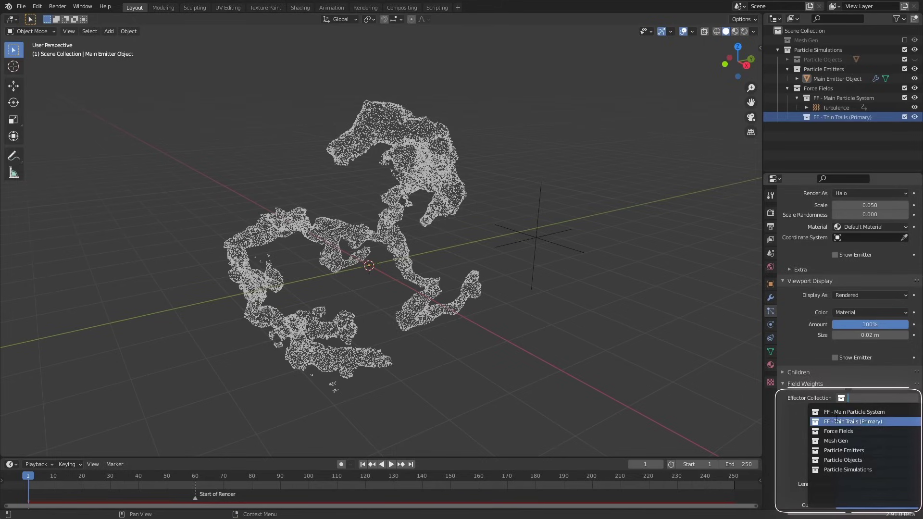
click(831, 421)
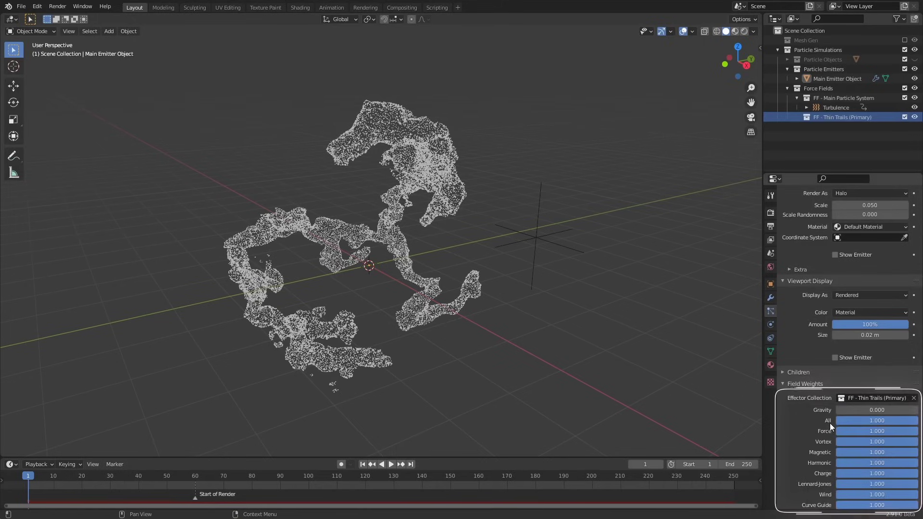
key(BackSpace)
key(Return)
key(space)
key(Escape)
Change the viewport display size of the Thin Trails particles and play the simulation to check them
click(845, 335)
text(0)
key(Return)
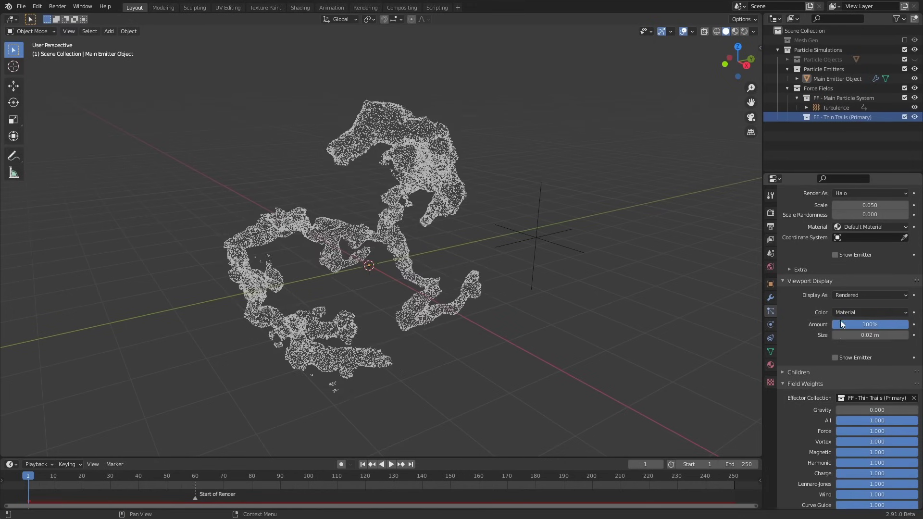
key(space)
key(Escape)
middle_drag(601, 251, 657, 246)
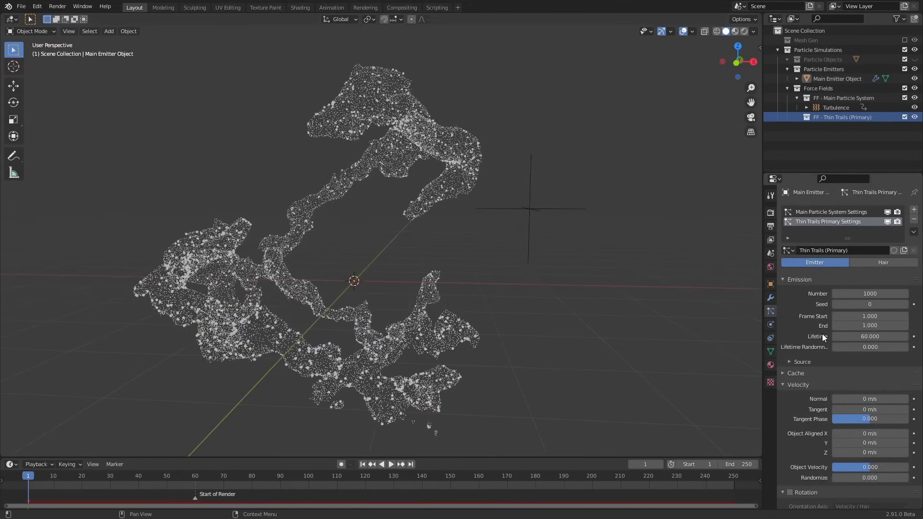
key(space)
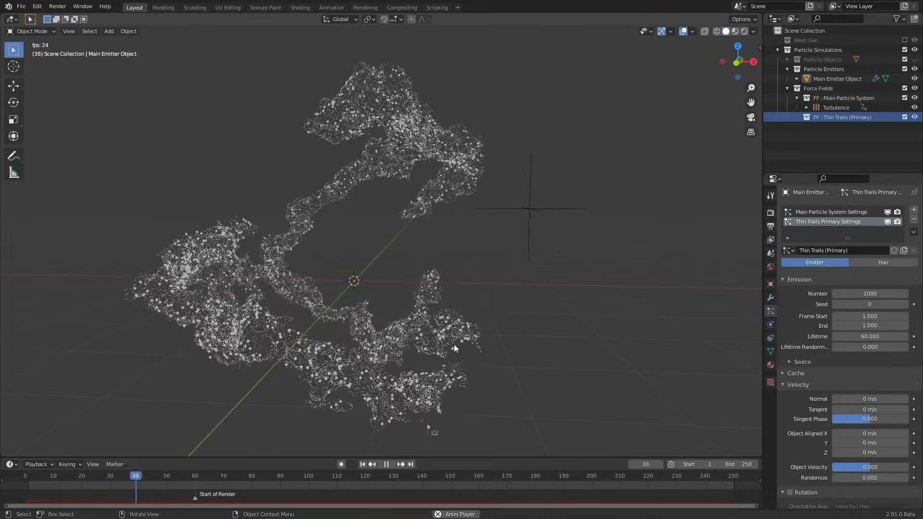
key(Escape)
Try a Turbulence force field in the FF - Thin Trails (Primary) collection and examine its effect and physics settings
middle_drag(458, 353, 447, 315)
key(shift+a)
mouse_move(532, 270)
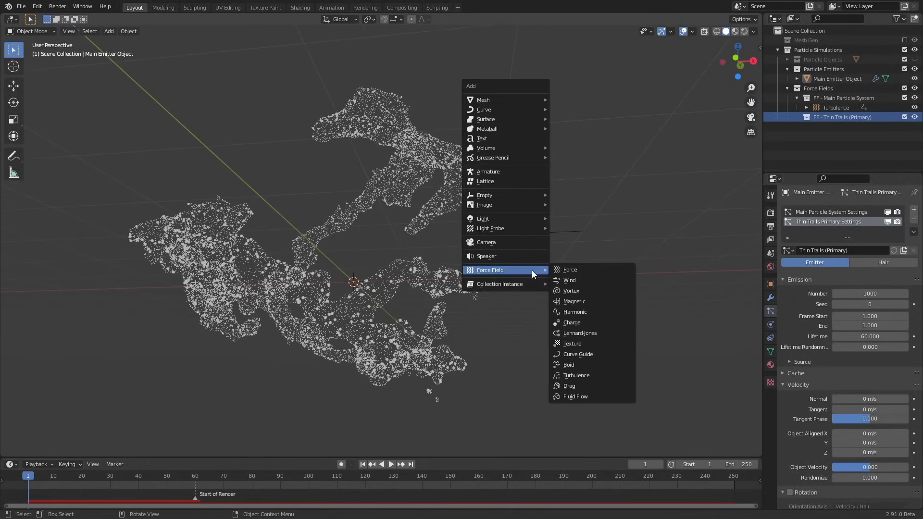
click(579, 376)
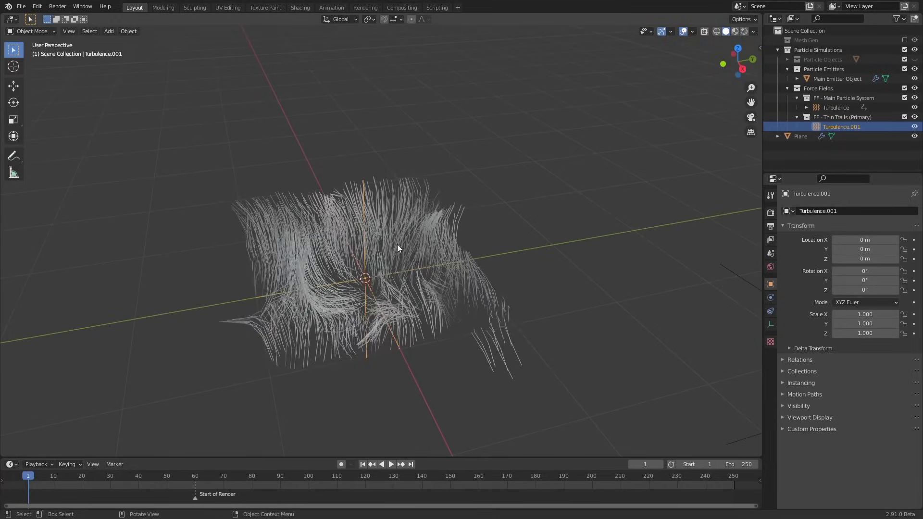
middle_drag(397, 246, 529, 296)
click(771, 297)
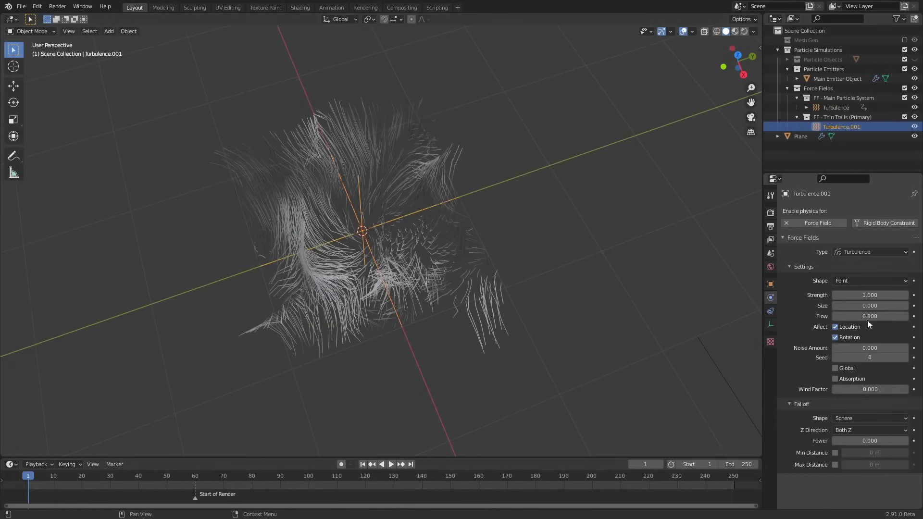
Delete the thin trails' Turbulence field and add a Texture force field to the FF - Thin Trails (Primary) collection instead
key(Delete)
key(shift+a)
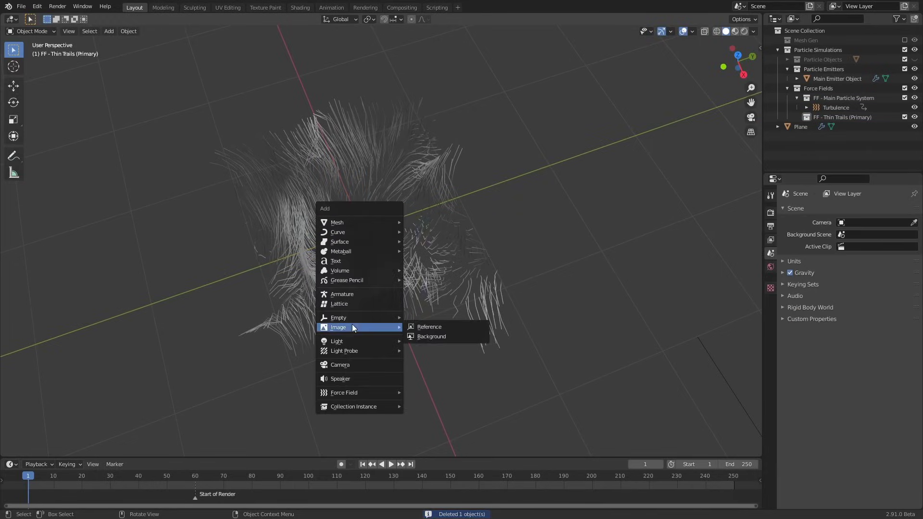
mouse_move(365, 392)
click(432, 342)
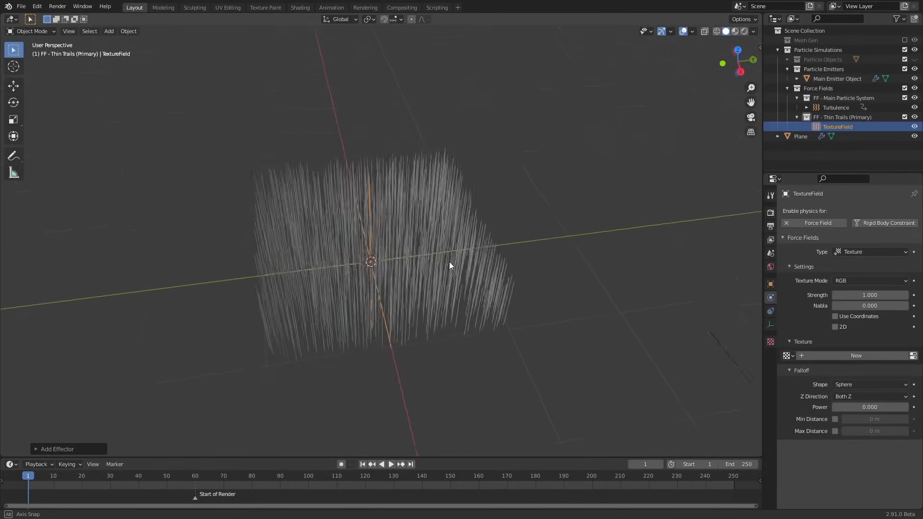
Create a new texture for the TextureField force field and set its type to Clouds
click(840, 356)
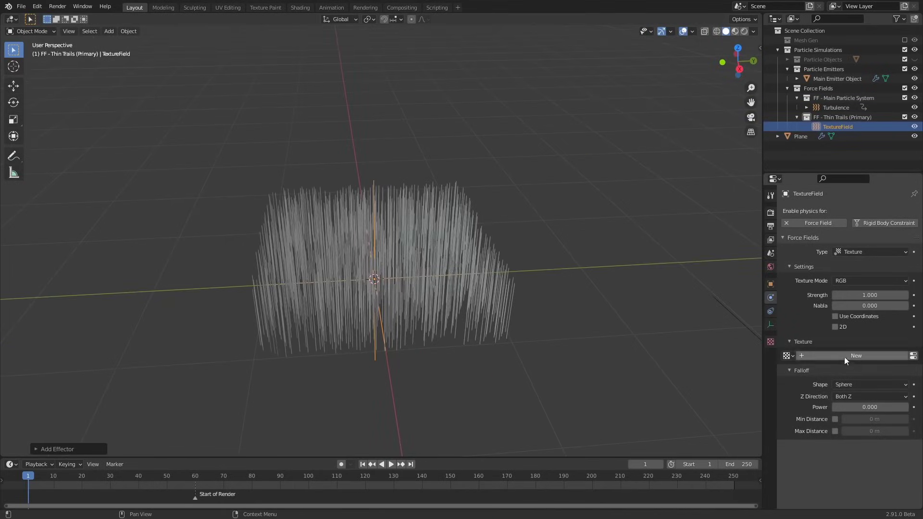
click(913, 356)
click(848, 223)
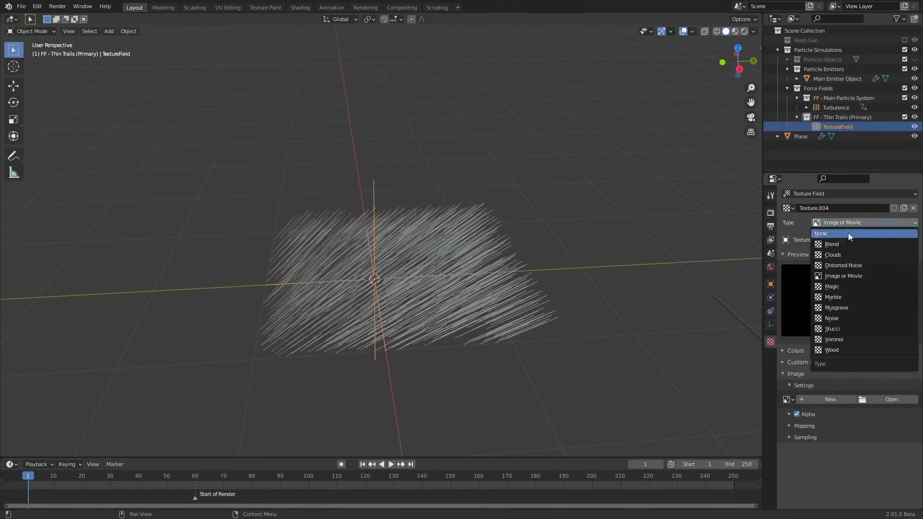
click(831, 256)
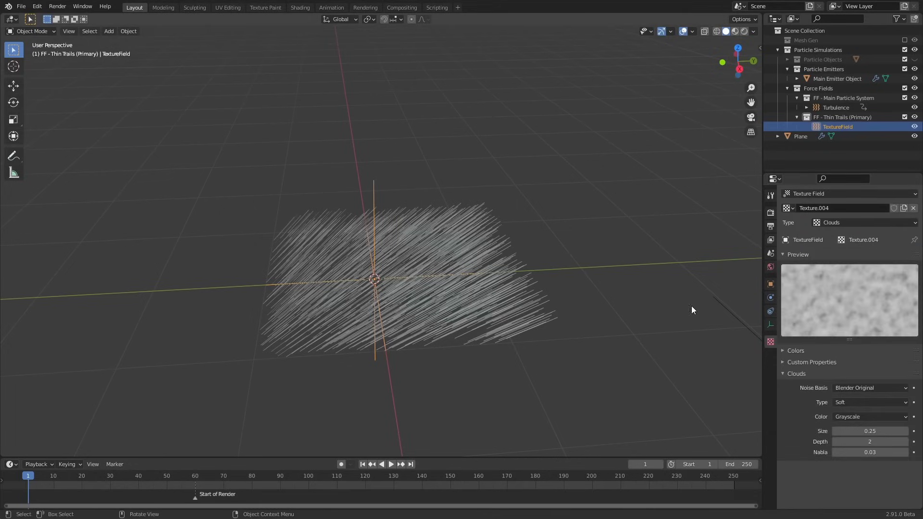
Split the properties editor so the TextureField's force field settings and its Clouds texture settings show together
click(771, 298)
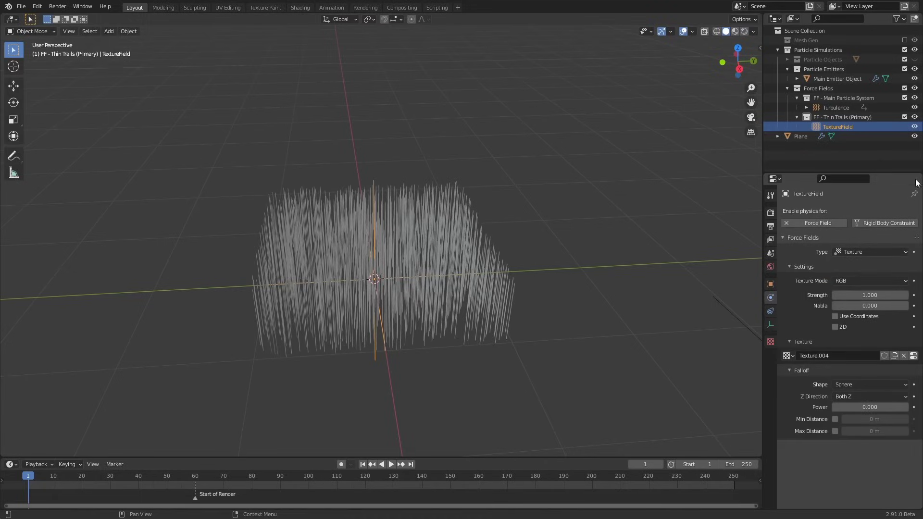
drag(920, 175, 919, 249)
scroll(831, 219, down, 4)
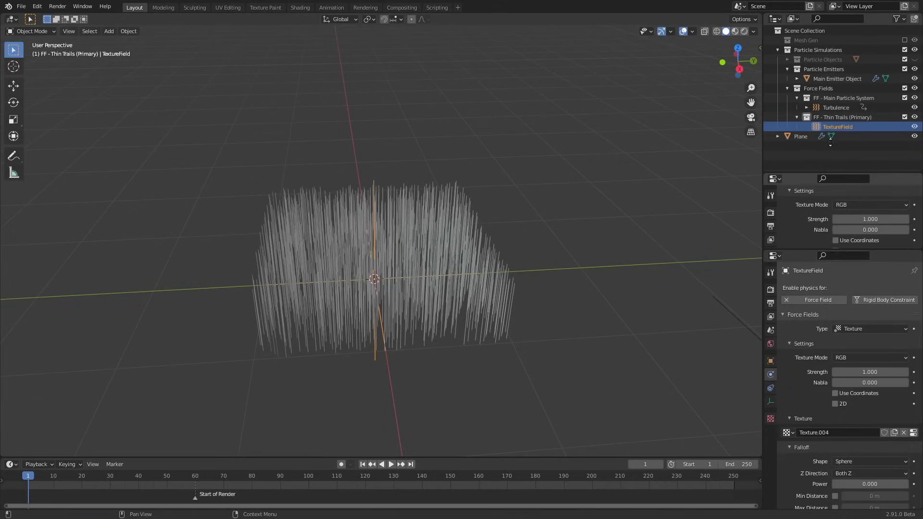
click(770, 419)
scroll(847, 406, down, 2)
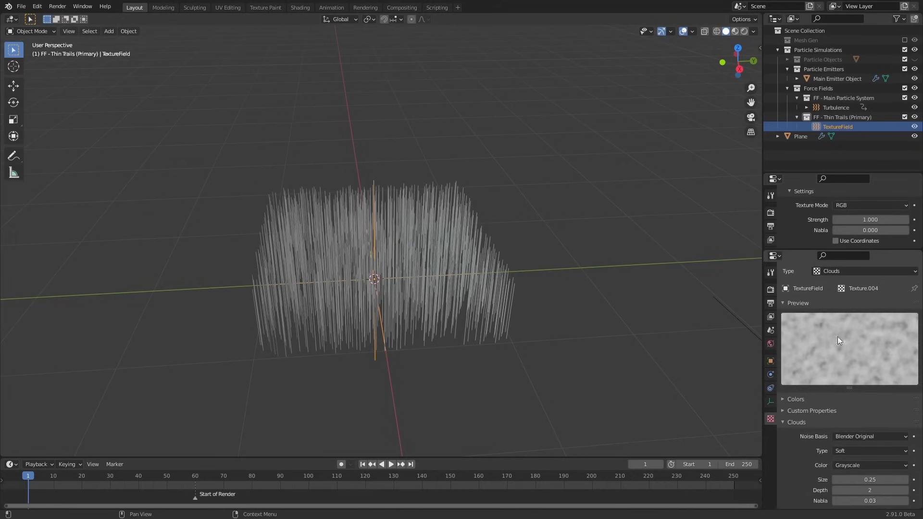
Increase the Clouds texture size to 0.54 and raise the texture field's Nabla value
drag(871, 478, 880, 478)
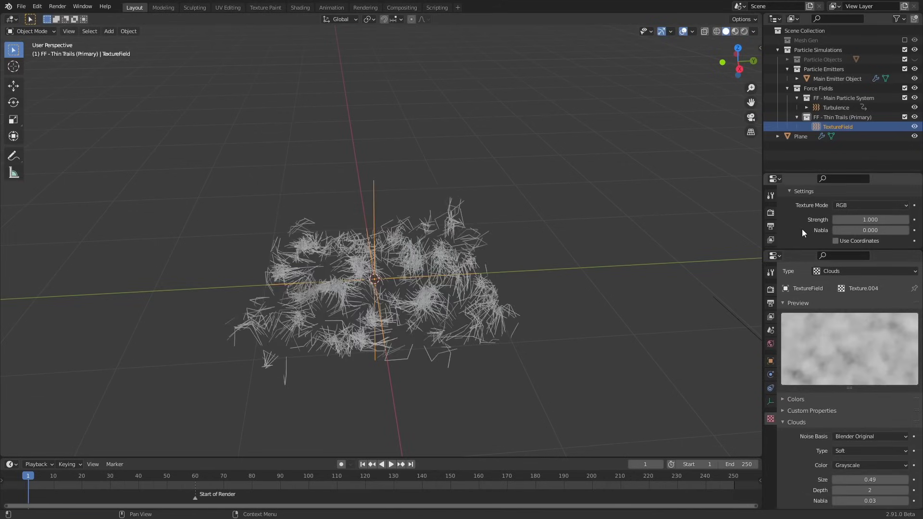
click(905, 231)
click(906, 230)
click(906, 230)
click(906, 230)
middle_drag(685, 260, 702, 236)
drag(871, 480, 890, 480)
Enable Use Coordinates on the texture field and lower its strength and Nabla
click(835, 241)
mouse_move(563, 308)
middle_down()
mouse_move(565, 283)
mouse_move(579, 383)
mouse_move(552, 308)
middle_up()
drag(870, 220, 851, 220)
mouse_move(625, 240)
middle_down()
mouse_move(639, 317)
mouse_move(625, 245)
middle_up()
click(836, 231)
Switch the Clouds texture from grayscale to Color and set the texture field's strength to 1.4 and Nabla to 0.3
click(845, 451)
click(847, 465)
click(848, 486)
drag(869, 220, 904, 220)
middle_drag(687, 327, 707, 282)
drag(870, 230, 851, 226)
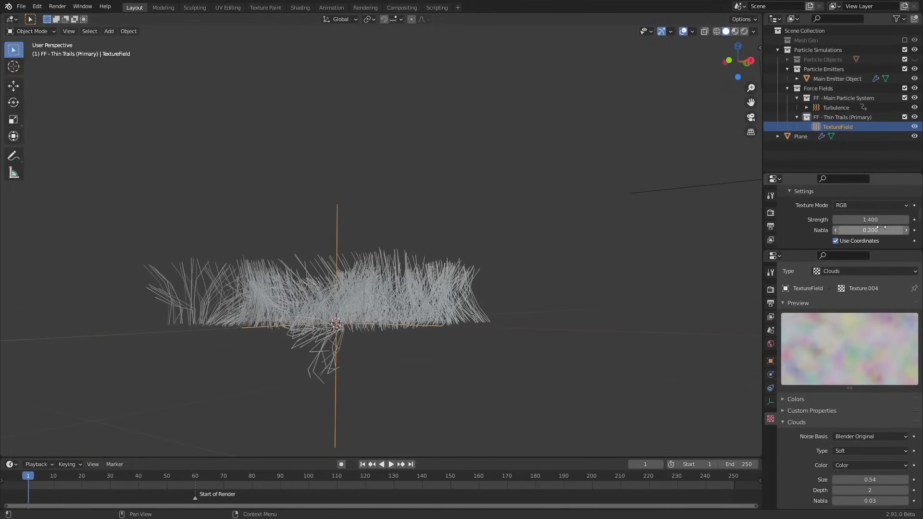
Change the texture field's Texture Mode to Curl and test it by moving the hair plane around without keeping the move
click(867, 207)
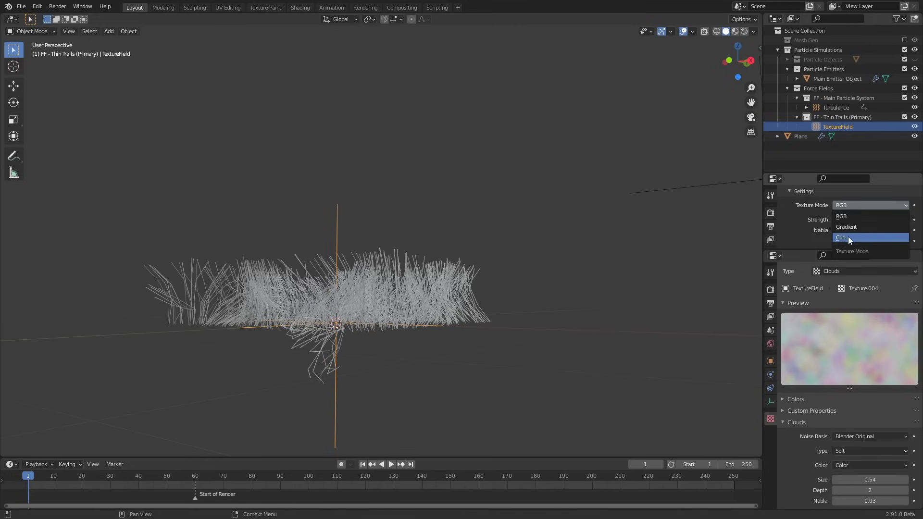
click(849, 238)
middle_drag(711, 303, 422, 313)
click(449, 318)
key(g)
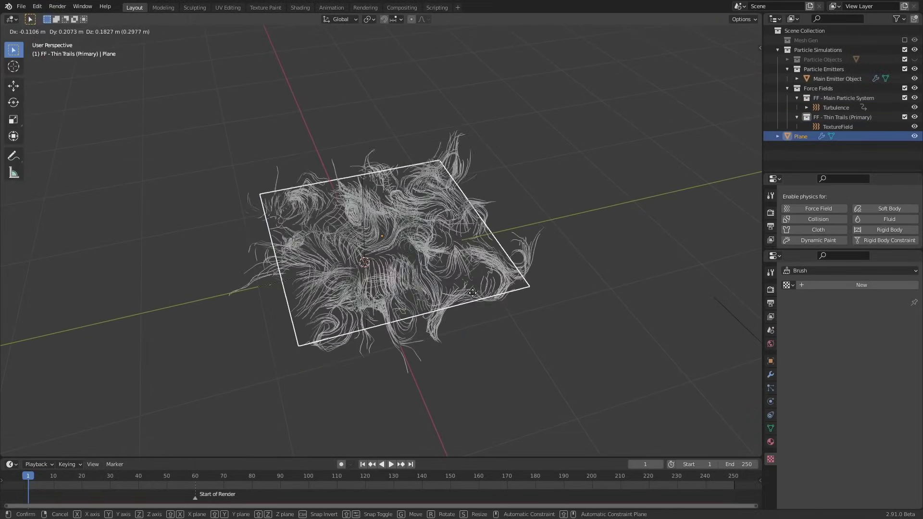
key(Escape)
Move the hair test plane into a new collection named UNUSED and exclude that collection from the view layer
key(m)
click(418, 275)
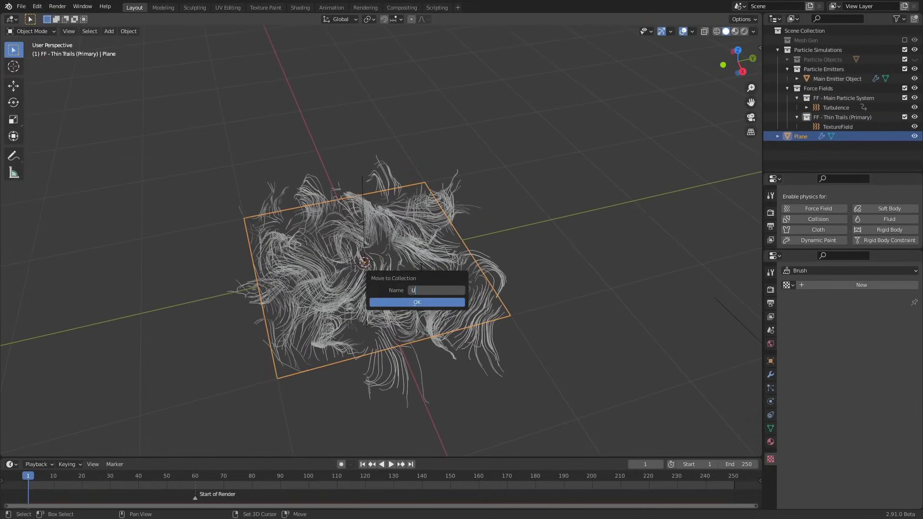
key(Return)
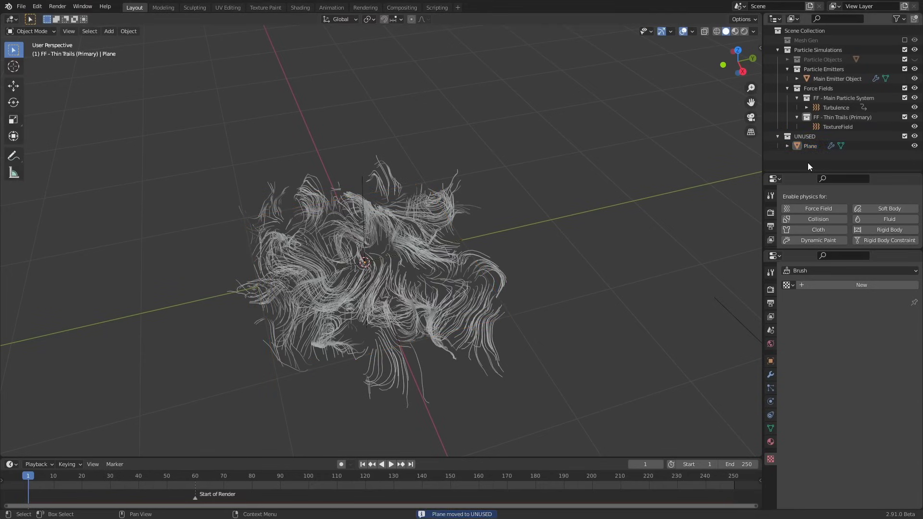
click(904, 136)
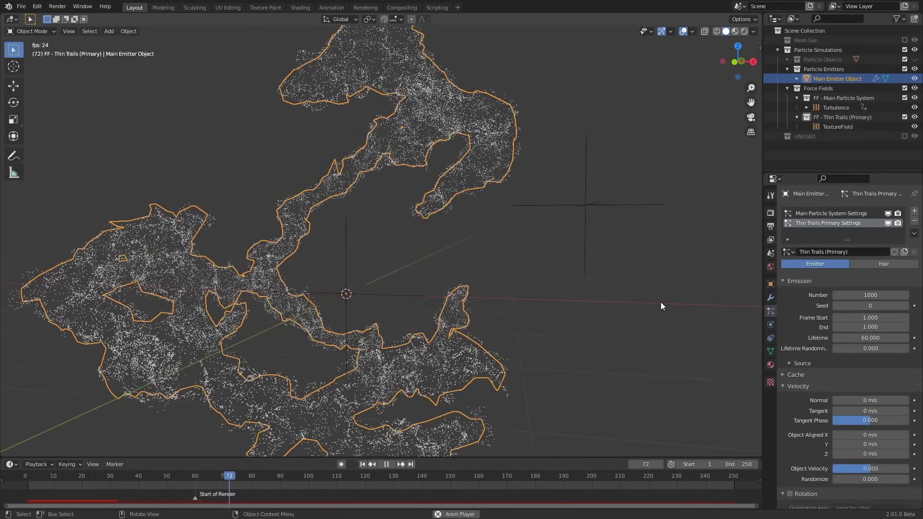
Play the simulation, examine the thin trail particles up close around frame 25, and mark one particle's path with annotations
key(shift+Left)
key(space)
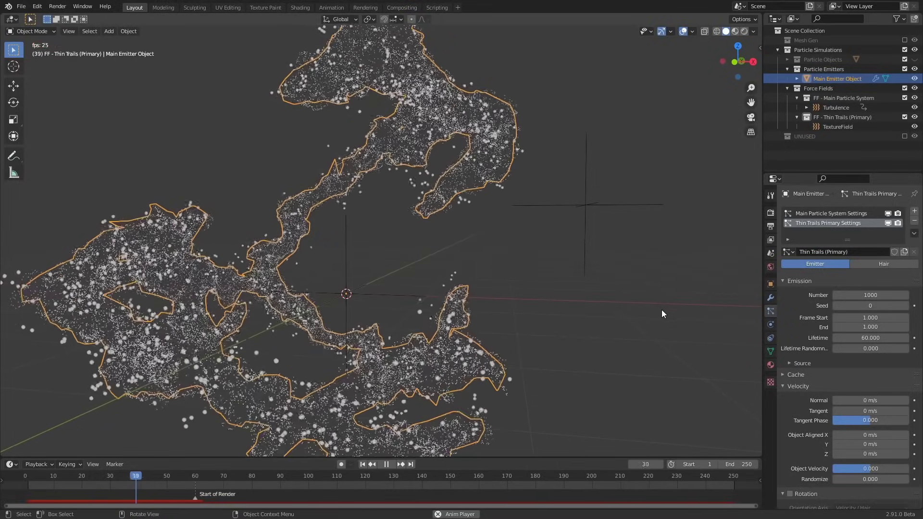
scroll(378, 314, up, 6)
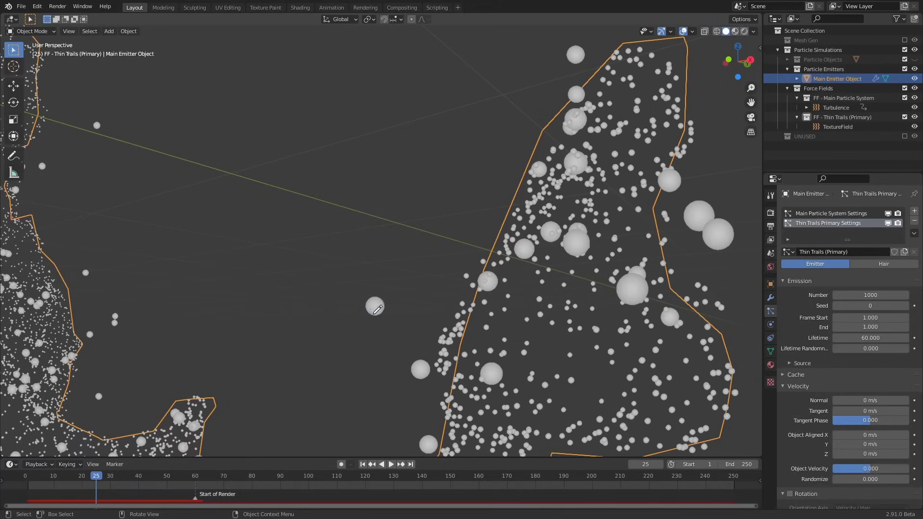
key(Right)
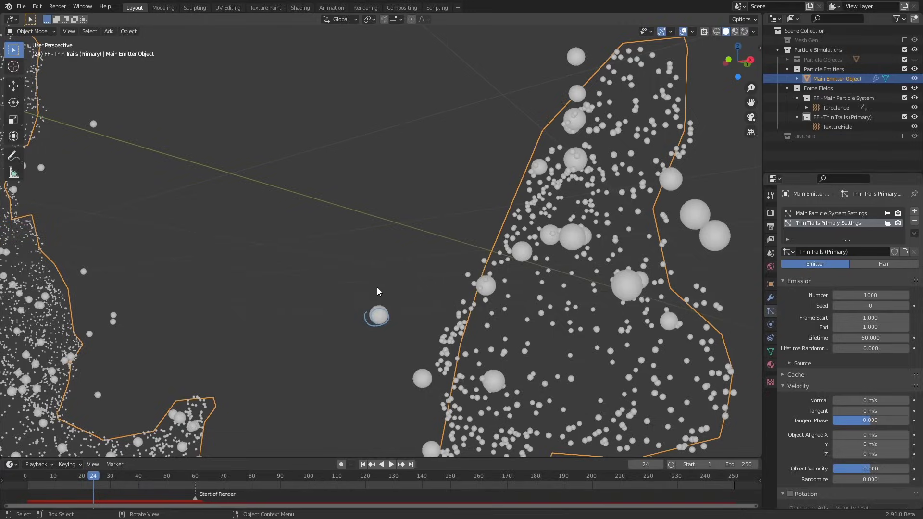
click(364, 251)
drag(363, 251, 351, 252)
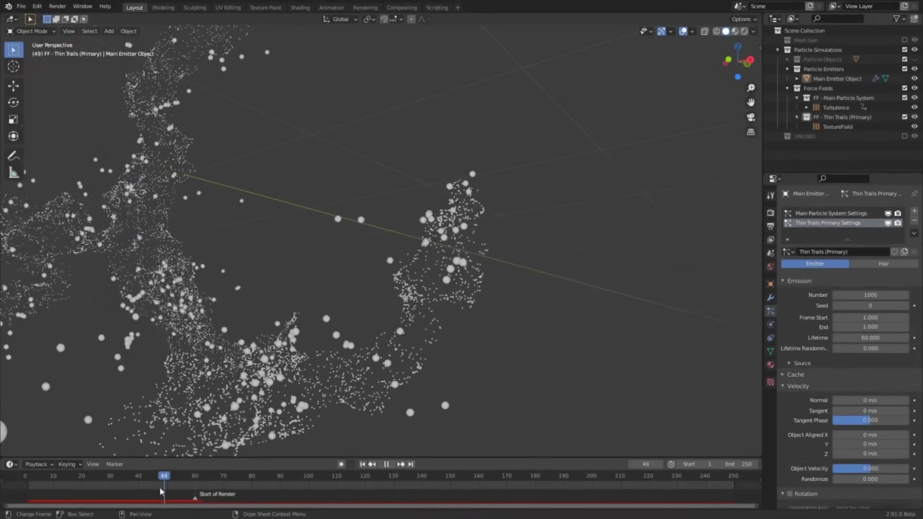
Scrub back to frame 25, select the TextureField and reduce its strength to 0.4
drag(160, 489, 97, 471)
scroll(250, 382, down, 2)
middle_drag(251, 380, 159, 266)
click(158, 266)
click(770, 297)
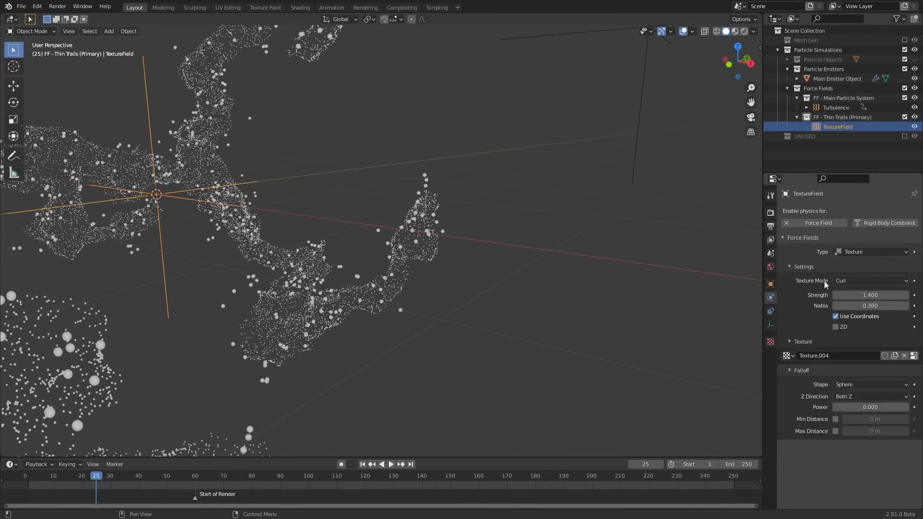
key(Return)
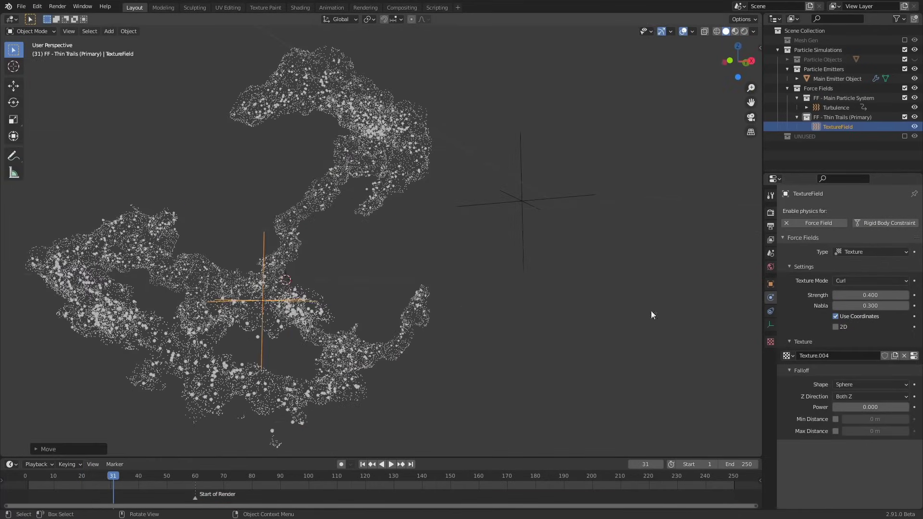
Move the Start of Render marker to frame 80 and set the Thin Trails (Primary) particle lifetime to 80
click(353, 354)
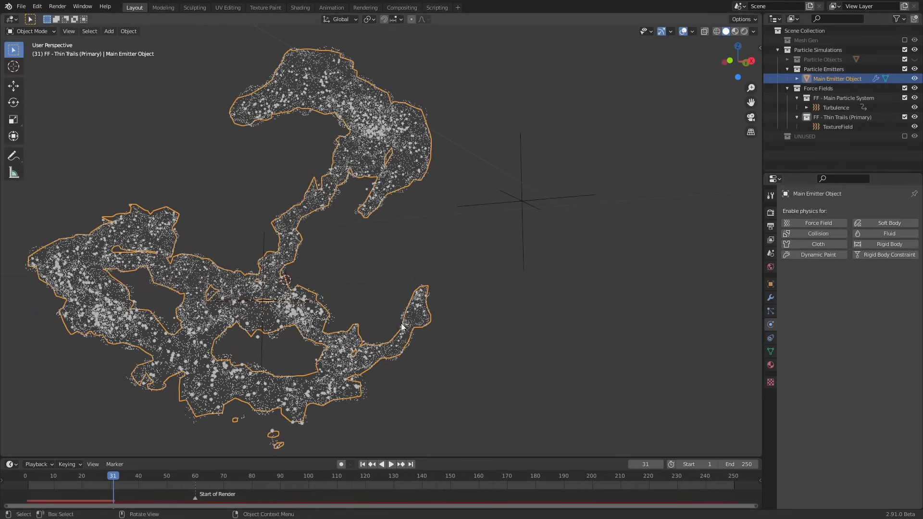
drag(193, 437, 251, 433)
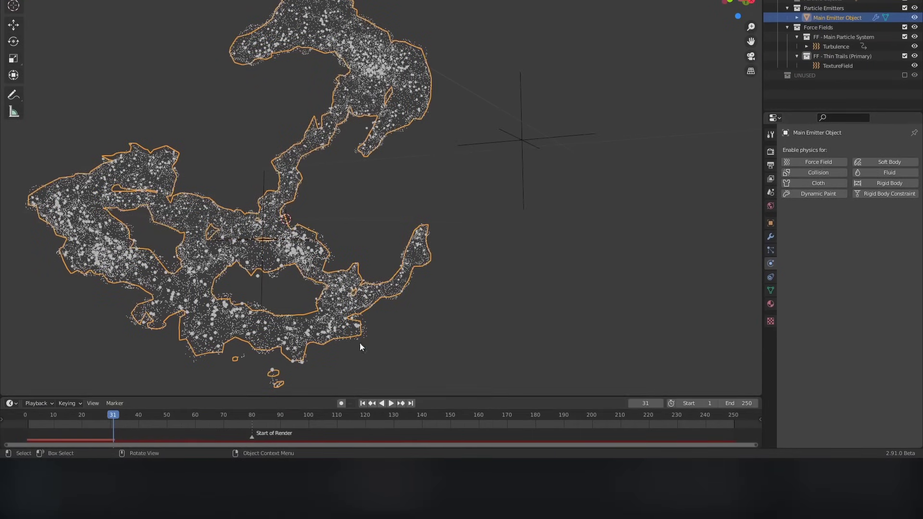
click(770, 250)
click(858, 275)
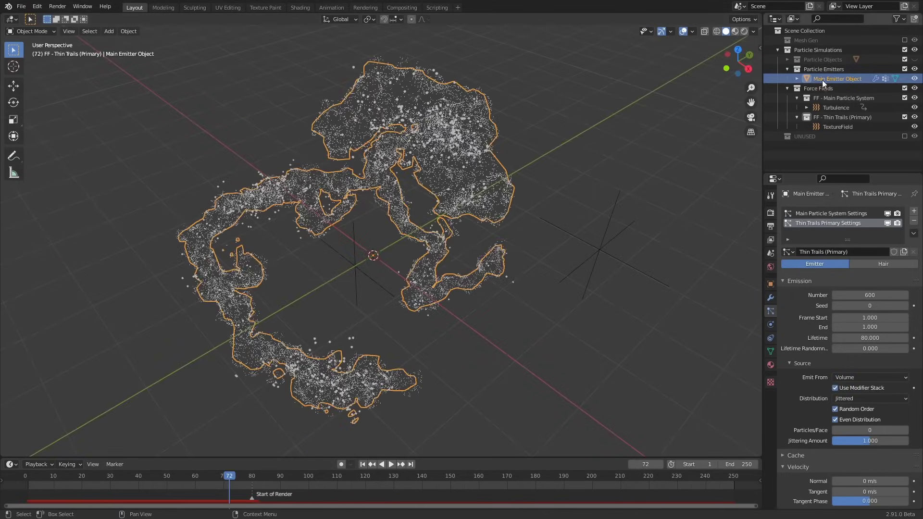
Hide the main particle system in the viewport and add a cone to the Particle Emitters collection
click(821, 68)
middle_drag(495, 334, 511, 314)
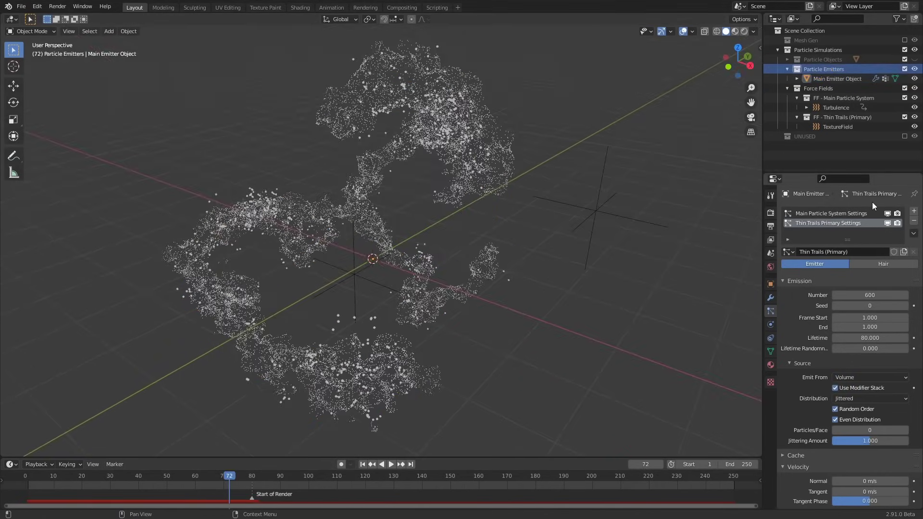
click(889, 214)
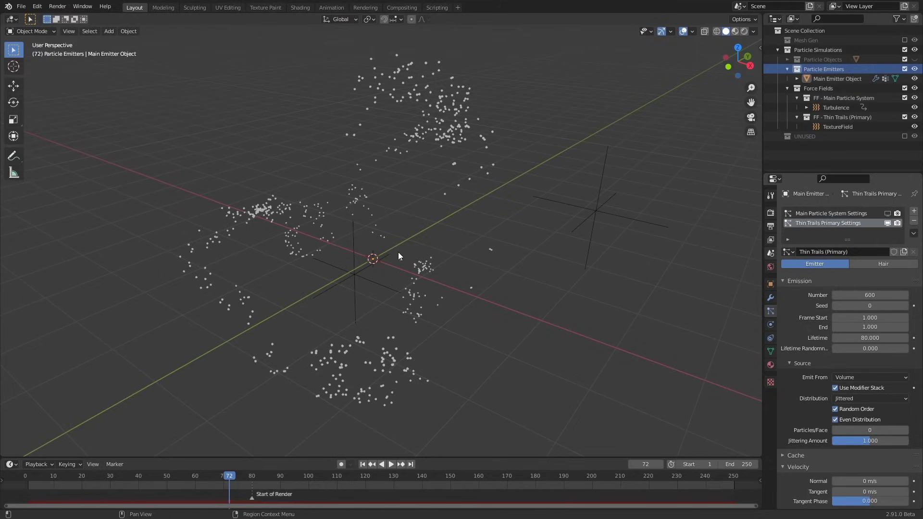
key(shift+a)
click(428, 147)
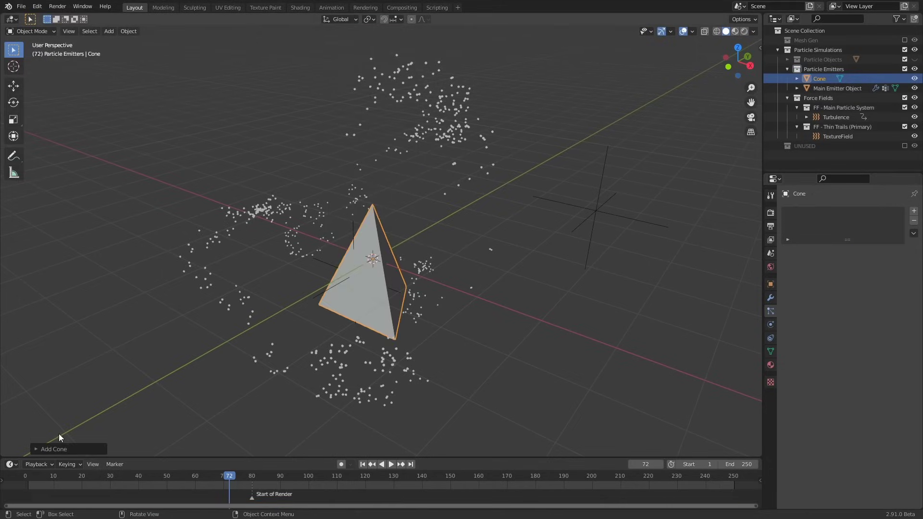
Scale the cone's mesh narrower in edit mode along X and Y only, keeping its height
middle_drag(389, 335, 383, 308)
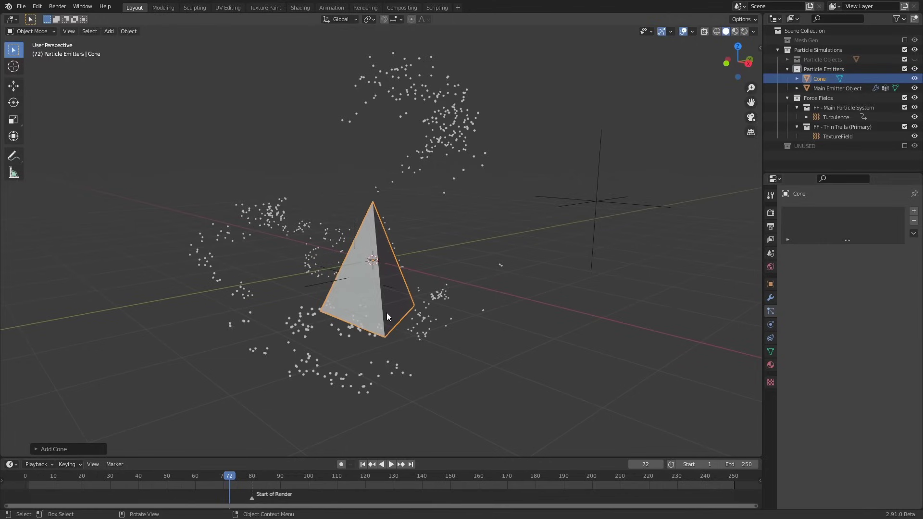
key(Tab)
key(s)
key(shift+z)
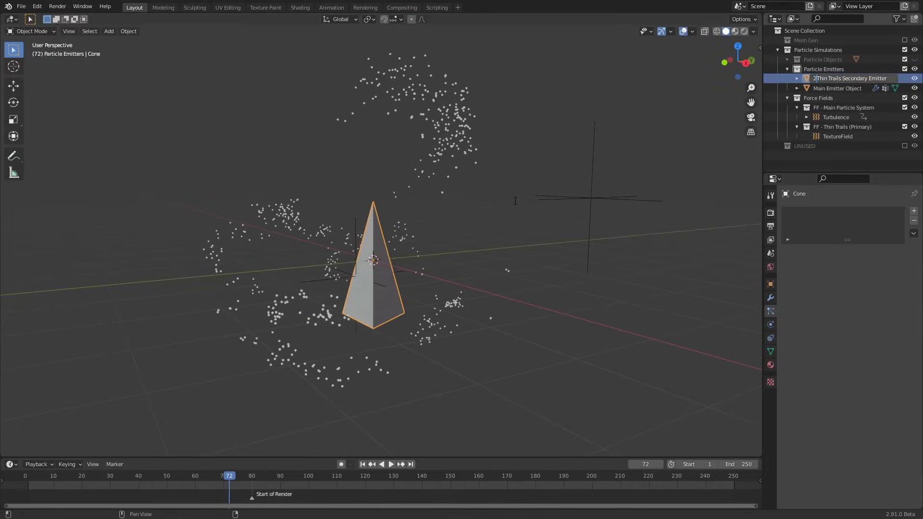
Name the cone "2. Thin Trails Secondary Emitter" and the main emitter "1. Main Emitter Object"
text(2.)
key(Return)
double_click(817, 88)
key(Home)
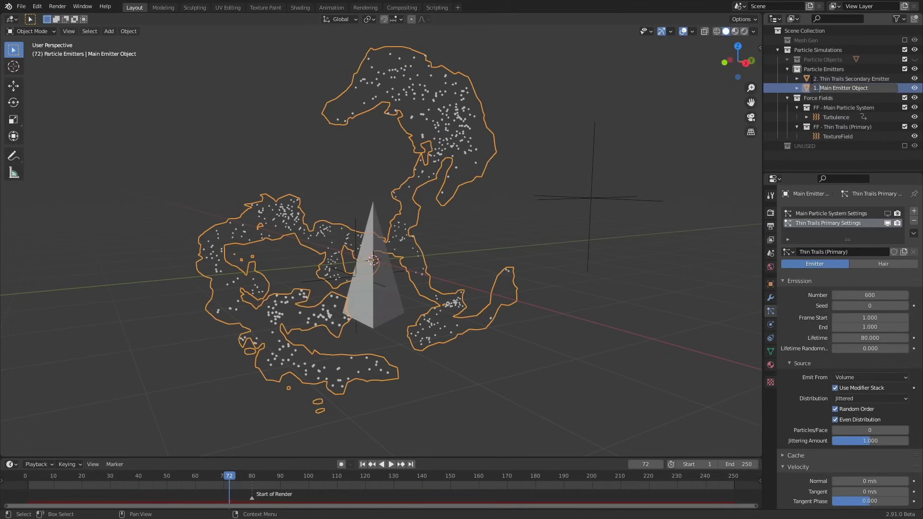
text(1.)
key(Return)
Rename the main emitter's particle systems "1. Main Particle System Settings" and "2. Thin Trails Primary Settings"
click(798, 214)
text(1.)
key(Return)
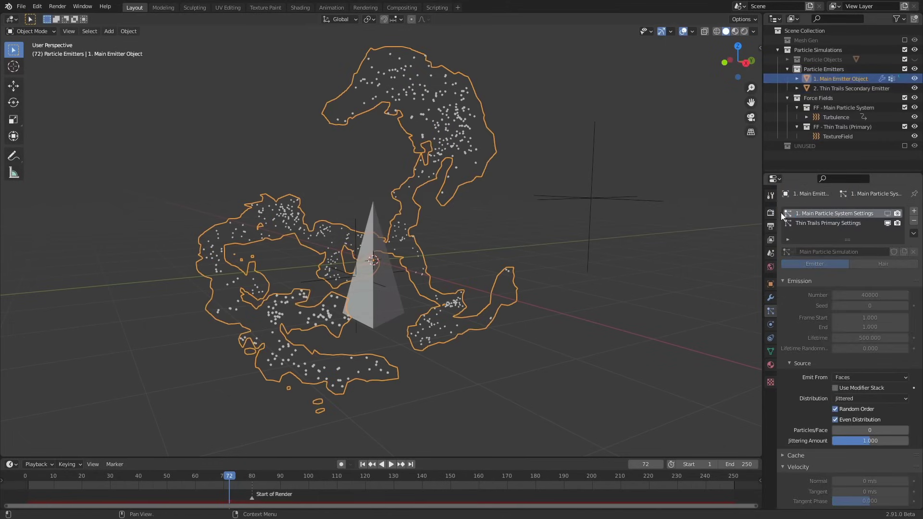
click(799, 224)
text(2.)
key(Return)
Add a Particle Instance modifier to the secondary emitter, using 1. Main Emitter Object and its 2. Thin Trails Primary Settings system
click(821, 89)
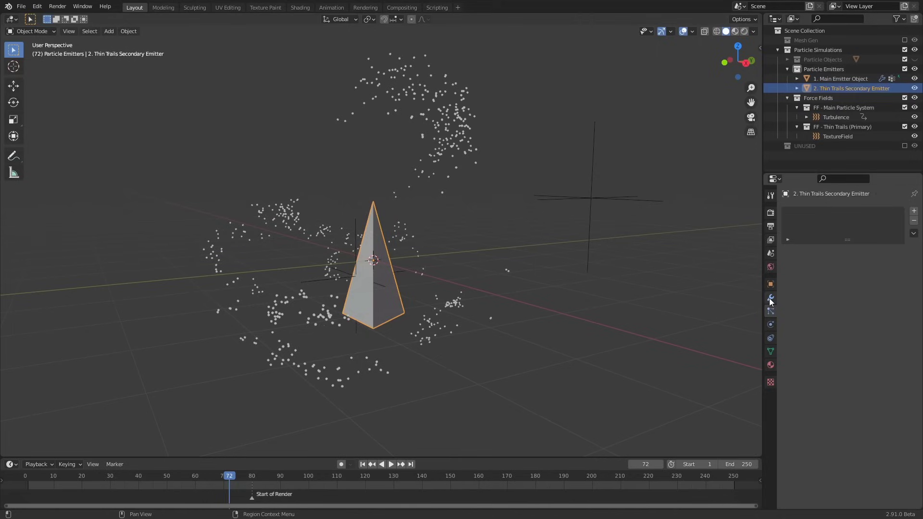
click(770, 298)
click(816, 194)
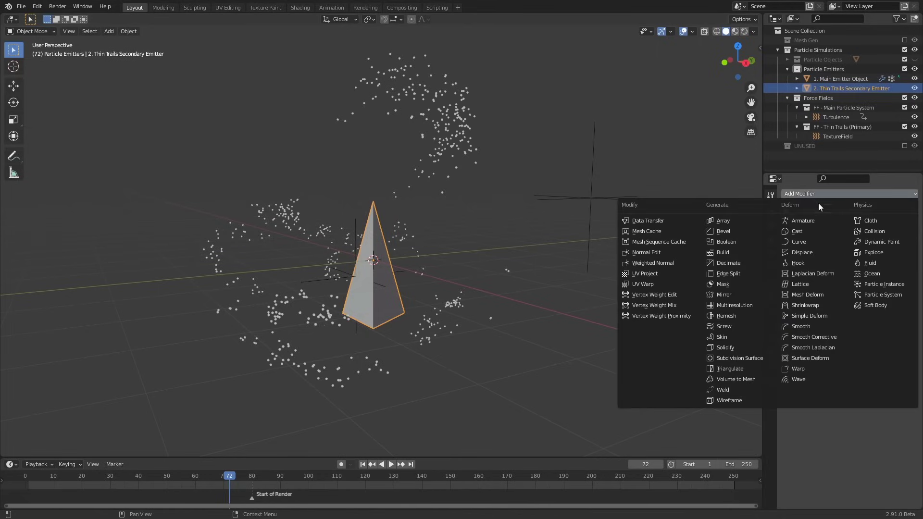
click(879, 284)
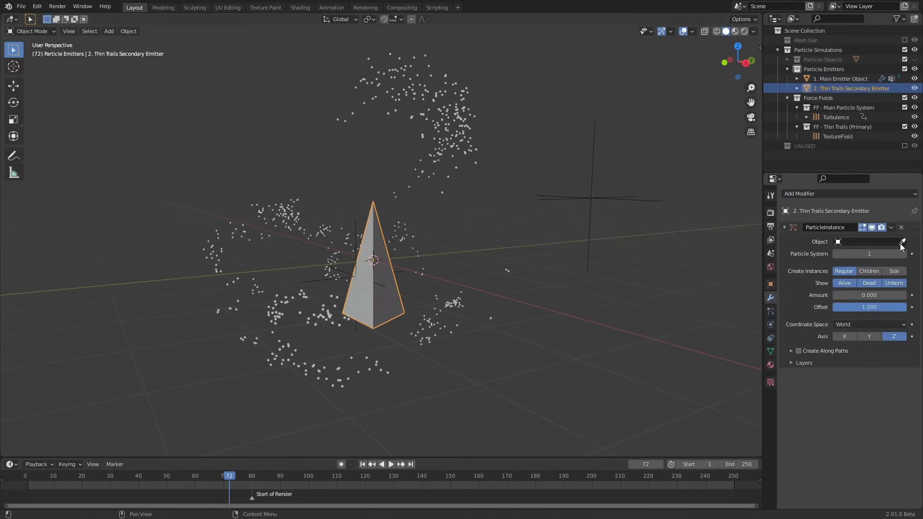
click(480, 131)
click(864, 257)
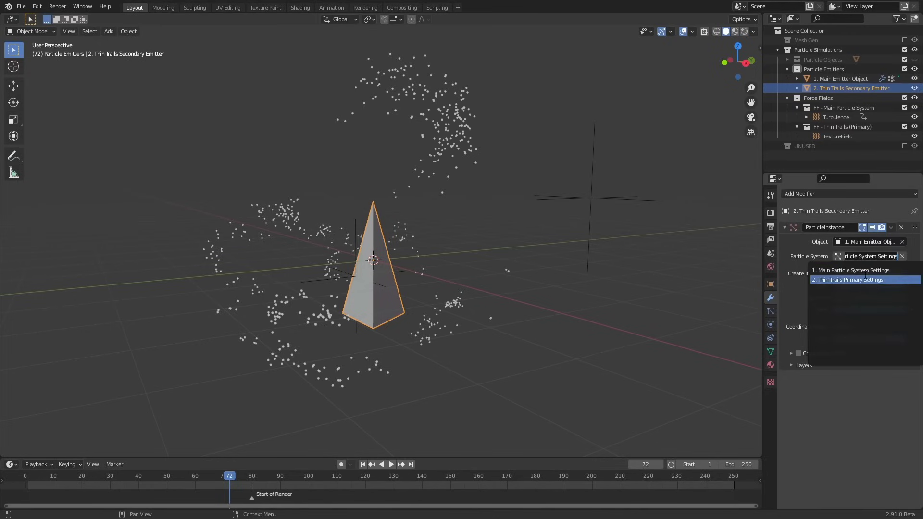
click(858, 280)
Set the Particle Instance amount to 1, enable Size for the instances, and check the result in playback
drag(857, 298, 906, 297)
click(893, 274)
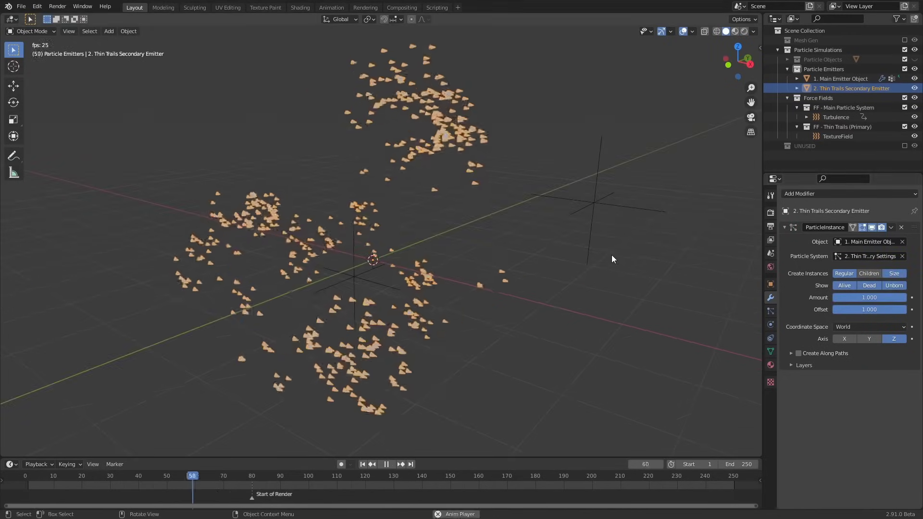
key(Escape)
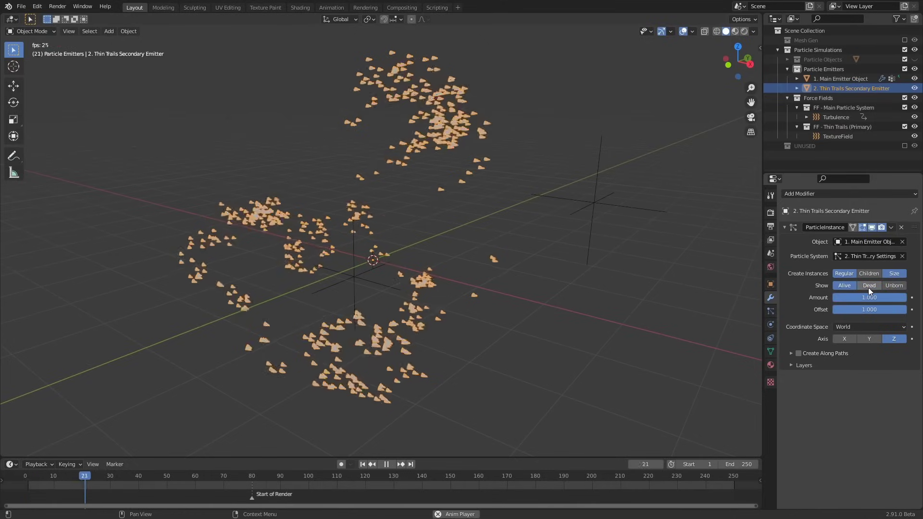
Try showing dead particles in the secondary emitter's Particle Instance modifier
key(space)
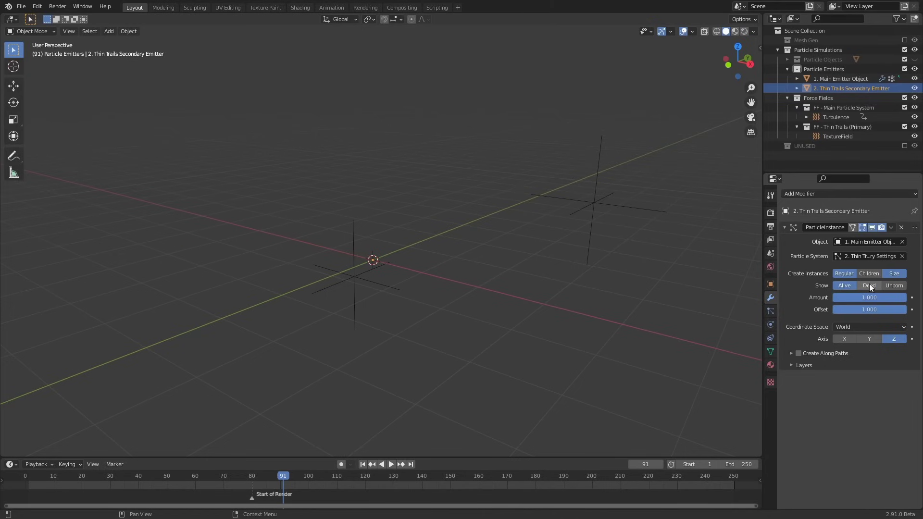
click(869, 285)
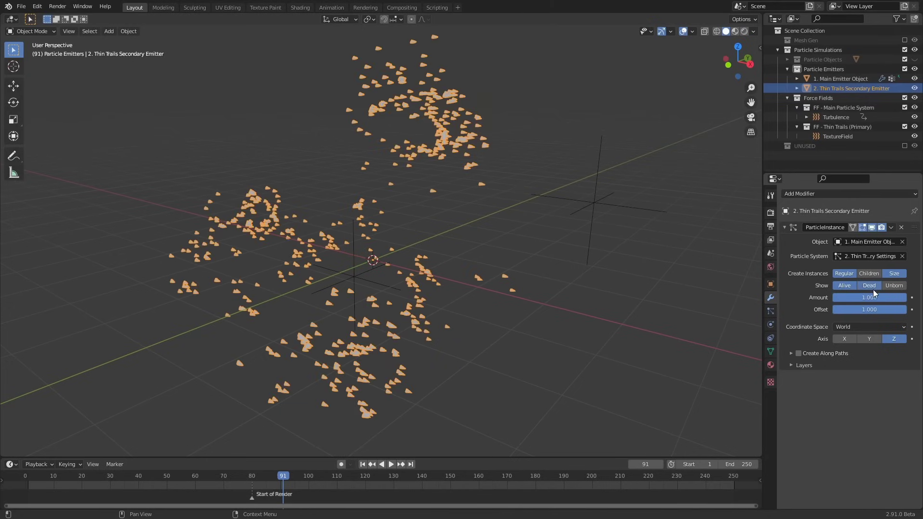
click(868, 285)
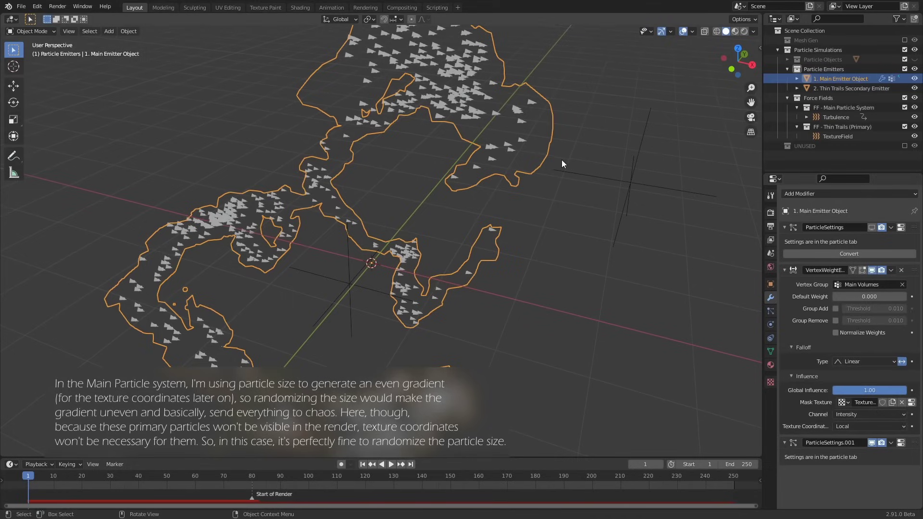
Set the Scale Randomness of the main emitter's 2. Thin Trails Primary Settings particle system to 0.450
click(771, 310)
scroll(808, 299, down, 6)
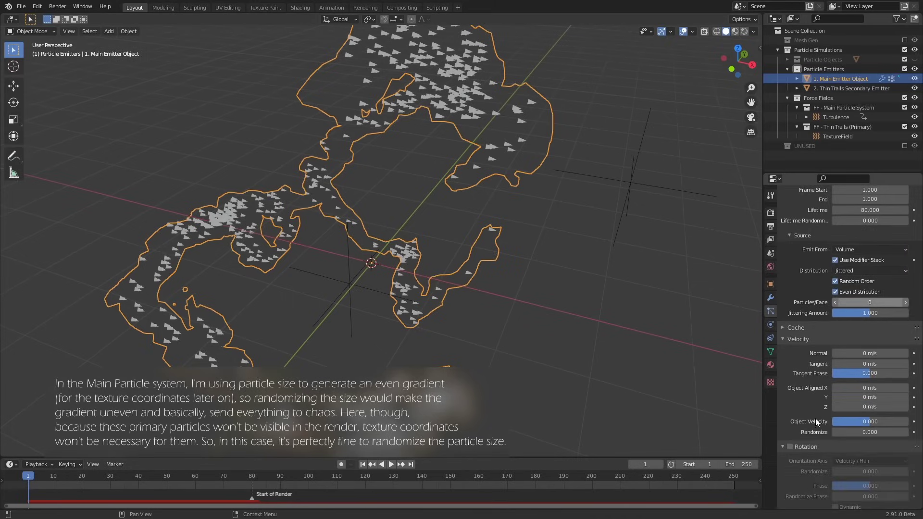
scroll(816, 421, down, 10)
scroll(836, 435, down, 2)
drag(840, 425, 880, 429)
Enable Rotation for the thin trails primary particles, randomize their orientation and phase, turn on Dynamic, and check the result in playback
scroll(826, 322, up, 5)
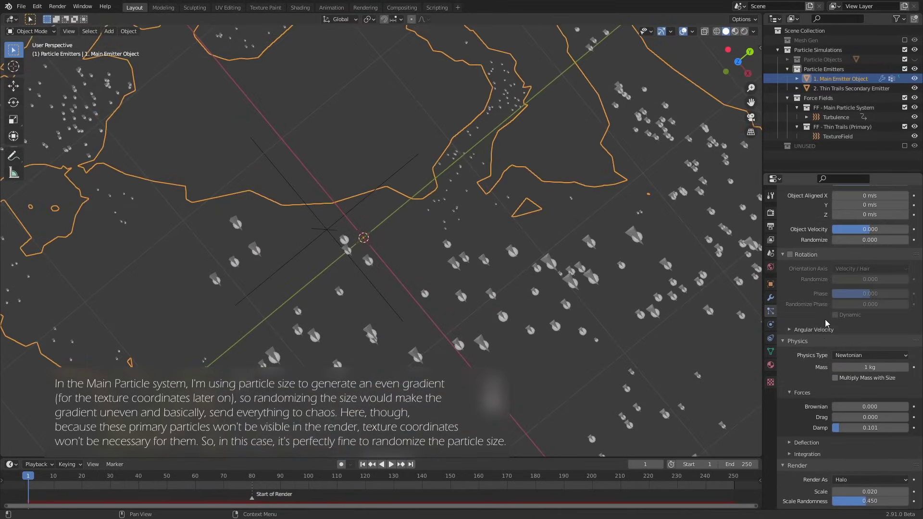
click(790, 254)
drag(845, 278, 891, 299)
click(851, 313)
mouse_move(709, 289)
middle_down()
mouse_move(702, 259)
mouse_move(700, 292)
middle_up()
scroll(701, 293, down, 3)
key(space)
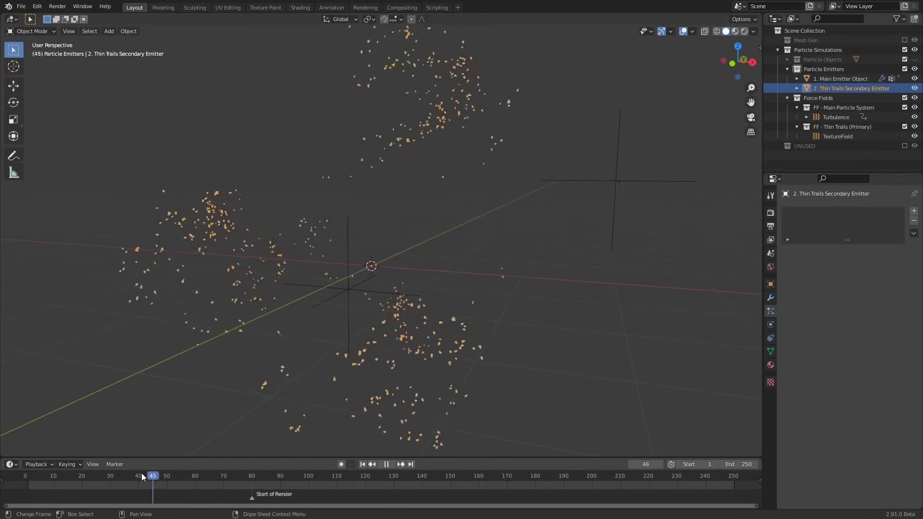
key(Escape)
Name the main emitter's 2. Thin Trails Primary Settings cache "Thin Trails Primary" and bake it
click(247, 364)
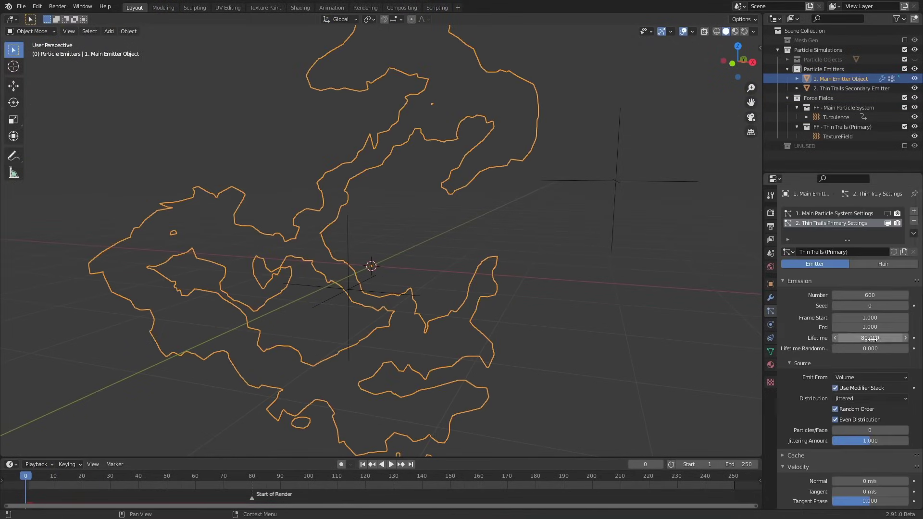
scroll(819, 379, down, 5)
click(807, 461)
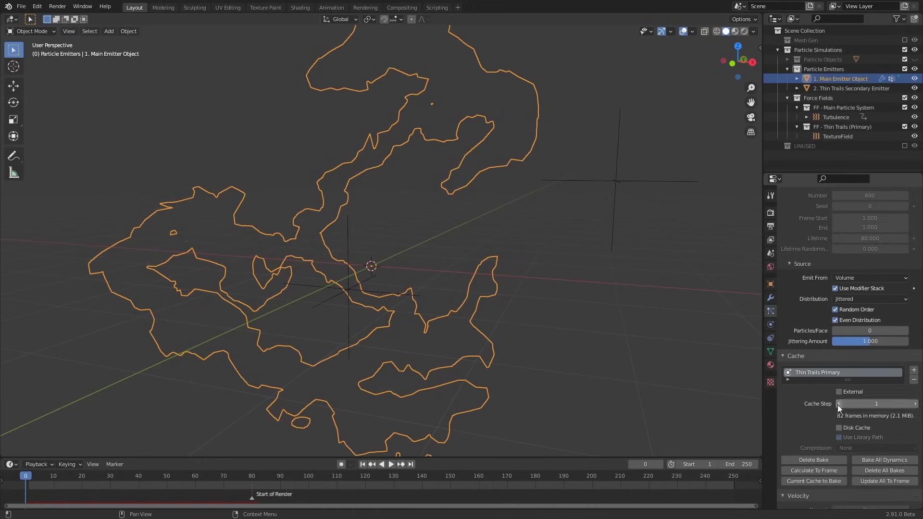
Add a particle system to the secondary emitter, enable Use Modifier Stack for its emission source, and check the emission in playback
click(391, 464)
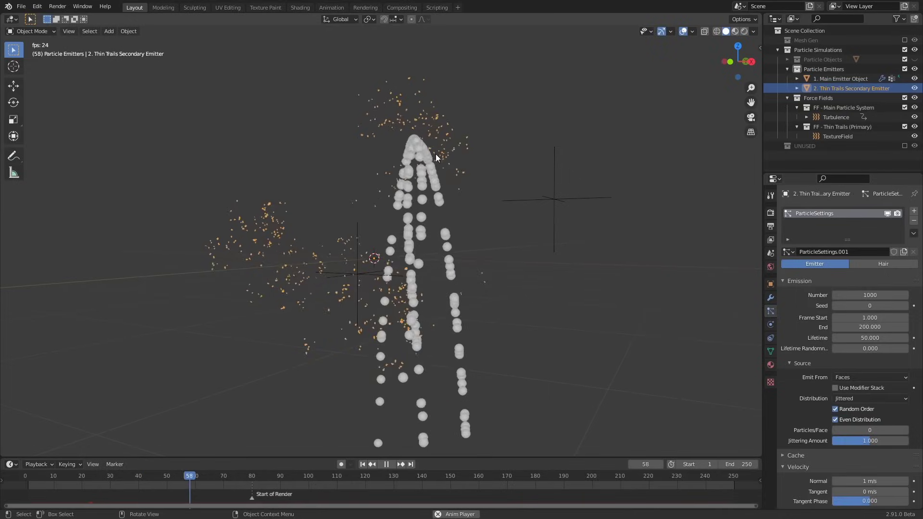
key(space)
click(769, 299)
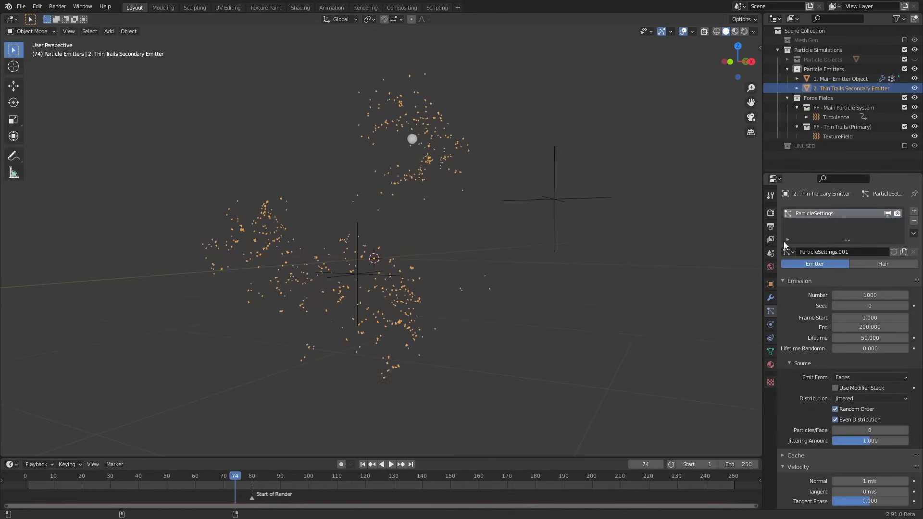
key(shift+Left)
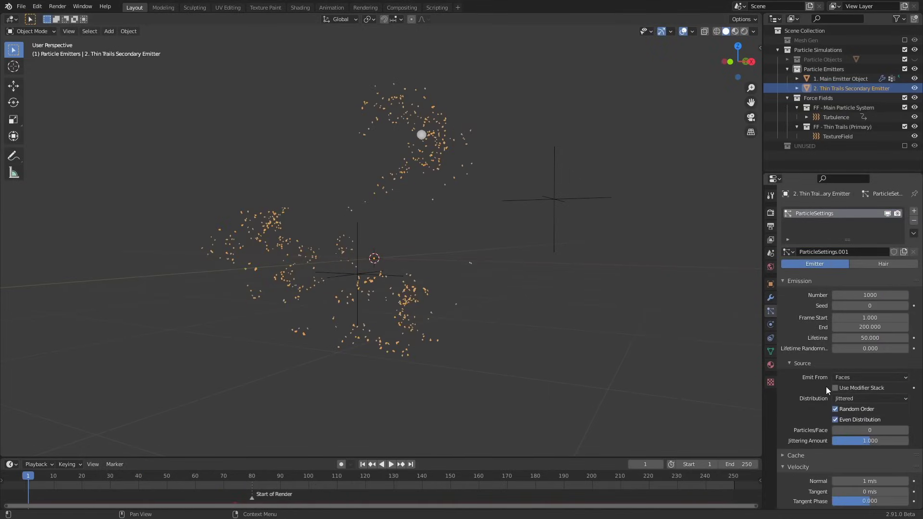
key(space)
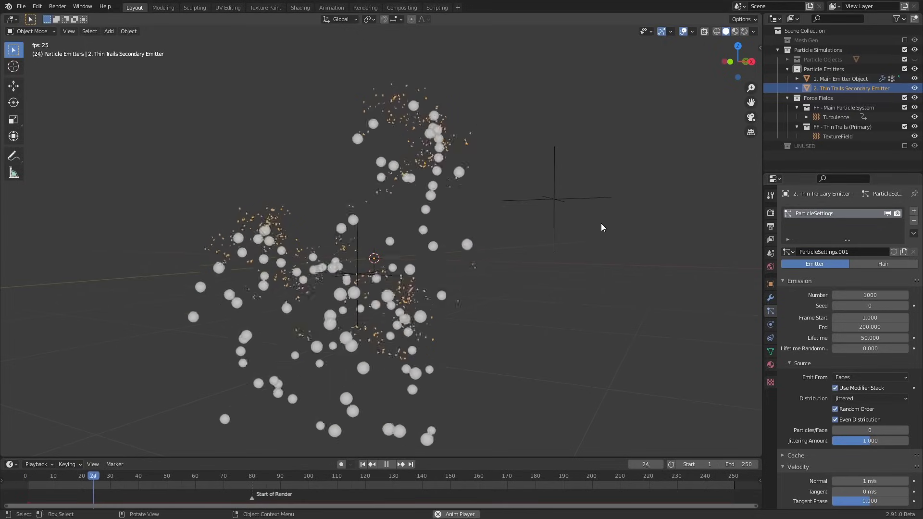
key(Escape)
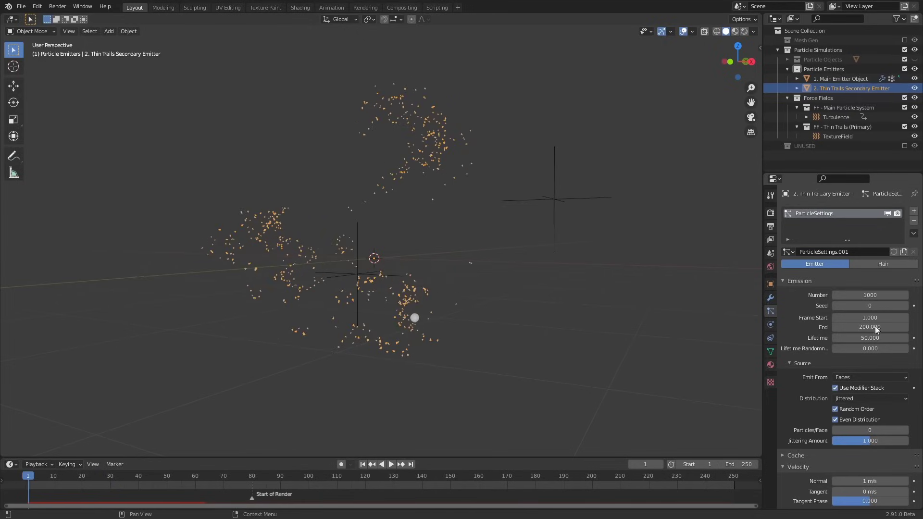
Set the secondary emitter particles' normal velocity to 0 m/s and their gravity field weight to 0
scroll(865, 332, down, 5)
key(Return)
scroll(861, 342, down, 15)
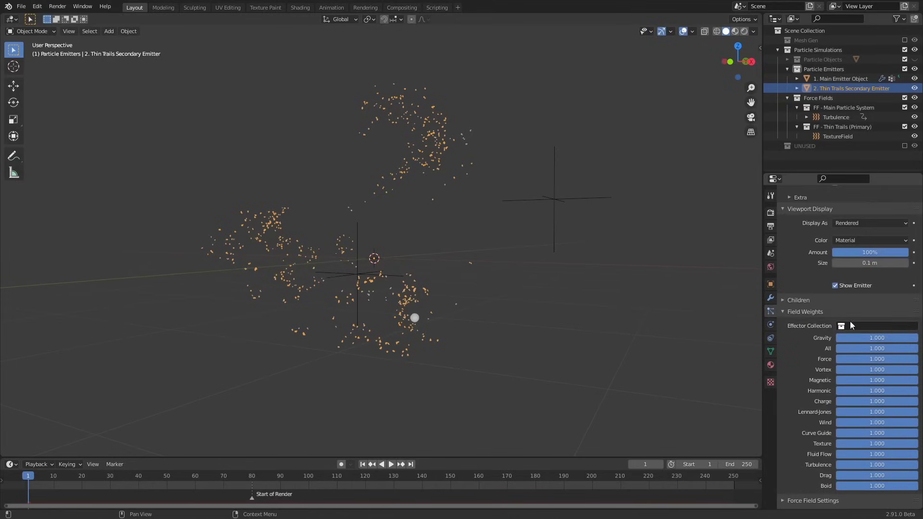
drag(840, 339, 766, 342)
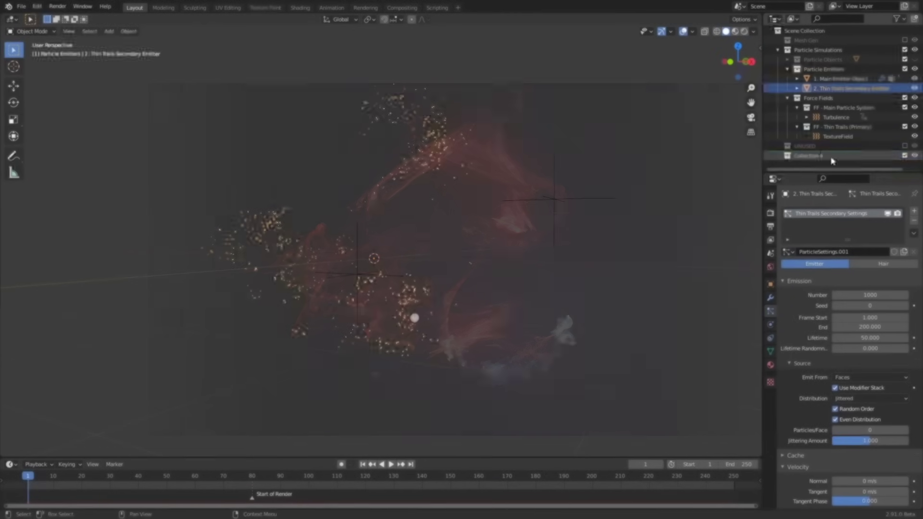
Name the new collection "FF - Thin Trails (Secondary)" and move it into the Force Fields collection
text(FF)
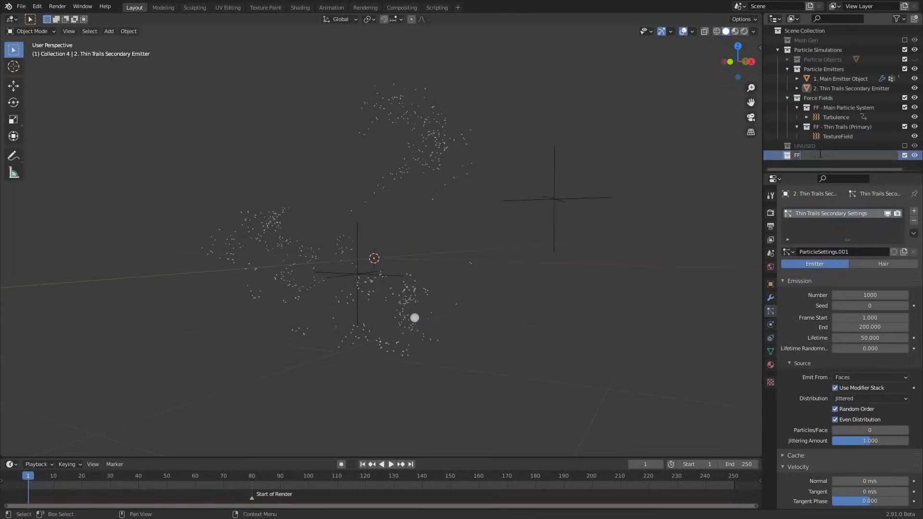
text(()
key(Return)
drag(820, 156, 825, 99)
Assign FF - Thin Trails (Secondary) as the effector collection and set the emission to 10000 particles ending at frame 80
scroll(862, 379, down, 15)
click(861, 381)
scroll(852, 288, up, 15)
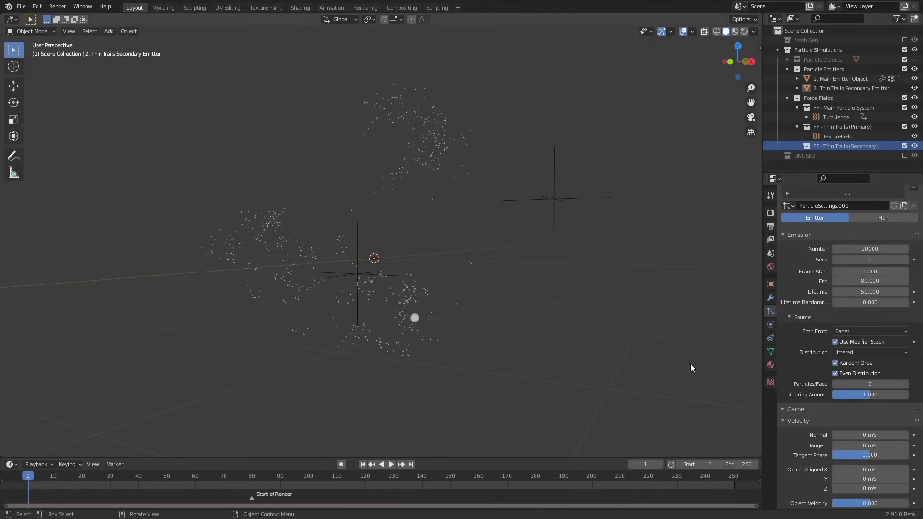
key(Return)
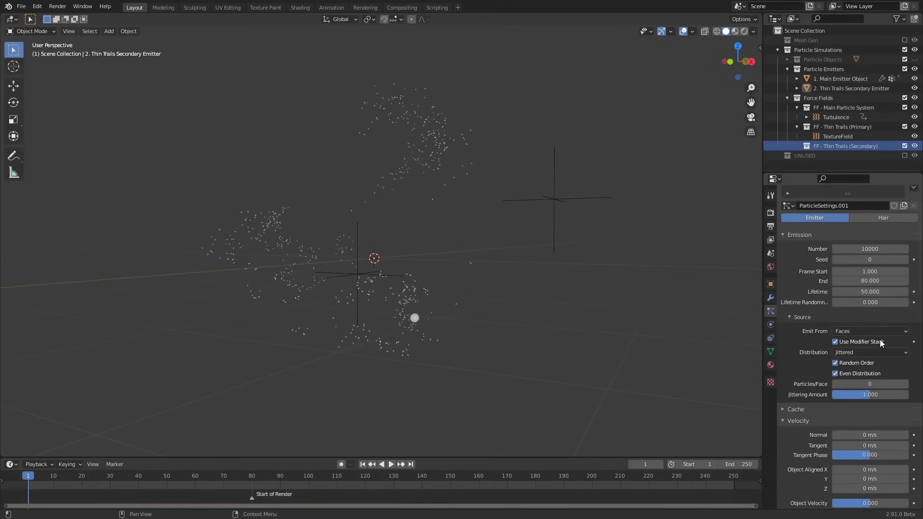
key(Return)
Set the particles' viewport display size to 0.01 m and the emission to 50000 particles, end frame 79 and lifetime 100
scroll(898, 340, down, 10)
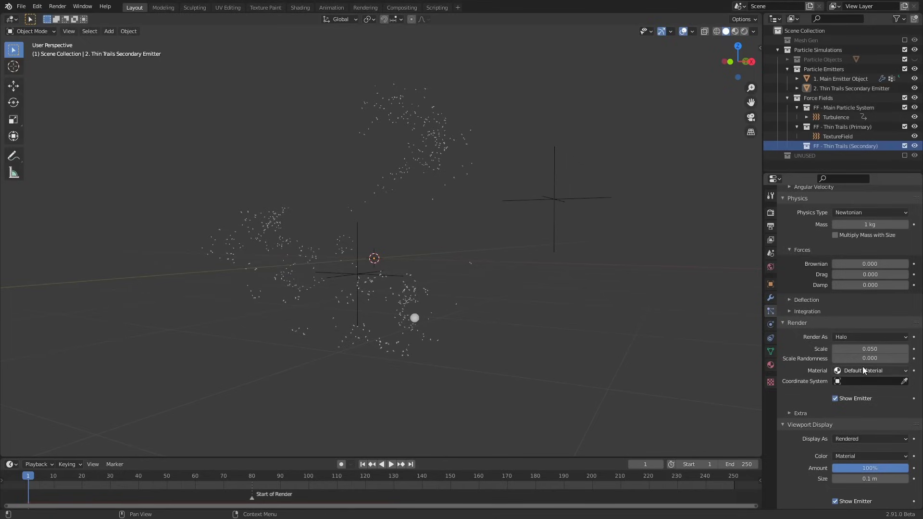
scroll(865, 371, down, 5)
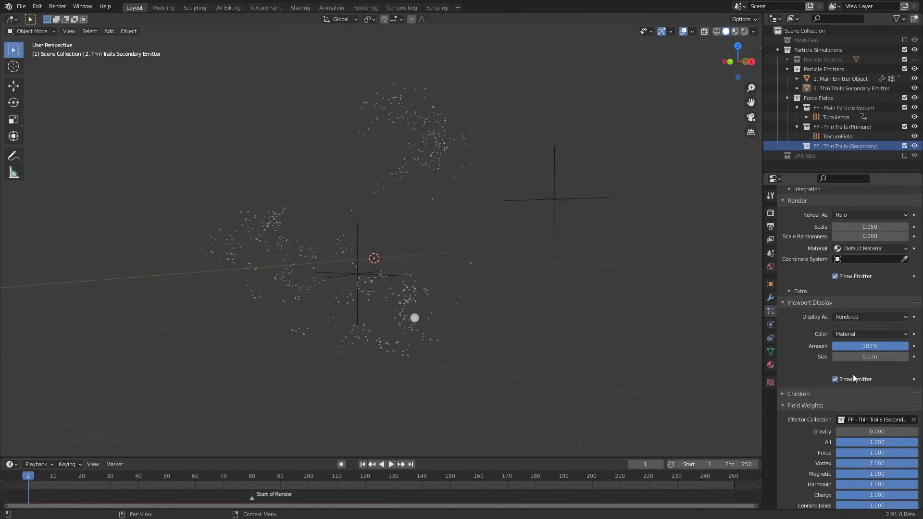
key(space)
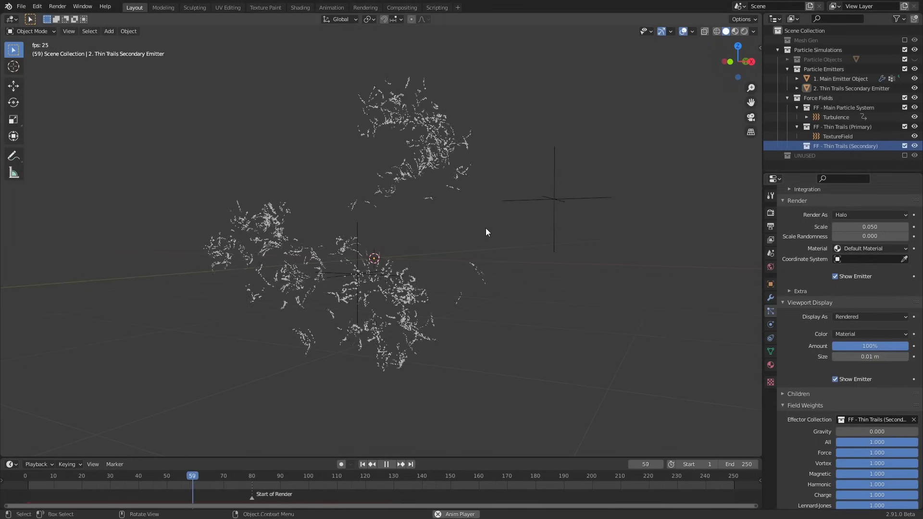
key(Escape)
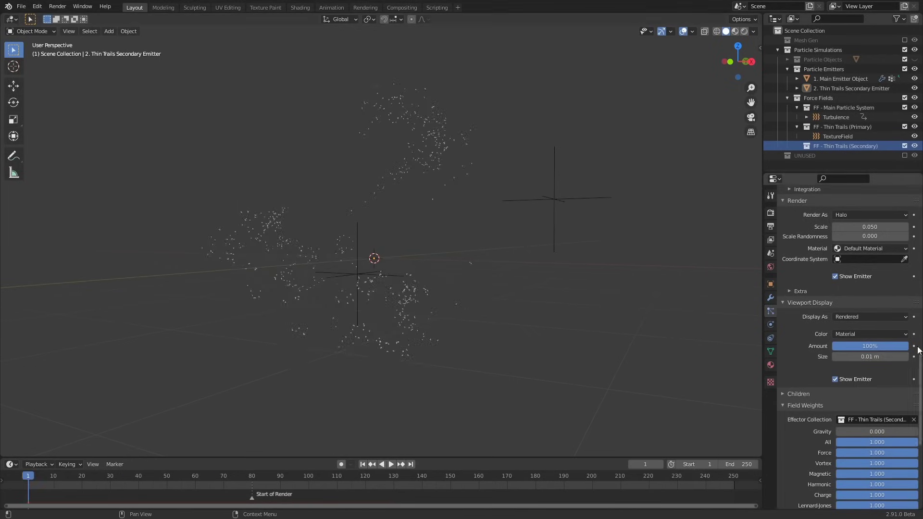
scroll(891, 352, up, 5)
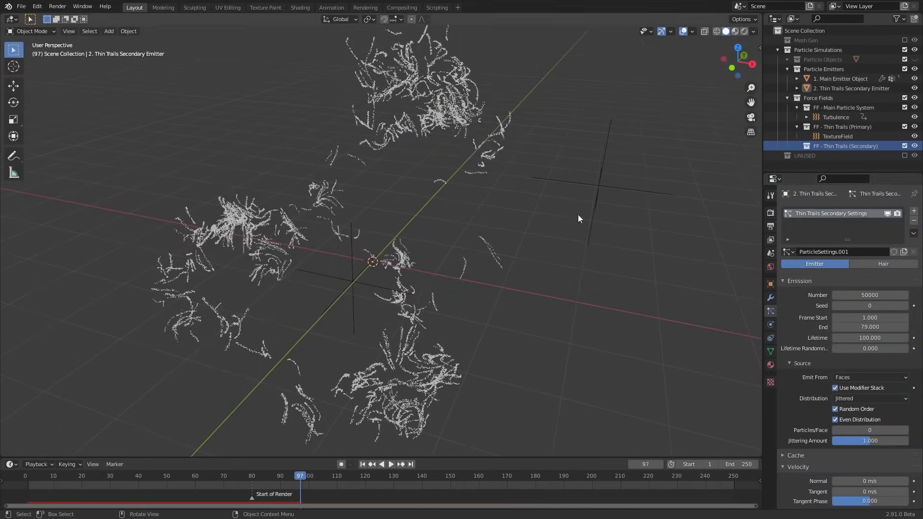
Add a cone mesh with its vertex count reduced to three, forming a tetrahedron
click(787, 60)
key(shift+a)
mouse_move(437, 248)
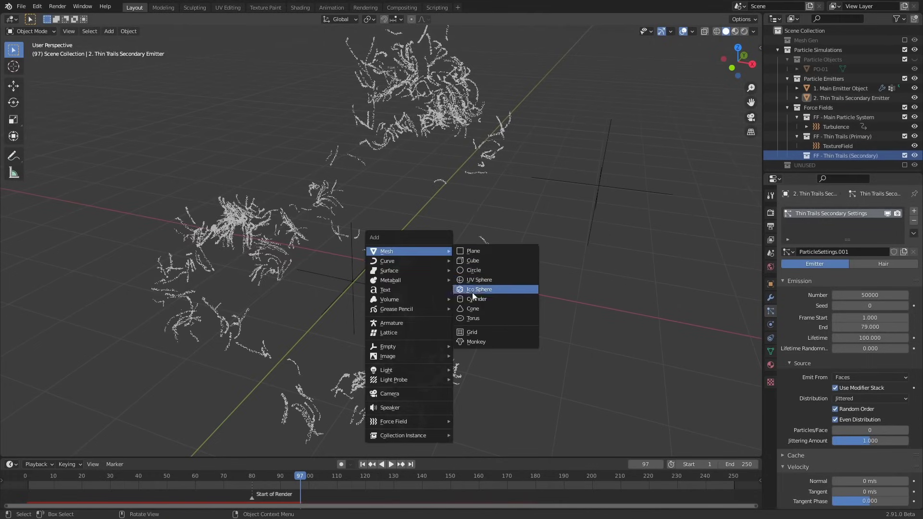
click(477, 308)
click(61, 450)
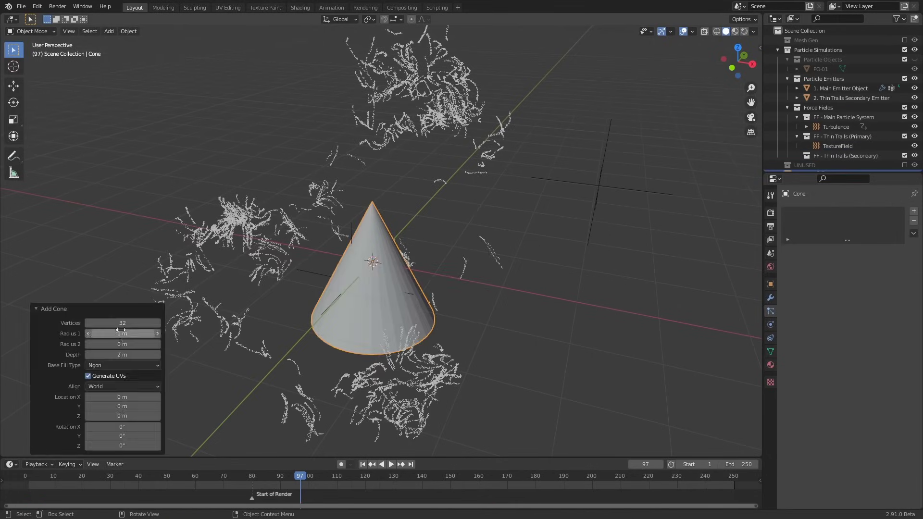
drag(124, 322, 88, 323)
click(64, 310)
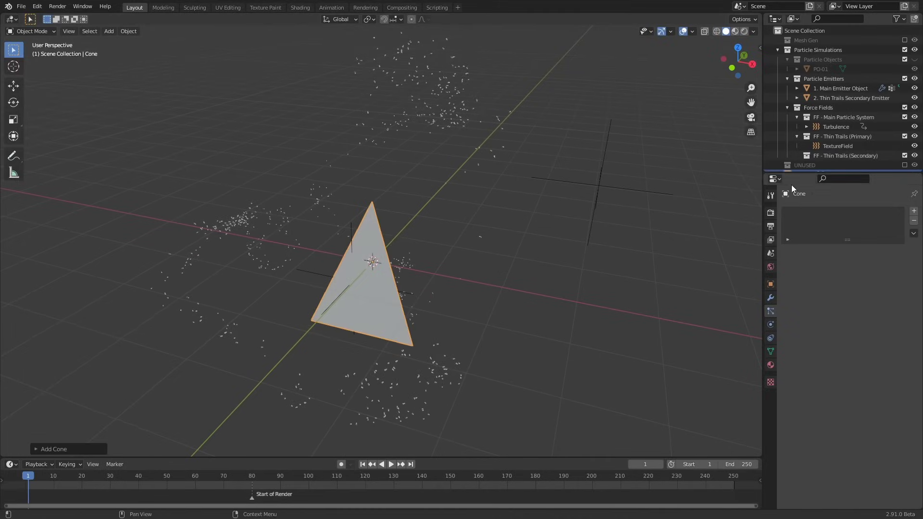
Rename the cone as PO-02 and move it into the Particle Objects collection
scroll(837, 120, down, 1)
double_click(788, 162)
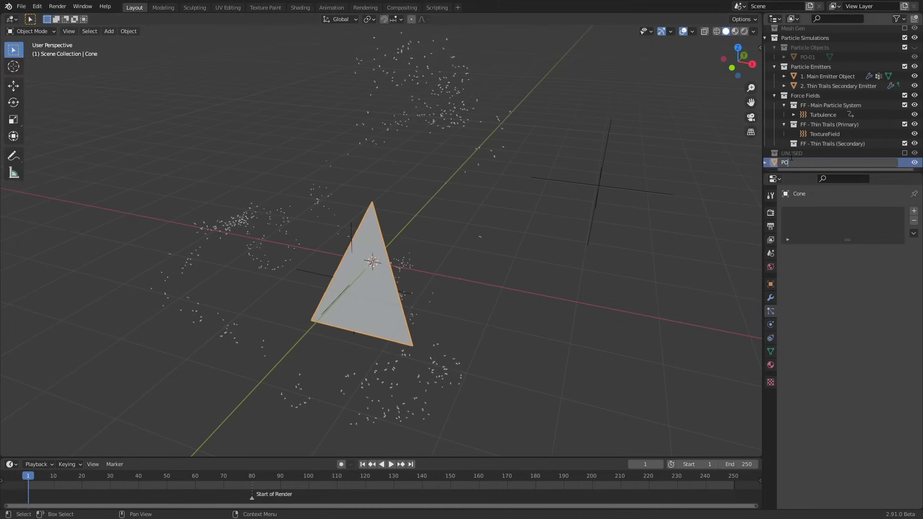
text(PO-02)
key(Return)
drag(789, 163, 809, 48)
Render the Thin Trails Secondary Emitter's particles as objects using PO-02 as the instance object, and preview the animation
click(827, 86)
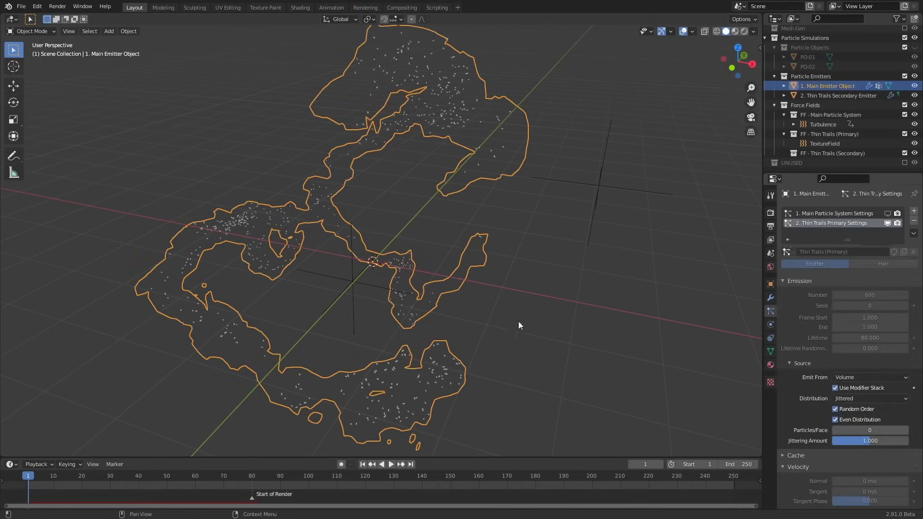
click(838, 96)
scroll(866, 370, down, 15)
click(867, 368)
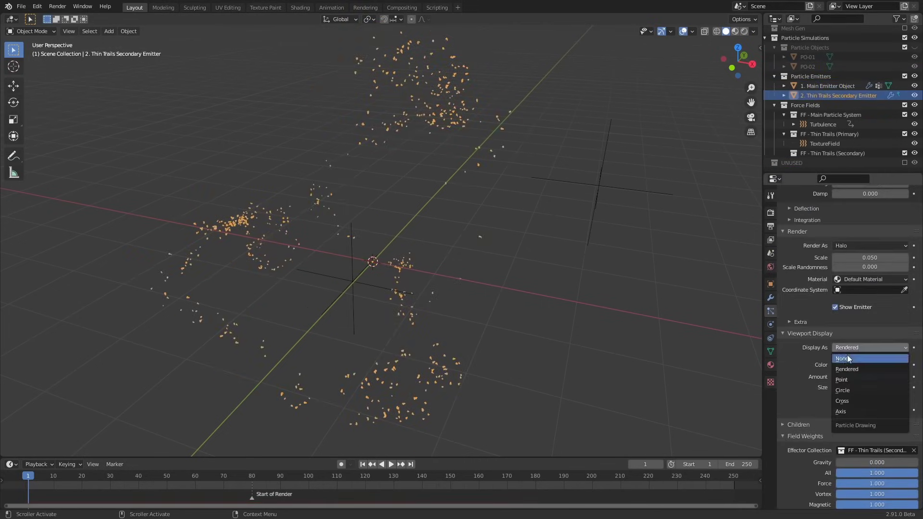
click(848, 245)
click(851, 290)
click(856, 316)
text(po)
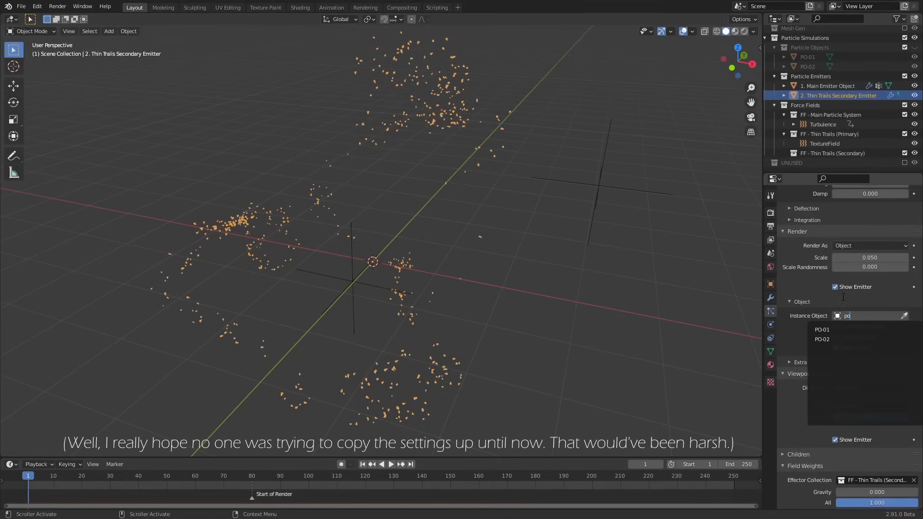
click(844, 339)
key(space)
key(space)
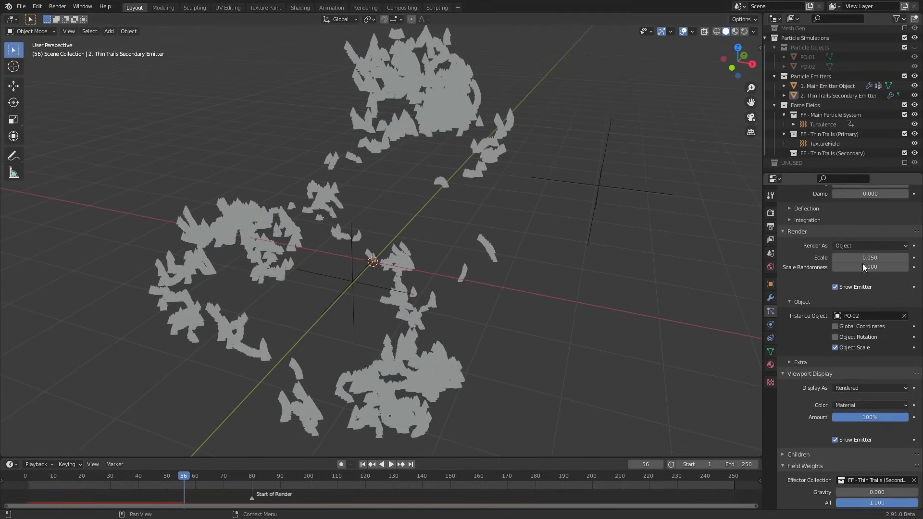
Enable dynamic particle rotation with Randomize 0.528 and Randomize Phase 1.043, and play the animation
scroll(836, 280, up, 14)
click(789, 304)
drag(865, 331, 901, 331)
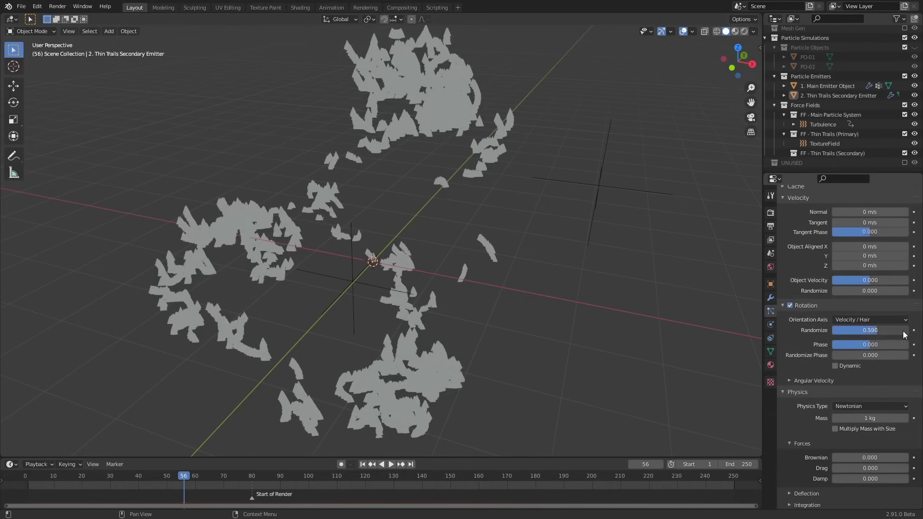
key(space)
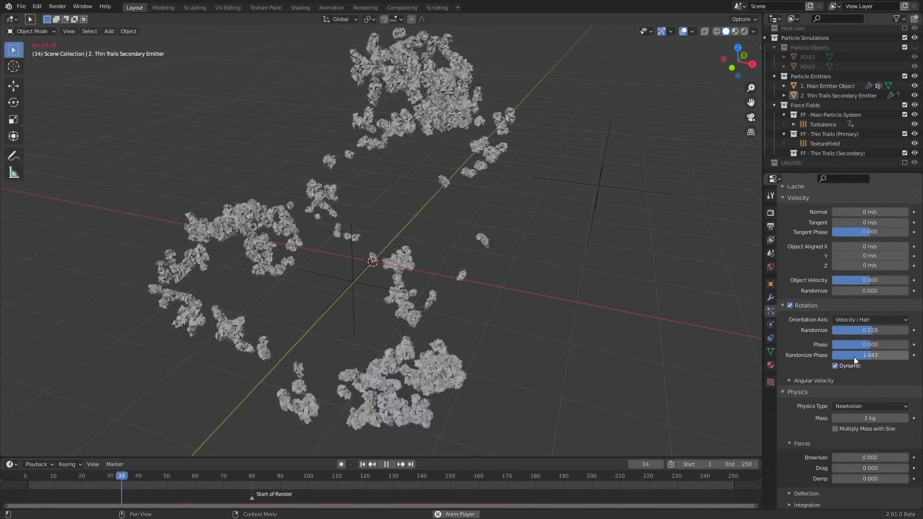
key(space)
Try to bake the Thin Trails Secondary Simulation cache
middle_drag(619, 238, 654, 327)
scroll(836, 331, up, 3)
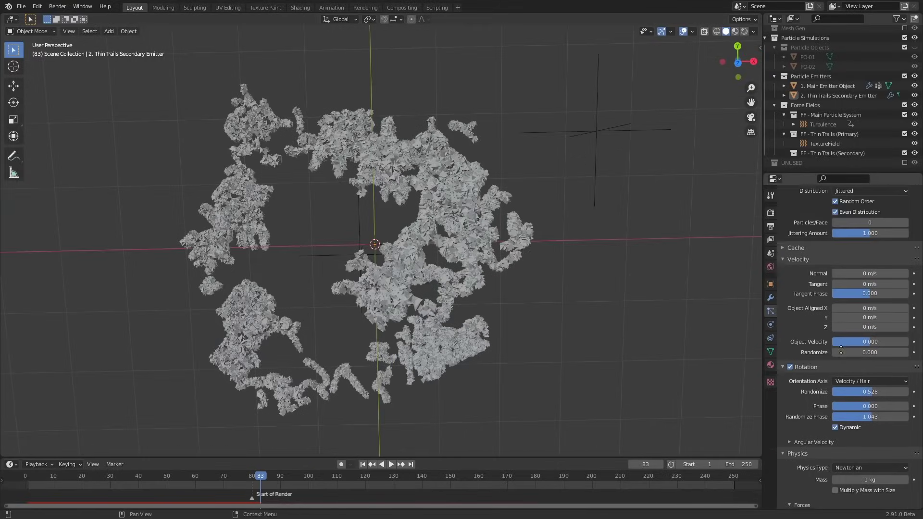
click(816, 250)
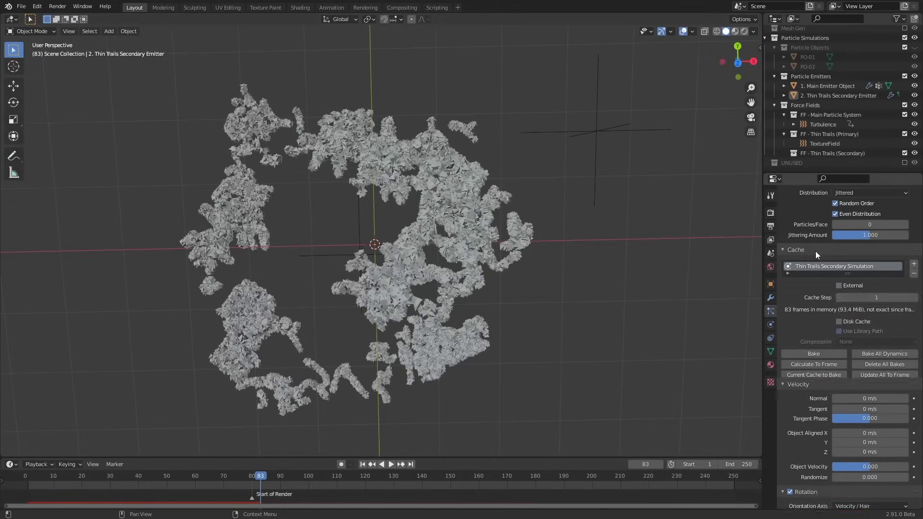
click(823, 352)
key(Escape)
Move the animation to frame 71 and examine the particle trails from several angles
middle_drag(624, 377, 606, 310)
drag(260, 483, 259, 487)
middle_drag(386, 332, 403, 375)
middle_drag(519, 284, 495, 278)
click(227, 476)
middle_drag(589, 284, 620, 262)
Enable the Size influence at 1.000 for the secondary emitter's particle texture
click(771, 383)
scroll(855, 346, down, 8)
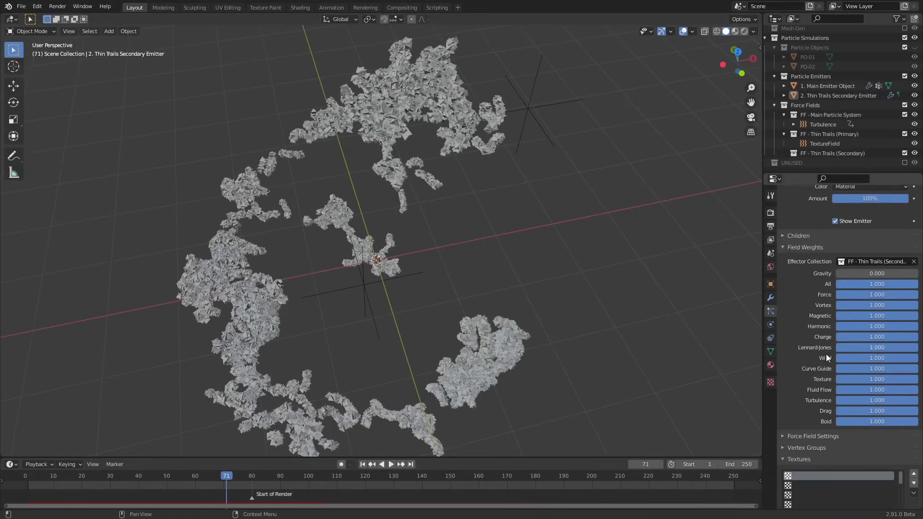
scroll(879, 349, up, 4)
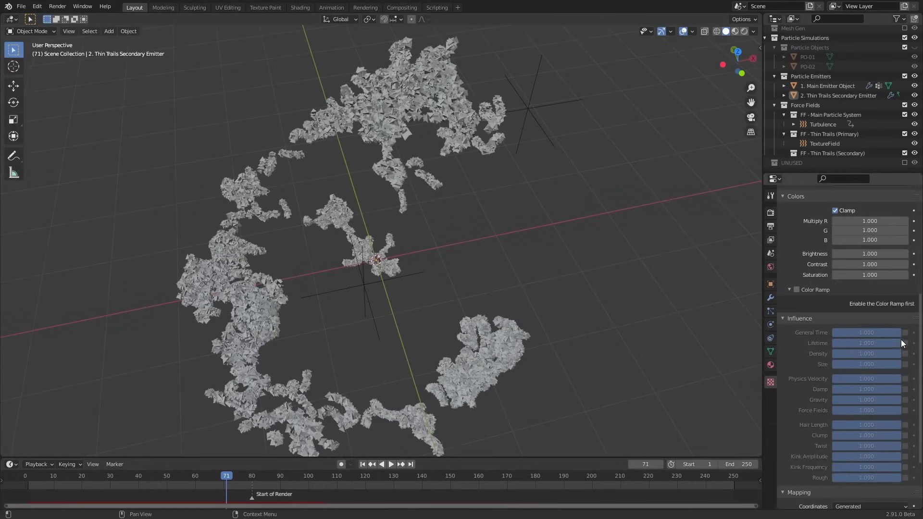
click(905, 364)
middle_drag(736, 361, 720, 388)
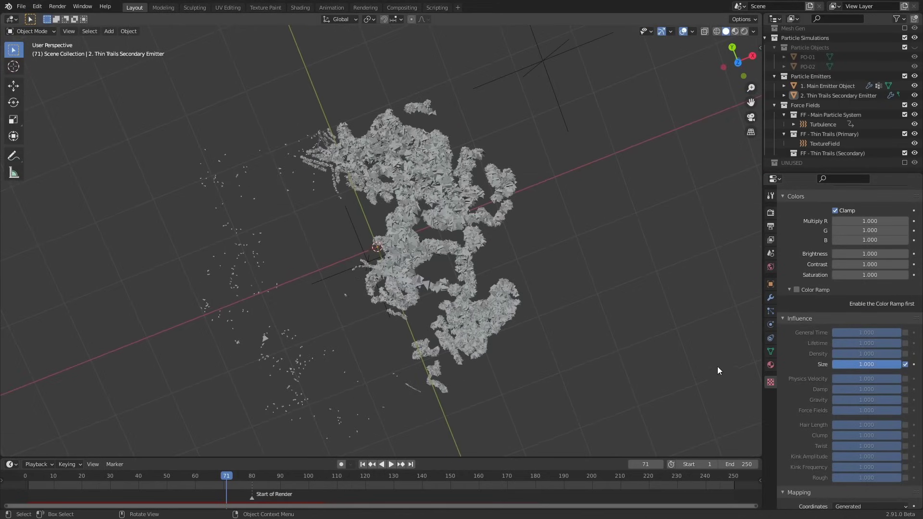
Hide the main emitter object and inspect the secondary emitter's particles and mesh from the top view
click(516, 291)
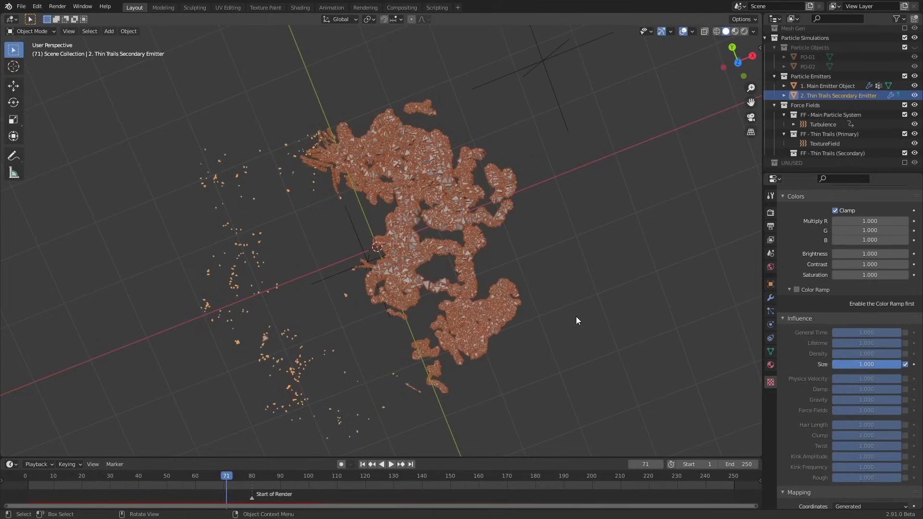
click(593, 317)
middle_drag(593, 317, 602, 321)
click(914, 86)
mouse_move(663, 259)
middle_down()
mouse_move(685, 234)
mouse_move(681, 216)
mouse_move(664, 278)
middle_up()
key(KP_7)
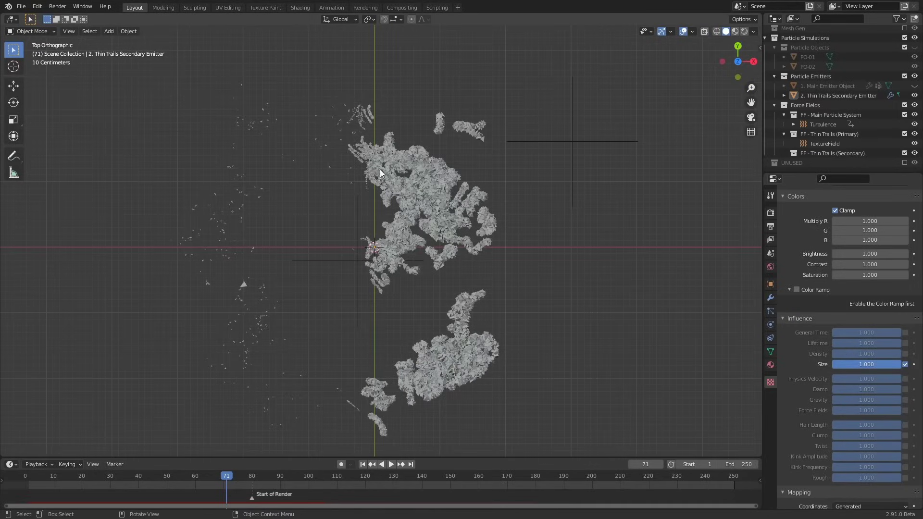
click(376, 114)
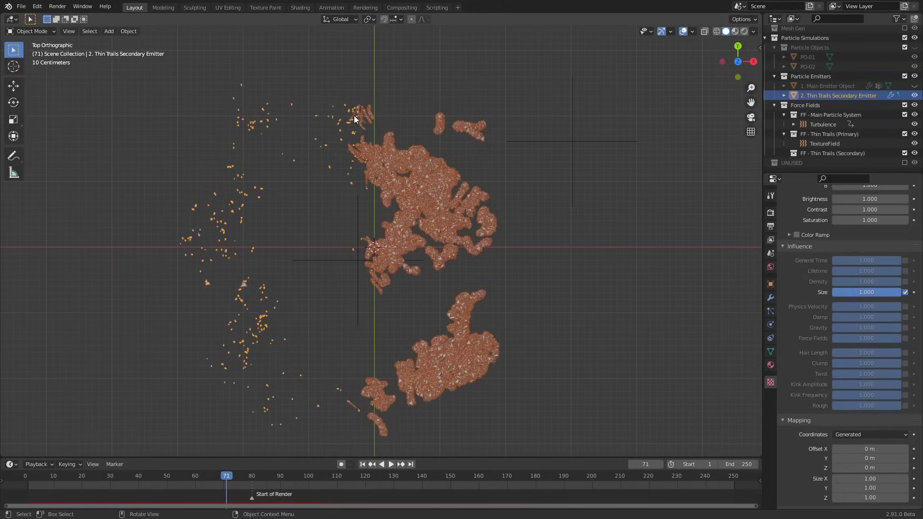
key(Tab)
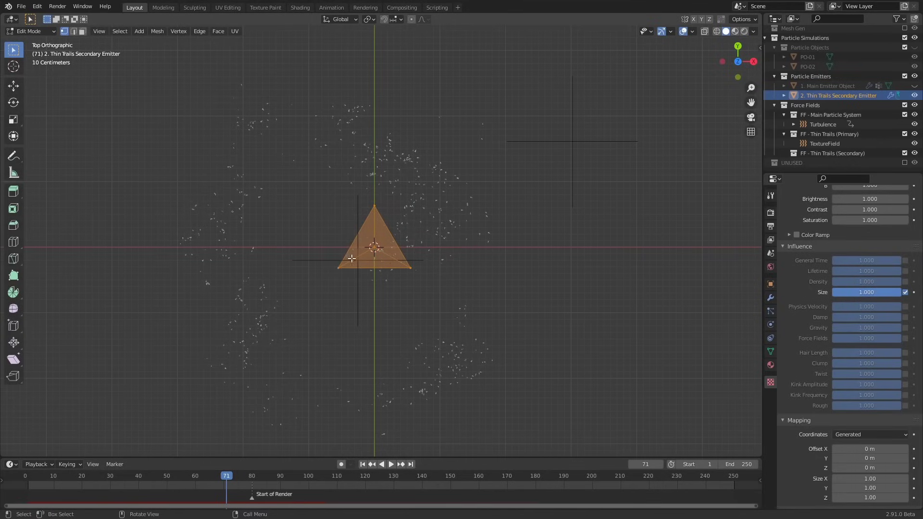
key(Tab)
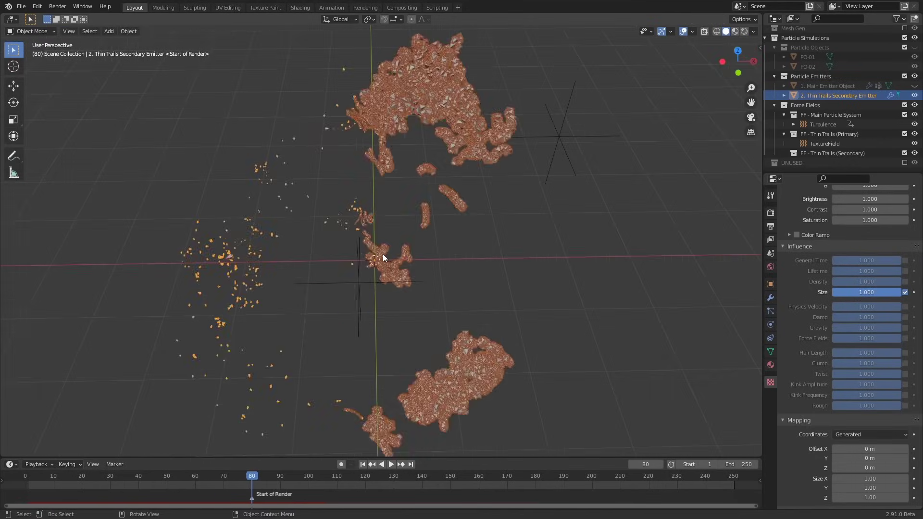
Duplicate the apex vertex of the secondary emitter's mesh about 2 m higher and check the particle sizes from above
key(Tab)
click(387, 251)
middle_drag(387, 251, 443, 264)
scroll(447, 239, down, 4)
key(shift+d)
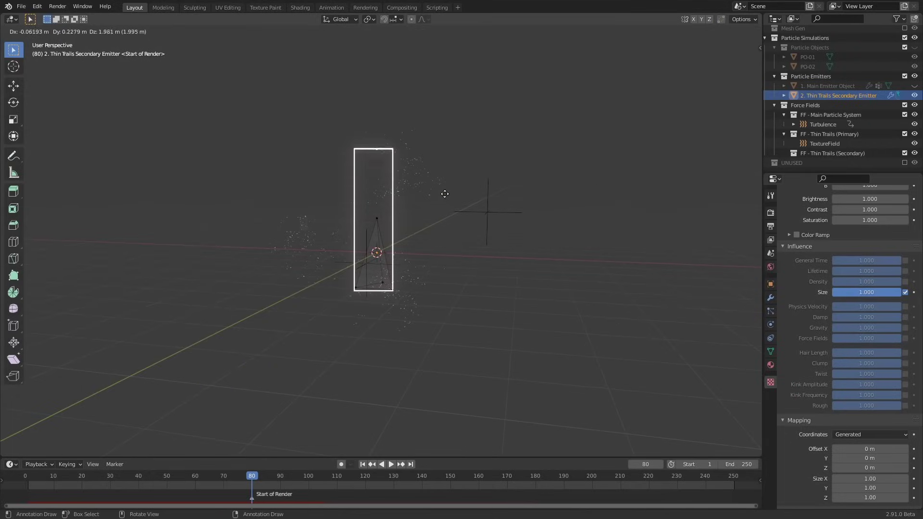
click(523, 192)
key(Tab)
middle_drag(520, 222, 536, 306)
key(KP_7)
key(alt+a)
scroll(433, 221, up, 4)
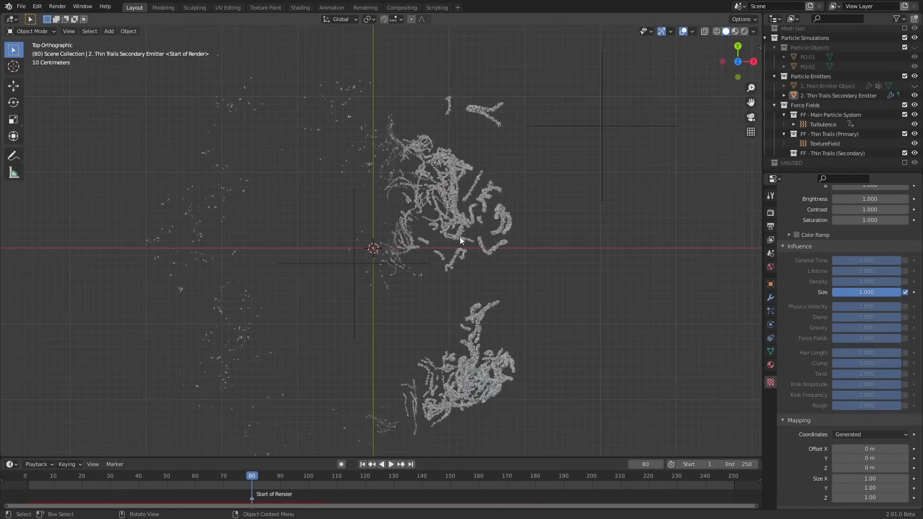
middle_drag(385, 287, 432, 272)
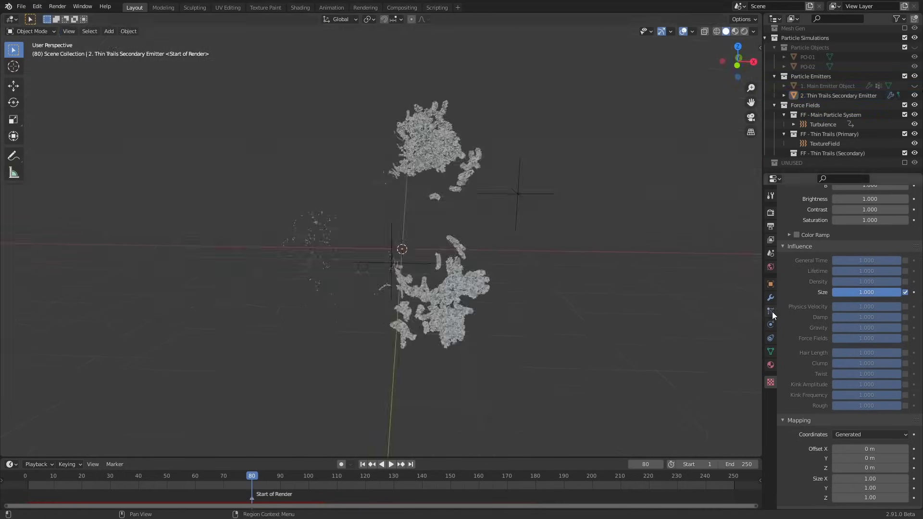
Turn off the particle texture's Size influence and add a cube at the scene origin
click(905, 293)
key(shift+a)
mouse_move(500, 246)
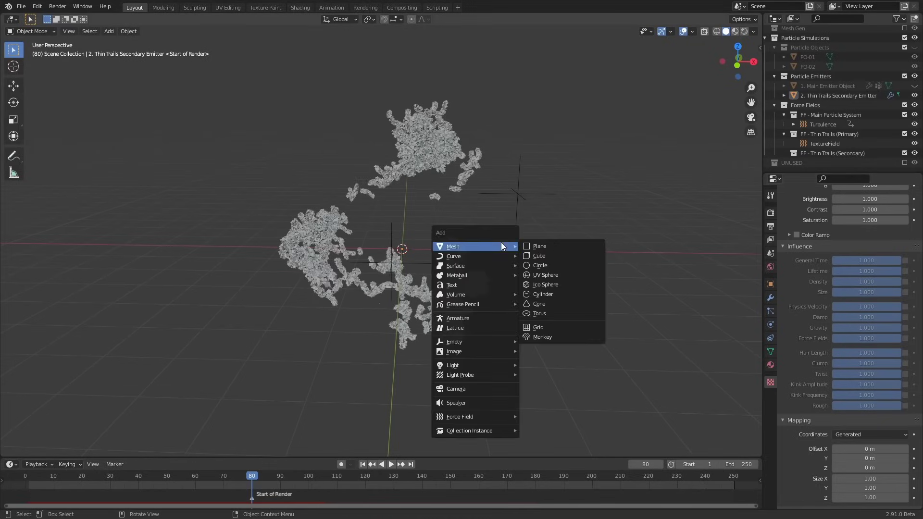
click(539, 256)
Scale the cube's mesh by about 3.07 in Edit Mode, viewed in wireframe from the front, to surround the particles
key(shift+z)
key(KP_1)
key(Tab)
key(s)
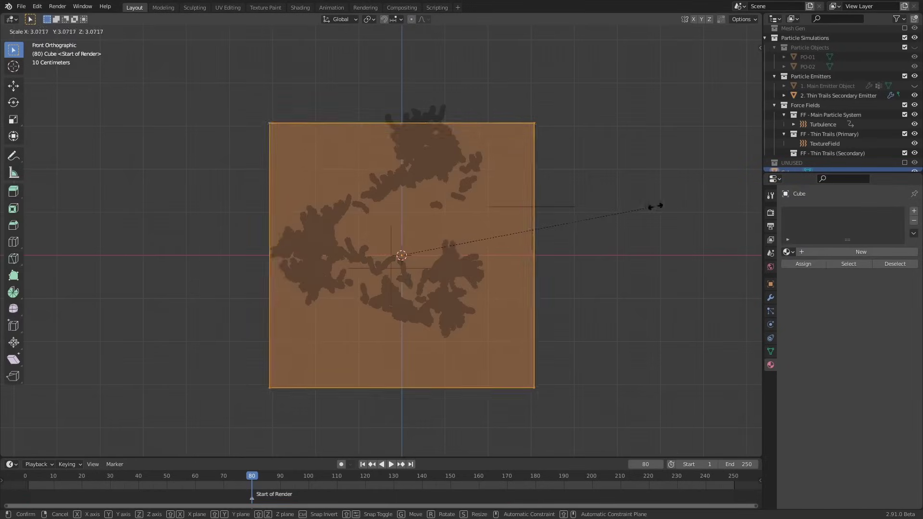
click(651, 206)
Move the cube's side vertices along X and its bottom vertices along Z to fit the extent of the particles
drag(500, 97, 554, 409)
key(g)
key(x)
click(506, 272)
drag(240, 361, 517, 420)
key(g)
key(z)
click(516, 371)
Fit the cube to the particles along Y from the top view by adjusting its back and front vertices
key(KP_7)
drag(240, 58, 509, 153)
key(g)
key(y)
drag(244, 290, 504, 380)
Select pairs of opposite corner vertices on the cube to examine the bounding box around the particles
middle_drag(495, 308, 558, 190)
click(509, 283)
shift+click(197, 116)
click(439, 413)
shift+click(342, 77)
click(454, 142)
shift+click(351, 251)
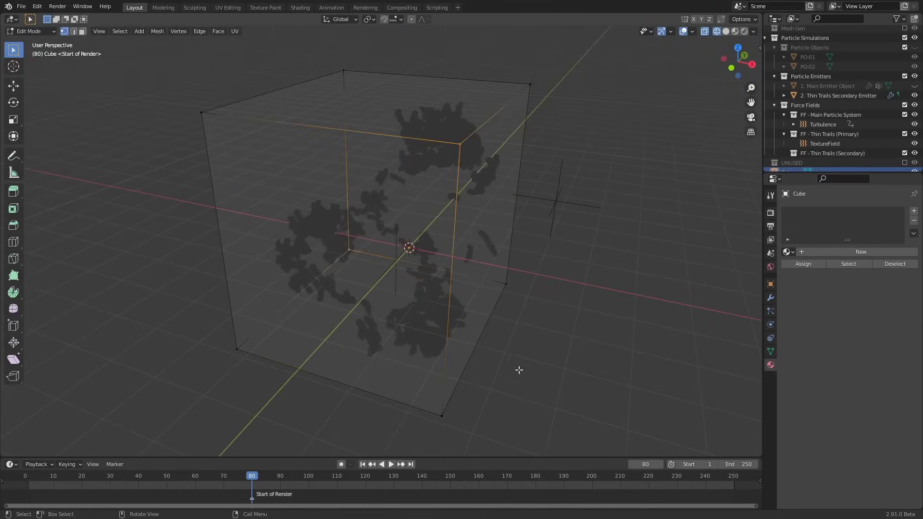
drag(248, 331, 247, 339)
click(231, 359)
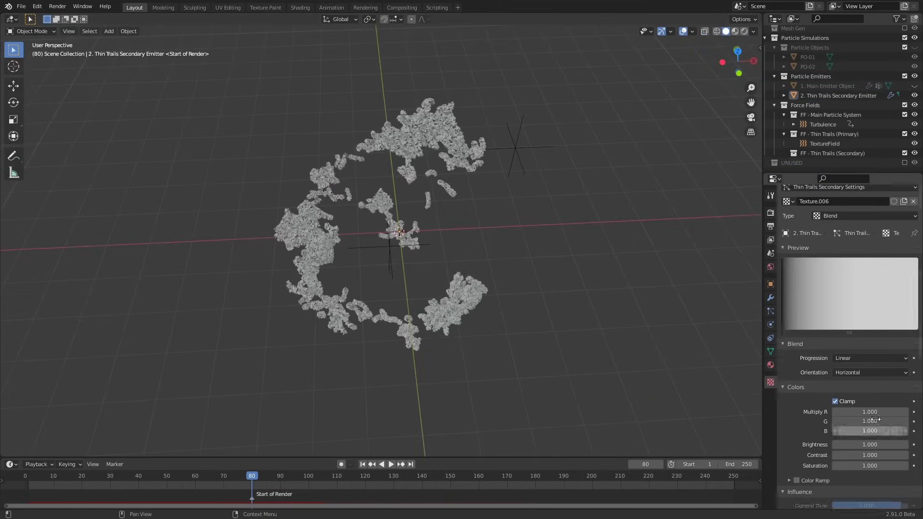
Enable the particle texture's Size influence at 1.000 and check the particle sizes from the top view
scroll(875, 419, down, 5)
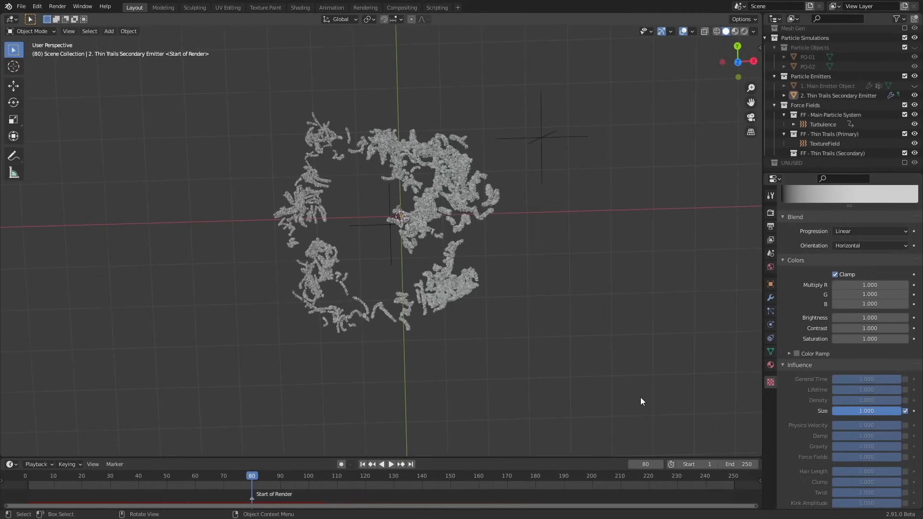
key(KP_7)
scroll(546, 286, up, 2)
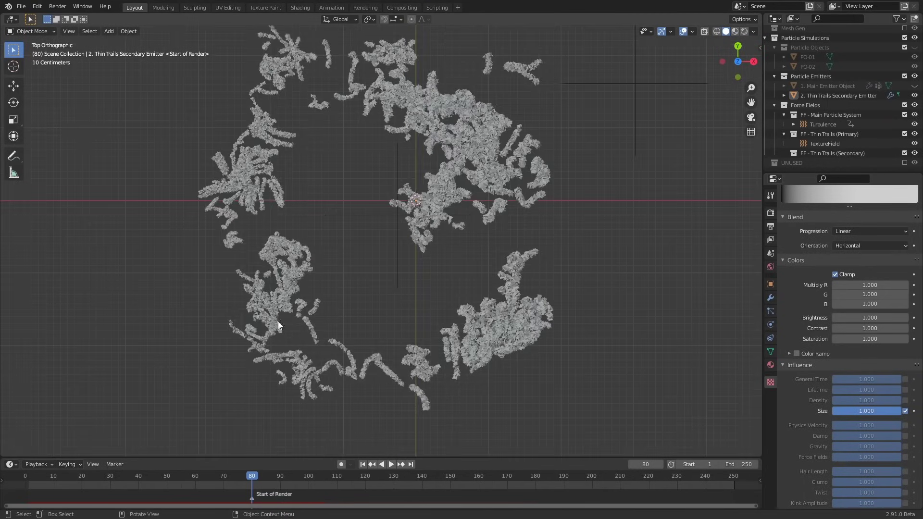
shift+middle_drag(733, 292, 732, 312)
Enable the Blend texture's color ramp and place its white stop at position 0.808 with Linear interpolation
click(812, 355)
drag(786, 384, 771, 364)
click(897, 370)
click(892, 433)
mouse_move(909, 386)
mouse_down()
mouse_move(834, 386)
mouse_move(891, 387)
mouse_up()
click(897, 370)
click(892, 413)
Set the particle texture's Size influence to 0.1
scroll(377, 227, down, 1)
middle_drag(854, 432, 854, 311)
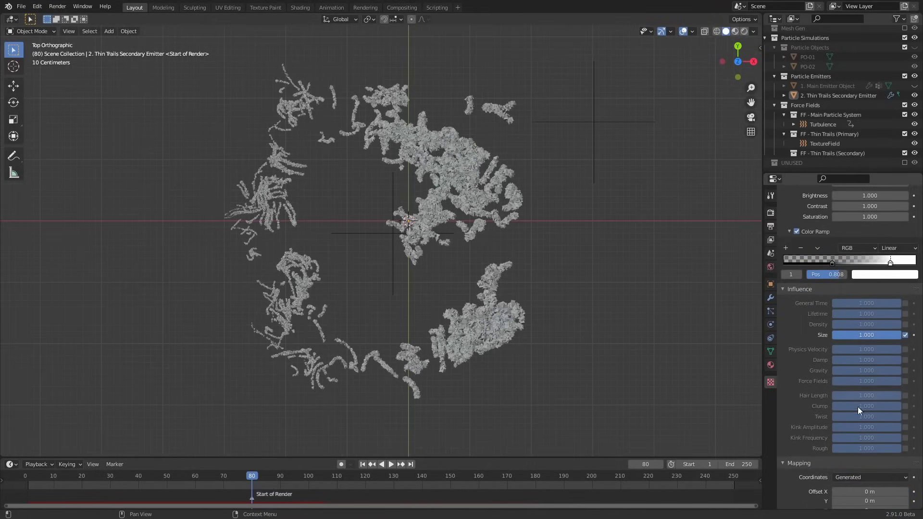
middle_drag(857, 407, 847, 356)
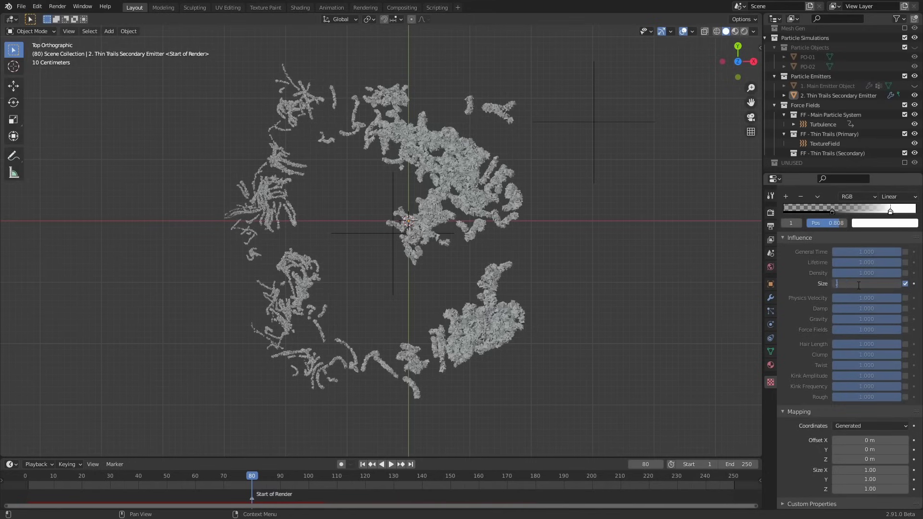
text(0.1)
key(Return)
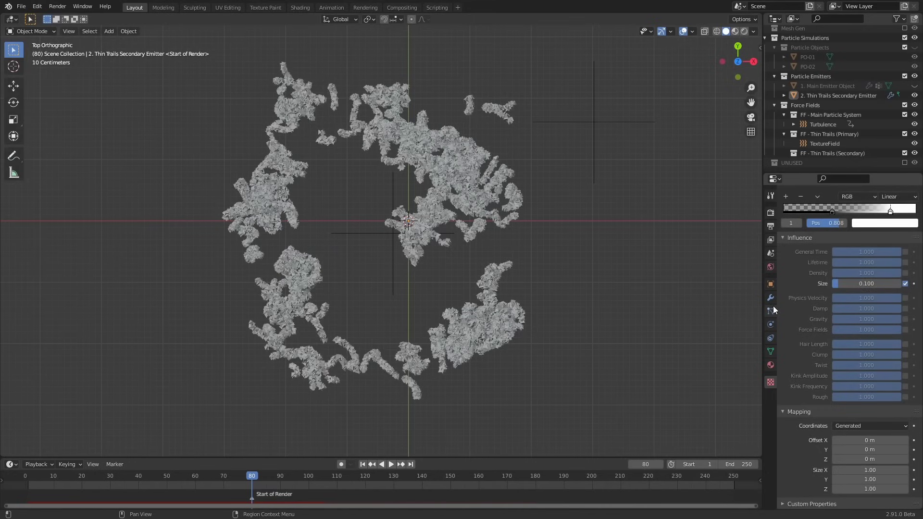
Open the second Texture.006 slot of the particle system and give it a Size influence of 1.000
click(771, 311)
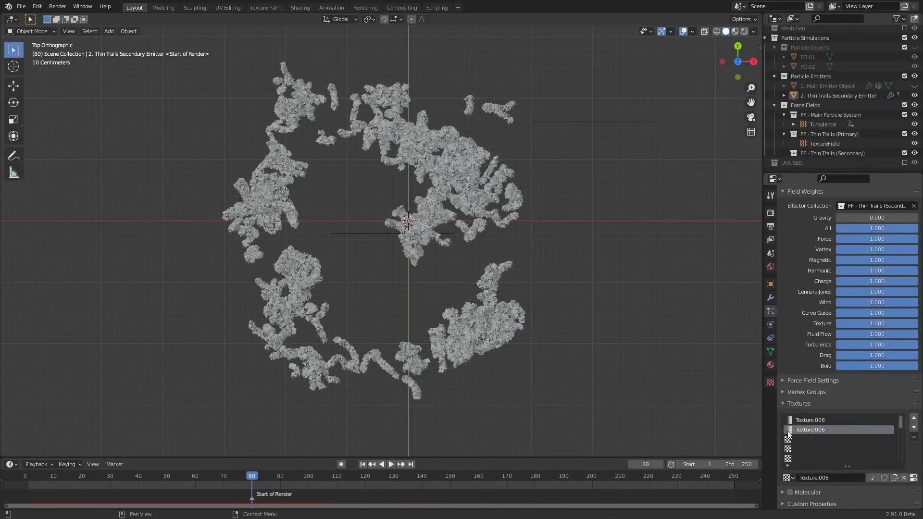
click(913, 478)
click(905, 252)
middle_drag(904, 269, 894, 447)
click(905, 322)
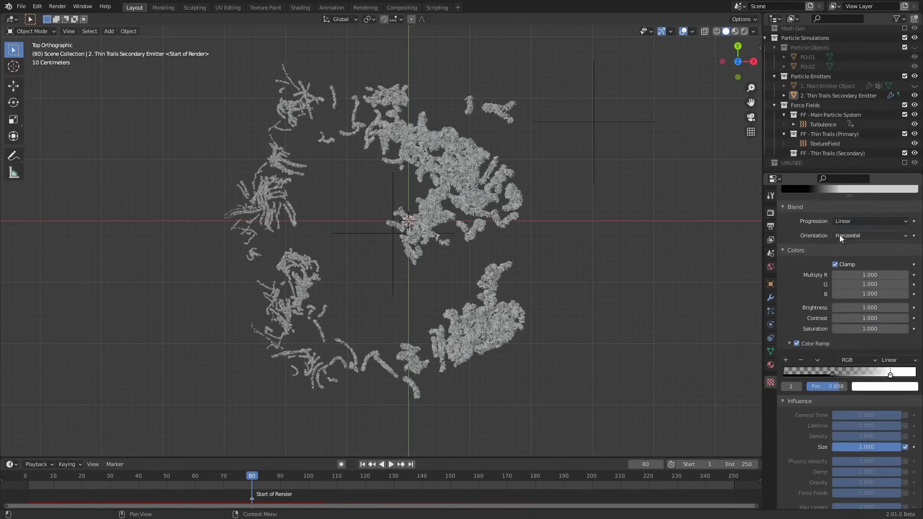
Set the Blend texture's orientation to Vertical and move the color ramp's white stop to position 0.714
click(848, 235)
click(850, 266)
drag(890, 375, 877, 374)
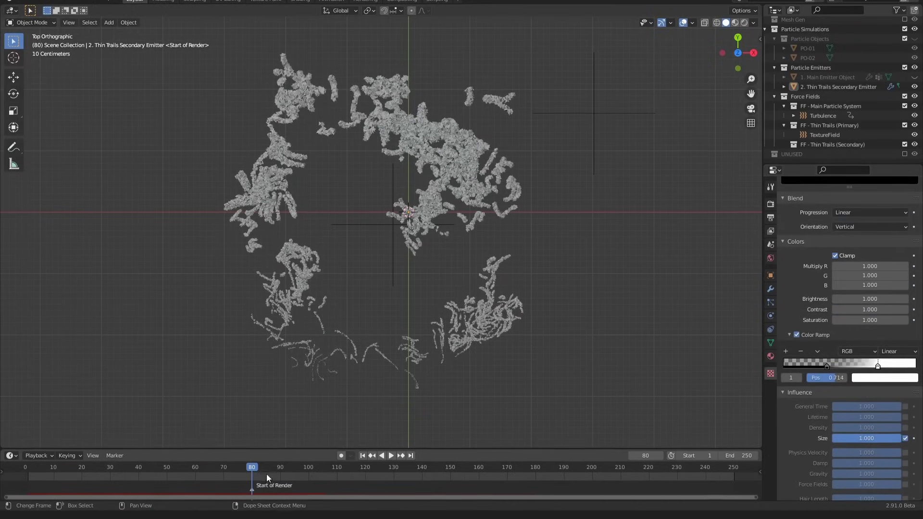
Play and scrub the timeline between frames 78 and 82 to examine how the particle sizes change
key(space)
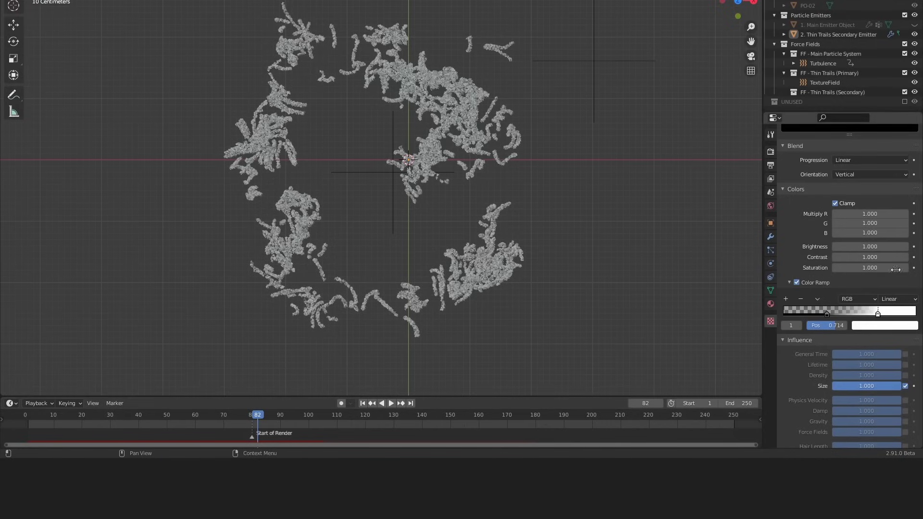
key(space)
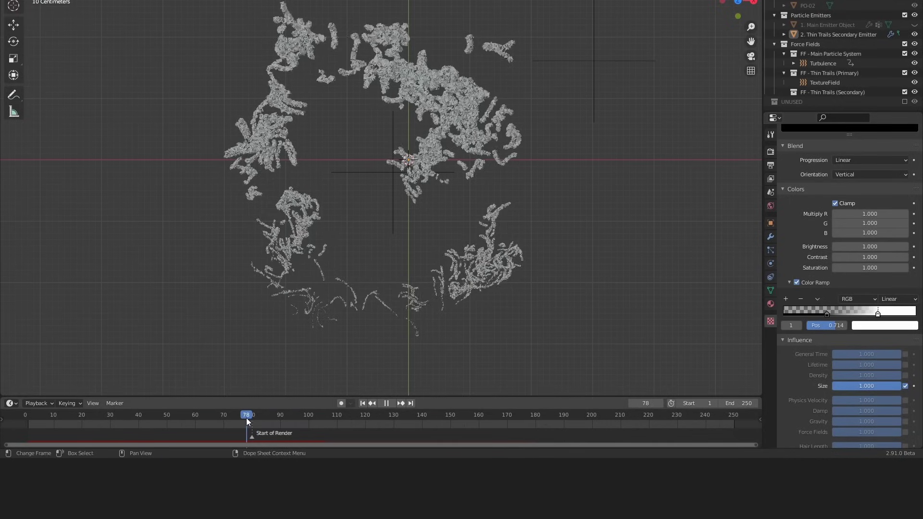
click(259, 449)
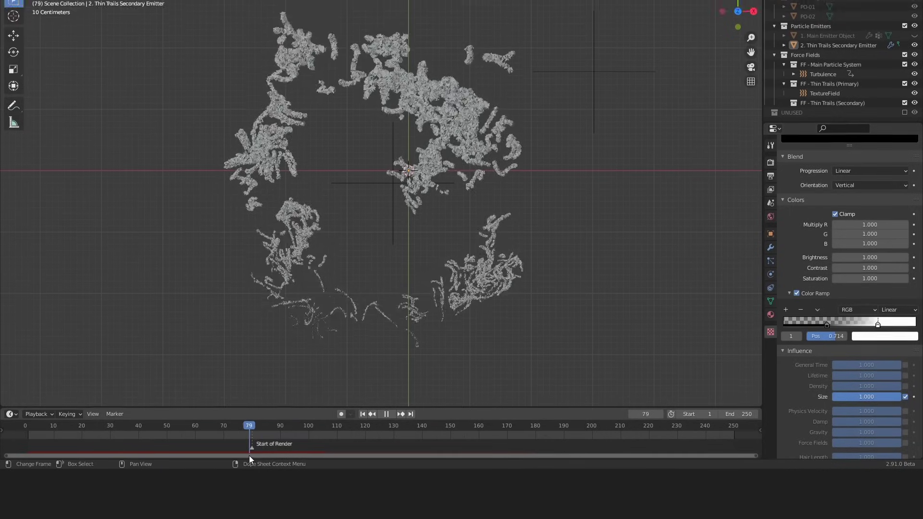
drag(260, 508, 251, 479)
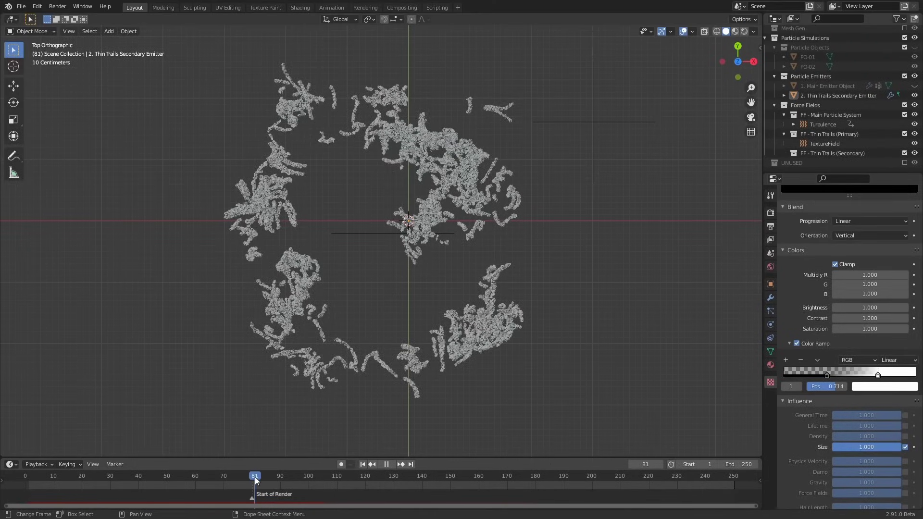
Select the secondary emitter with its particle system hidden and compare its instanced mesh at frames 80 and 81
click(770, 311)
ctrl+middle_drag(524, 291, 519, 254)
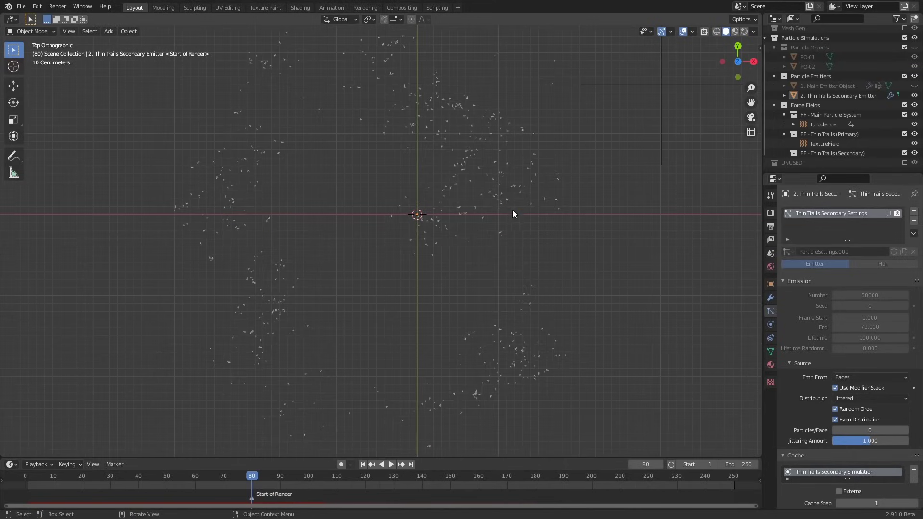
click(515, 216)
mouse_move(253, 475)
mouse_down()
mouse_move(276, 488)
mouse_move(255, 475)
mouse_up()
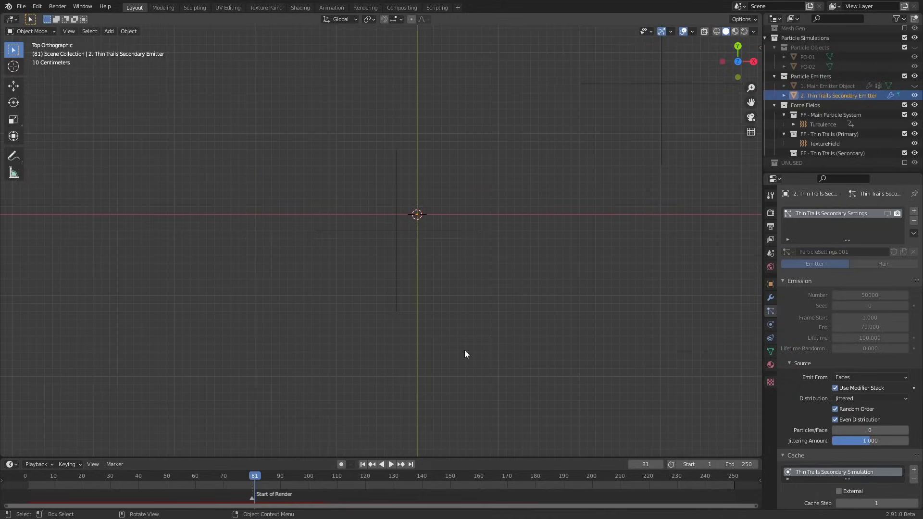
Enable Dead particles in the secondary emitter's Particle Instance modifier and scrub forward past frame 81
click(770, 298)
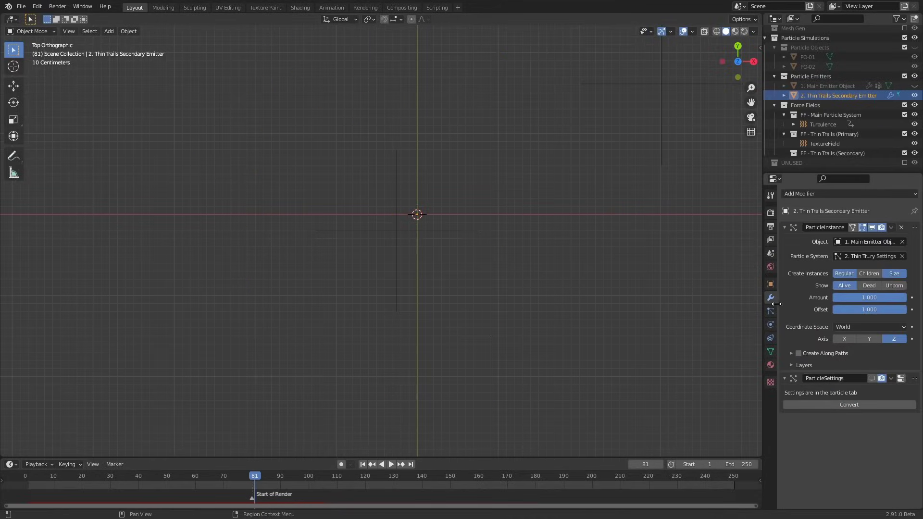
click(867, 287)
mouse_move(263, 478)
mouse_down()
mouse_move(241, 481)
mouse_move(278, 485)
mouse_up()
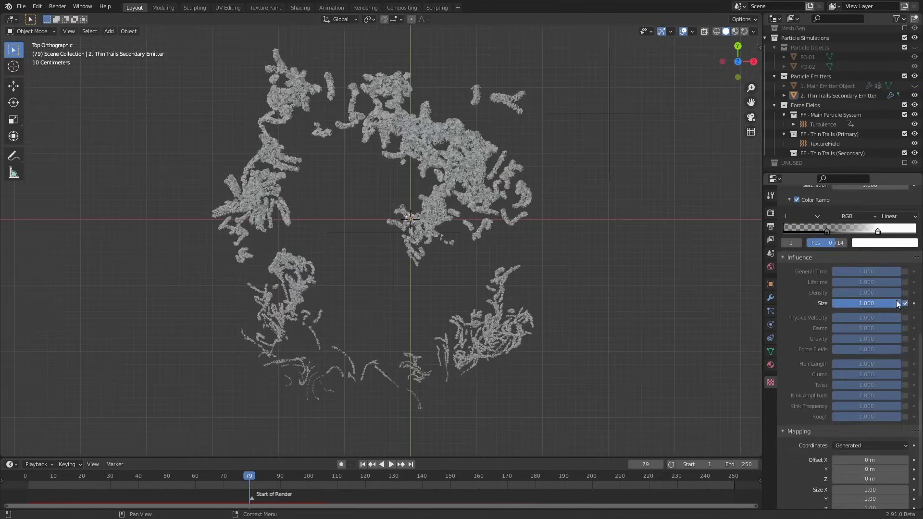
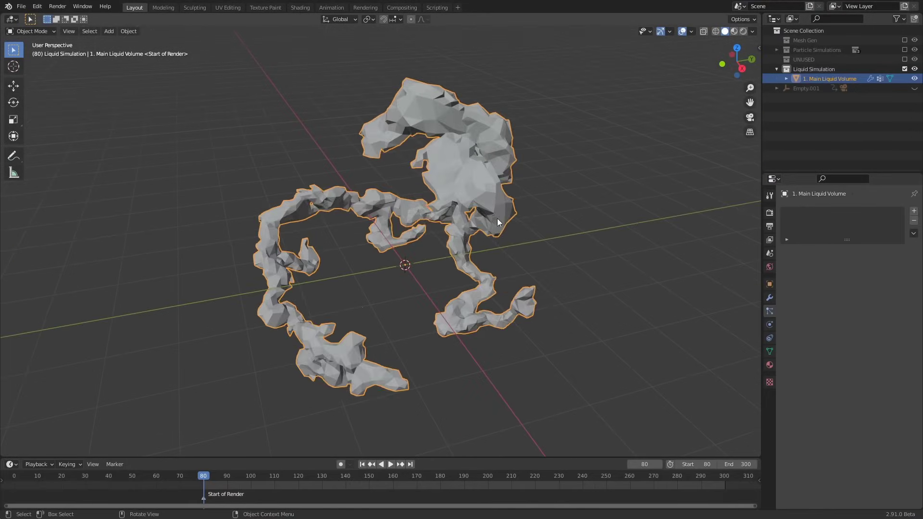
Add a cube, enlarge it in Edit Mode around the main liquid volume, and make it a fluid Domain
key(shift+a)
mouse_move(488, 221)
click(525, 233)
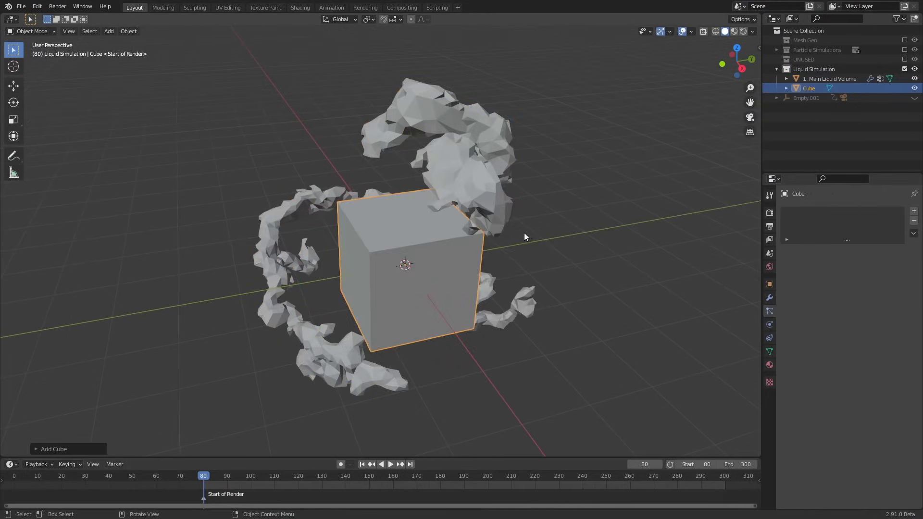
key(Tab)
key(KP_7)
key(shift+z)
key(s)
click(603, 454)
key(g)
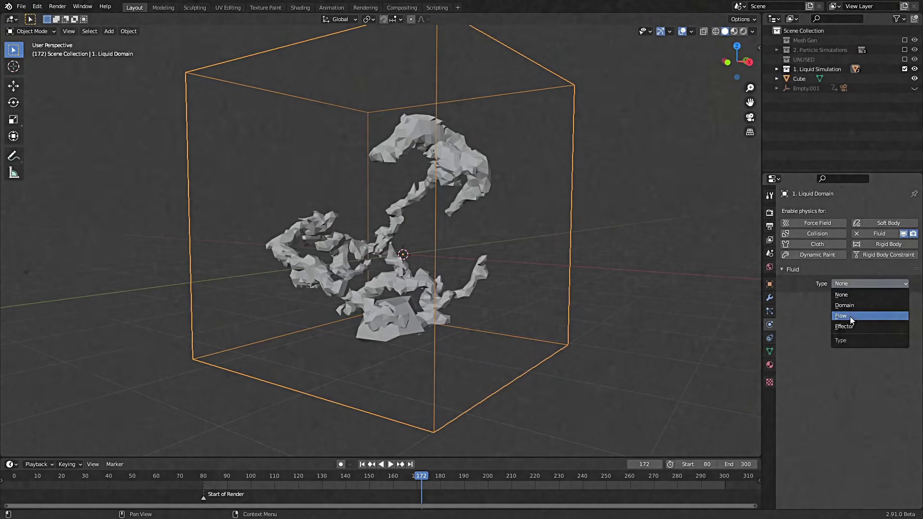
click(850, 317)
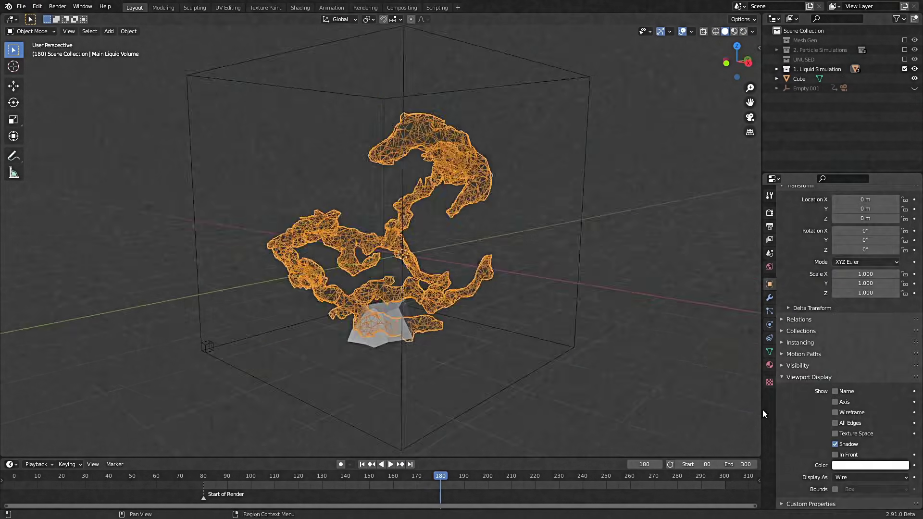
Make the Main Liquid Volume a fluid Flow object with flow type Liquid and behavior Geometry
click(769, 324)
click(848, 315)
click(858, 325)
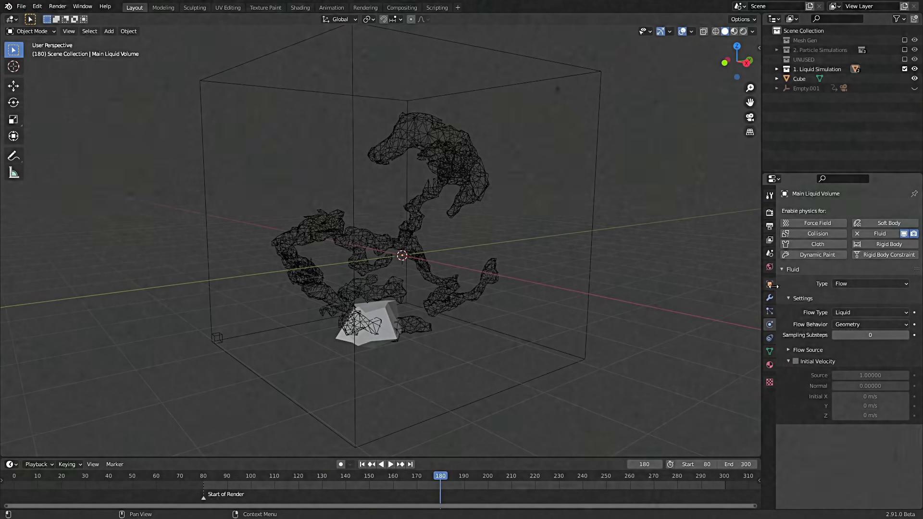
click(817, 350)
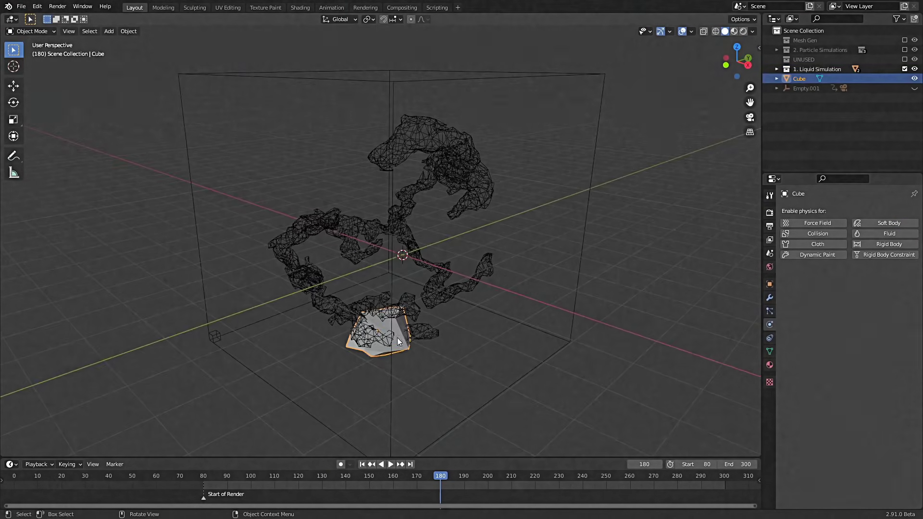
Add Fluid physics to the small cube as a Flow object with flow type Liquid
middle_drag(397, 338, 487, 327)
click(884, 234)
click(846, 315)
click(856, 325)
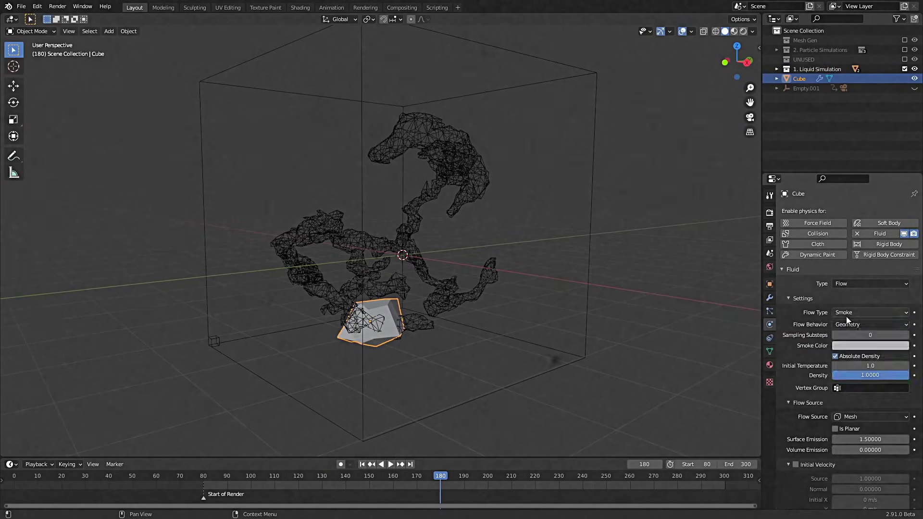
click(850, 351)
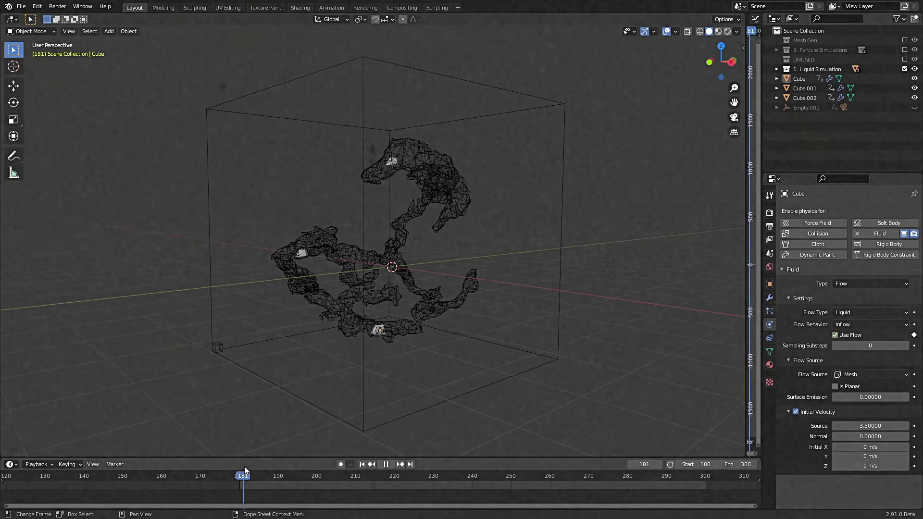
Bake the liquid domain's data from frame 180 and scrub through the baked particles around frame 189
key(Escape)
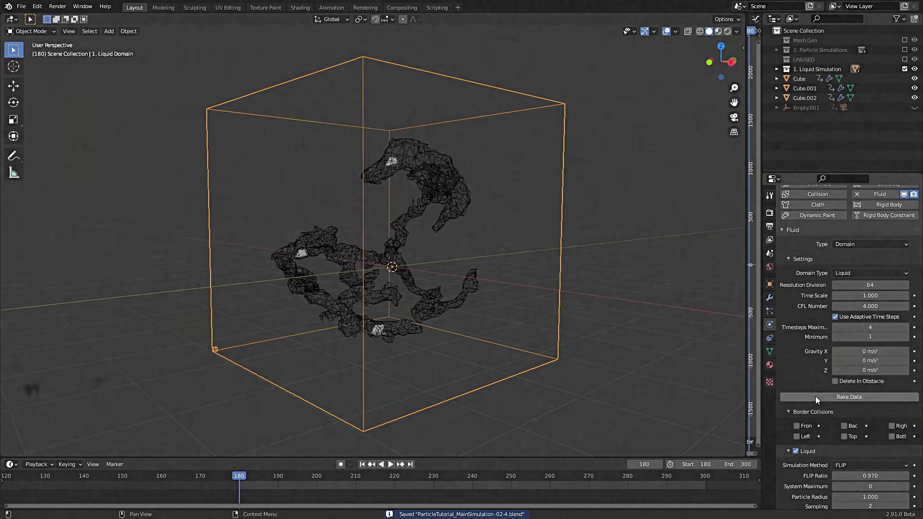
click(821, 398)
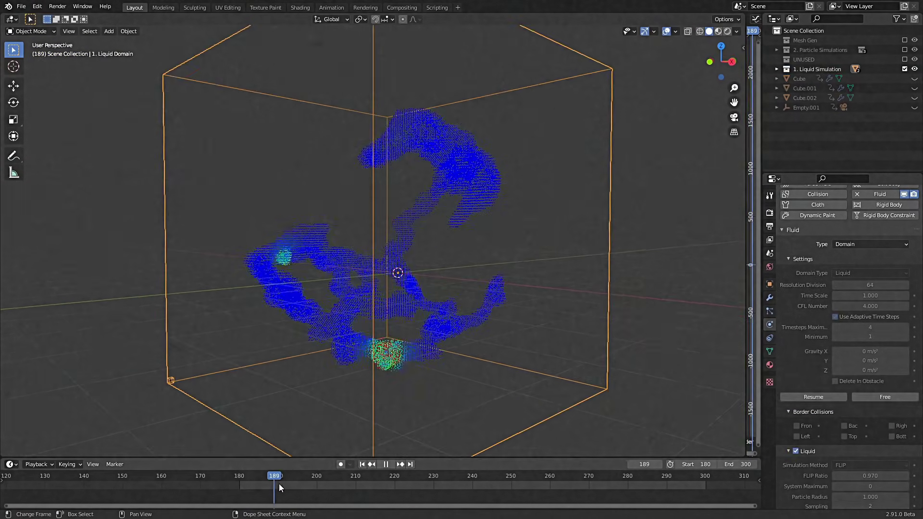
mouse_move(279, 484)
mouse_down()
mouse_move(302, 488)
mouse_move(288, 484)
mouse_up()
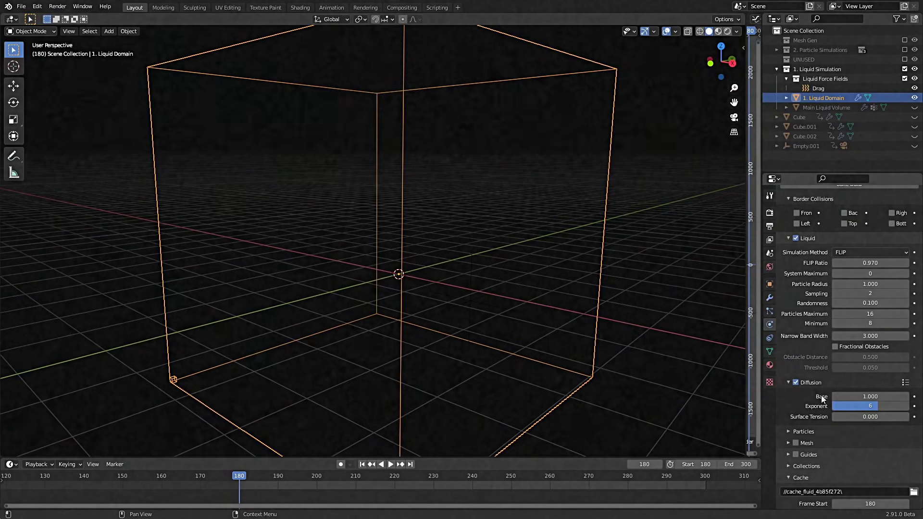
Add a Drag force field and move it into the Liquid Force Fields collection
scroll(796, 382, down, 2)
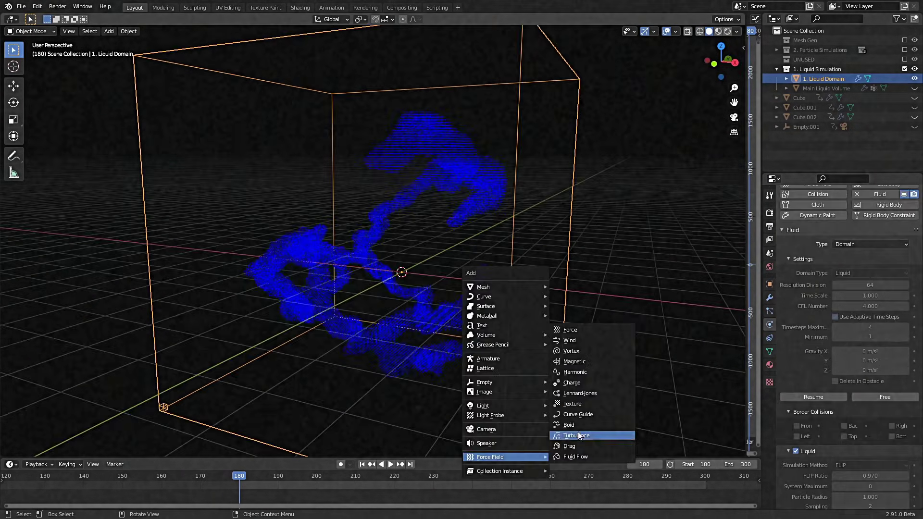
click(572, 446)
drag(805, 126, 813, 76)
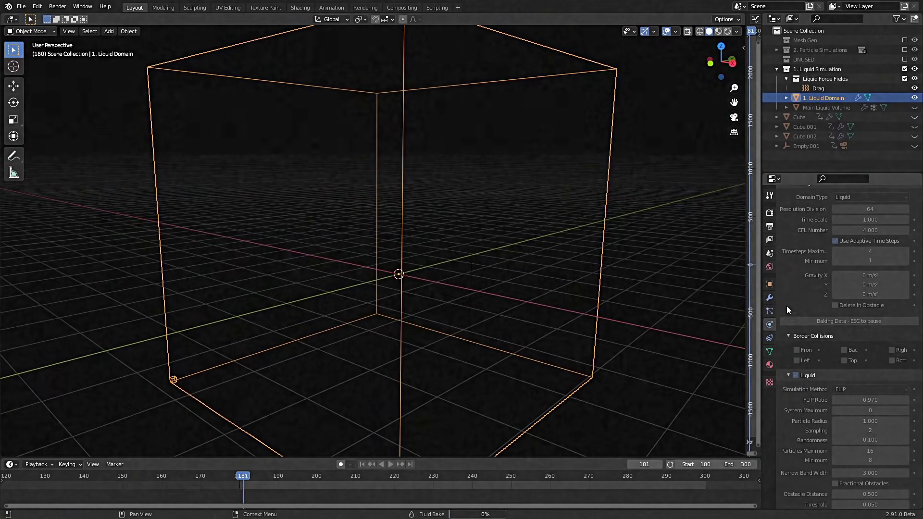
key(space)
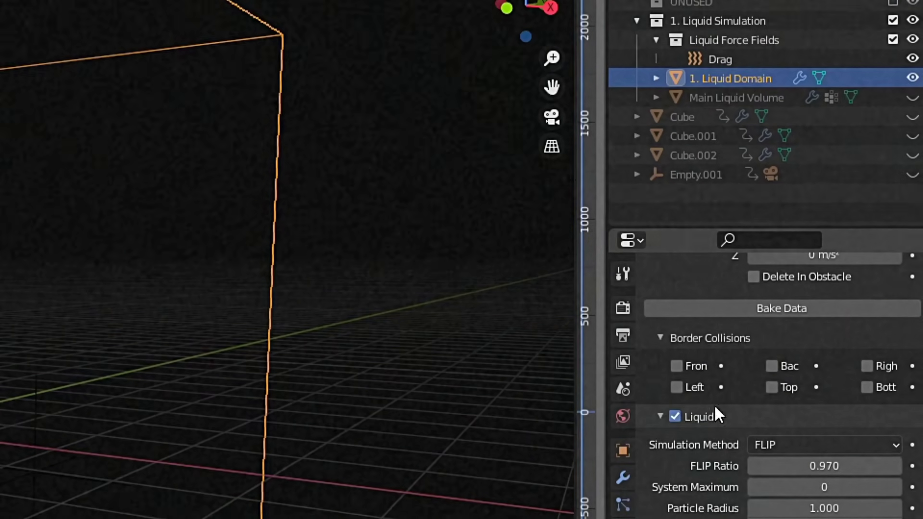
click(824, 213)
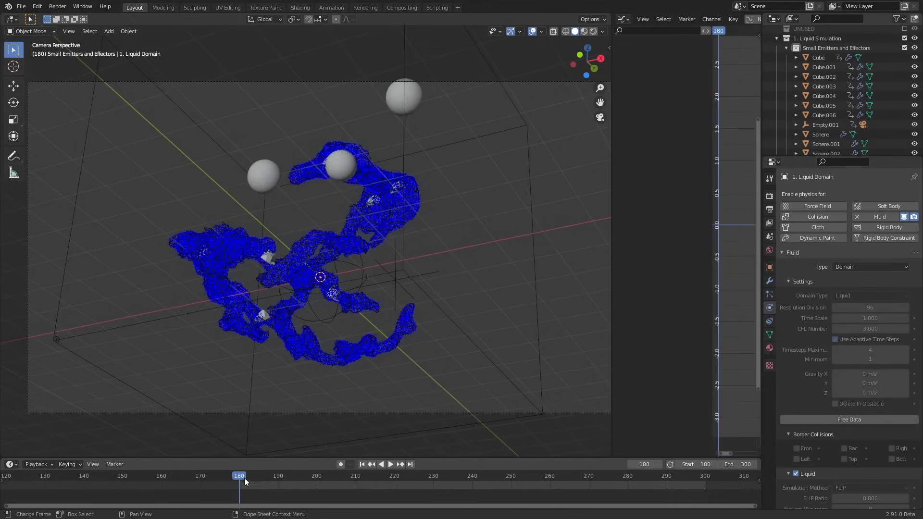
Scrub the baked liquid from frame 180 to 206 and select Sphere.001 to inspect its effector from several angles
drag(244, 478, 340, 481)
middle_drag(311, 293, 420, 286)
click(376, 160)
middle_drag(377, 170, 365, 244)
middle_drag(228, 171, 288, 154)
Switch the 3D viewport's background to black and examine the liquid particles around the effectors
click(602, 31)
click(640, 187)
mouse_move(408, 321)
middle_down()
mouse_move(405, 308)
mouse_move(358, 310)
middle_up()
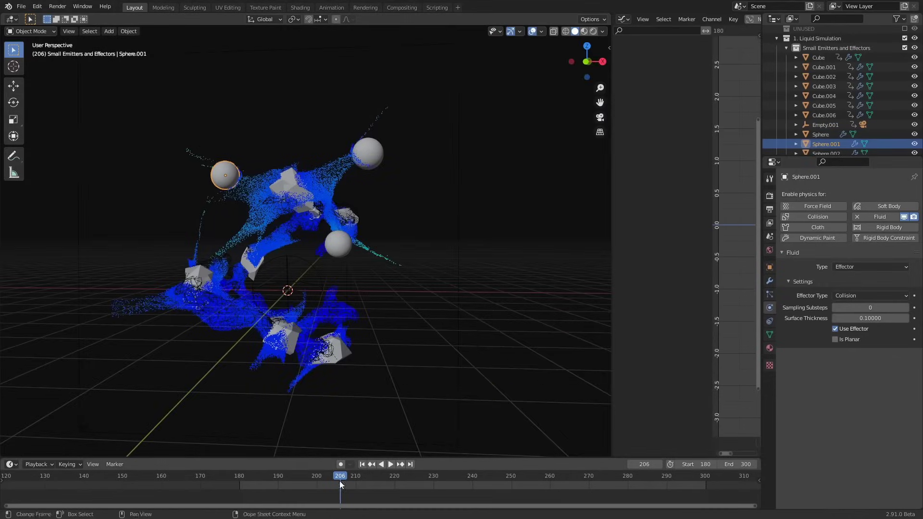
Play the baked liquid simulation, isolate the liquid domain by hiding the other objects, and view it through the camera
drag(297, 472, 296, 473)
drag(296, 474, 259, 477)
key(space)
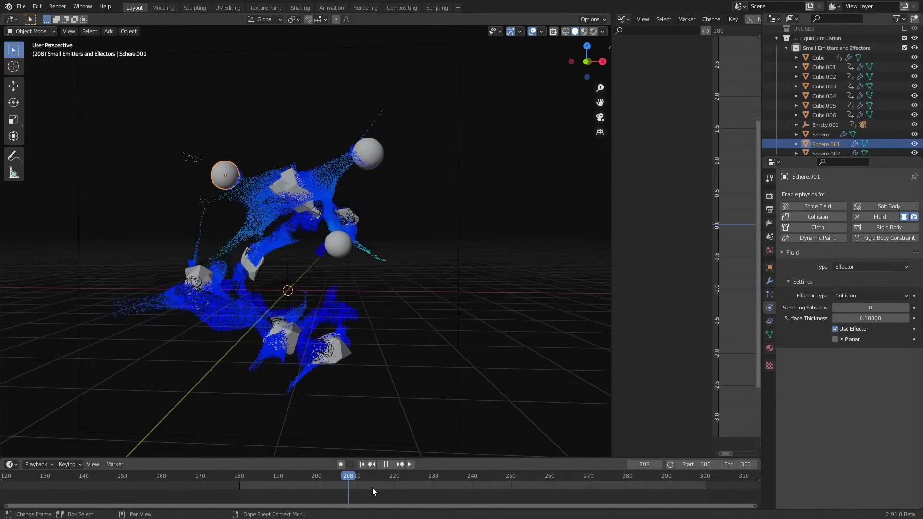
key(space)
click(405, 348)
key(shift+h)
mouse_move(431, 328)
middle_down()
mouse_move(500, 350)
mouse_move(444, 329)
middle_up()
key(KP_0)
Scrub and play the baked liquid splashes while examining them from several angles and at closer range
drag(332, 475, 280, 474)
key(space)
key(space)
middle_drag(411, 314, 375, 297)
scroll(409, 328, up, 5)
drag(358, 476, 317, 476)
middle_drag(348, 279, 435, 286)
key(space)
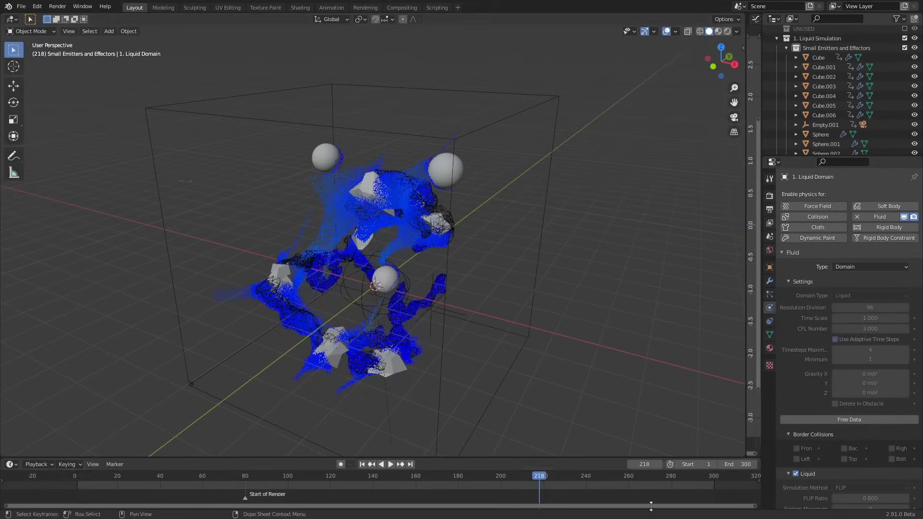
Hide the 1. Liquid Simulation collection, then enable and expand the 2. Particle Simulations collection
click(786, 48)
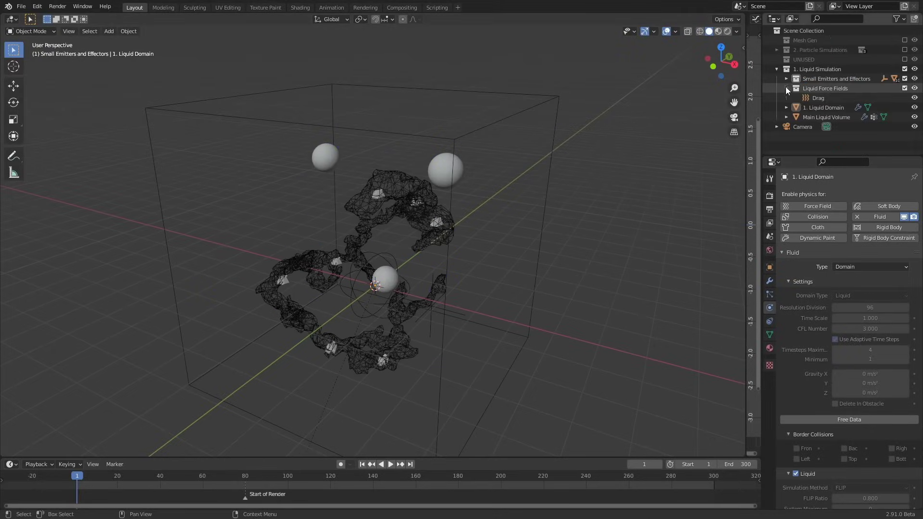
click(904, 70)
click(905, 50)
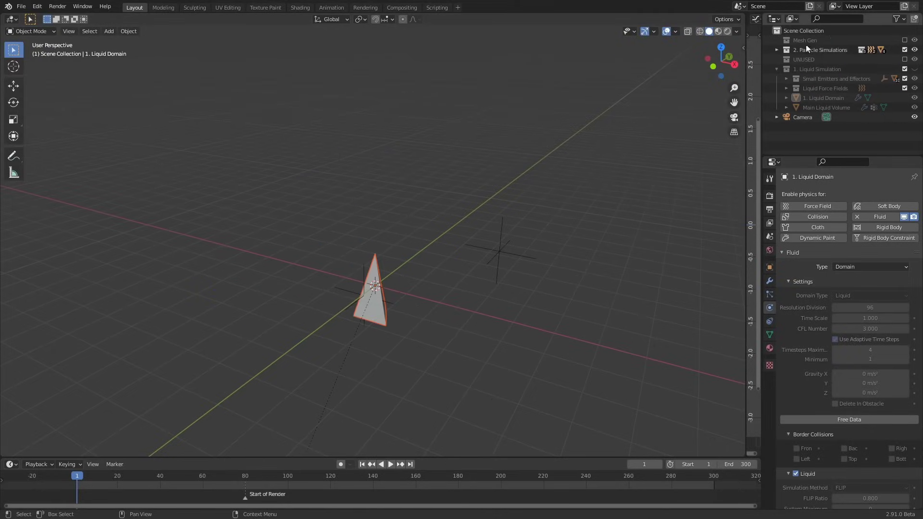
click(777, 50)
Select 2. Main Emitter Object and show its Main Particle System Settings particles in the viewport
click(838, 98)
middle_drag(596, 240, 584, 219)
click(769, 294)
click(888, 196)
Add a Fluid Flow force field to the FF - Main Particle System collection and move it beside the particles
middle_drag(659, 239, 695, 328)
key(shift+a)
mouse_move(515, 459)
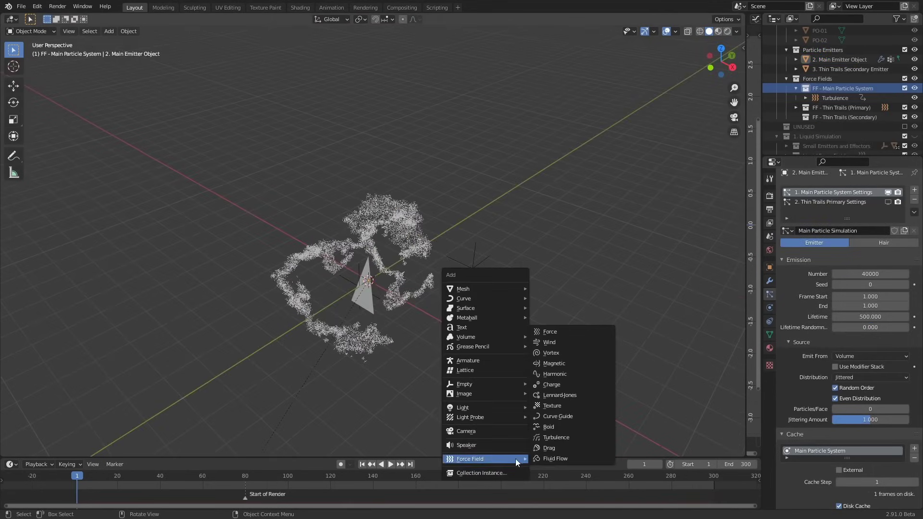
click(562, 458)
middle_drag(515, 412, 500, 329)
key(g)
click(606, 327)
middle_drag(625, 308, 673, 262)
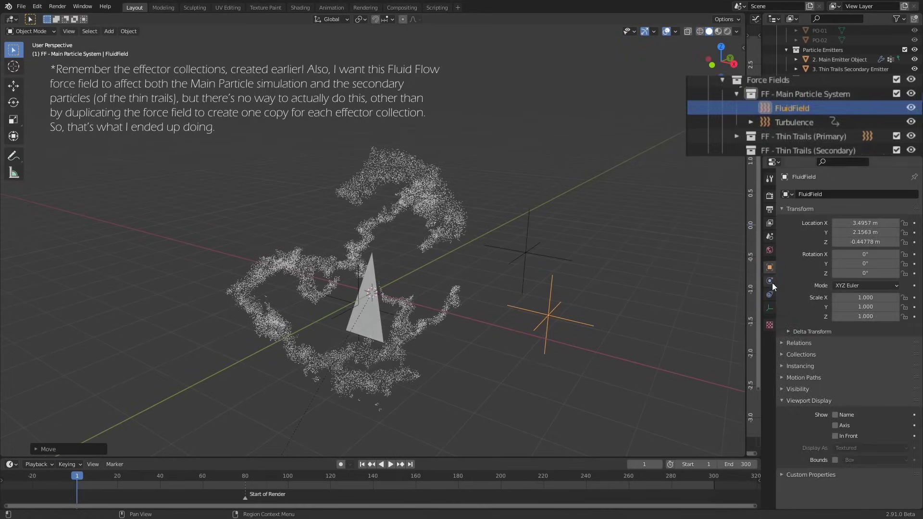
Assign 1. Liquid Domain as the Domain Object of the Fluid Flow force field
click(823, 99)
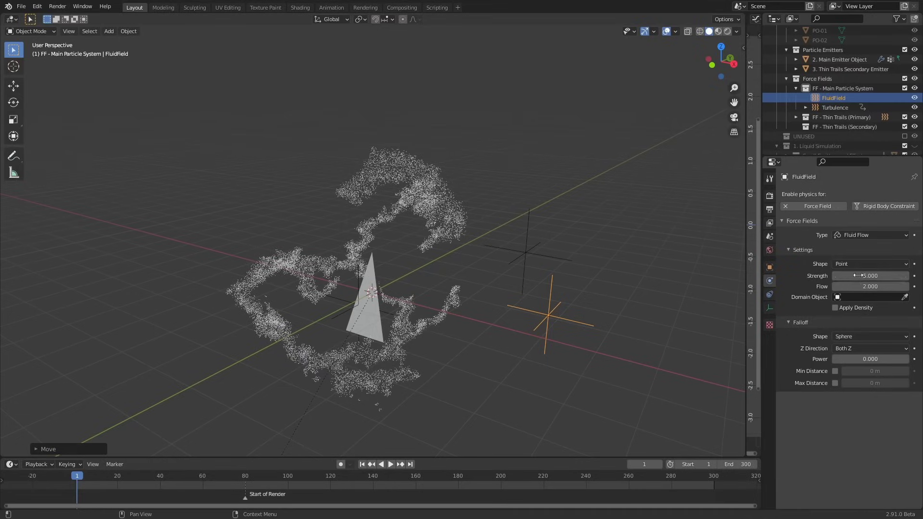
click(874, 297)
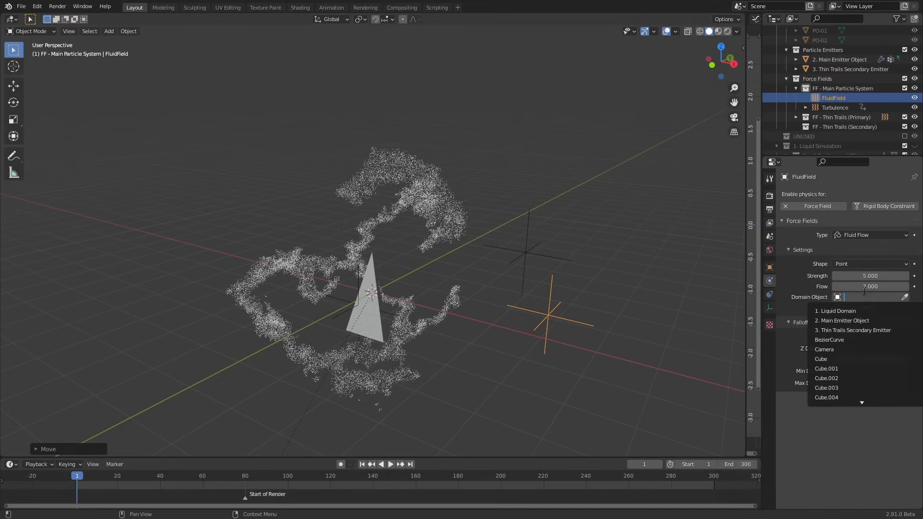
key(Return)
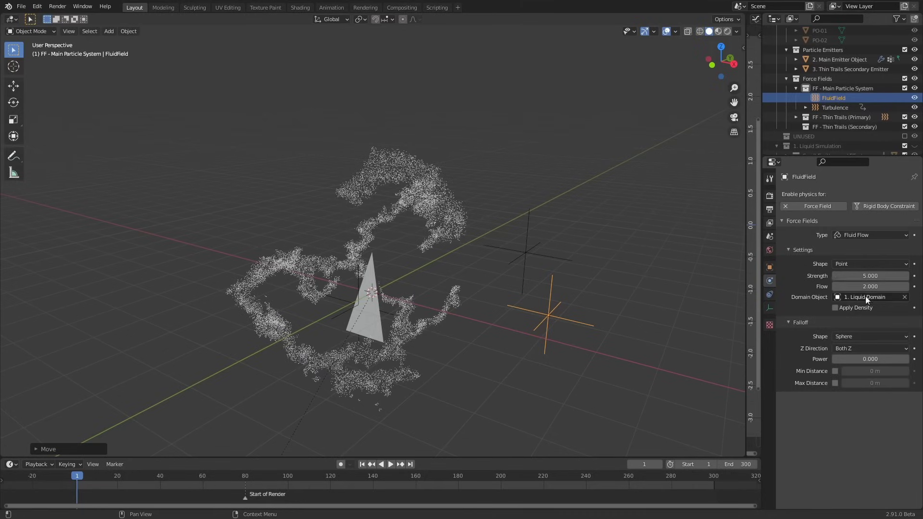
middle_drag(559, 246, 559, 279)
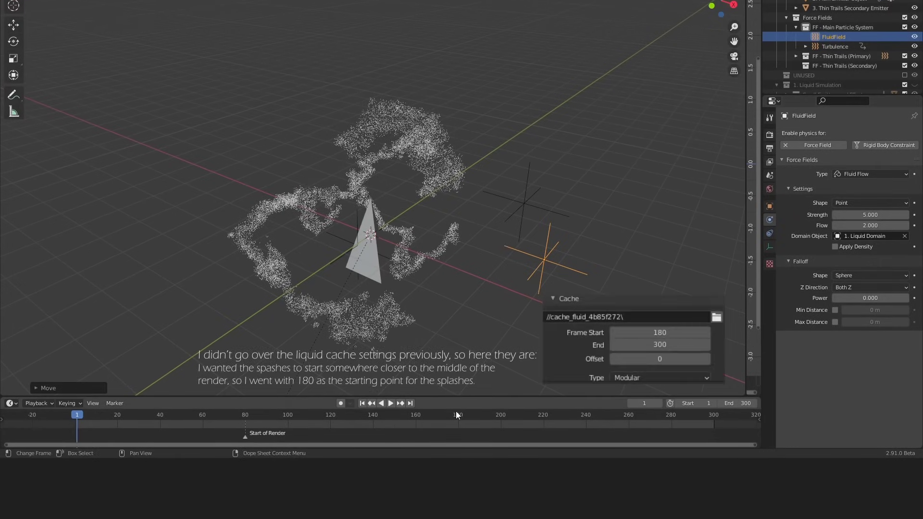
Keyframe FluidField's Strength at 5 and Flow at 2 on frame 180, with both at 0 on frame 179
click(456, 412)
key(Right)
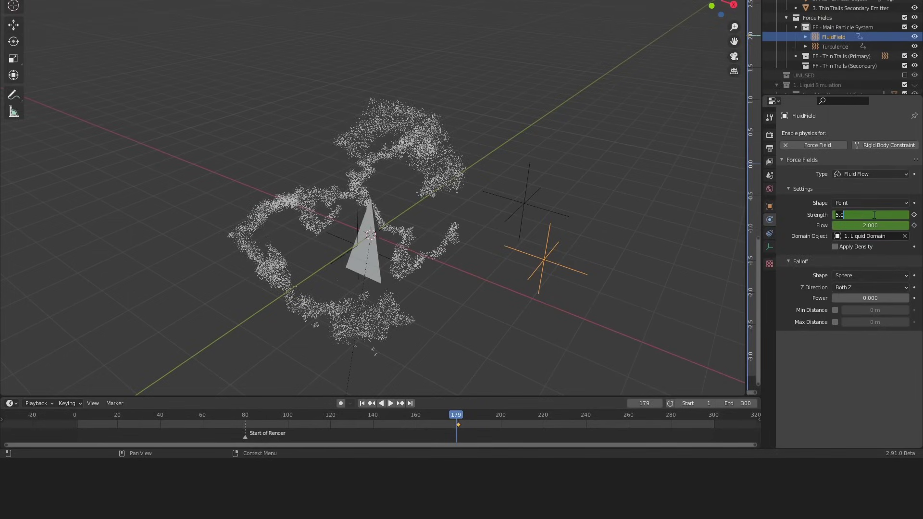
drag(914, 216, 914, 226)
middle_drag(644, 211, 637, 182)
Select the main emitter, return to the first frame, and bake the Main Particle System cache
click(463, 141)
middle_drag(502, 301, 512, 282)
key(shift+Left)
scroll(844, 101, down, 4)
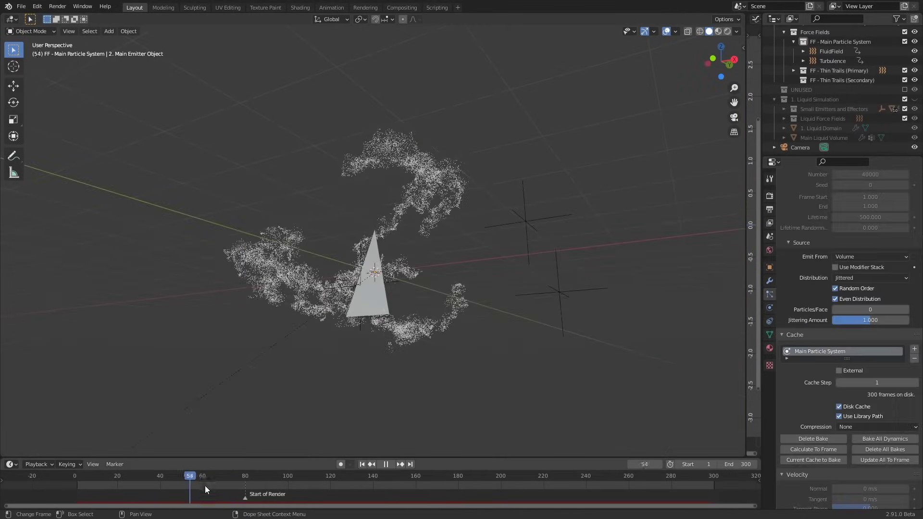
Play the baked main particles past frame 180 and examine how the Fluid Flow field moves them
drag(205, 485, 260, 486)
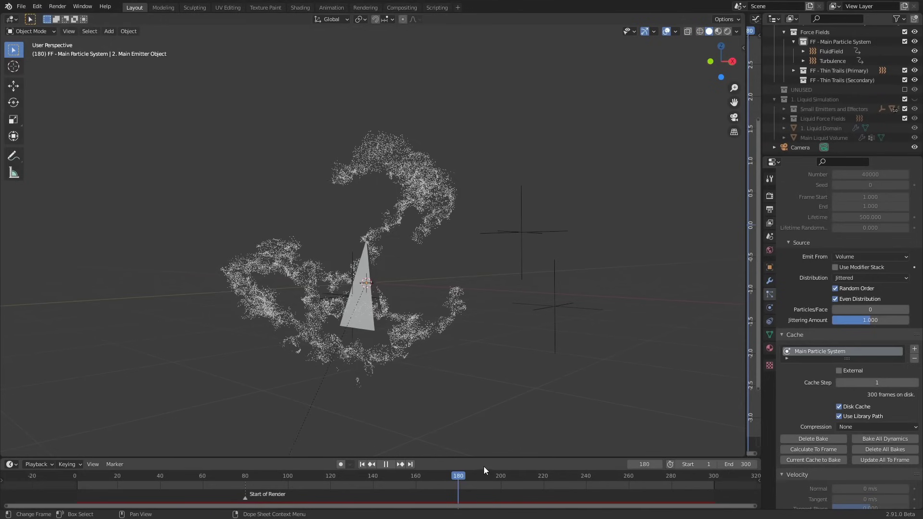
key(space)
middle_drag(504, 277, 457, 389)
key(space)
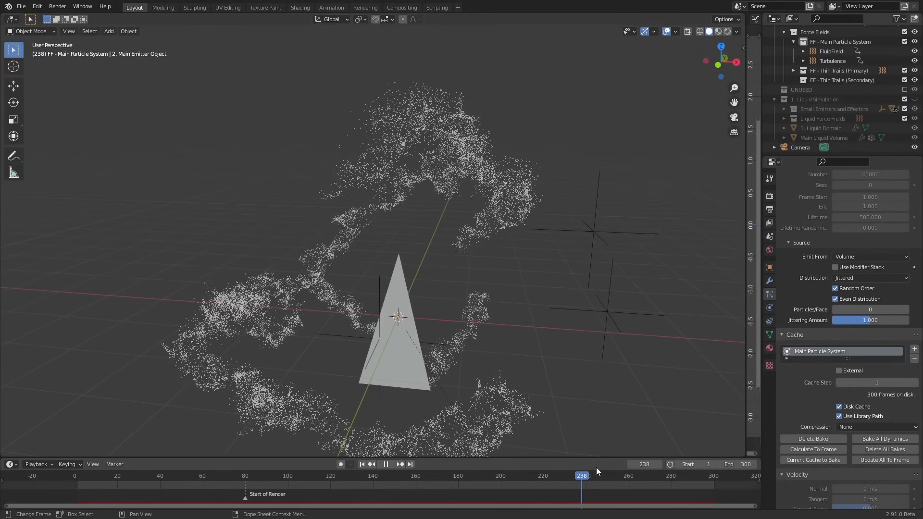
key(space)
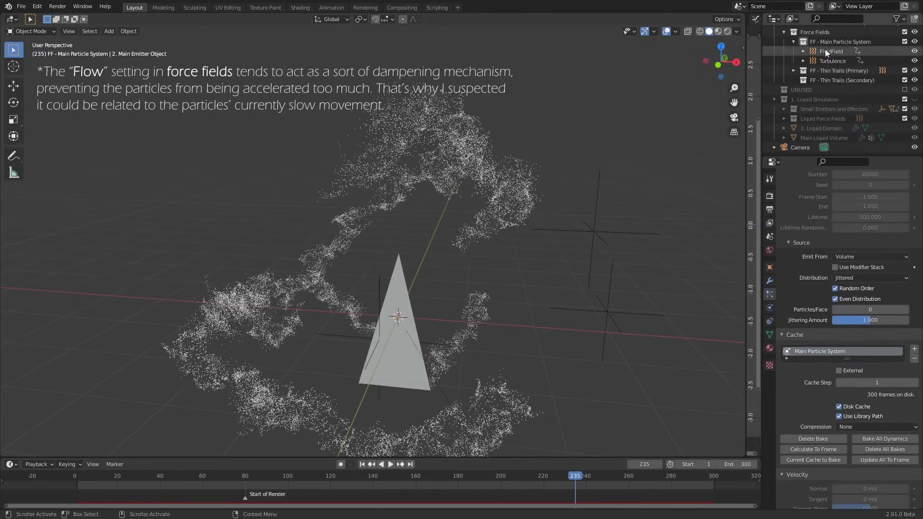
Delete the main particle bake and keyframe Damp at 0.2 on frame 84 and at its default around frame 91
scroll(805, 271, down, 15)
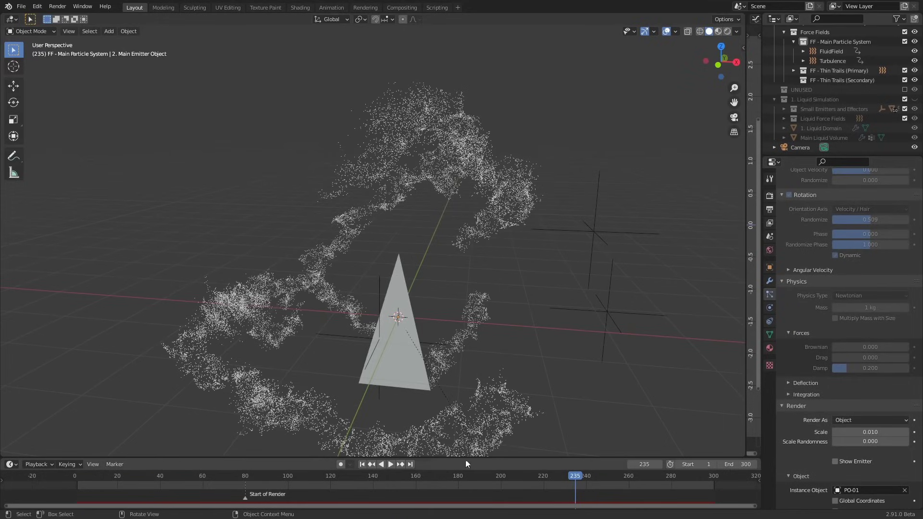
click(391, 477)
key(space)
key(space)
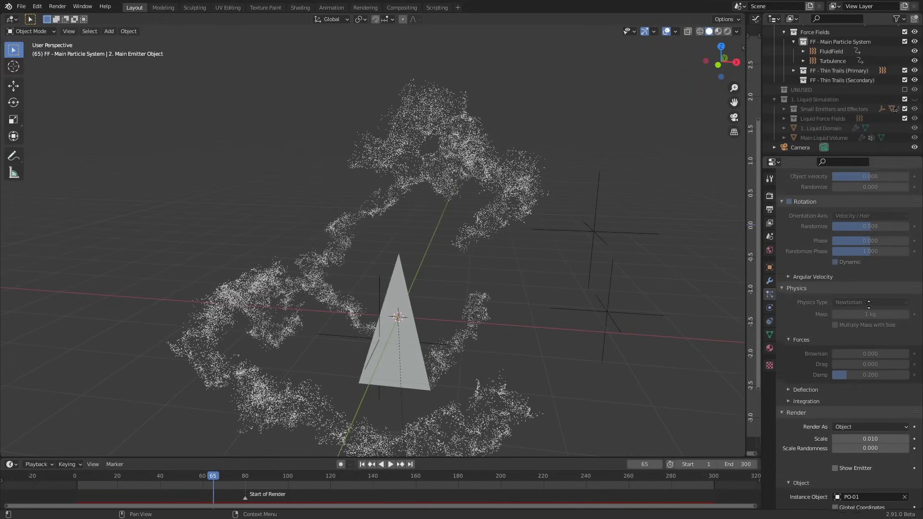
scroll(843, 326, down, 20)
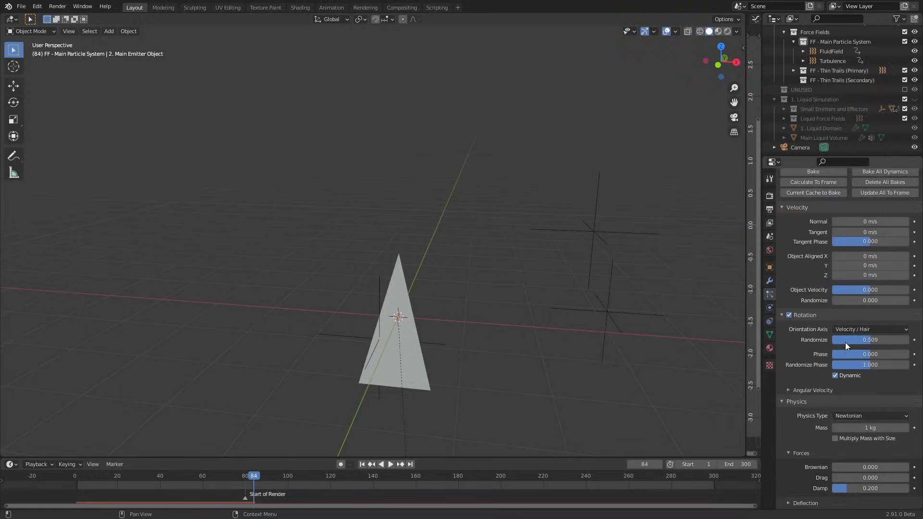
key(i)
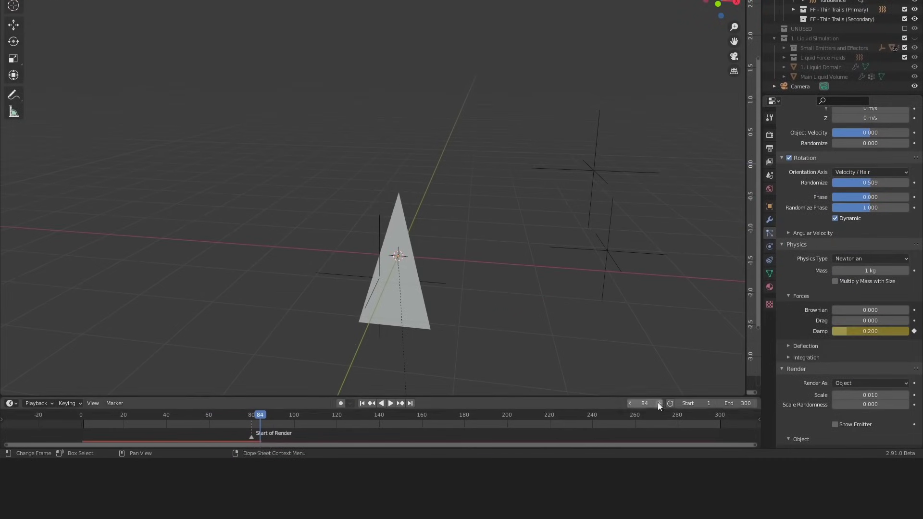
click(483, 236)
click(275, 416)
key(BackSpace)
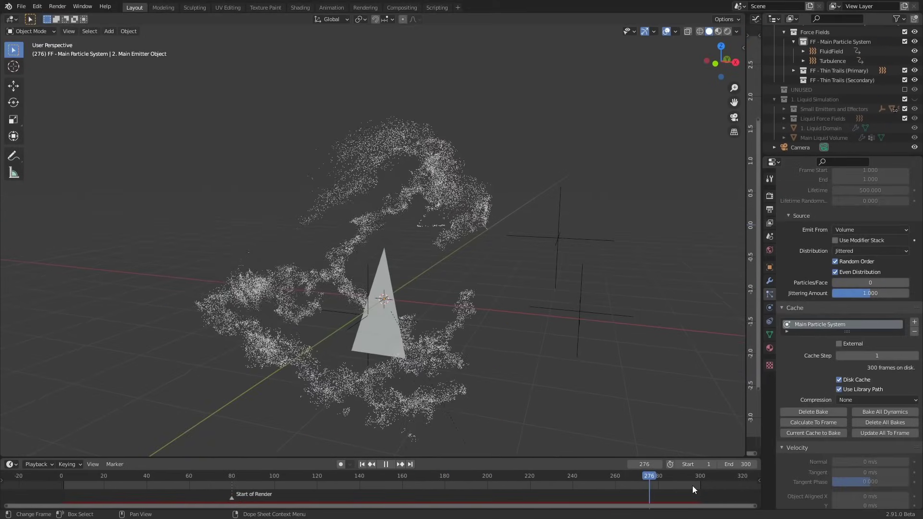
Keyframe FluidField's Strength at 5 on frame 180 and lower its Flow to 1
middle_drag(600, 375, 365, 260)
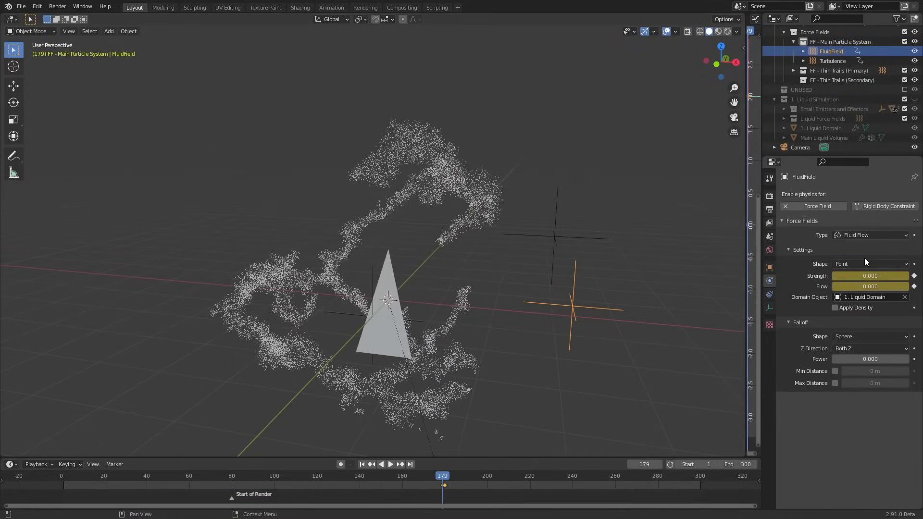
key(Right)
click(879, 275)
text(5.0)
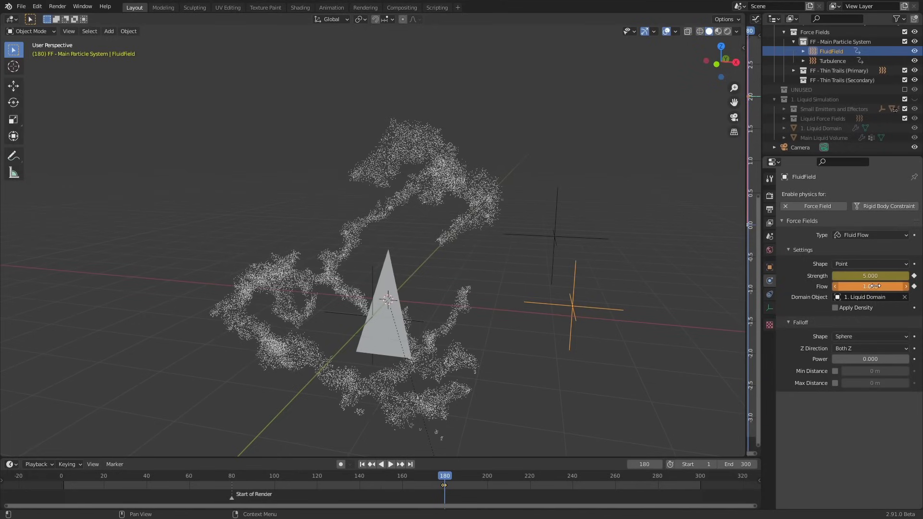
Select the main emitter, re-enter 40000 as its particle number, and bake the main particle system again
click(481, 213)
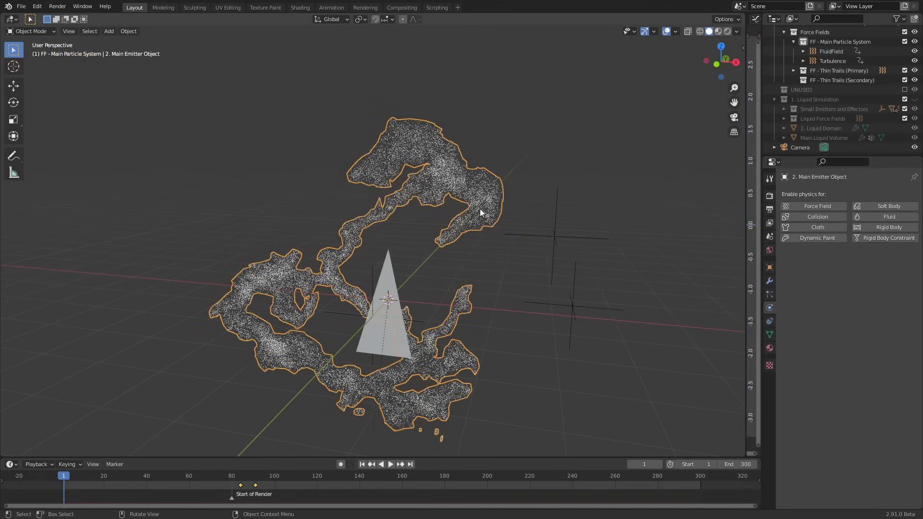
click(769, 294)
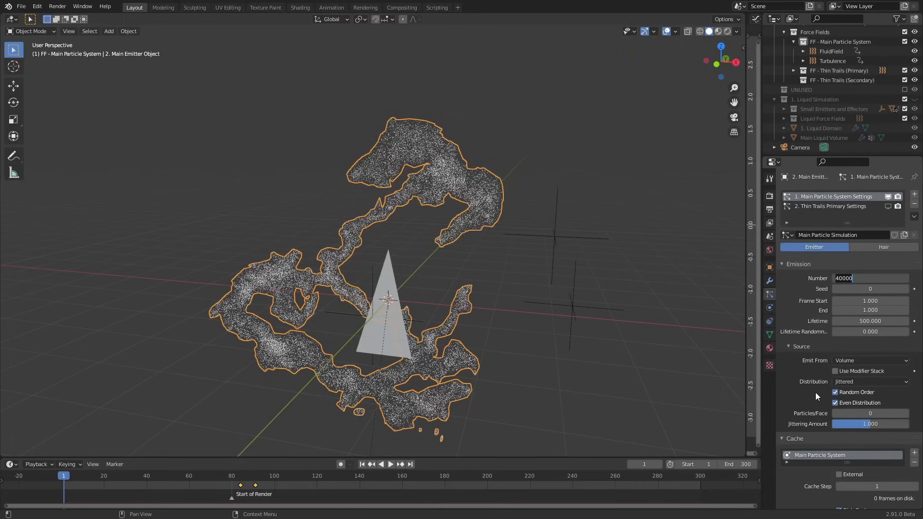
scroll(817, 423, down, 5)
click(812, 424)
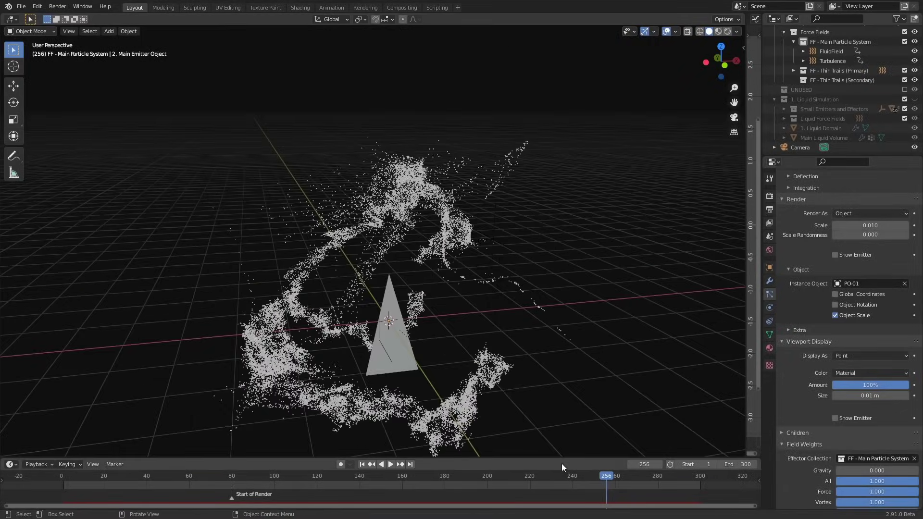
Scrub and play the rebaked splash particles between about frames 229 and 256, including through the camera
drag(558, 476, 572, 464)
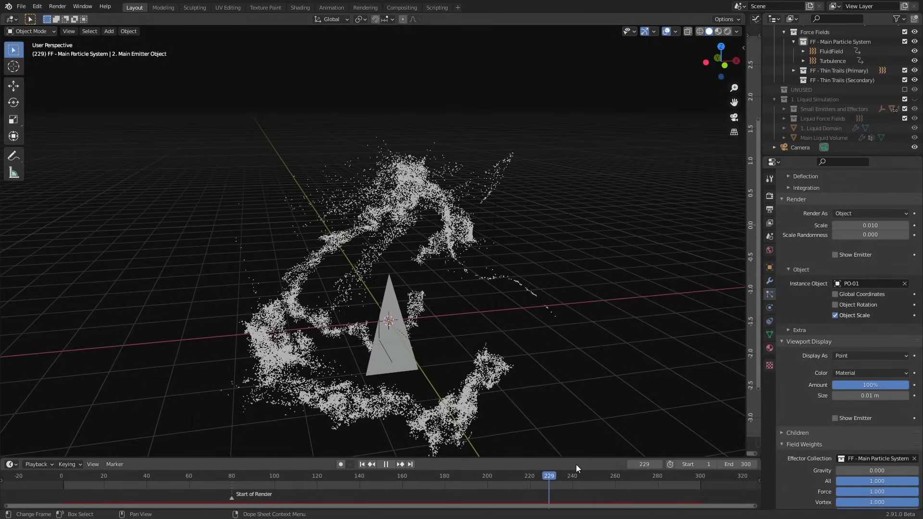
key(KP_0)
key(space)
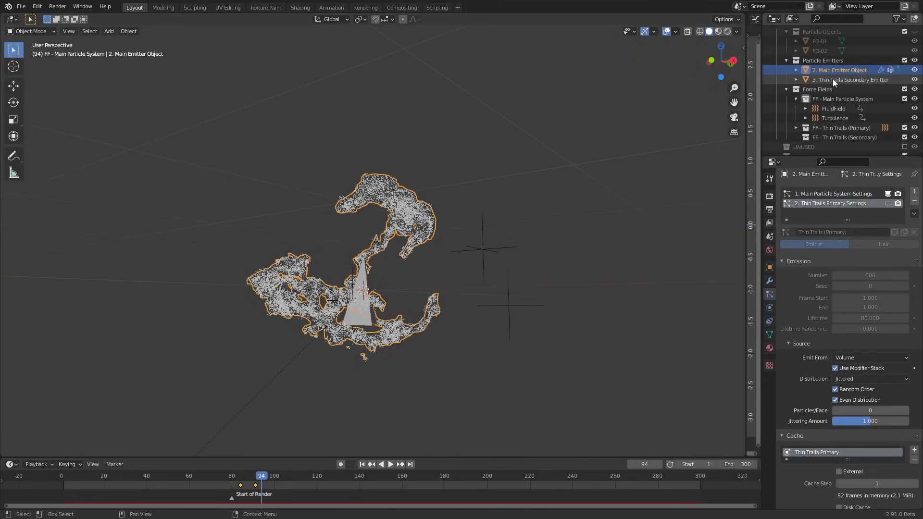
Duplicate FluidField, place the copy below the original, and move it to the FF - Thin Trails (Secondary) collection
click(832, 80)
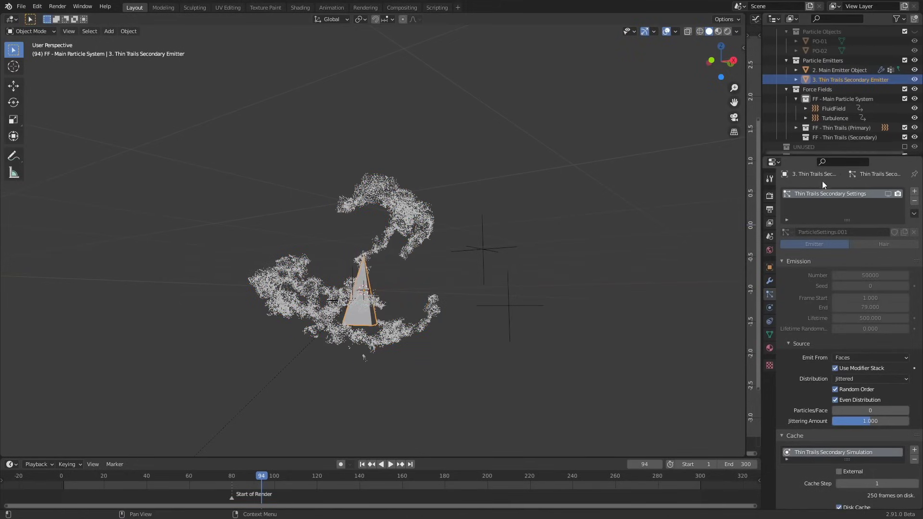
click(834, 108)
middle_drag(669, 293, 672, 317)
key(shift+d)
click(537, 369)
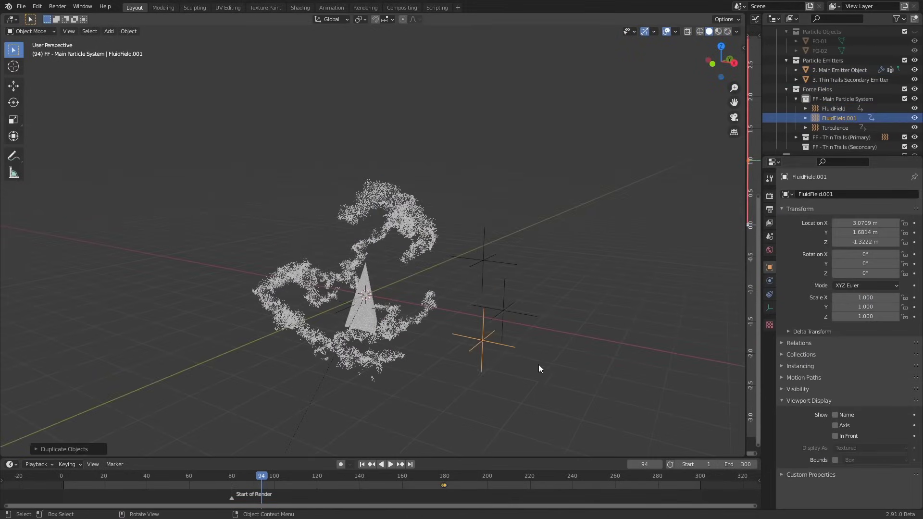
key(m)
mouse_move(536, 391)
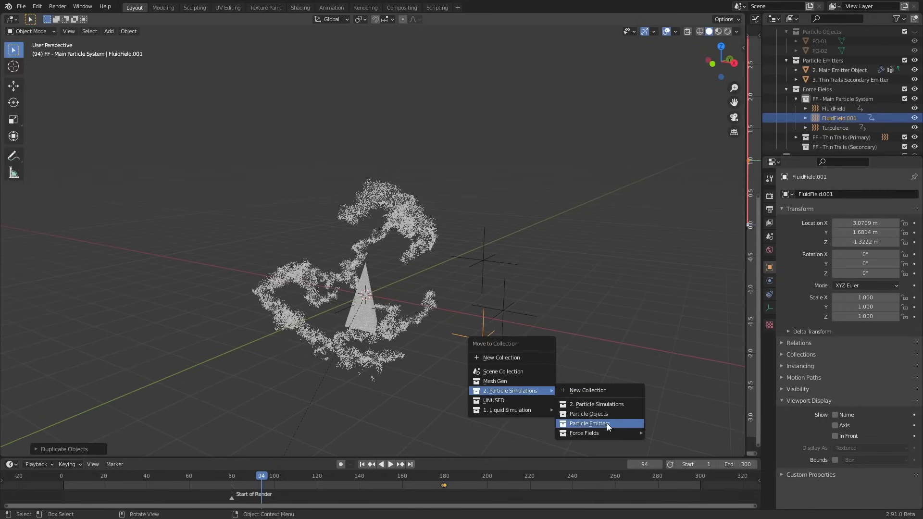
mouse_move(599, 434)
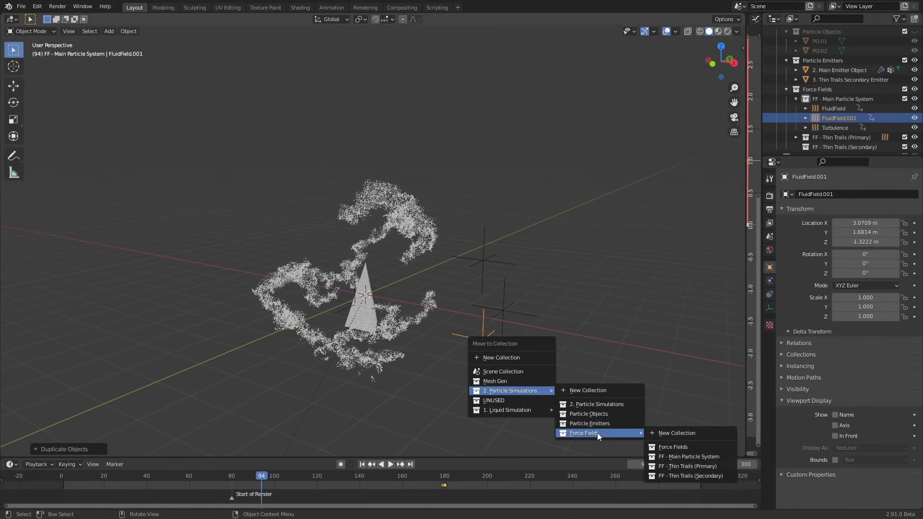
click(677, 475)
Re-enter 50000 as the particle number of the Thin Trails Secondary Emitter to refresh its simulation
double_click(844, 249)
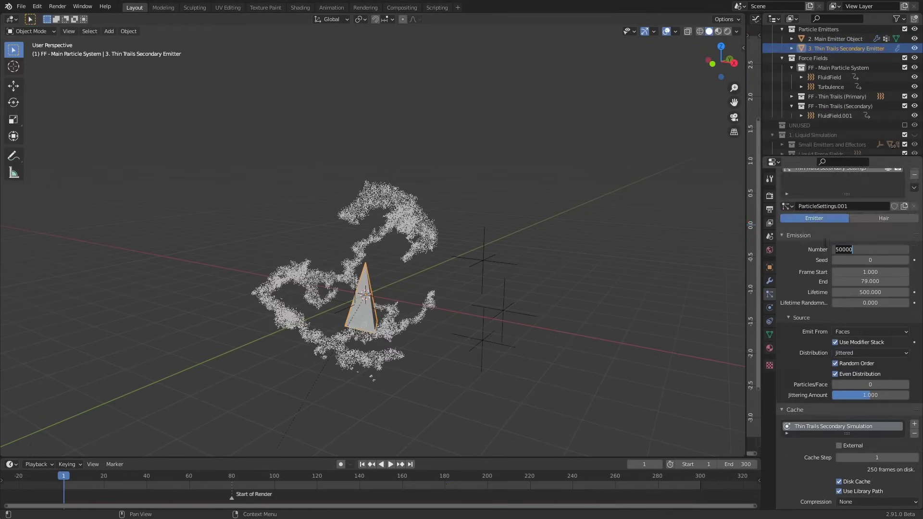
text(50000)
key(Return)
scroll(808, 389, down, 5)
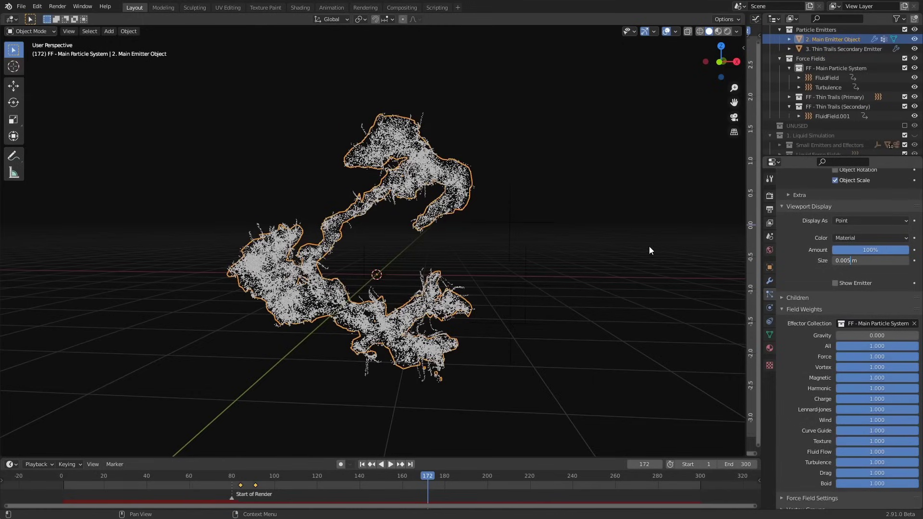
Set the main particle system's viewport display size to 0.005 m and deselect the emitter
click(649, 247)
click(648, 248)
middle_drag(614, 269, 562, 277)
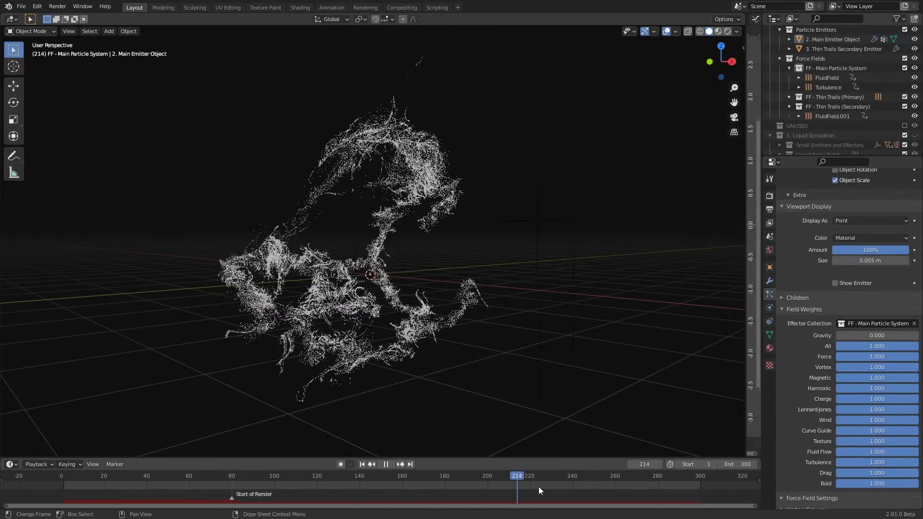
Examine the finer splash particles up to frame 239 and switch the viewport background back to grey
key(space)
middle_drag(615, 442, 481, 260)
mouse_move(587, 480)
mouse_down()
mouse_move(623, 480)
mouse_move(447, 477)
mouse_move(570, 477)
mouse_up()
mouse_move(562, 352)
middle_down()
mouse_move(671, 361)
mouse_move(589, 360)
mouse_move(570, 326)
mouse_move(703, 17)
middle_up()
click(736, 30)
click(712, 186)
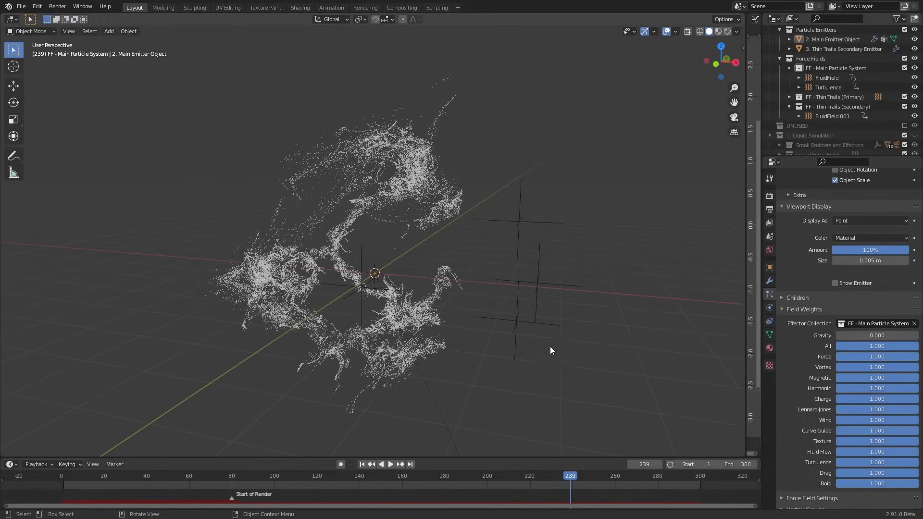
Return to frame 1 and review the particle emission and cache settings of the main and secondary emitters
key(shift+Left)
scroll(841, 298, up, 15)
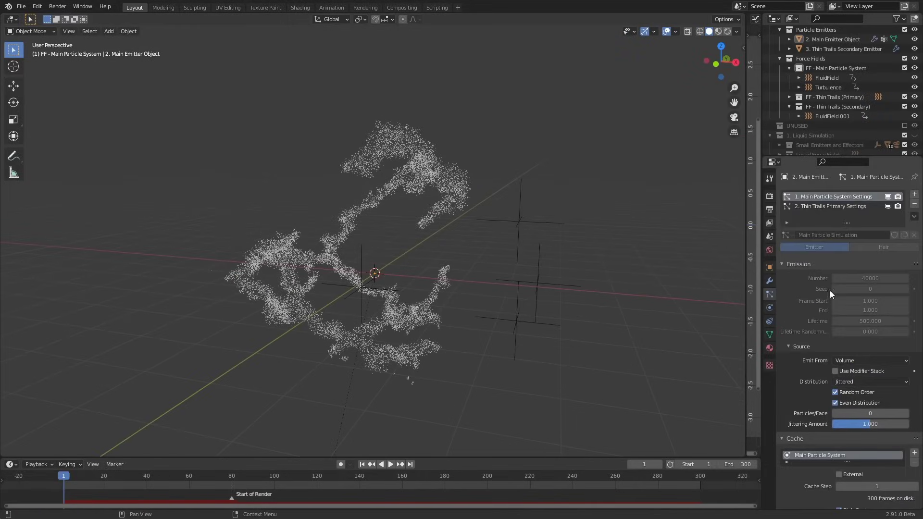
scroll(846, 298, down, 3)
scroll(890, 191, up, 5)
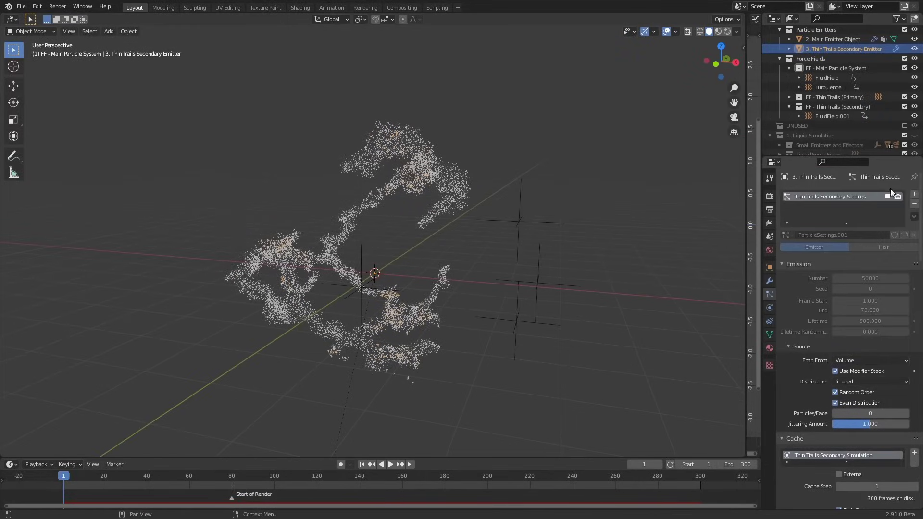
click(831, 43)
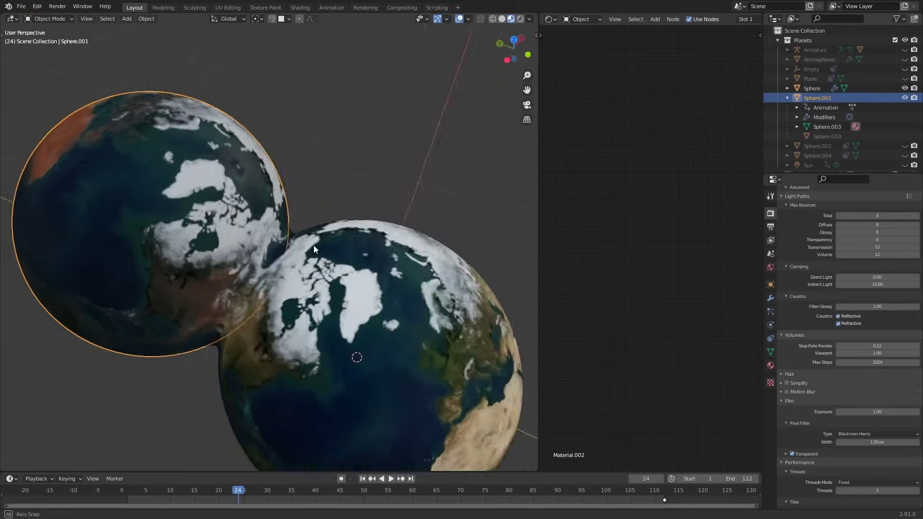
Examine the two merging Earth spheres and the mapping nodes in Material.004 that lead into the Earth Group
scroll(313, 245, up, 3)
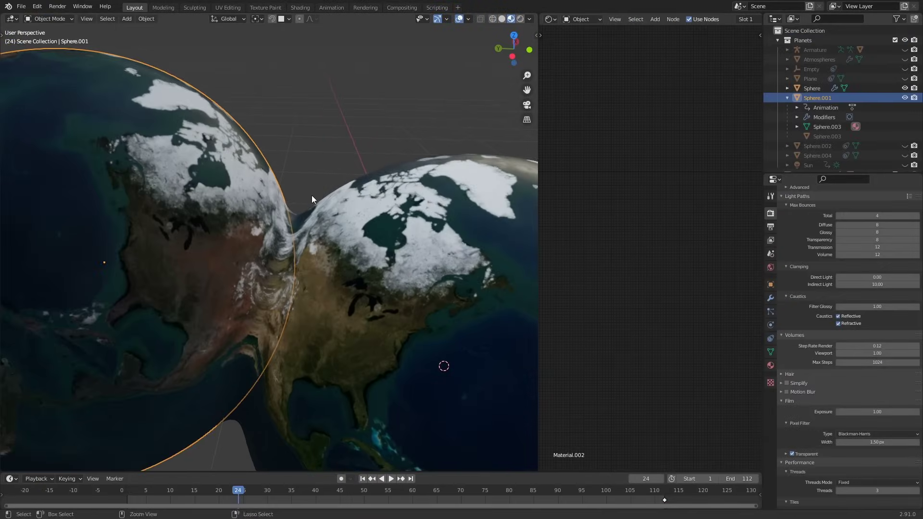
key(g)
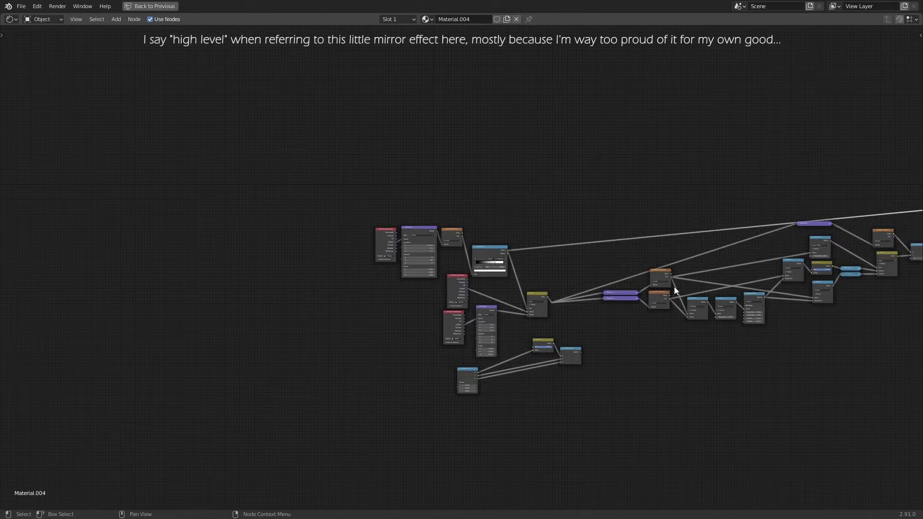
scroll(425, 155, up, 4)
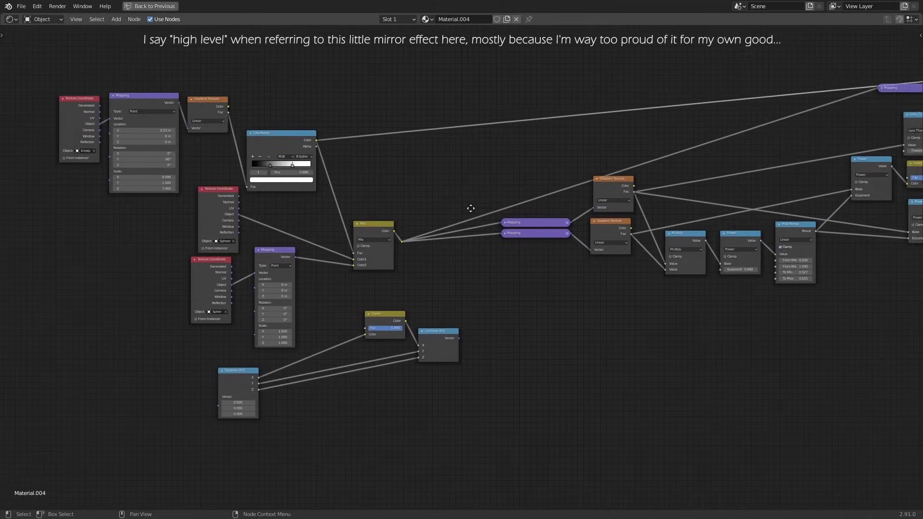
middle_drag(599, 194, 352, 250)
scroll(696, 138, up, 4)
middle_drag(788, 174, 568, 234)
scroll(462, 263, up, 4)
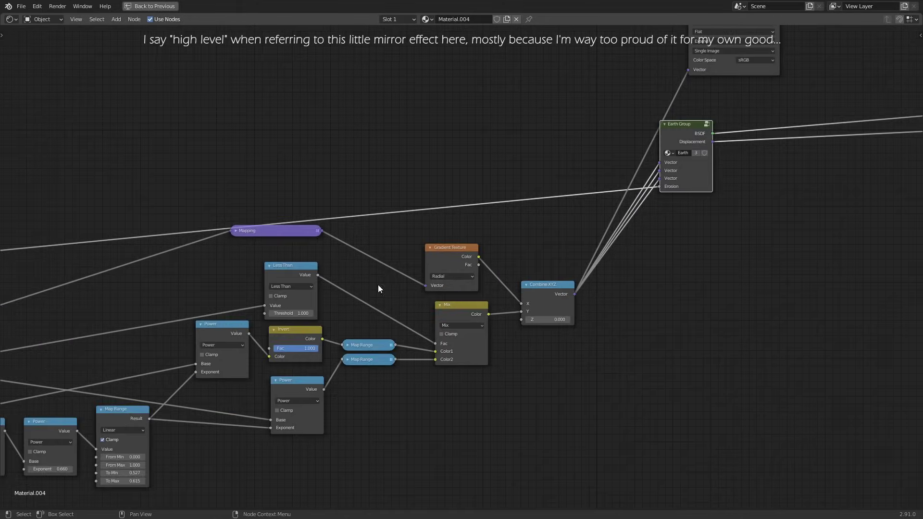
middle_drag(182, 307, 540, 250)
scroll(541, 249, down, 5)
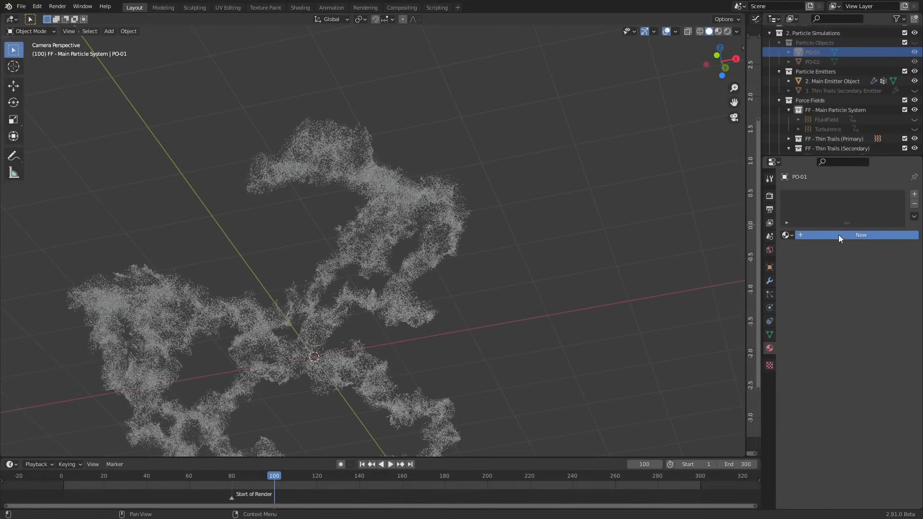
Create a new material for the PO-01 particle object and name it PM-01
click(838, 234)
double_click(817, 234)
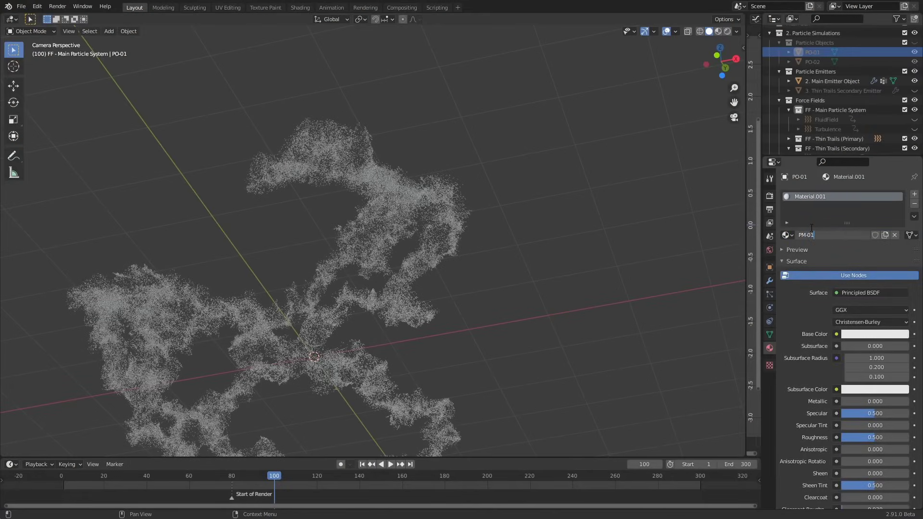
key(Return)
Assign the existing PM-01 material to the Main Emitter Object and deselect the emitter
click(456, 226)
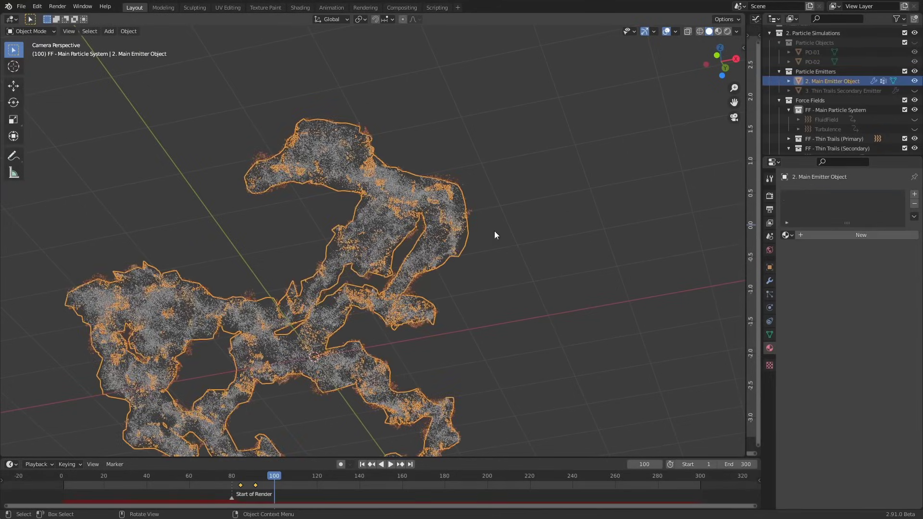
click(788, 235)
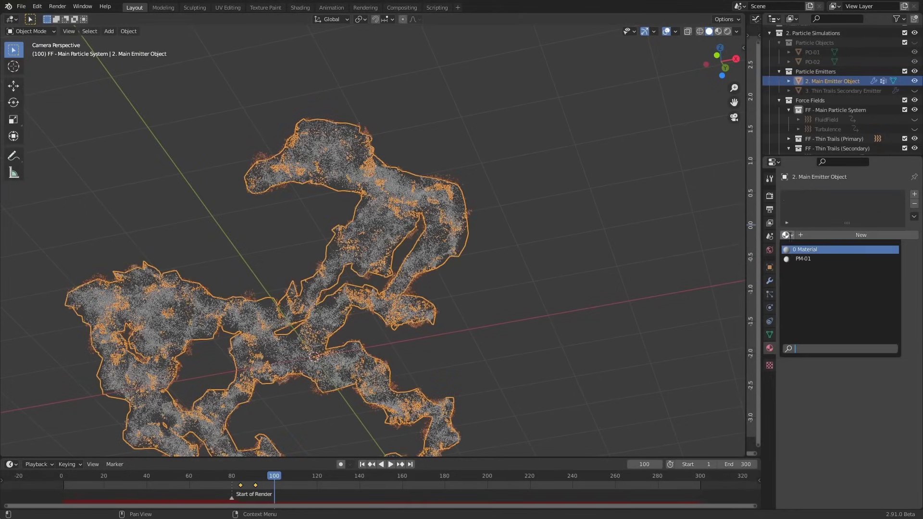
click(802, 266)
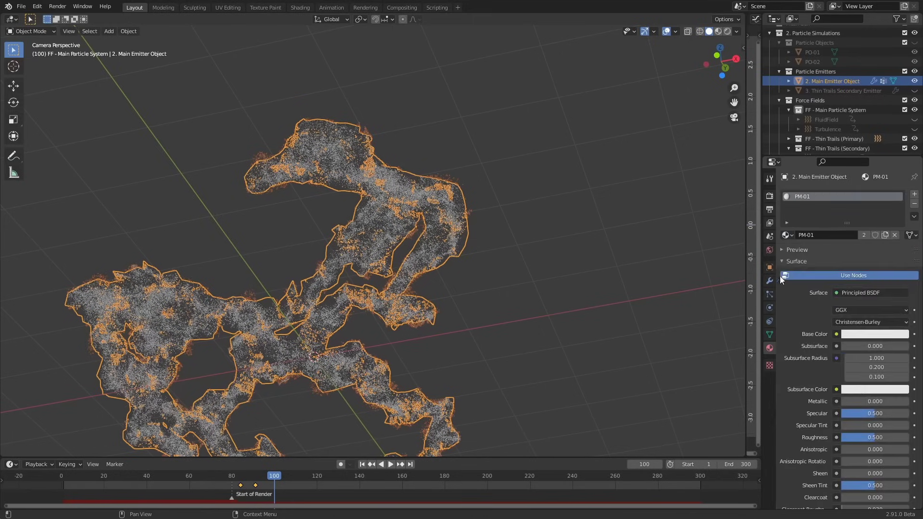
click(670, 242)
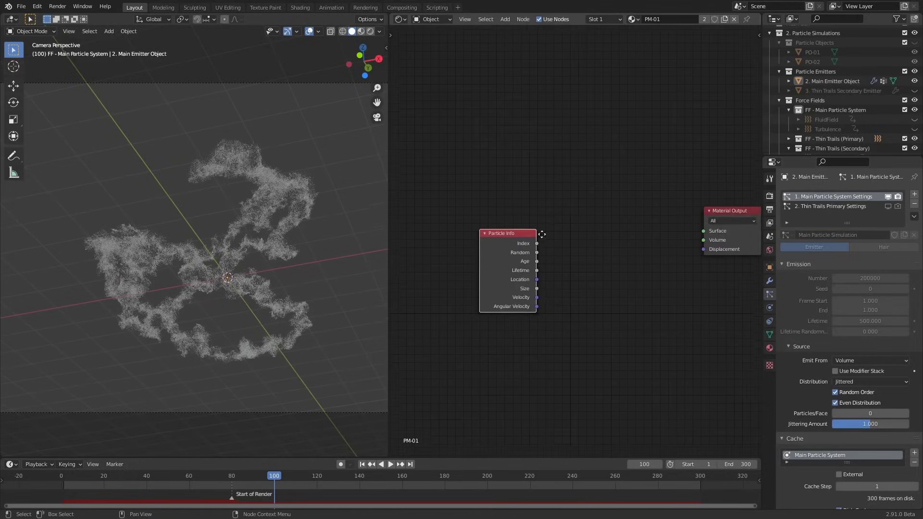
Move the Particle Info node away from Material Output to make room for nodes between them
middle_drag(542, 234, 550, 237)
drag(529, 287, 470, 234)
click(486, 220)
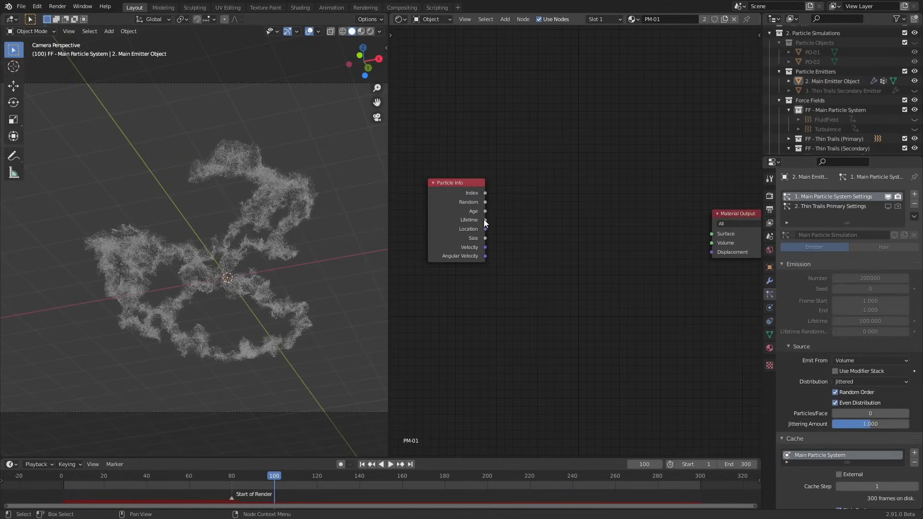
drag(497, 227, 573, 290)
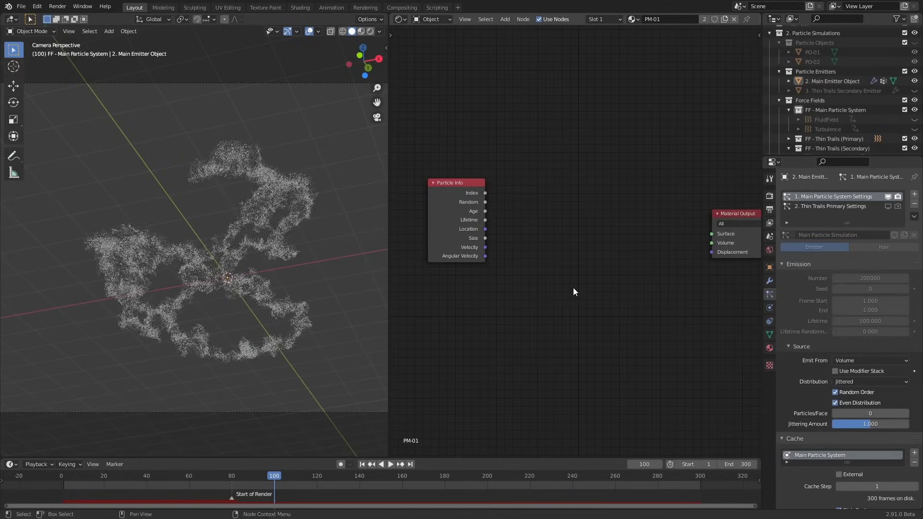
click(770, 365)
click(769, 295)
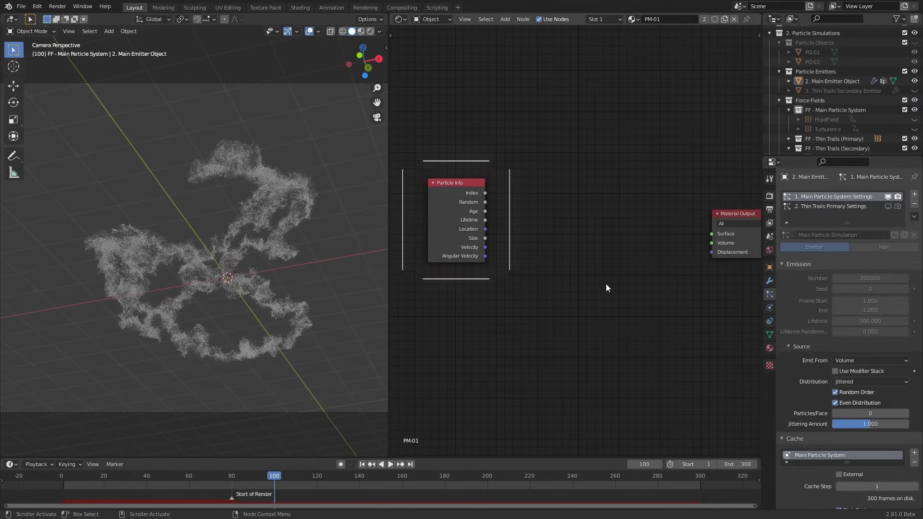
drag(483, 222, 514, 239)
drag(454, 235, 436, 234)
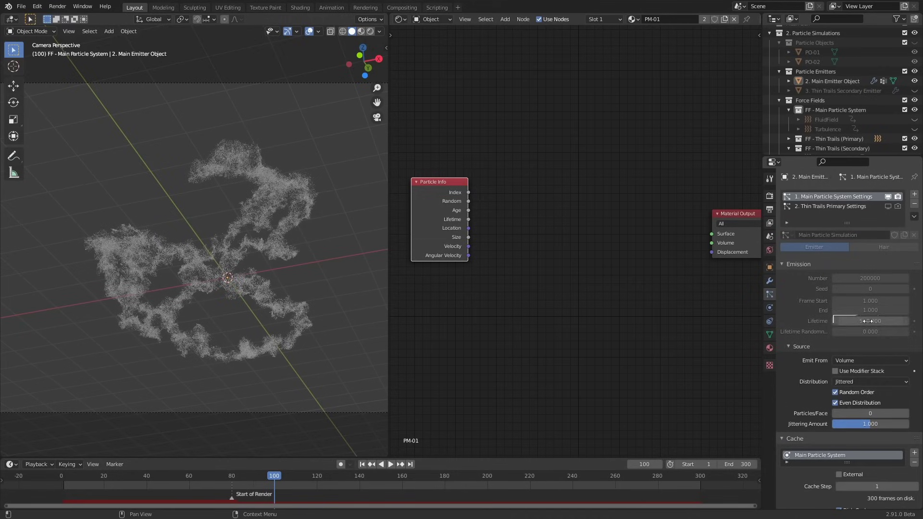
Check the Lifetime influence of Texture.003 and compare it with the main particle system's emission settings
scroll(864, 399, down, 15)
scroll(848, 376, down, 20)
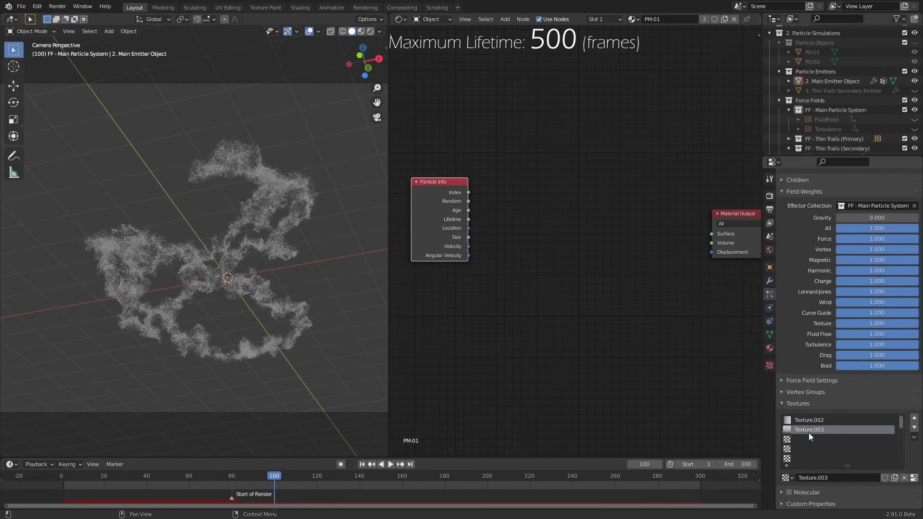
click(913, 478)
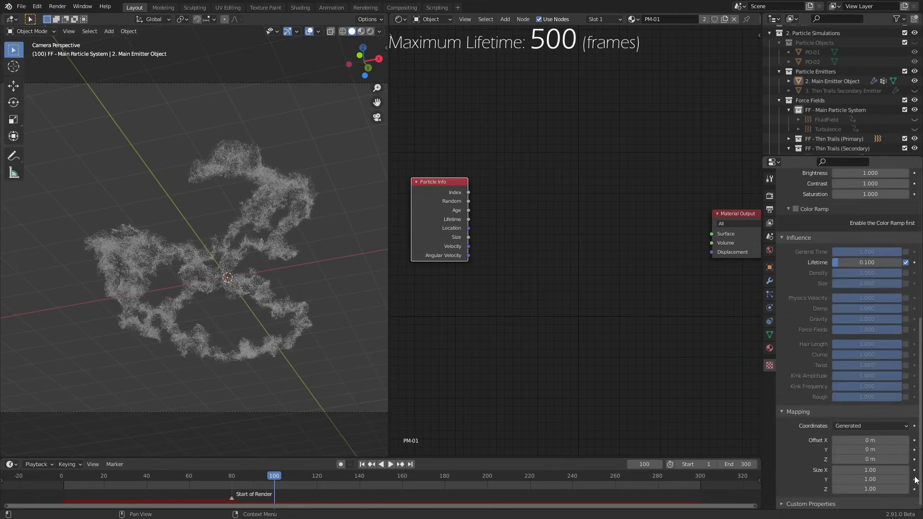
scroll(896, 366, up, 2)
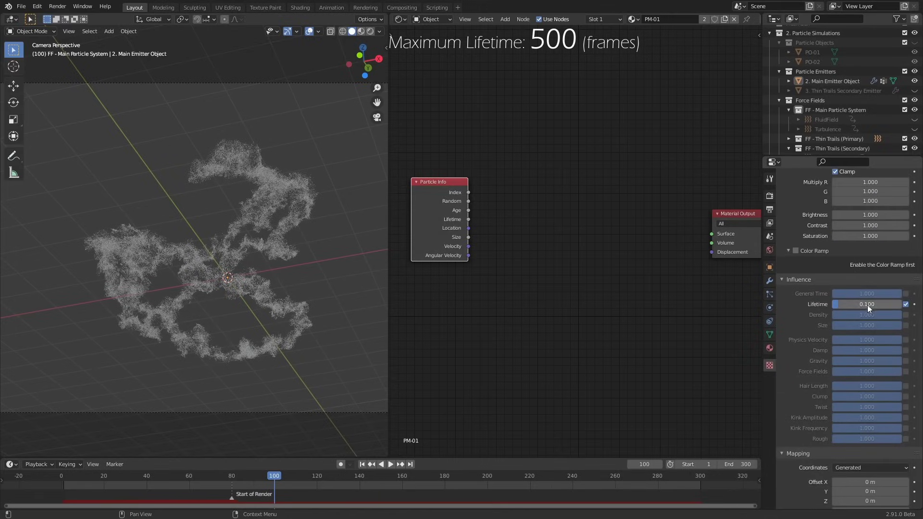
click(770, 294)
scroll(850, 385, up, 10)
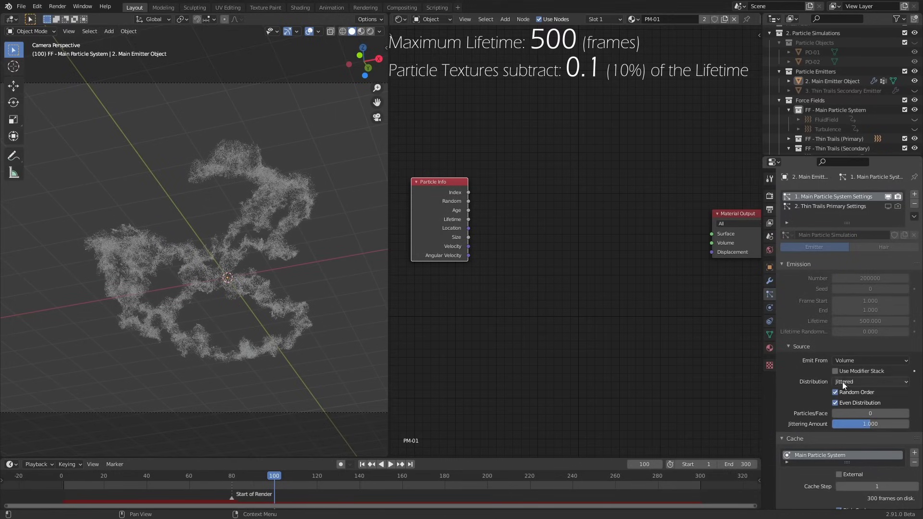
Map the particle Lifetime through a new Map Range node with From Min 450 and From Max 500, and preview it from the top
key(shift+a)
mouse_move(495, 264)
click(566, 336)
click(582, 246)
drag(469, 219, 549, 246)
click(581, 265)
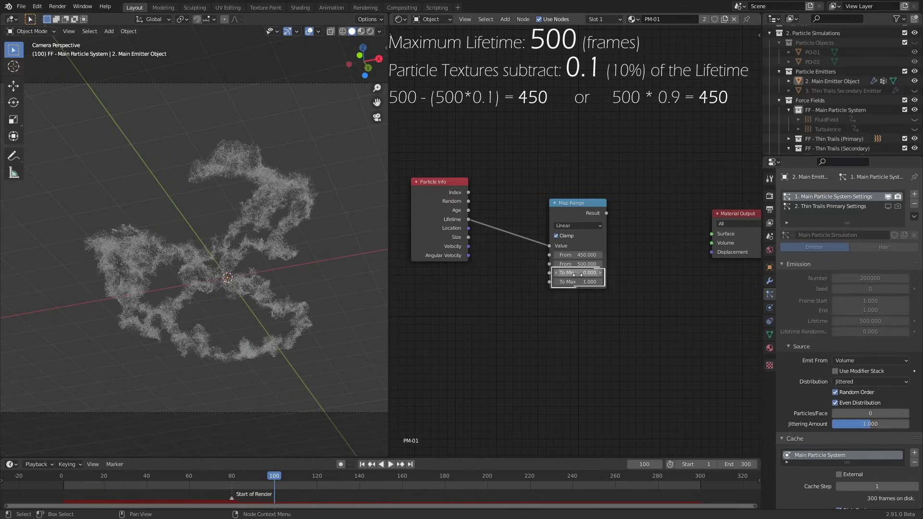
key(Return)
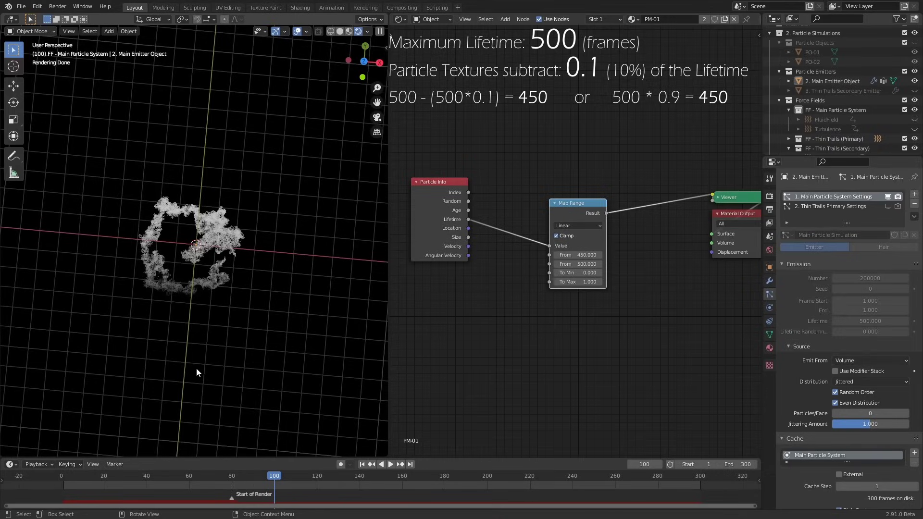
key(KP_7)
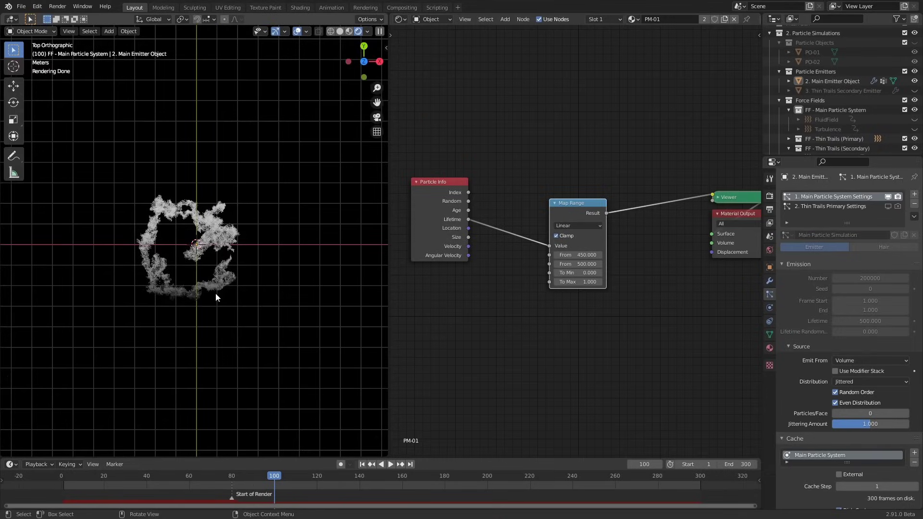
Duplicate the Map Range node below the original and connect the particle Size to the copy's Value
drag(576, 224, 572, 156)
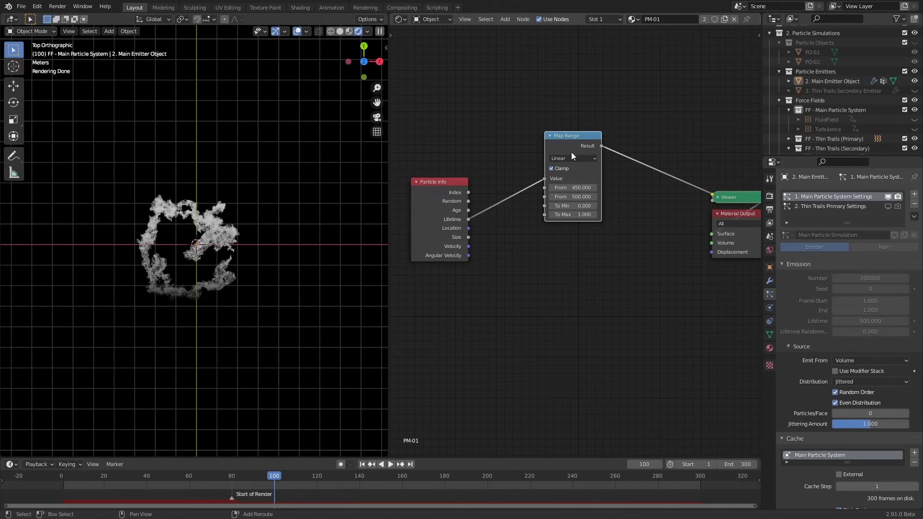
key(shift+d)
click(565, 271)
drag(468, 237, 548, 294)
key(Home)
Look up the particle render scale and set the Size Map Range to From Min 0.004 and From Max 0.005
scroll(808, 335, down, 20)
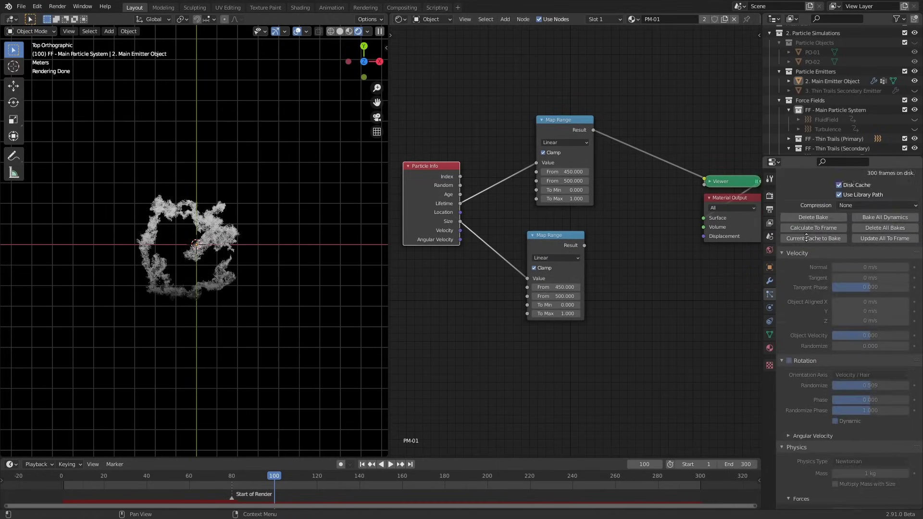
scroll(808, 335, down, 15)
scroll(817, 275, up, 10)
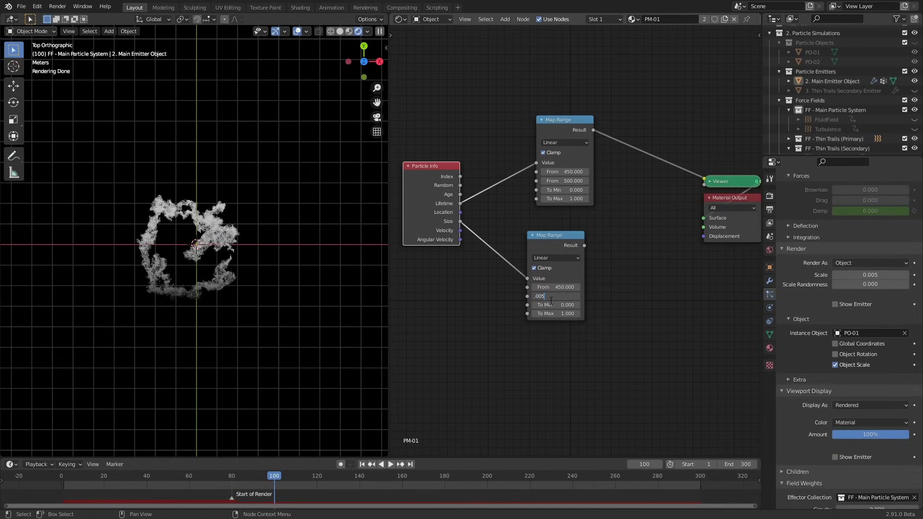
key(Return)
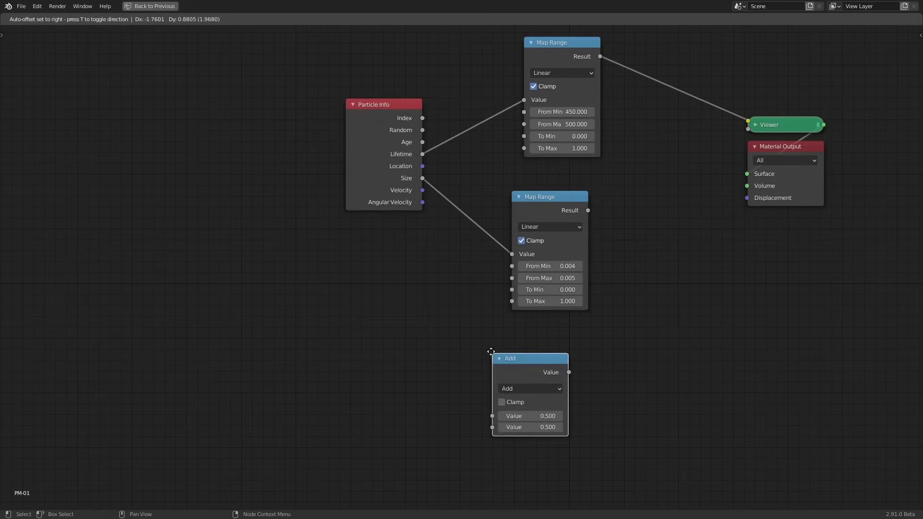
Add a Value node set to 0.005 and a Math node set to Multiply with a second value of 0.9
click(413, 284)
click(413, 286)
key(shift+a)
click(421, 285)
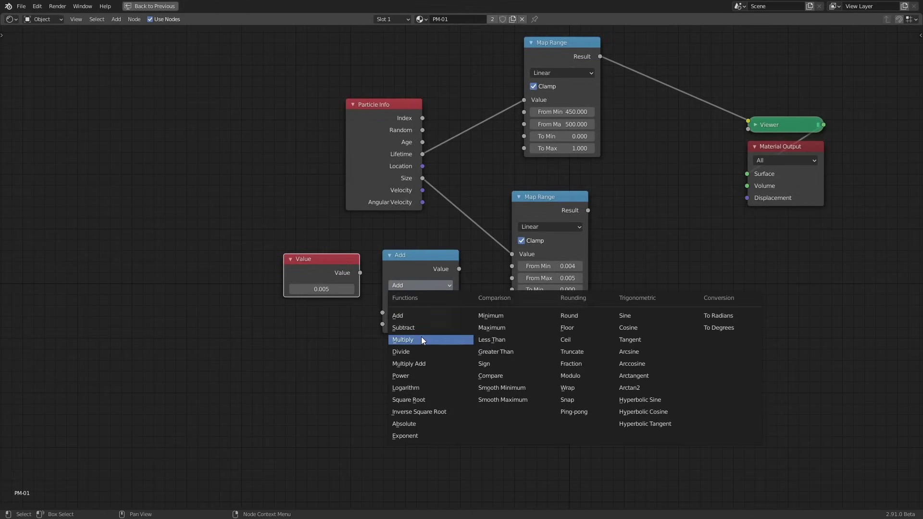
click(421, 339)
click(428, 325)
text(0.9)
key(Return)
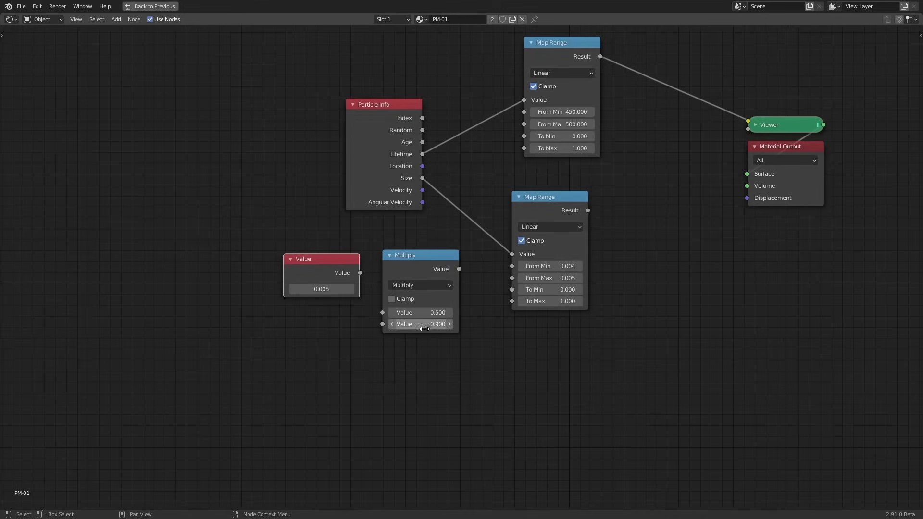
Feed the Value node through Multiply into the Size Map Range's From Min and directly into From Max, and collapse Multiply
drag(459, 269, 512, 265)
drag(360, 272, 512, 278)
drag(393, 256, 394, 221)
click(389, 221)
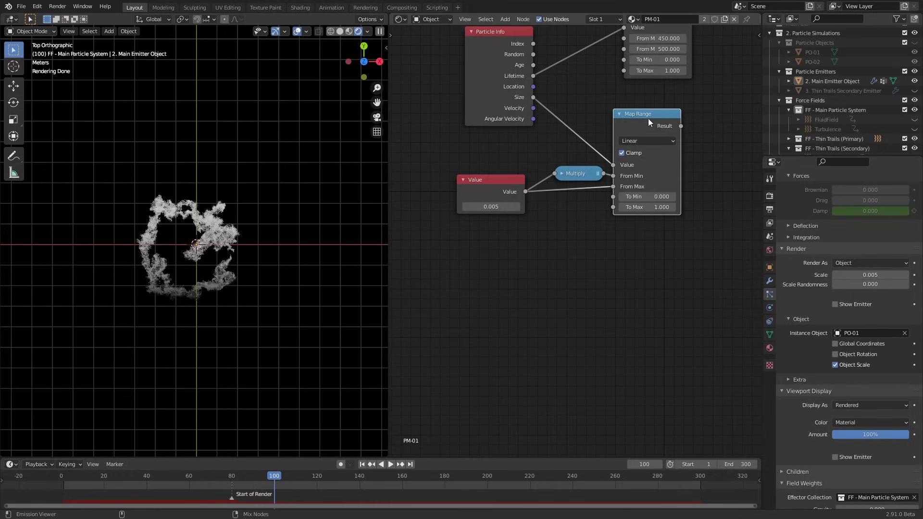
Preview the Size Map Range output on the rendered particles and inspect it in perspective
ctrl+shift+click(650, 119)
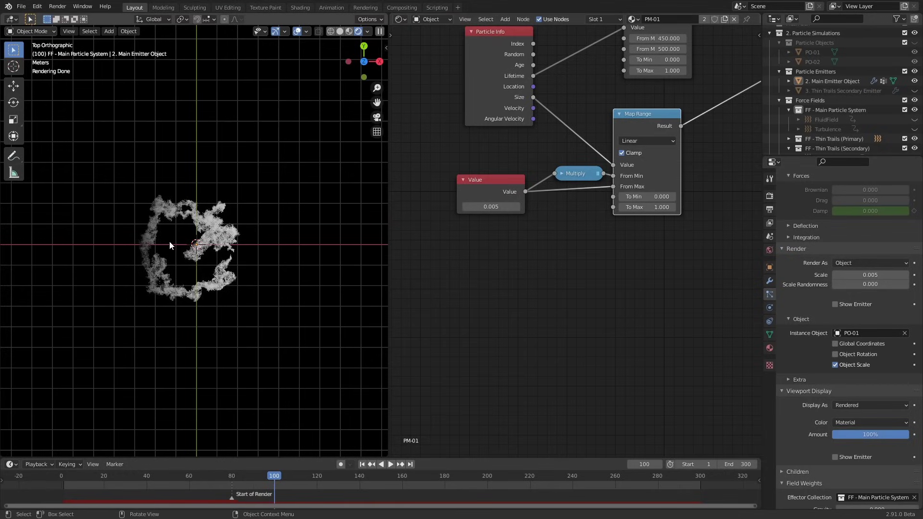
middle_drag(580, 224, 513, 349)
ctrl+middle_drag(537, 253, 530, 282)
drag(470, 219, 450, 215)
middle_drag(279, 247, 202, 222)
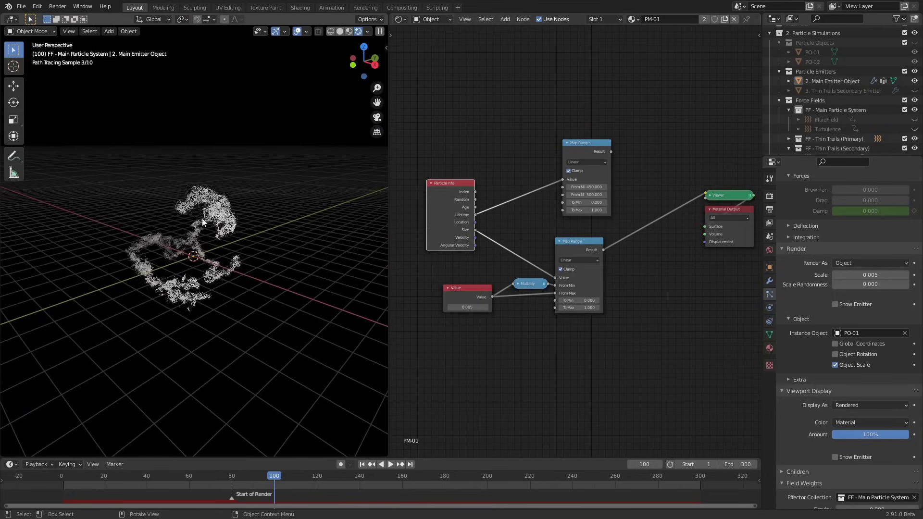
Add a Separate XYZ node between the two Map Range nodes and feed it Particle Info's Location
click(478, 224)
drag(477, 224, 485, 227)
drag(579, 178, 566, 118)
key(shift+a)
mouse_move(531, 246)
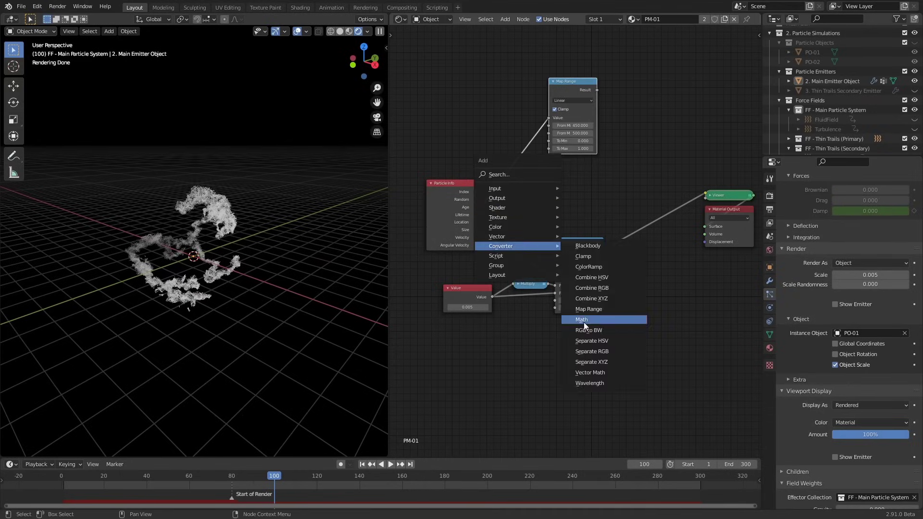
click(591, 362)
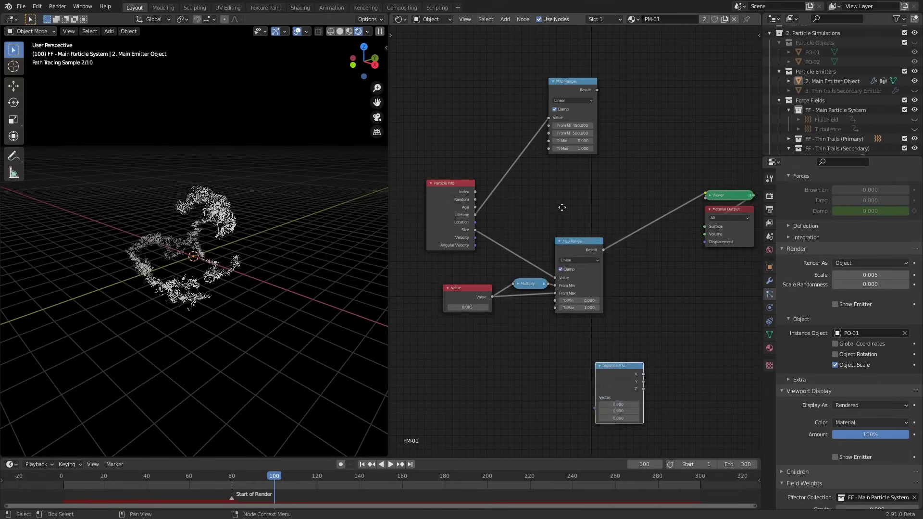
click(553, 166)
drag(476, 222, 599, 194)
Preview the separated location components through Z on the particles and inspect them from a low perspective
ctrl+shift+click(589, 192)
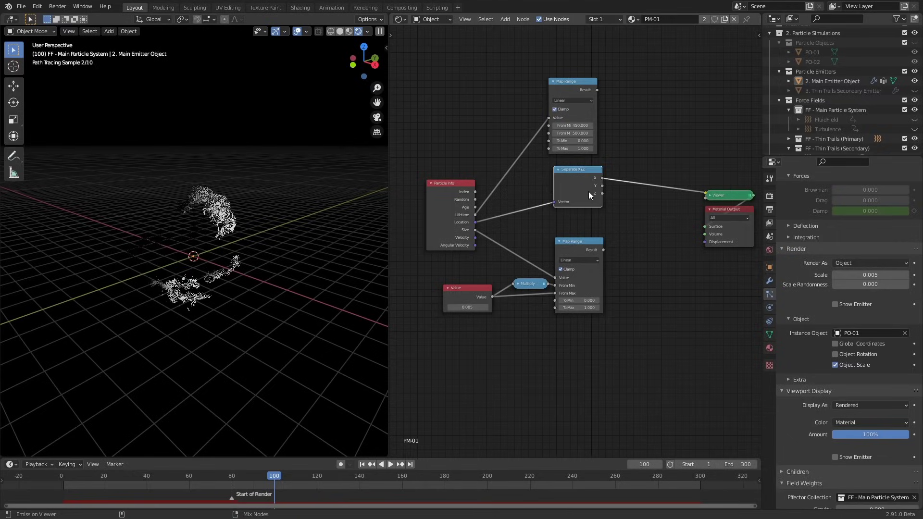
middle_drag(302, 279, 137, 259)
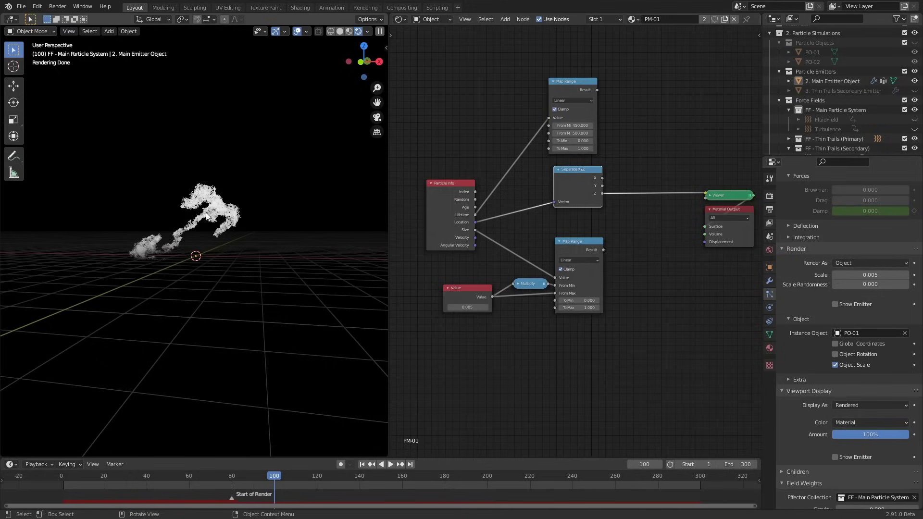
middle_drag(594, 235, 577, 257)
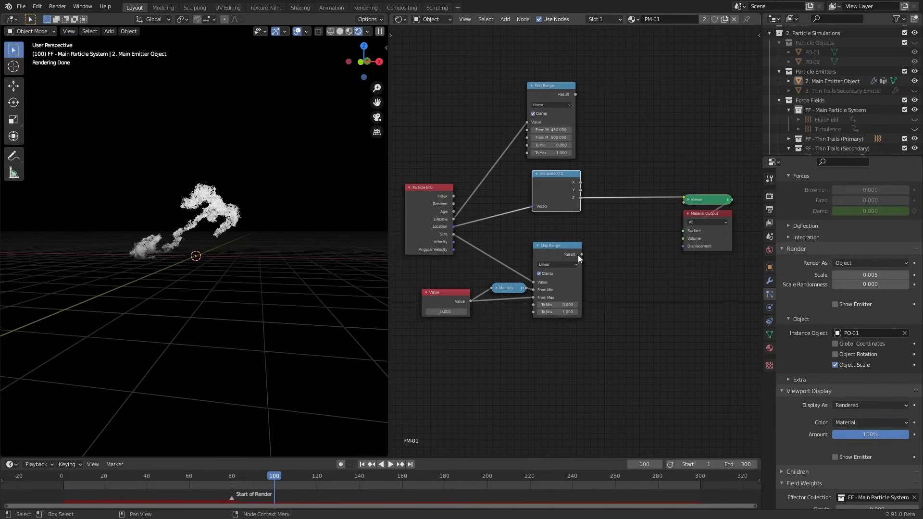
mouse_move(264, 234)
middle_down()
mouse_move(235, 226)
mouse_move(233, 244)
mouse_move(273, 250)
middle_up()
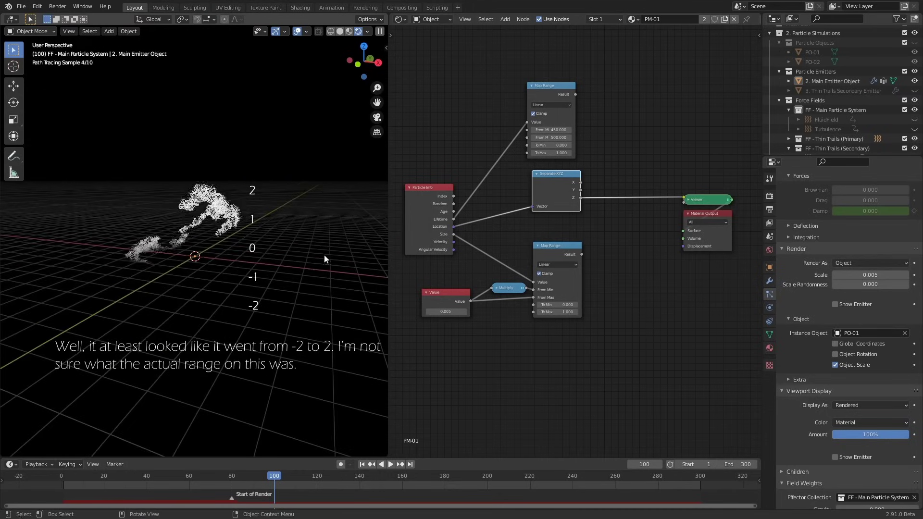
Move the Viewer and Material Output away from the other nodes to make room beside the lifetime Map Range
click(551, 92)
middle_drag(615, 257, 511, 259)
drag(598, 237, 699, 236)
drag(603, 201, 626, 204)
drag(451, 95, 463, 96)
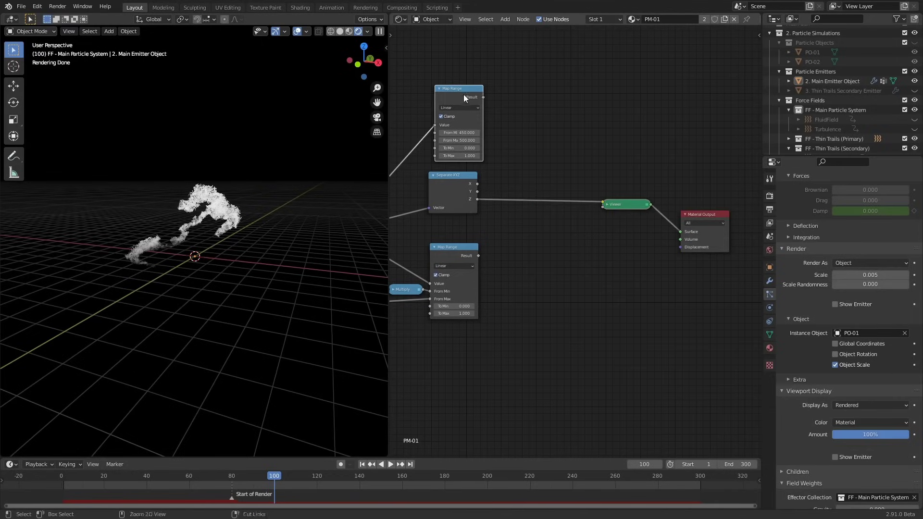
Add a Math node set to Multiply Add and insert it between the lifetime Map Range and the Viewer
key(shift+a)
mouse_move(529, 182)
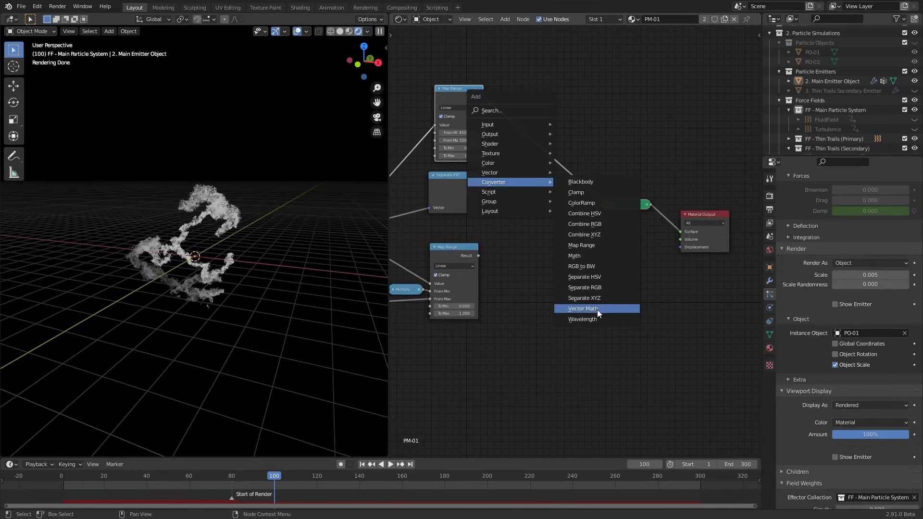
click(565, 255)
click(566, 255)
click(566, 266)
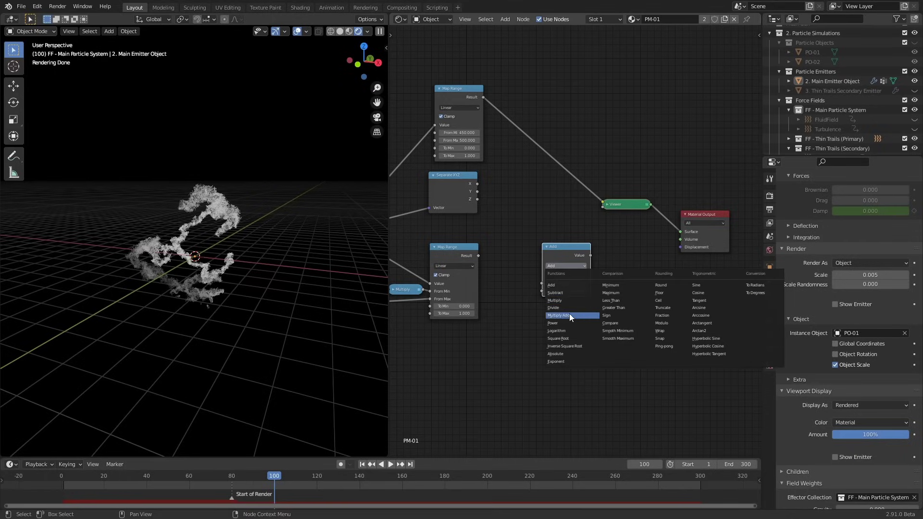
click(570, 315)
drag(565, 284, 533, 178)
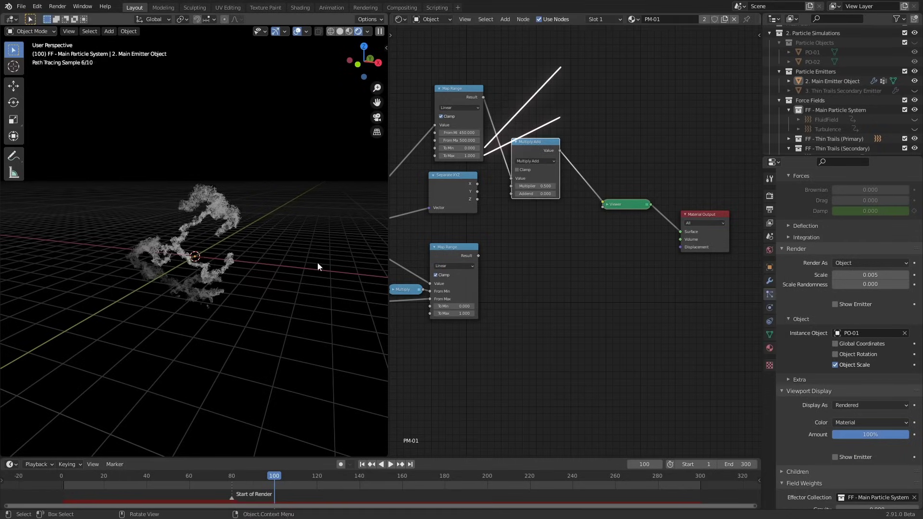
Look at the particles from the top and set the Multiply Add node's Multiplier to 4 and Addend to -2
key(KP_7)
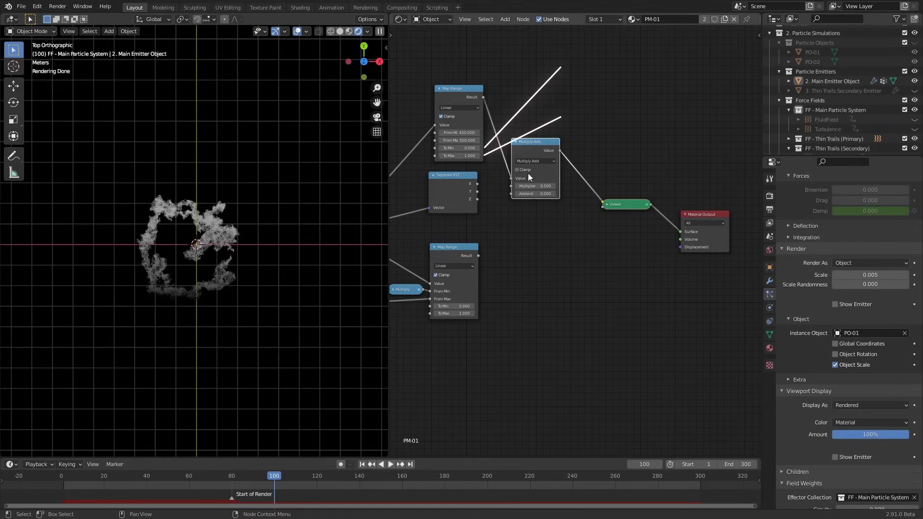
click(538, 194)
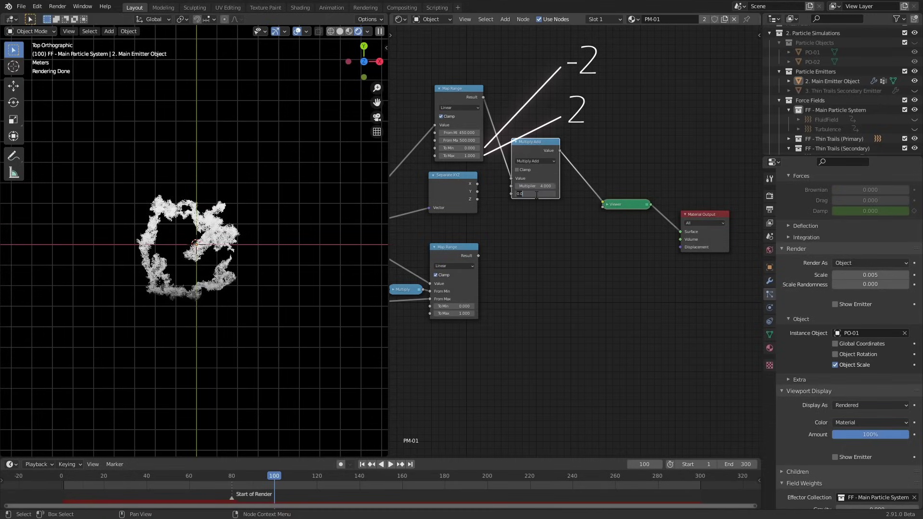
text(-4)
key(Return)
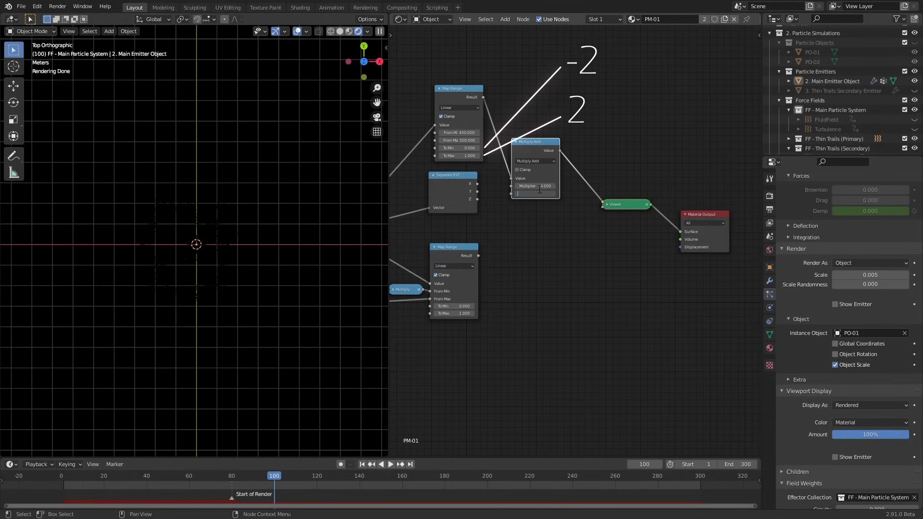
key(Return)
Duplicate the Multiply Add node, feed it the size Map Range result and preview its output on the particles
drag(531, 146, 538, 136)
key(shift+d)
click(530, 249)
drag(479, 256, 509, 277)
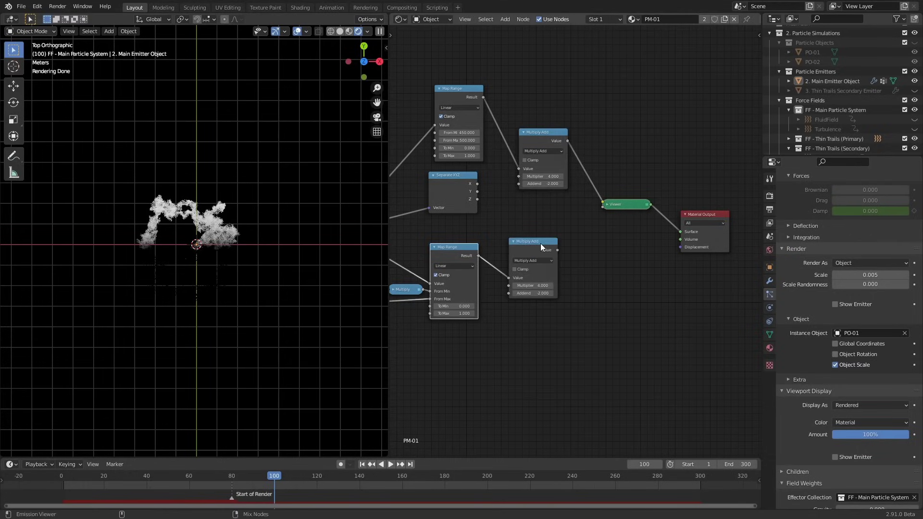
ctrl+shift+click(541, 244)
Add and preview a Combine XYZ node taking the size Multiply Add as X, the lifetime Multiply Add as Y, and location Z as Z
middle_drag(376, 217, 355, 126)
drag(540, 135, 531, 93)
drag(451, 186, 497, 194)
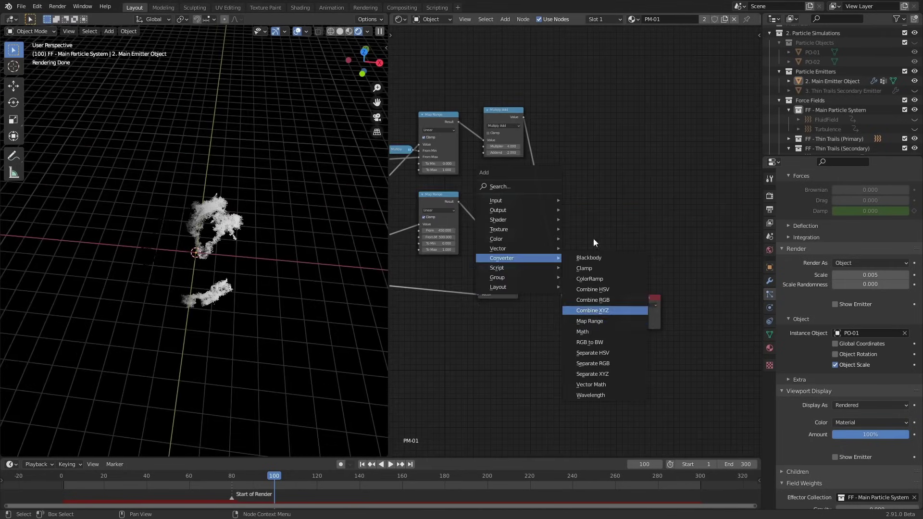
click(588, 254)
click(572, 182)
drag(575, 194, 574, 194)
drag(519, 202, 572, 200)
drag(517, 287, 572, 207)
ctrl+shift+click(594, 192)
Move the Viewer and Material Output farther from Combine XYZ and collapse the Separate XYZ node
middle_drag(345, 303, 308, 243)
drag(638, 298, 744, 232)
drag(582, 309, 683, 207)
middle_drag(681, 228, 583, 249)
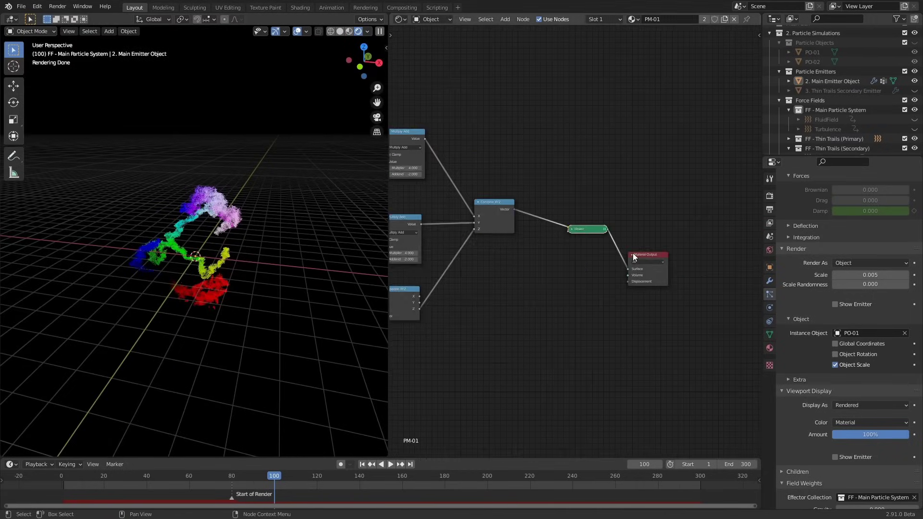
middle_drag(501, 280, 596, 266)
key(h)
drag(487, 276, 481, 290)
middle_drag(507, 285, 622, 300)
middle_drag(738, 293, 523, 264)
drag(642, 252, 718, 209)
drag(580, 204, 653, 194)
middle_drag(537, 220, 518, 227)
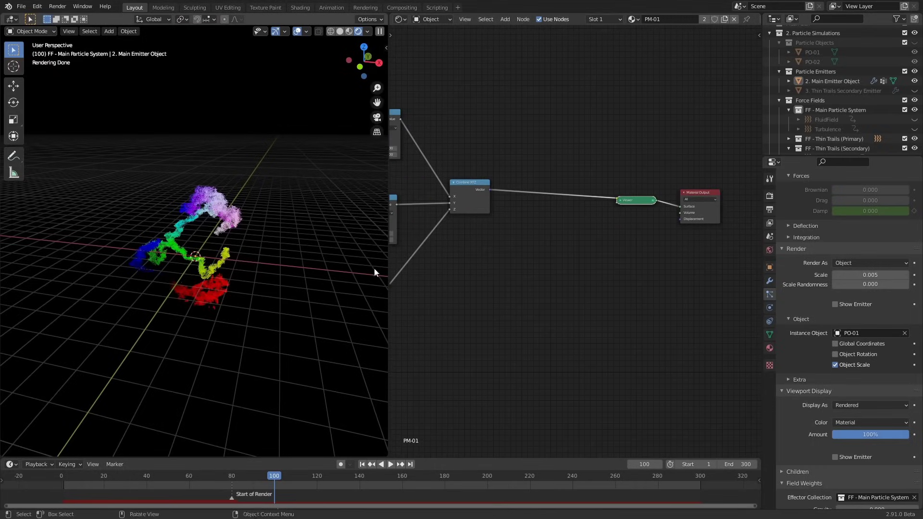
Inspect the combined coordinates on the particles and add a Noise Texture node
middle_drag(321, 289, 304, 266)
middle_drag(543, 205, 568, 223)
key(shift+a)
mouse_move(519, 206)
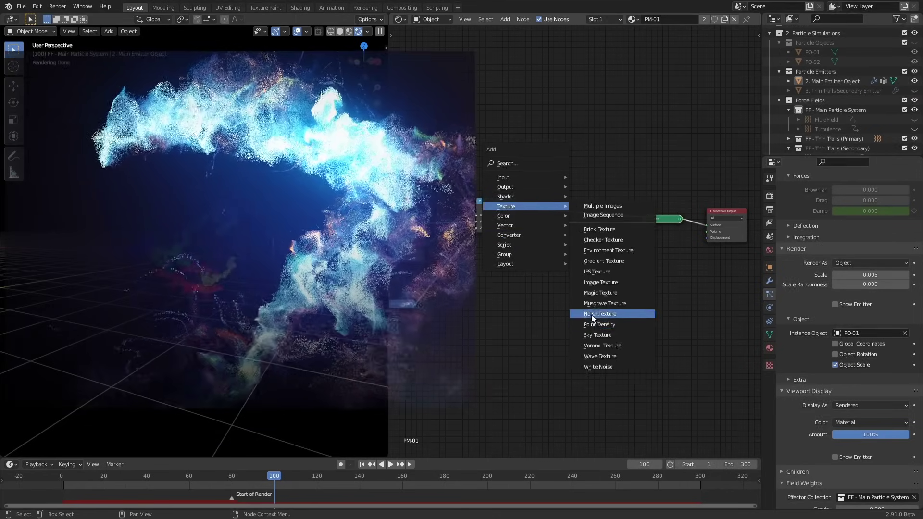
click(587, 310)
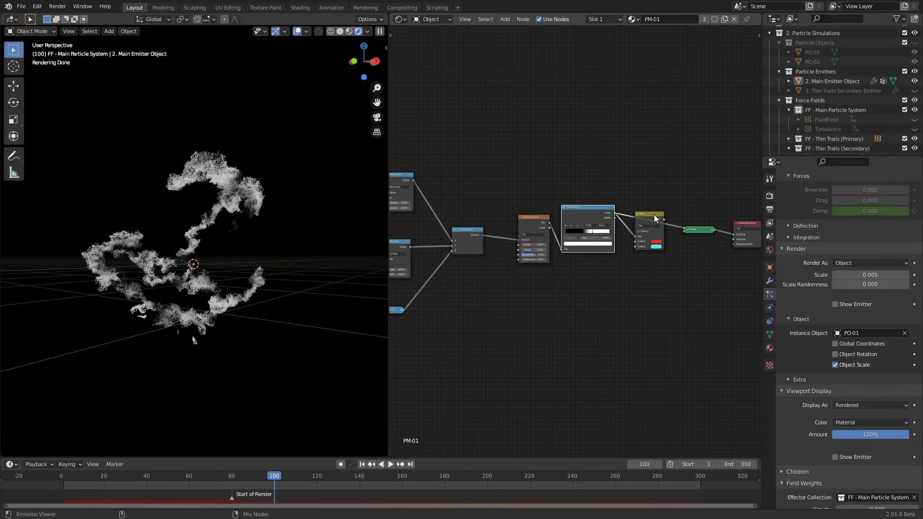
Preview the red and cyan Mix node's output on the particles
click(654, 215)
middle_drag(242, 231, 283, 240)
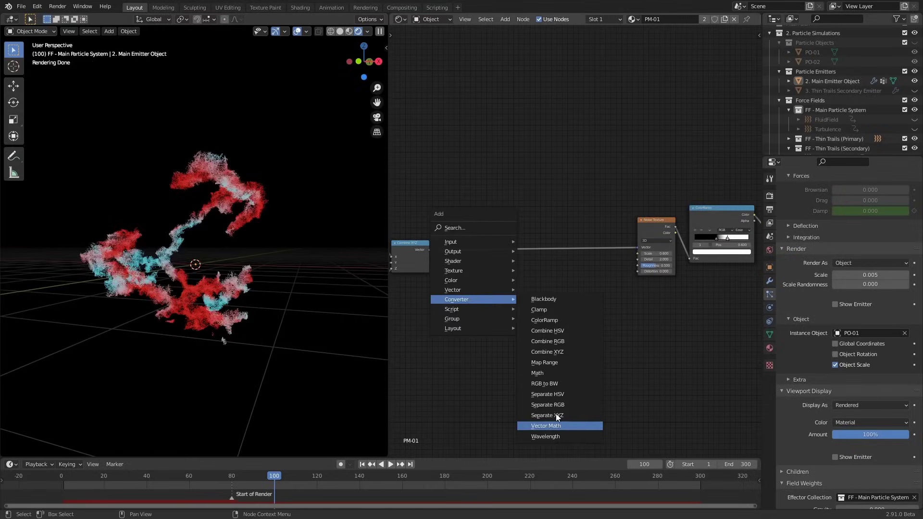
Insert a Vector Math node set to Add between Combine XYZ and Noise Texture, and raise its X offset to 7.1
click(556, 415)
click(511, 251)
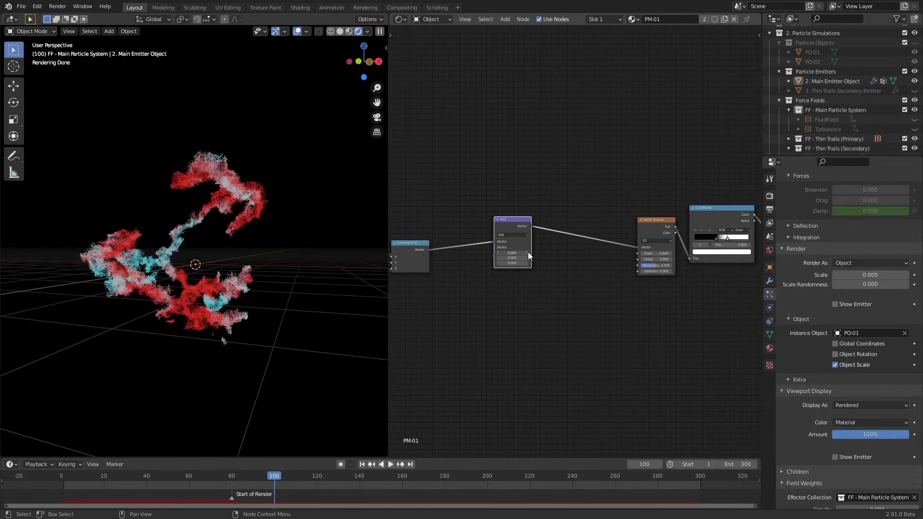
click(528, 253)
click(528, 253)
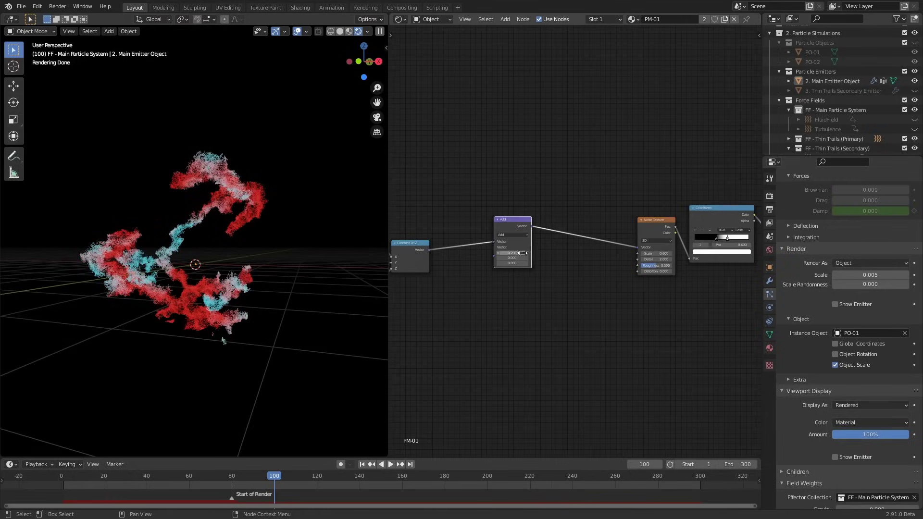
drag(526, 253, 558, 253)
middle_drag(215, 204, 197, 186)
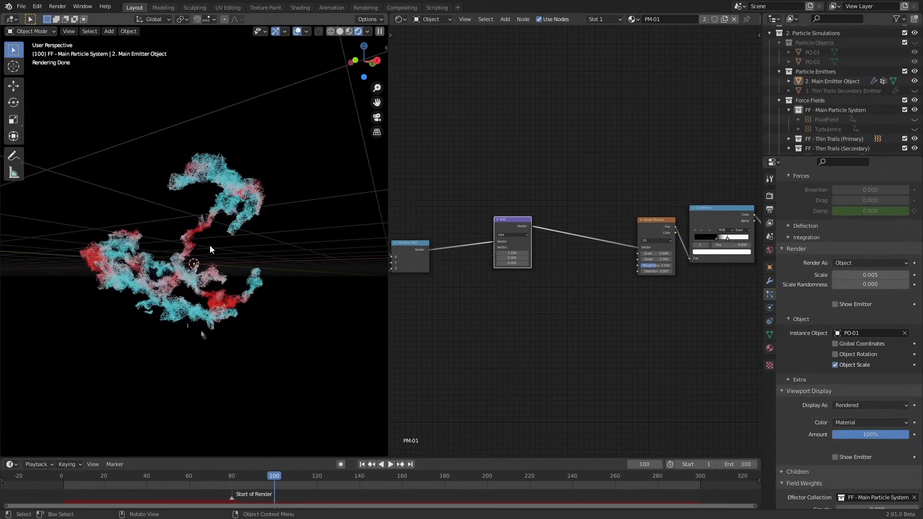
Tidy the noise chain and push the Add node's X offset further to vary the noise pattern on the particles
middle_drag(475, 204, 469, 234)
drag(500, 249, 489, 247)
middle_drag(485, 246, 411, 209)
drag(427, 242, 448, 240)
click(578, 246)
key(Return)
middle_drag(426, 213, 457, 233)
drag(457, 233, 477, 241)
drag(479, 271, 502, 268)
drag(478, 270, 516, 269)
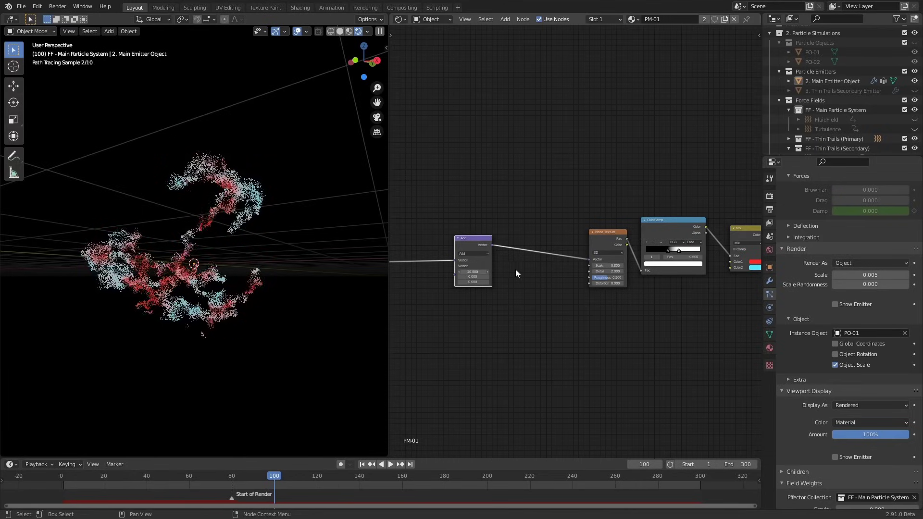
Rearrange the Add, Noise Texture and ColorRamp nodes into a compact chain before the Mix node
middle_drag(313, 232, 282, 240)
middle_drag(571, 206, 500, 168)
scroll(548, 242, down, 6)
scroll(567, 238, up, 5)
drag(509, 210, 453, 212)
drag(569, 199, 544, 198)
middle_drag(534, 270, 570, 290)
scroll(565, 302, down, 6)
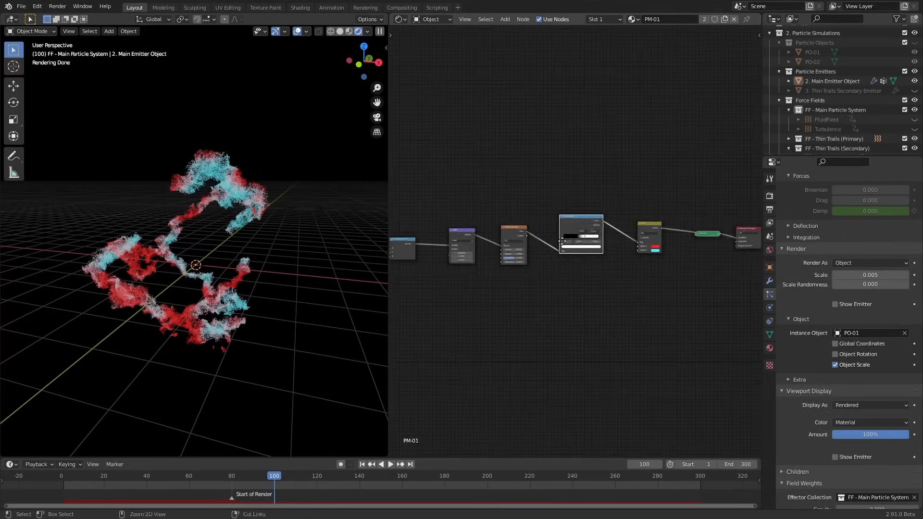
Duplicate the Add, Noise Texture and ColorRamp chain and place the copy above the original
drag(457, 173, 583, 271)
drag(563, 306, 560, 302)
key(shift+d)
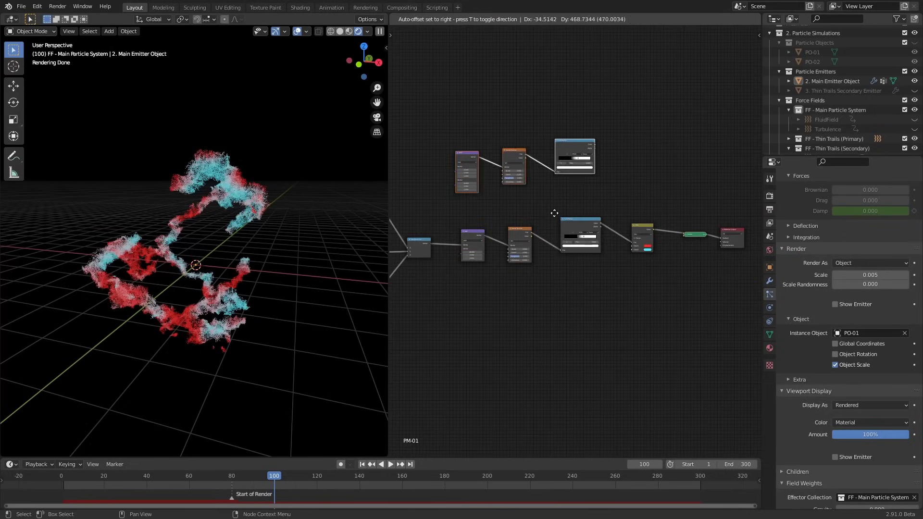
click(557, 207)
scroll(580, 246, up, 4)
click(612, 223)
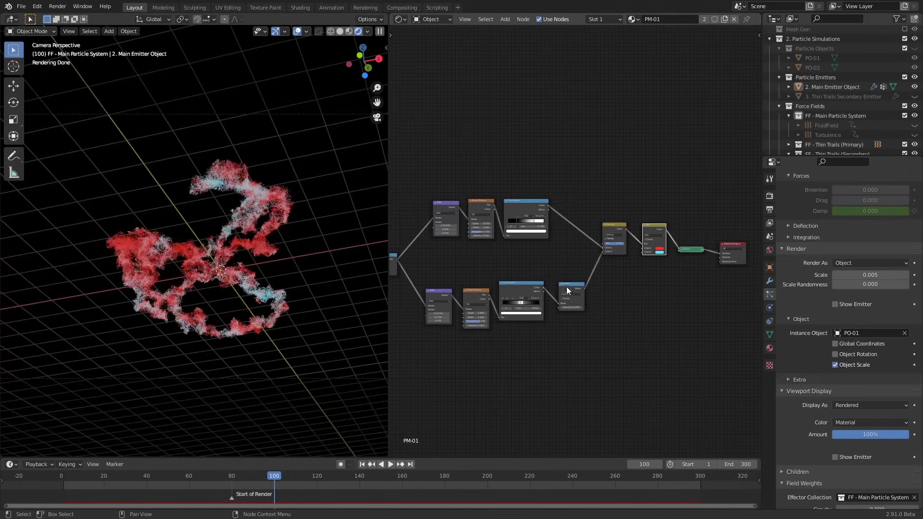
Compare the Mix factor driven by the upper ColorRamp and by the Power node, and reconnect the Overlay output to it
drag(522, 313, 575, 340)
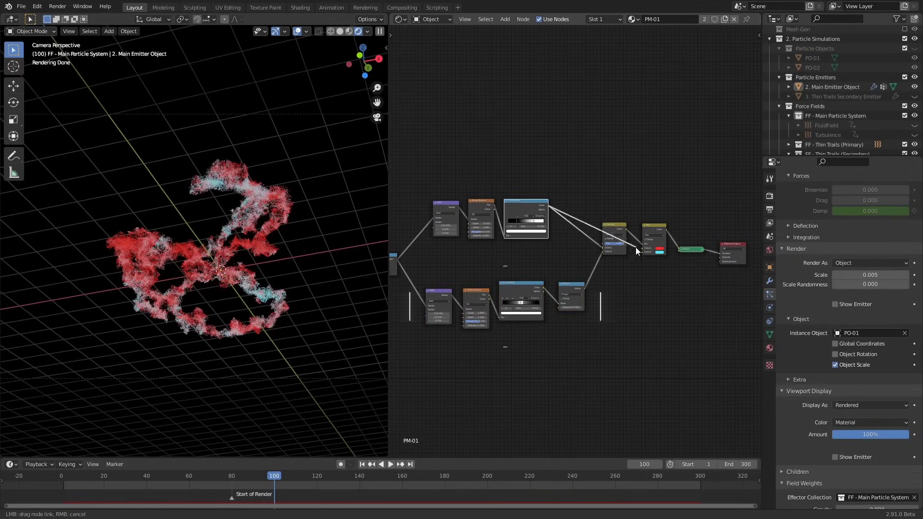
drag(658, 268, 650, 273)
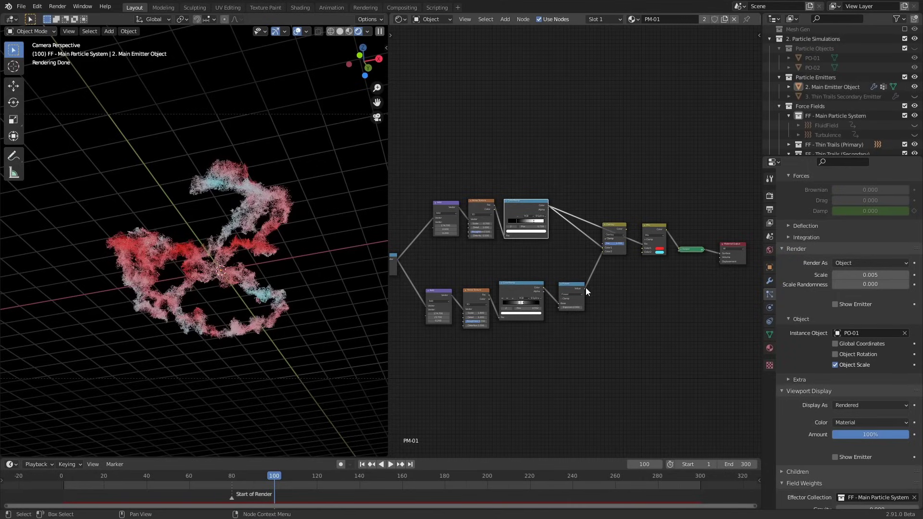
drag(584, 288, 641, 246)
drag(642, 279, 643, 252)
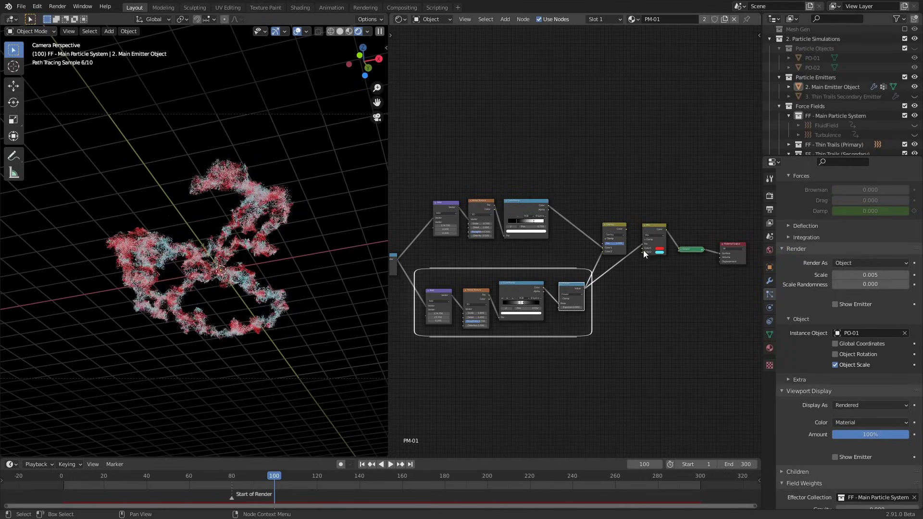
scroll(621, 271, up, 2)
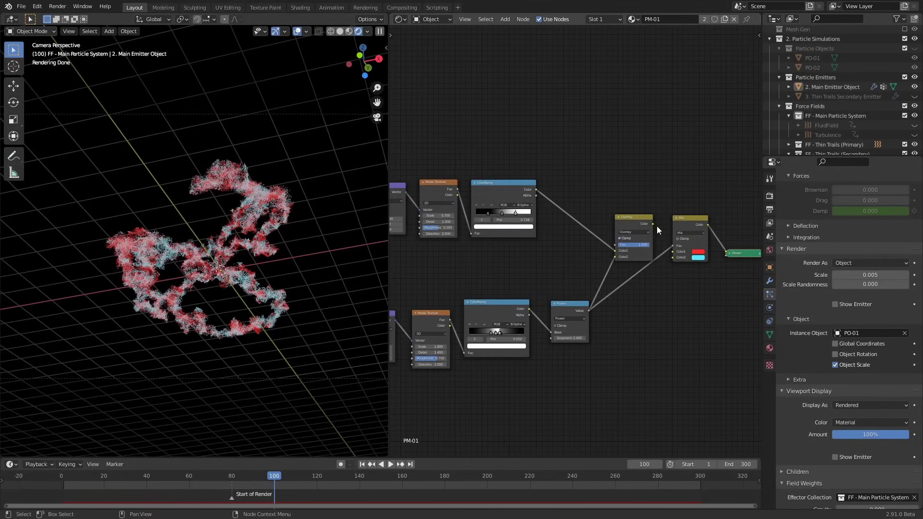
drag(675, 256, 671, 261)
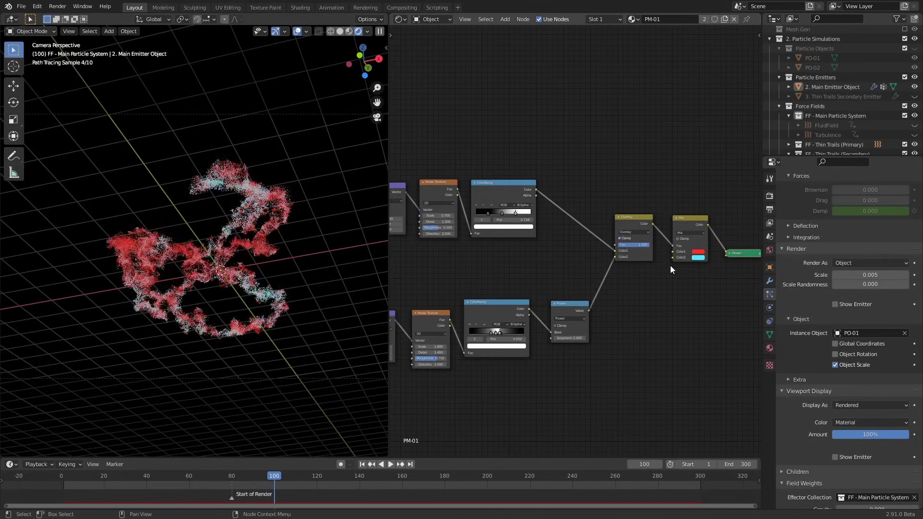
Move the red and cyan Mix node out of the way and add an Emission shader after the Overlay node
middle_drag(654, 324, 563, 278)
drag(511, 160, 667, 323)
key(g)
click(621, 336)
key(shift+a)
mouse_move(543, 329)
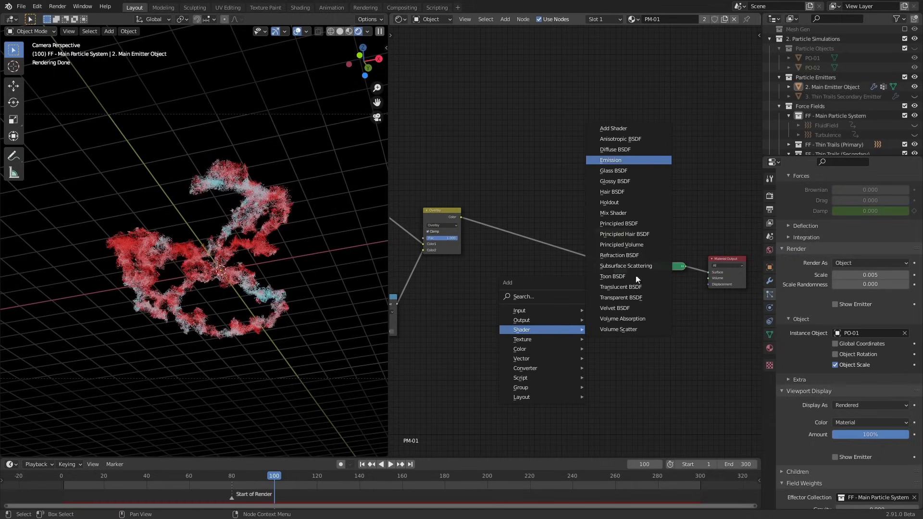
click(620, 160)
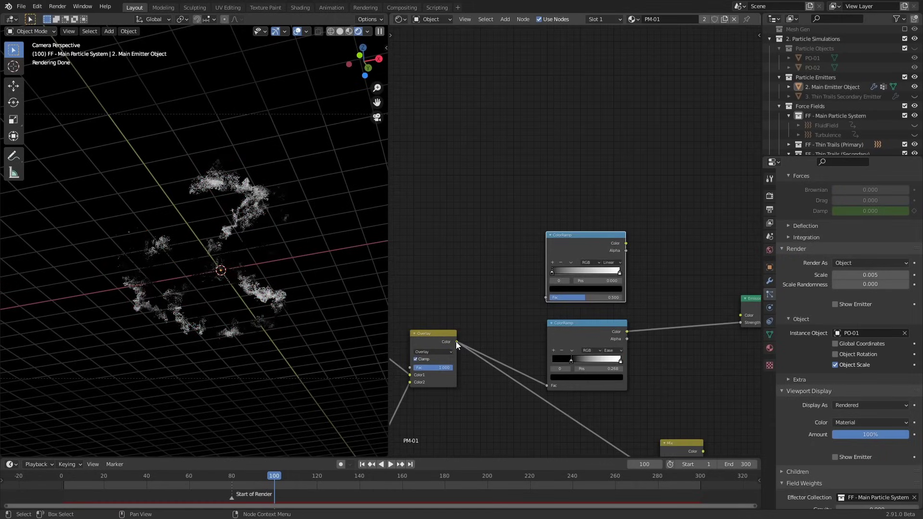
Connect the Overlay output to the upper ColorRamp's factor and turn its gradient blue
drag(456, 341, 556, 316)
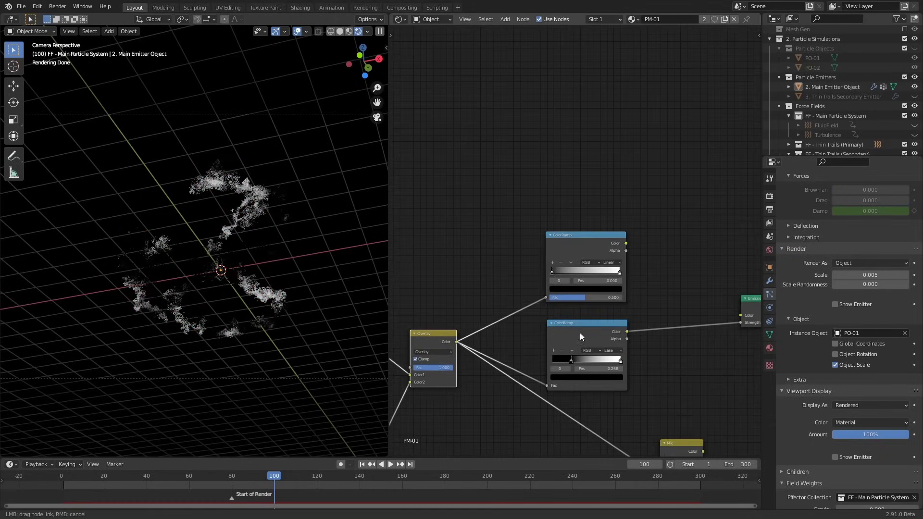
drag(606, 378, 619, 376)
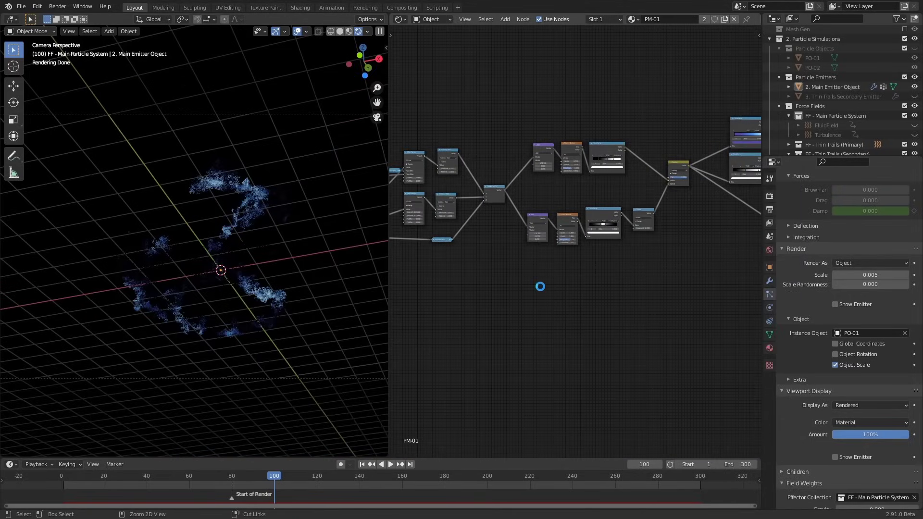
Switch the 3D viewport to solid shading and go to frame 0
ctrl+middle_drag(537, 285, 546, 309)
key(shift+a)
mouse_move(545, 308)
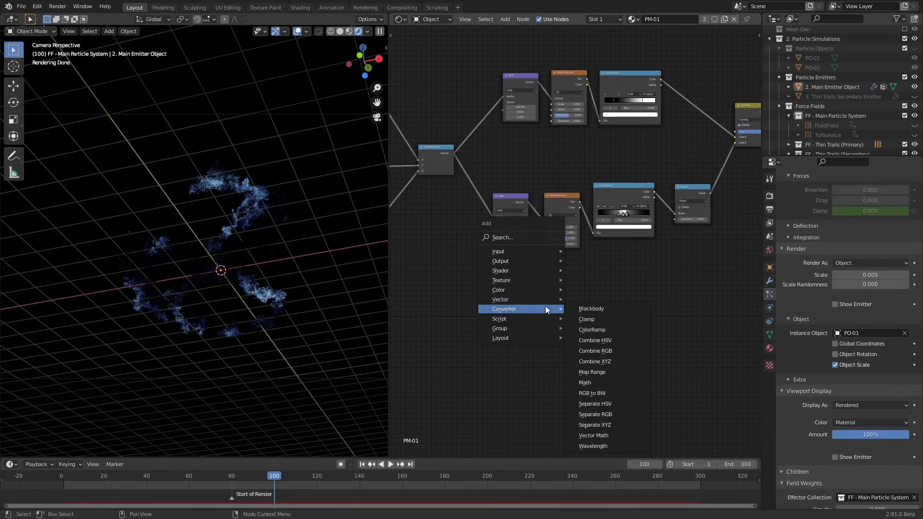
key(z)
click(367, 331)
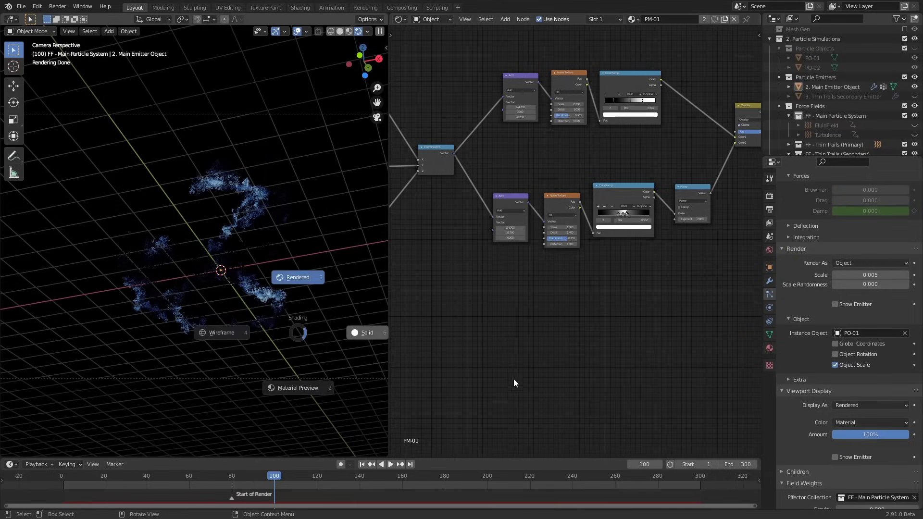
click(58, 475)
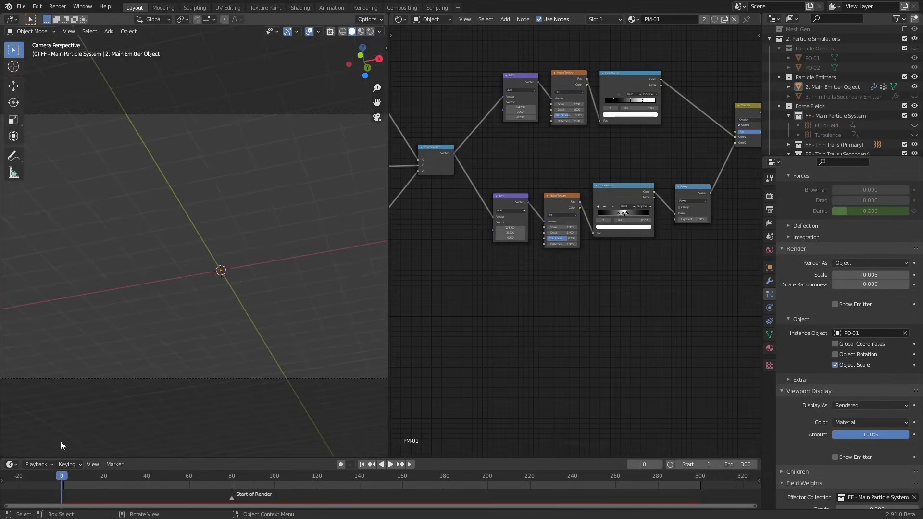
Add a plane beside the particle area, rotate it to face the camera, and assign it the PM-01 material
key(shift+a)
click(272, 280)
key(g)
click(113, 333)
key(r)
key(r)
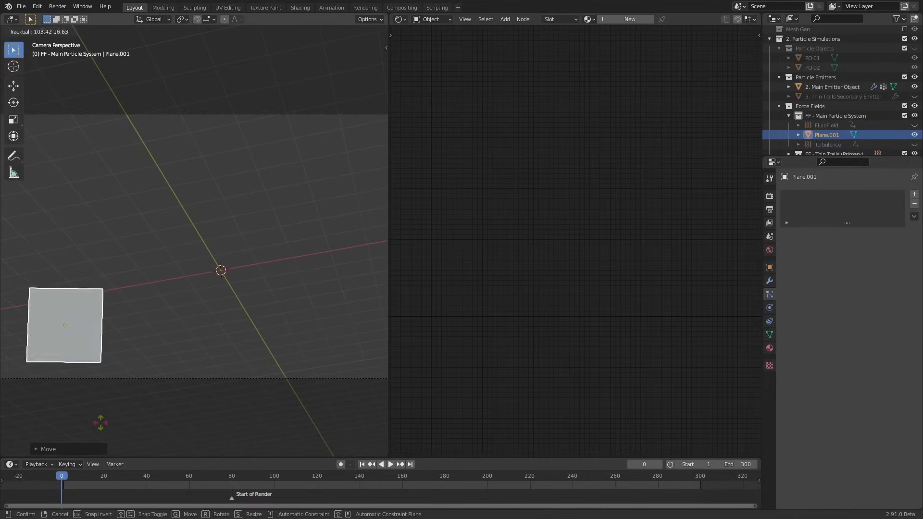
click(102, 420)
click(787, 226)
click(809, 274)
Add a Texture Coordinate node before the Voronoi Texture and link its Generated output to the Vector input
middle_drag(505, 327, 510, 285)
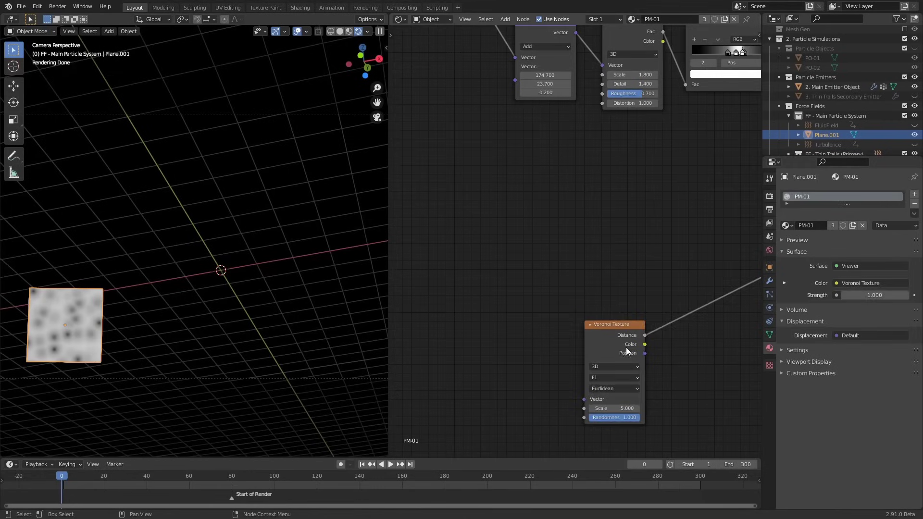
scroll(553, 298, down, 5)
key(shift+a)
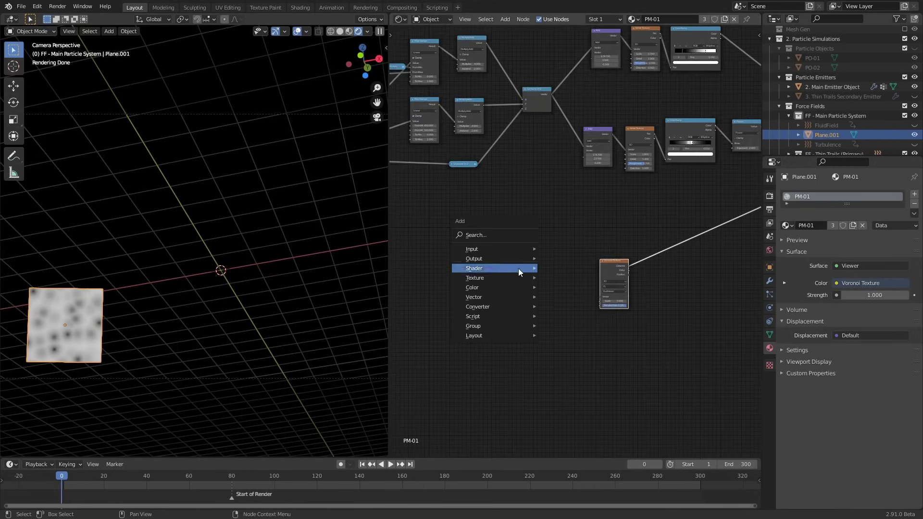
mouse_move(495, 249)
click(575, 400)
click(497, 277)
scroll(481, 298, up, 3)
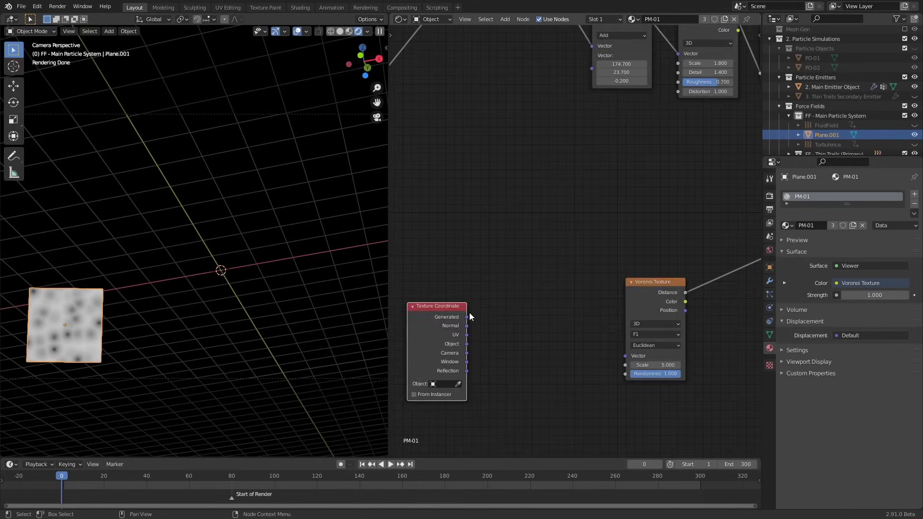
drag(445, 329, 392, 317)
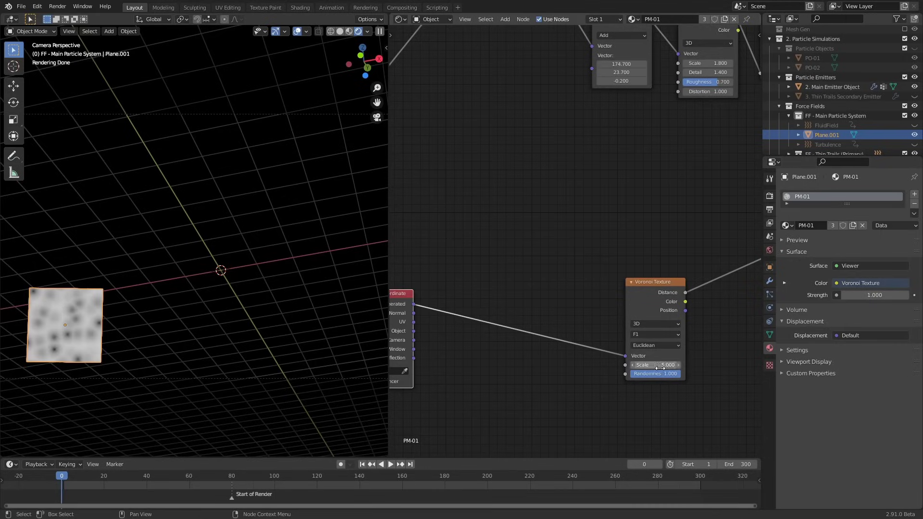
Set the Voronoi Texture scale to 3.9 and add a Power Math node after it with an exponent of about 4.9
drag(662, 366, 649, 365)
middle_drag(567, 351, 509, 335)
key(shift+a)
mouse_move(516, 391)
click(598, 329)
click(665, 251)
click(687, 276)
click(435, 346)
drag(692, 305, 721, 308)
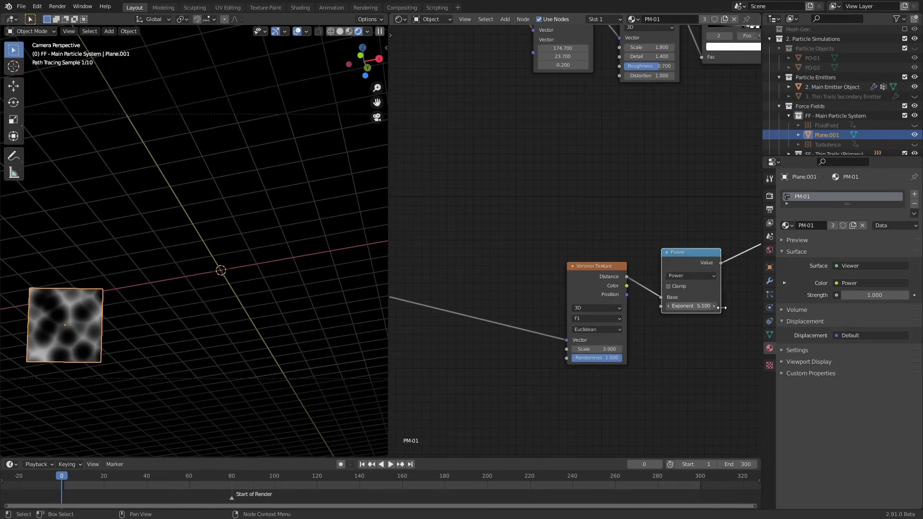
Duplicate the Noise Texture above the Voronoi chain, feed it the Generated coordinates, and preview its output
drag(692, 254, 682, 267)
drag(596, 267, 559, 265)
scroll(490, 263, down, 3)
middle_drag(490, 263, 554, 258)
click(688, 89)
key(shift+d)
click(515, 235)
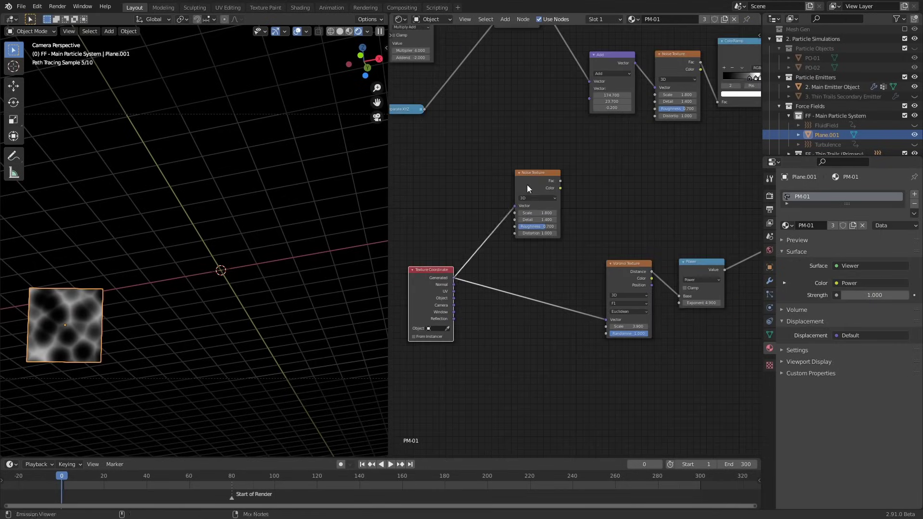
ctrl+shift+click(510, 241)
scroll(515, 259, up, 2)
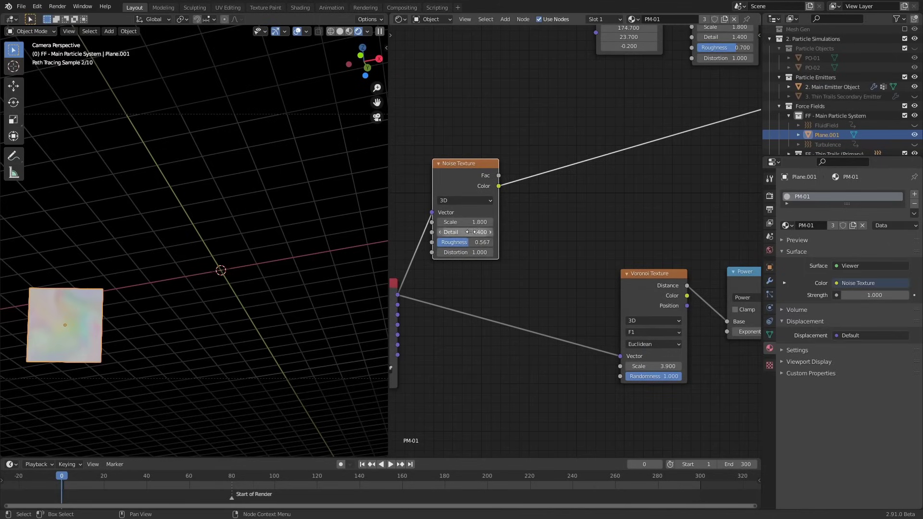
Insert an Overlay mix before the Voronoi Texture, feed the noise color into Color2, and preview the Power node
key(shift+a)
mouse_move(485, 303)
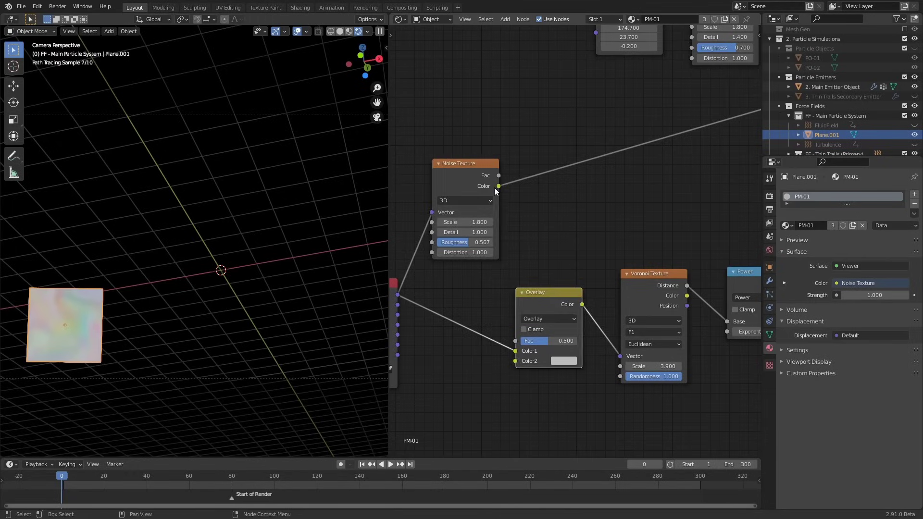
drag(499, 185, 515, 361)
middle_drag(550, 357, 601, 330)
ctrl+shift+click(684, 258)
drag(482, 182, 469, 370)
drag(563, 337, 568, 368)
middle_drag(564, 368, 561, 359)
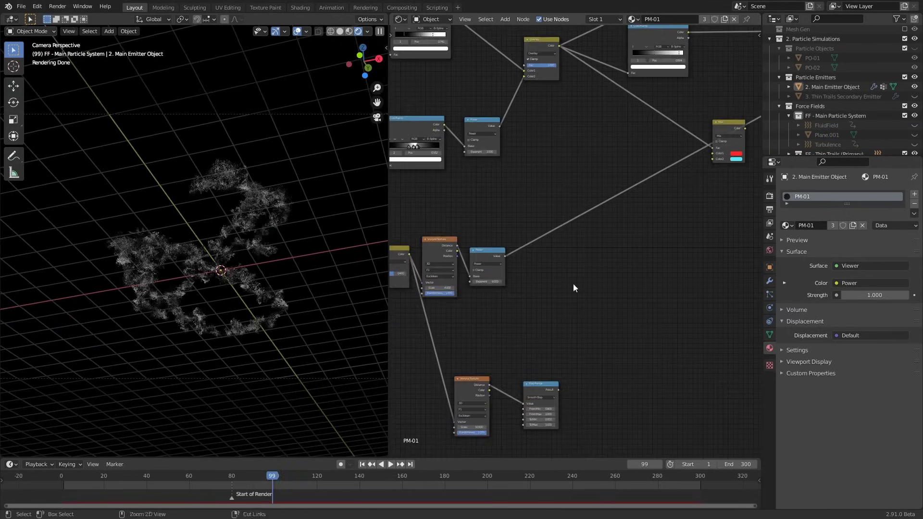
Preview the Map Range result on the particles with viewport overlays hidden, and set its From Min to 0.6
drag(445, 362, 506, 356)
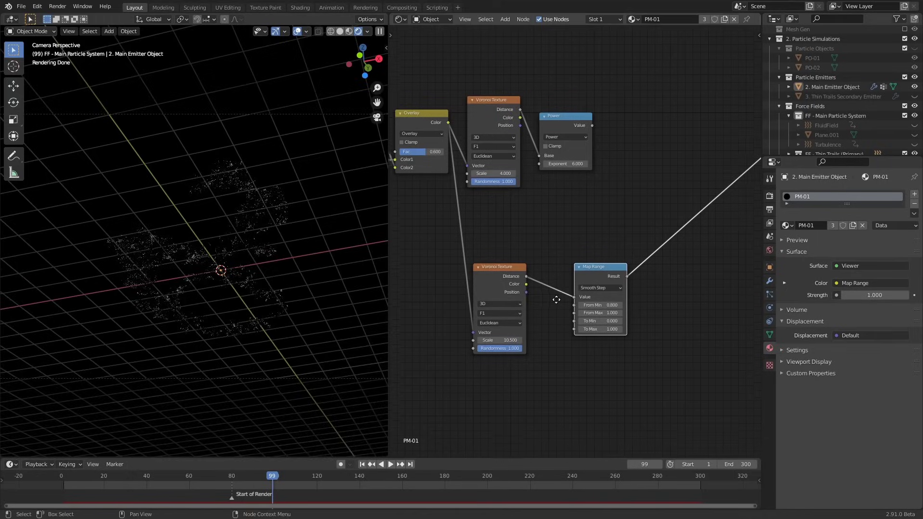
middle_drag(556, 300, 563, 304)
key(shift+alt+z)
scroll(555, 313, up, 4)
double_click(622, 332)
text(.6)
key(Return)
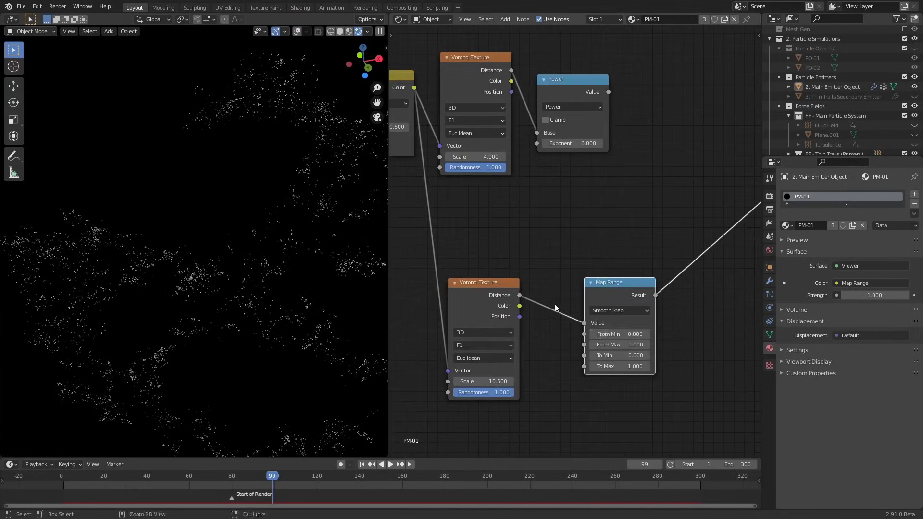
Set the lower Voronoi Texture's scale to 8 and the Map Range's From Min to 0.8 and From Max to 0.9
double_click(483, 381)
text(3)
key(Return)
click(646, 334)
double_click(494, 382)
text(6)
key(Return)
click(646, 334)
double_click(483, 381)
text(7)
key(Return)
click(593, 344)
key(Return)
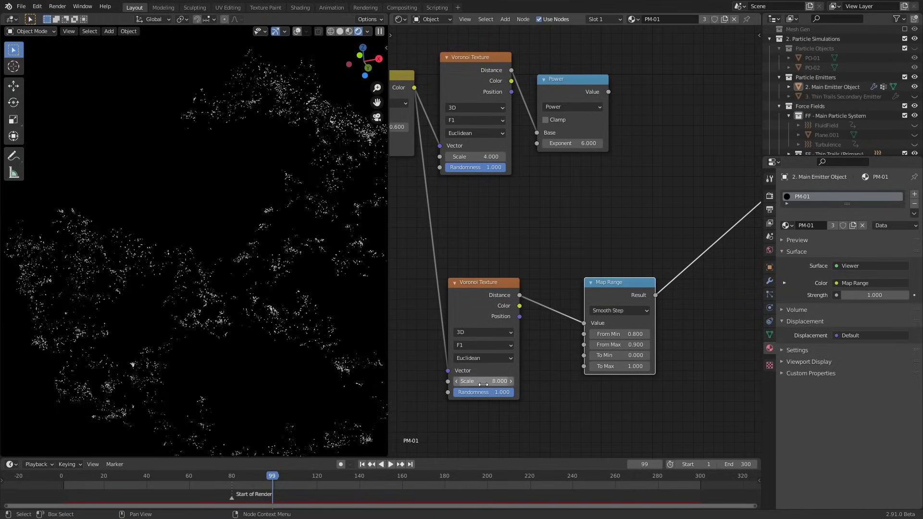
Move the Emission shader after the Voronoi Power node, drive its Strength with that node, and preview it
scroll(521, 206, down, 2)
middle_drag(630, 233, 558, 210)
ctrl+shift+click(465, 346)
scroll(465, 346, down, 4)
drag(618, 188, 582, 149)
alt+drag(677, 84, 407, 314)
scroll(412, 310, up, 5)
ctrl+shift+click(601, 288)
drag(600, 288, 653, 286)
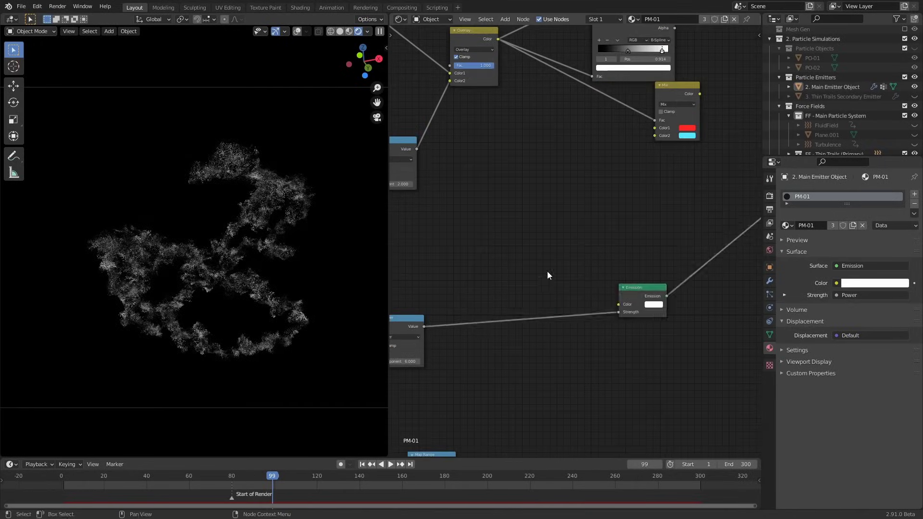
Detach the Power node, insert a B-Spline ColorRamp before the Emission Strength, and move the Power node in after the ramp
middle_drag(653, 289, 676, 252)
key(ctrl+space)
key(shift+a)
alt+drag(288, 312, 643, 404)
drag(454, 357, 403, 285)
key(ctrl+space)
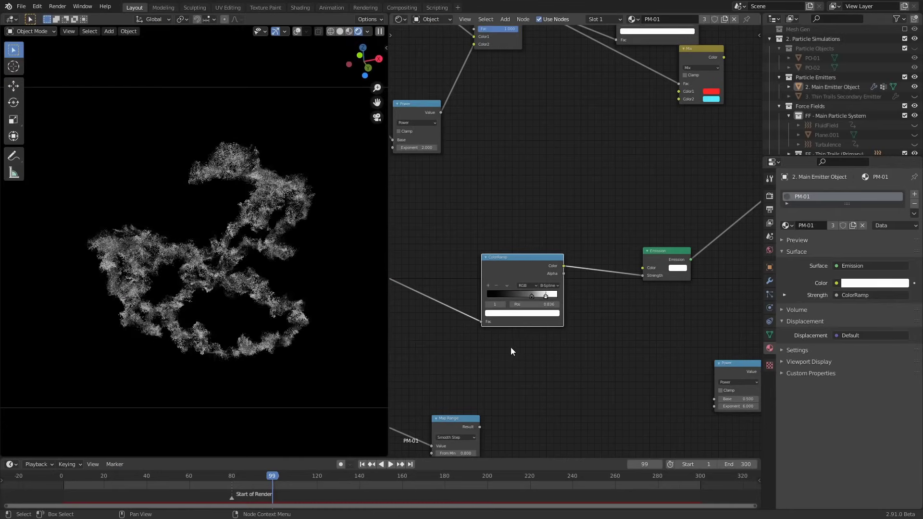
middle_drag(625, 349, 604, 350)
drag(707, 365, 583, 267)
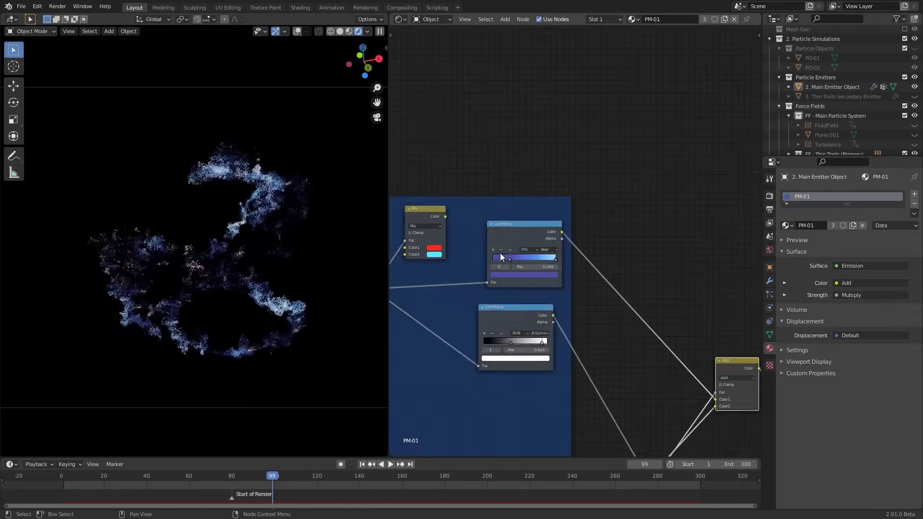
Add a near-black stop close to the start of the blue ColorRamp's gradient
key(ctrl+space)
click(484, 303)
click(491, 329)
key(ctrl+space)
Connect the orange details ColorRamp to the factor of the Add color node that combines blue and orange
scroll(600, 325, down, 7)
middle_drag(692, 433, 574, 257)
drag(660, 126, 681, 124)
scroll(438, 382, up, 1)
drag(448, 350, 698, 109)
middle_drag(661, 169, 591, 154)
middle_drag(549, 93, 593, 206)
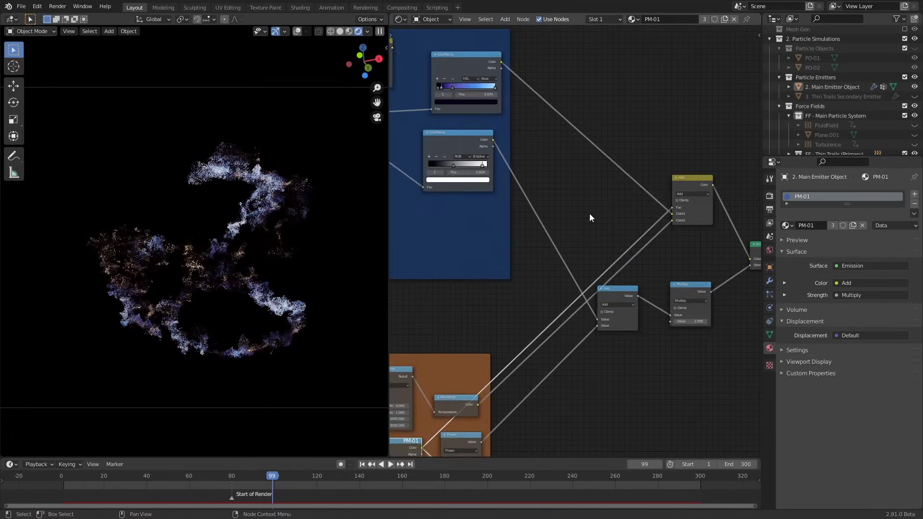
key(ctrl+space)
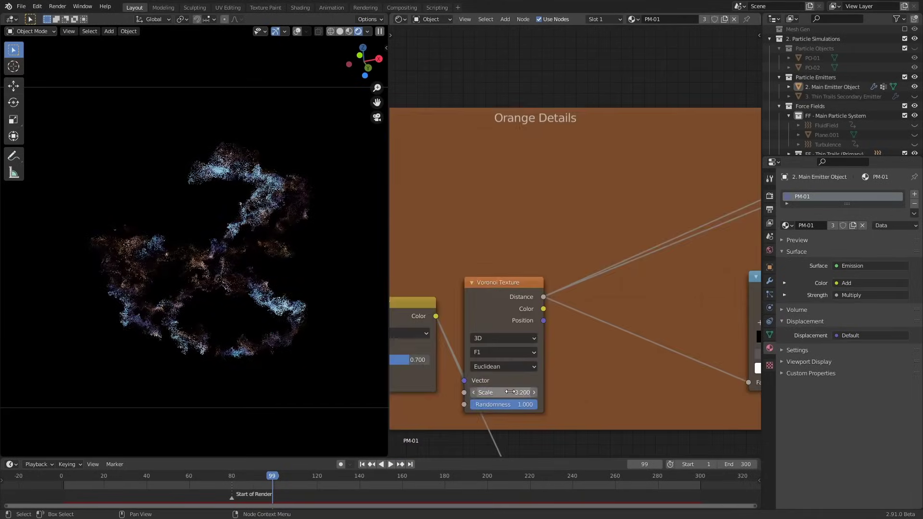
middle_drag(509, 392, 619, 343)
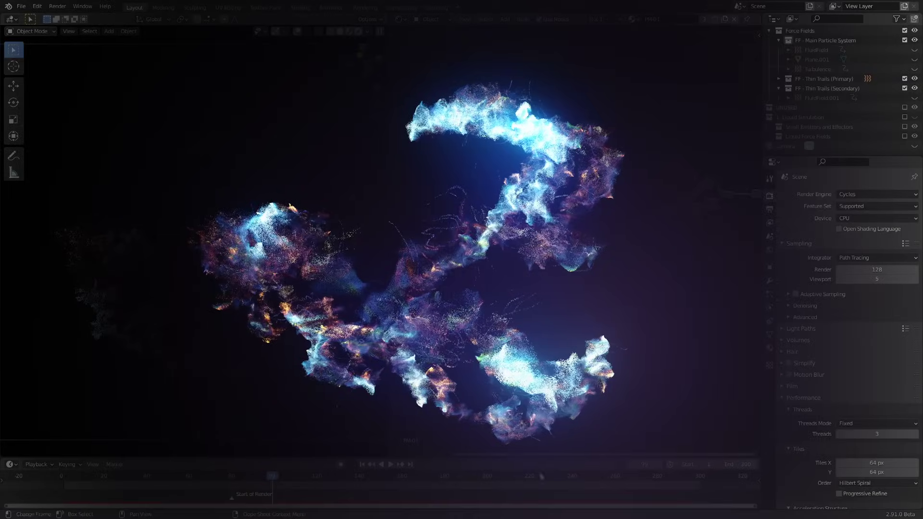
Go to frame 280, add a ColorRamp after the Blue Details frame, and move the Add color node to make room
click(658, 478)
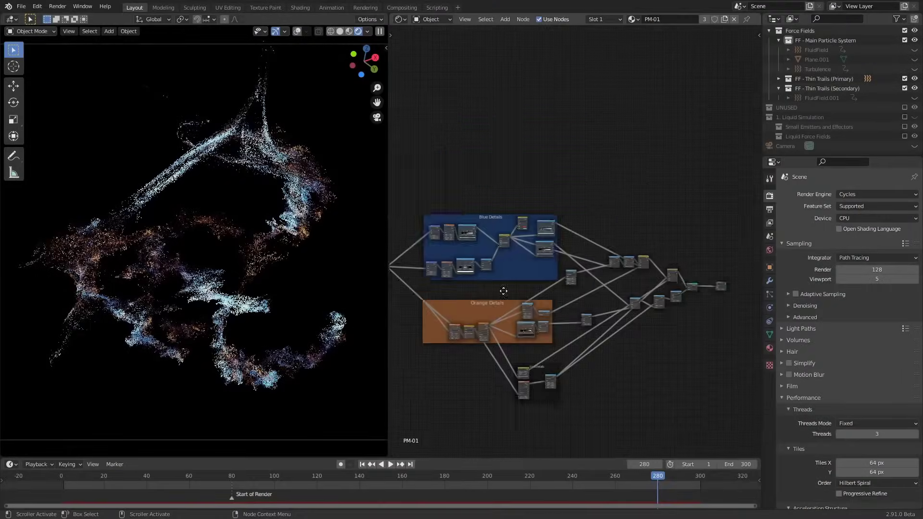
drag(488, 196, 542, 198)
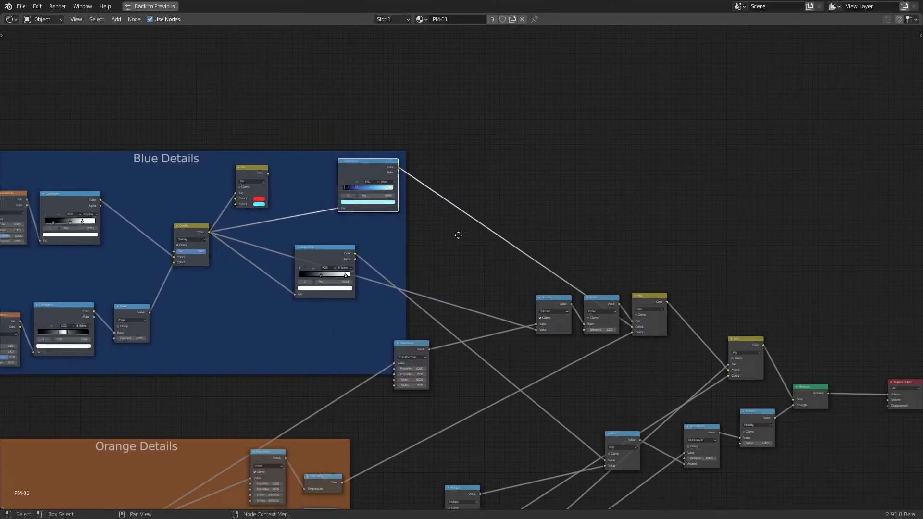
key(shift+a)
click(591, 198)
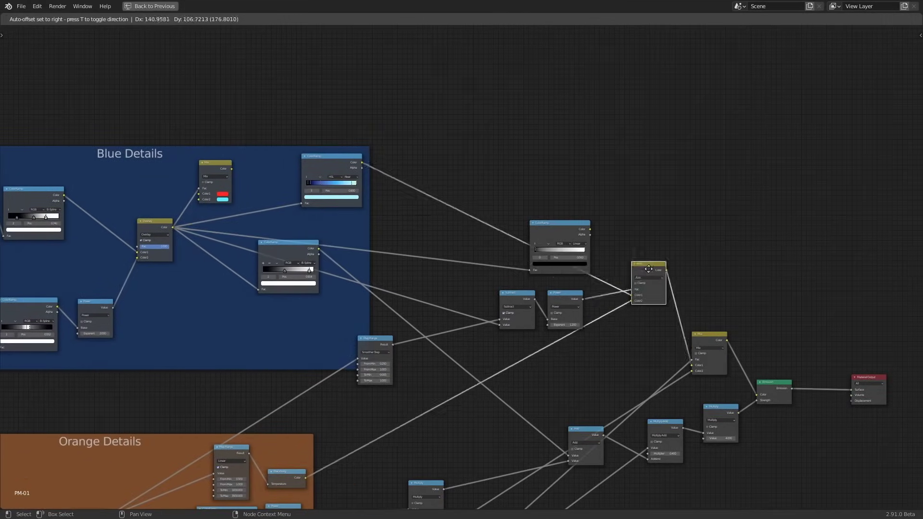
click(632, 298)
Build a four-stop red gradient in the new ColorRamp using HSV mode with Near interpolation
scroll(618, 226, up, 10)
click(473, 273)
click(477, 304)
middle_drag(416, 313, 523, 331)
drag(509, 309, 516, 310)
click(632, 310)
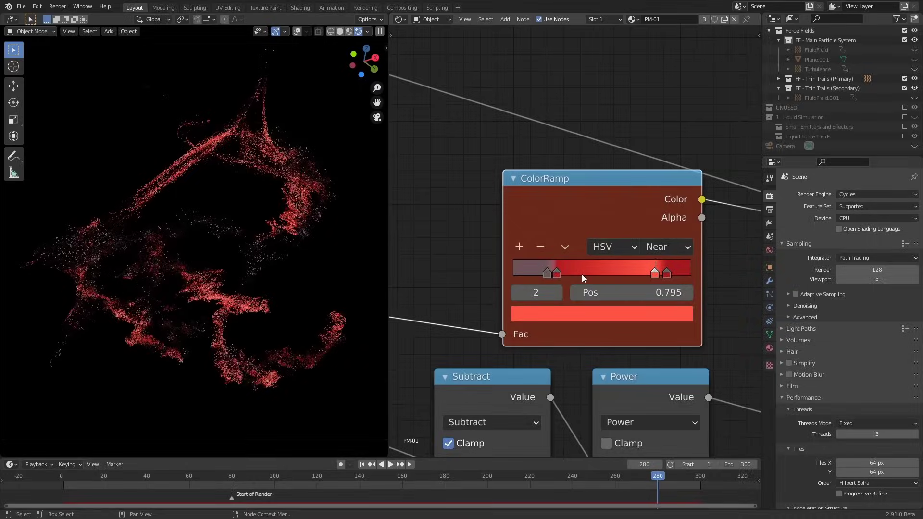
Move the bright red stop of the ColorRamp to about position 0.6 and select the last dark red stop
key(ctrl+space)
drag(532, 302, 508, 302)
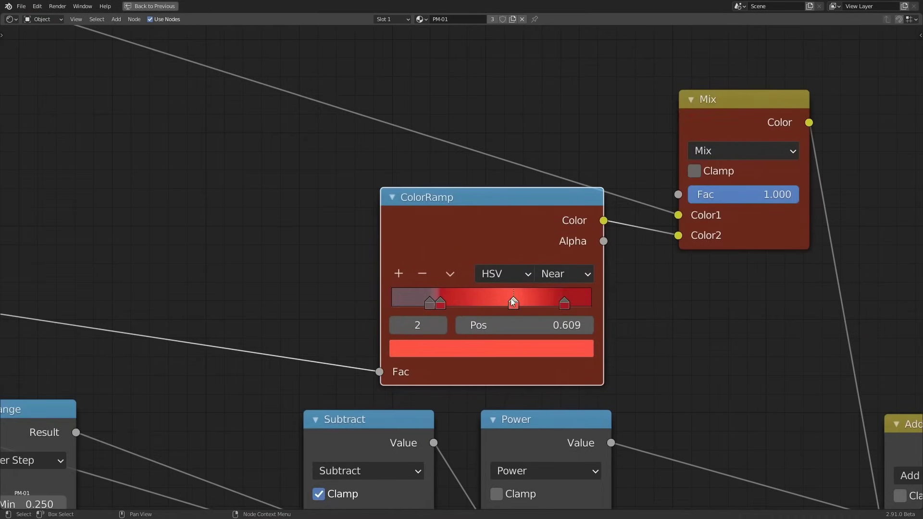
click(564, 302)
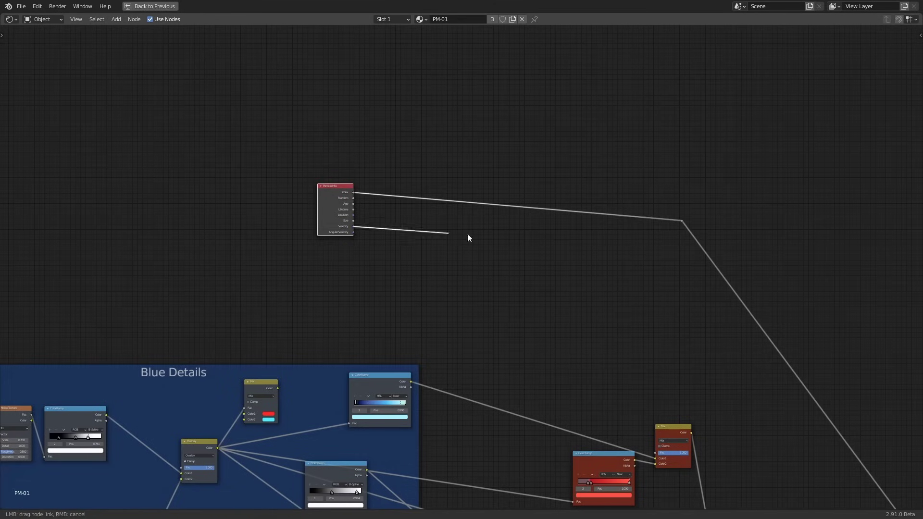
Route the Particle Info velocity through Absolute and Power nodes with exponent 4, and enable Clamp on the Power node
key(ctrl+space)
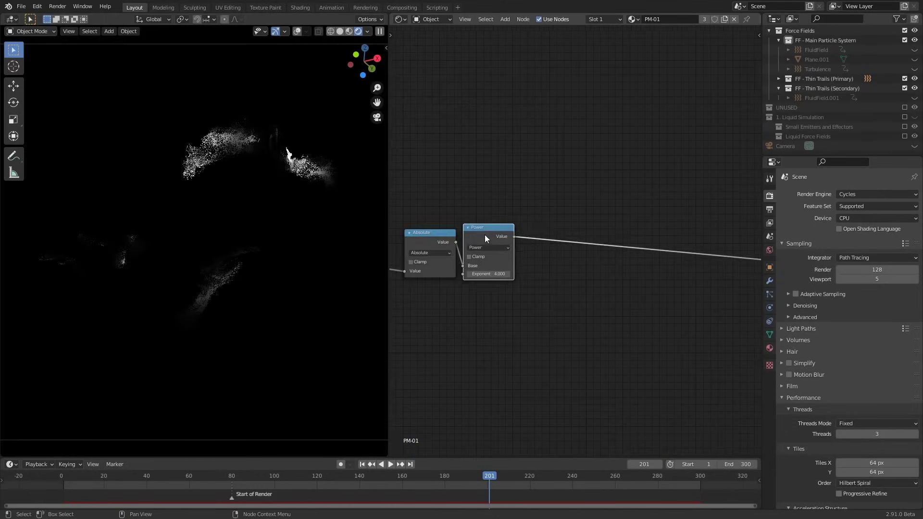
drag(484, 235, 490, 233)
middle_drag(490, 234, 464, 231)
click(458, 253)
drag(464, 231, 464, 230)
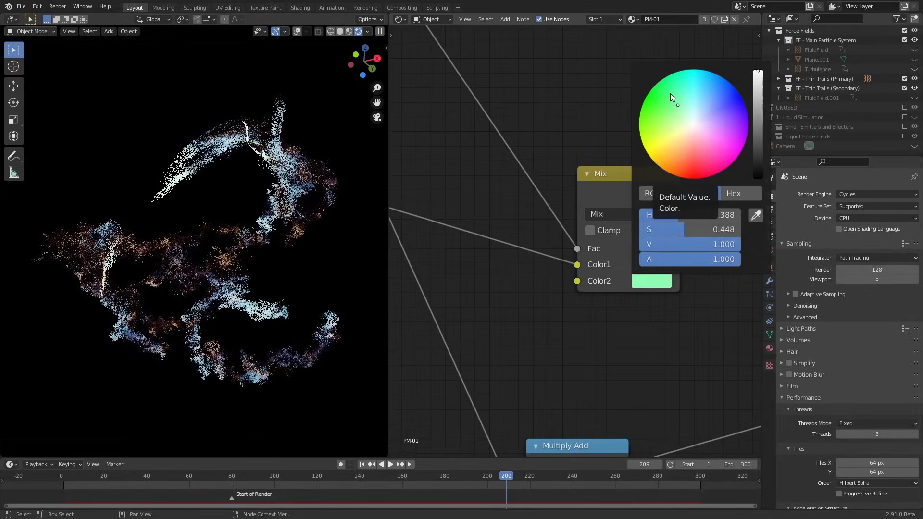
Change the velocity Mix node's Color2 from green to a light pinkish tint
click(699, 143)
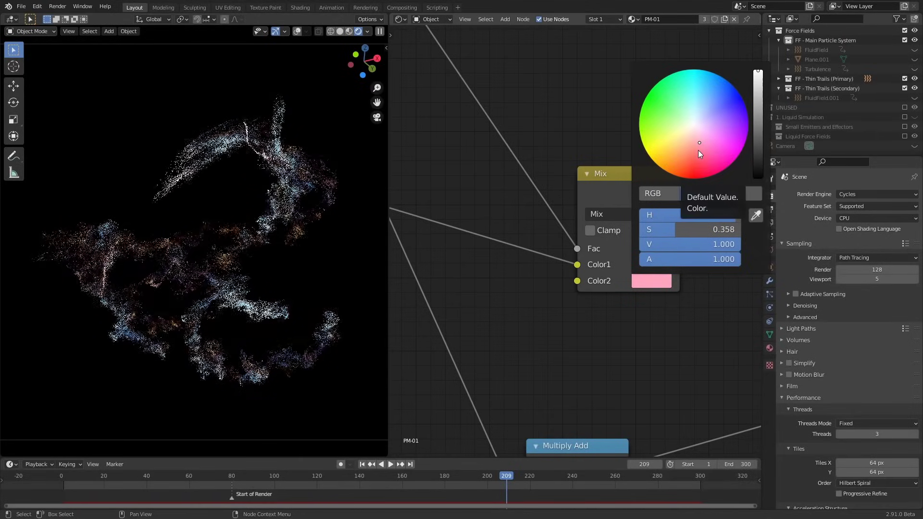
click(688, 158)
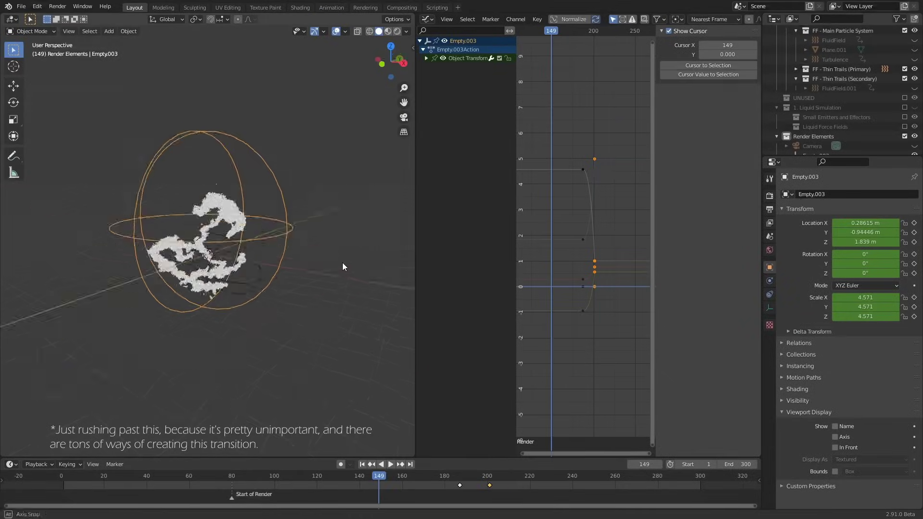
Scrub the timeline to review the animated sphere Empty around the particles
drag(380, 476, 606, 482)
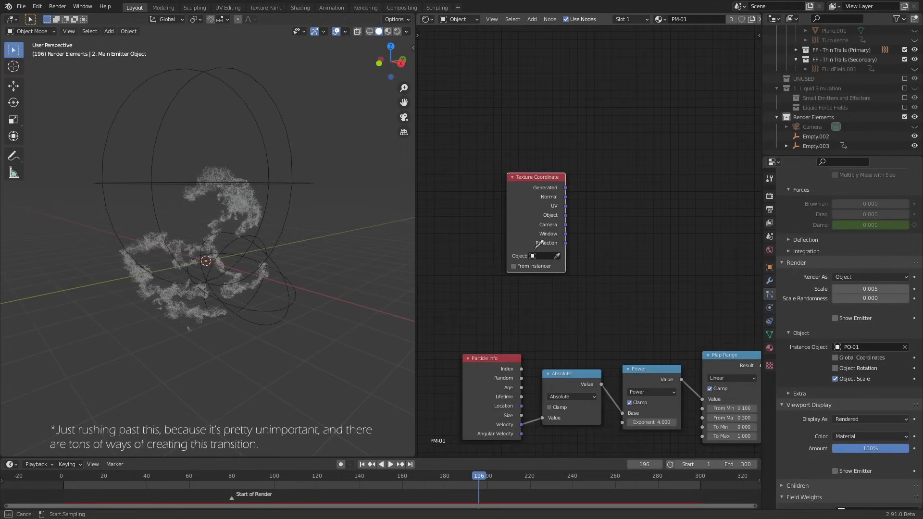
Assign the sphere Empty as the Texture Coordinate node's object, duplicate the node, and reposition the second sphere Empty around the particles
click(292, 166)
key(shift+d)
click(687, 128)
click(662, 184)
click(662, 185)
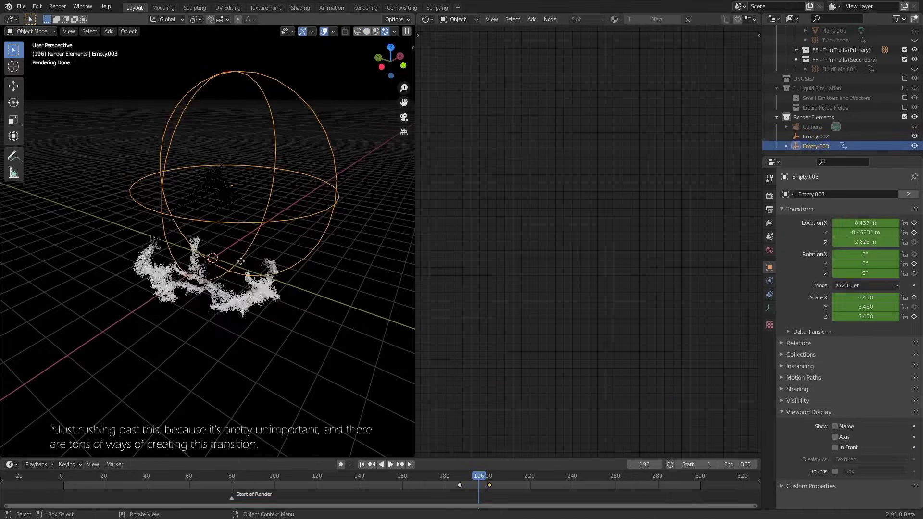
key(g)
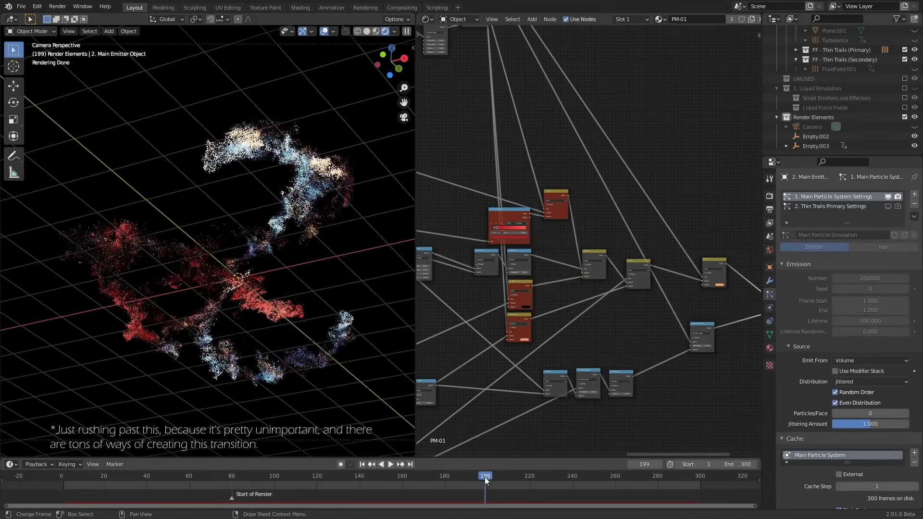
Scrub the timeline around frame 200 to review the red transition, and examine the Transition node frame in PM-01
click(488, 475)
drag(488, 476, 491, 475)
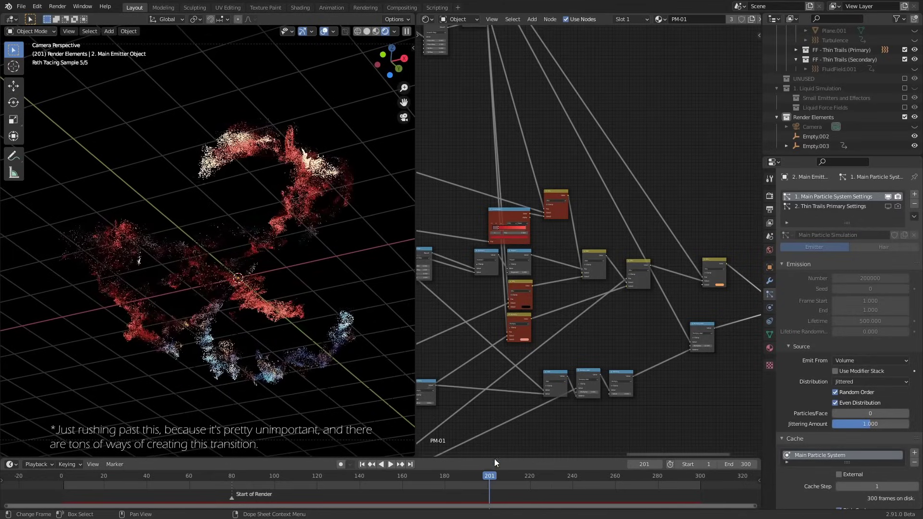
click(495, 475)
scroll(526, 290, up, 10)
middle_drag(527, 290, 554, 348)
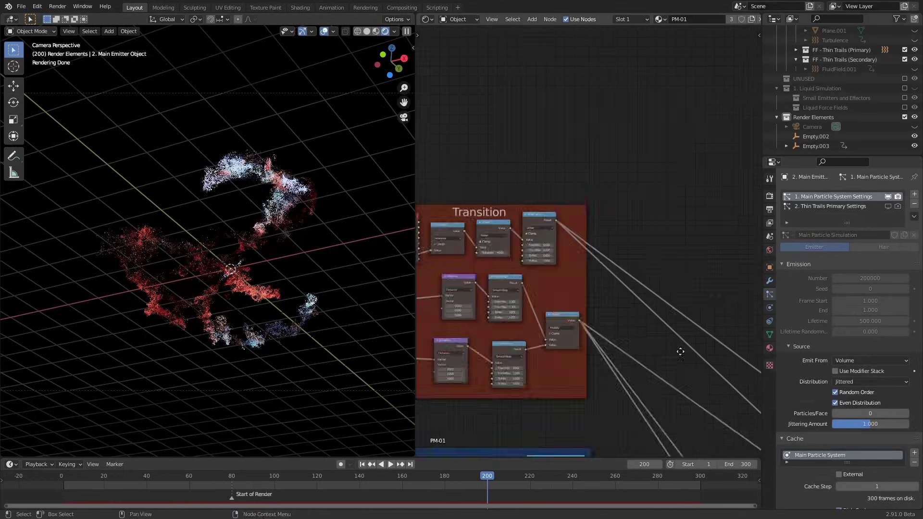
mouse_move(600, 288)
ctrl+middle_down()
mouse_move(601, 250)
mouse_move(607, 300)
ctrl+middle_up()
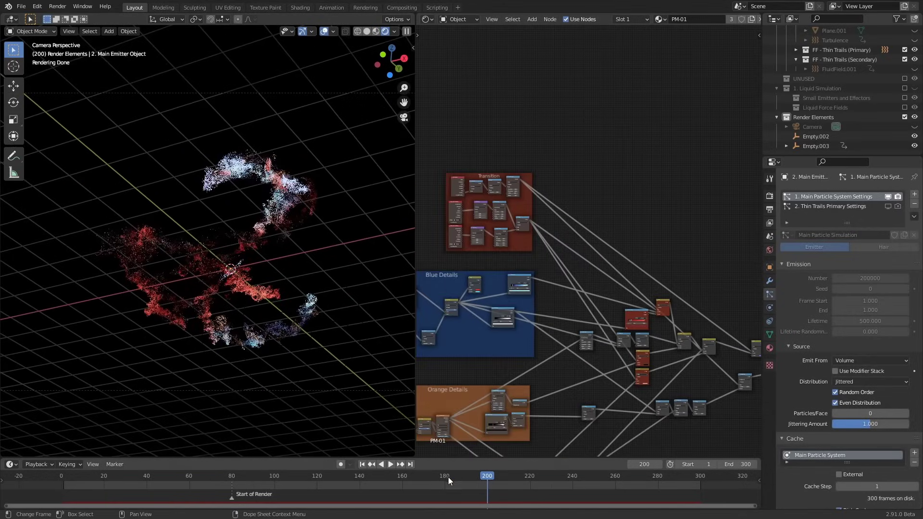
click(454, 476)
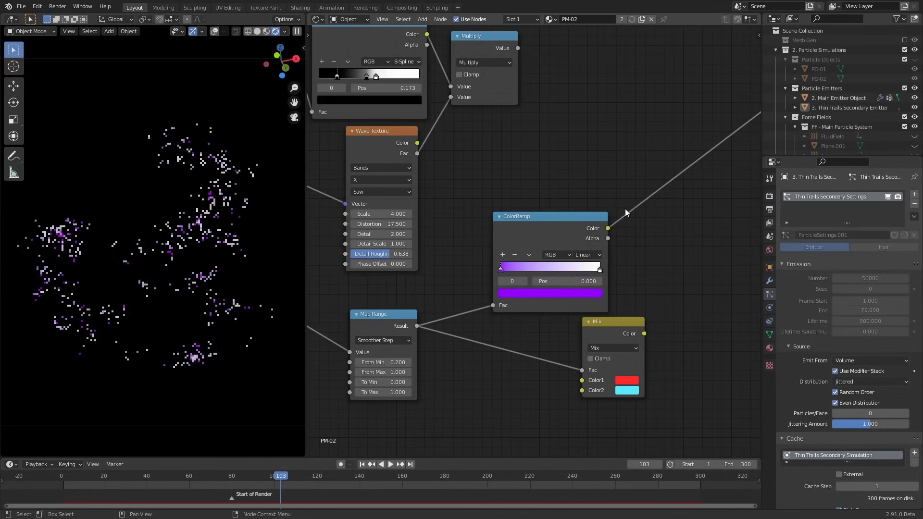
Recolor the PM-02 ColorRamp stops with dark pink, light purple and blue, using HSL interpolation with the Near hue option
click(550, 293)
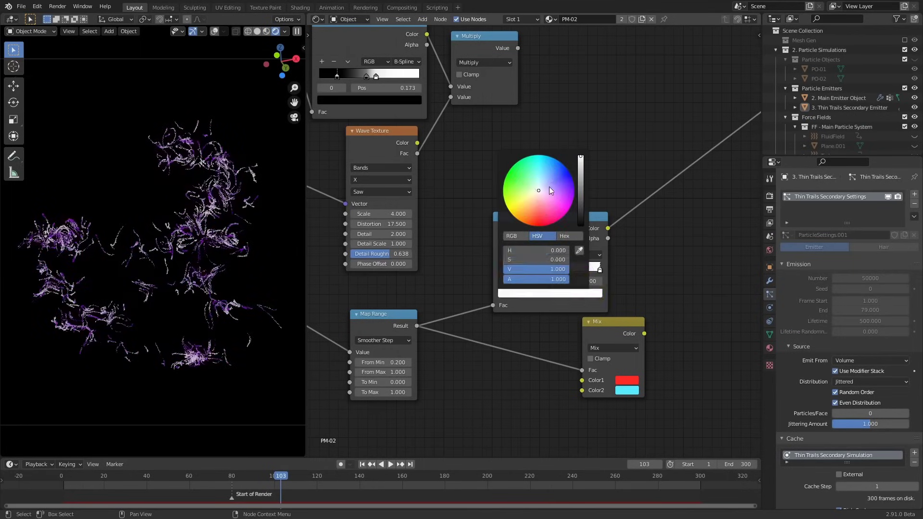
click(556, 255)
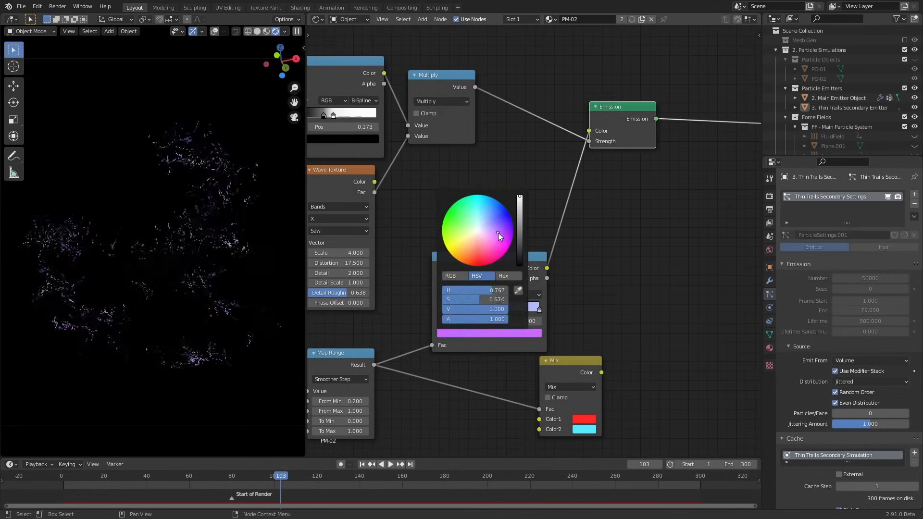
drag(481, 253, 462, 222)
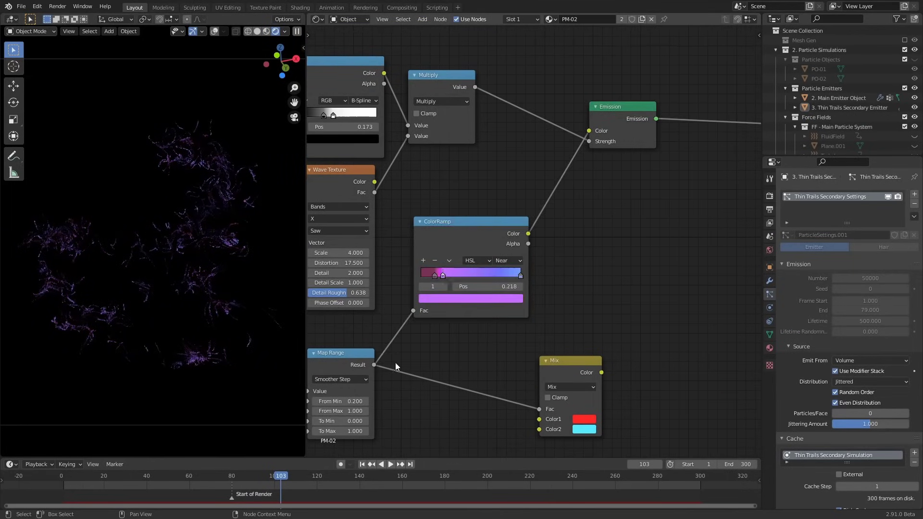
click(457, 354)
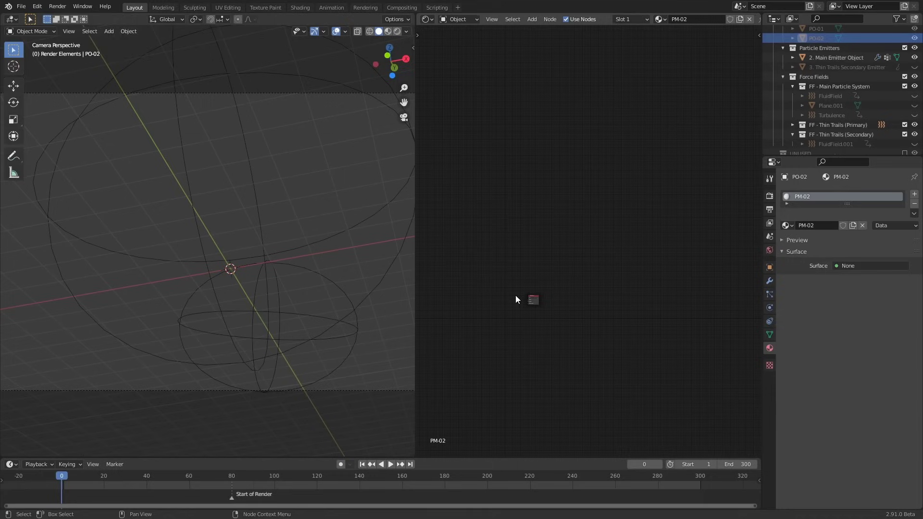
Paste the copied Fake UVs node setup into the PM-02 material and arrange it in the node editor
key(ctrl+v)
middle_drag(516, 295, 606, 274)
click(557, 281)
drag(597, 259, 516, 279)
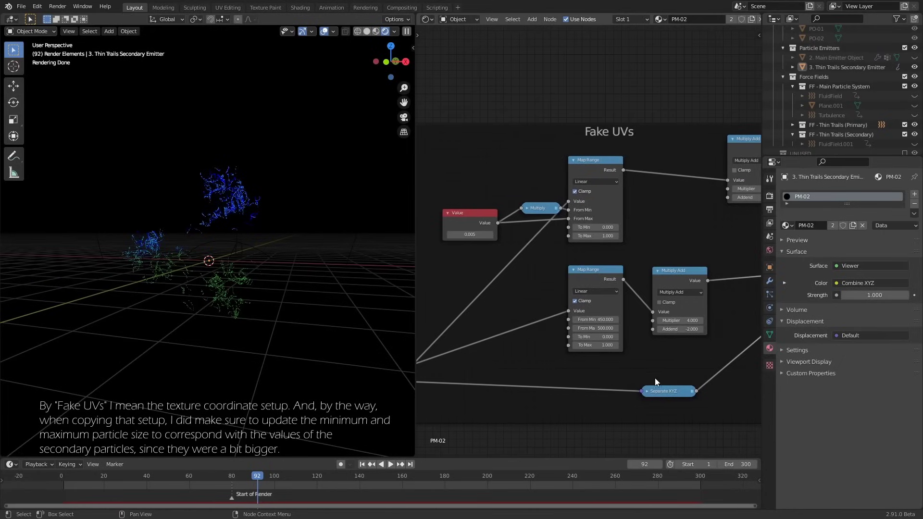
Open the particle settings of the Thin Trails Secondary Emitter to check the values for the Fake UVs setup
middle_drag(614, 284, 585, 288)
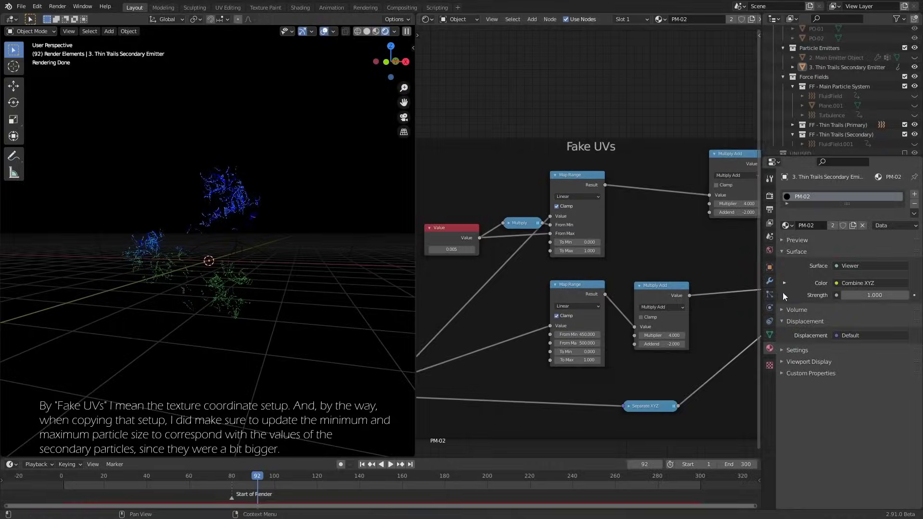
click(769, 294)
click(769, 307)
click(770, 294)
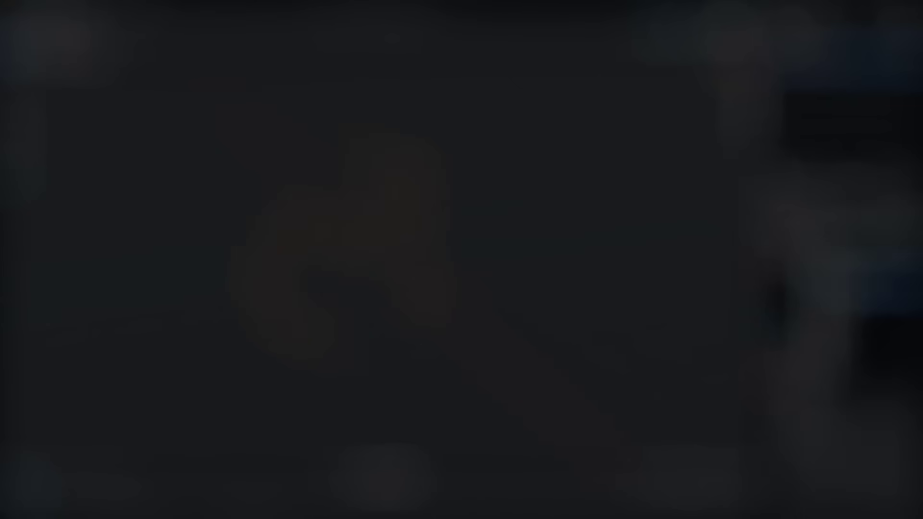